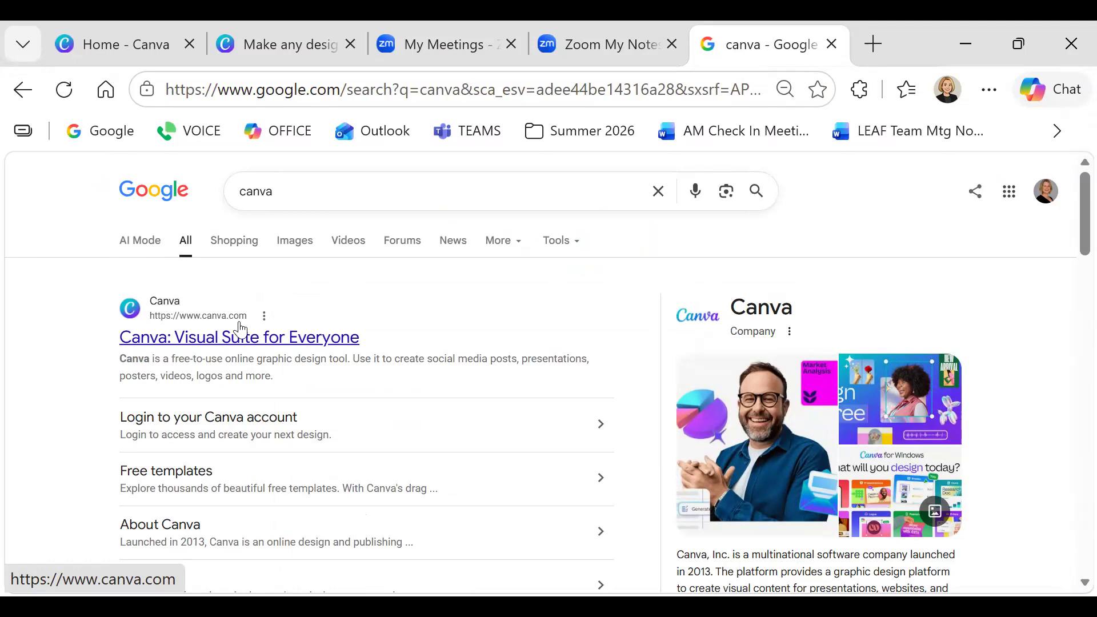
Scroll through the Google results for 'canva', then return to the open Canva home tab
scroll(258, 339, "down", 1)
scroll(256, 339, "down", 4)
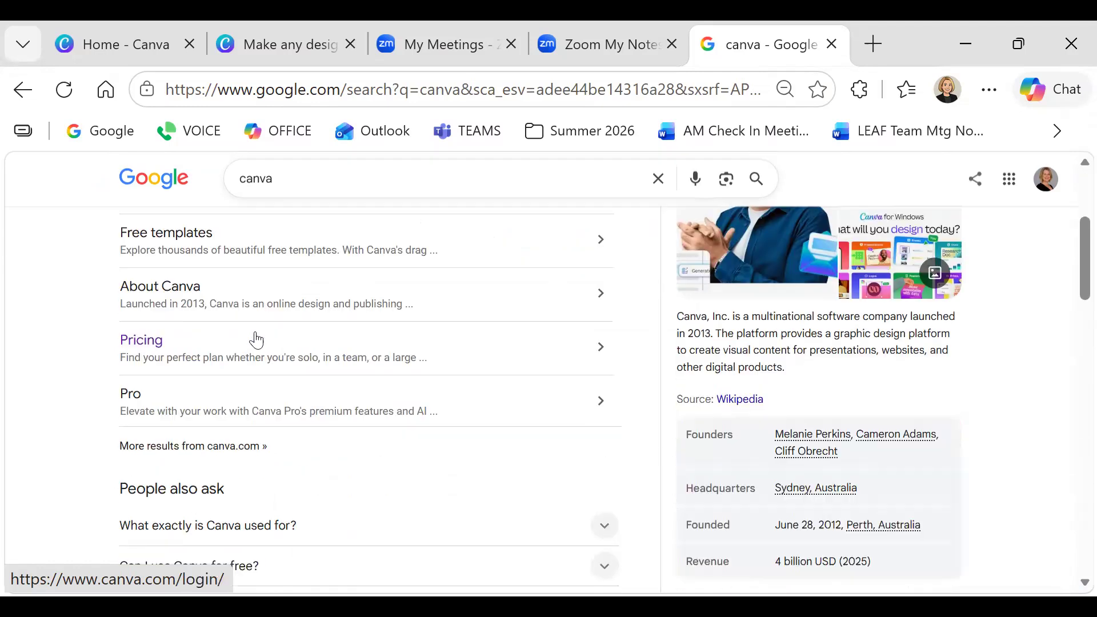
scroll(258, 339, "down", 6)
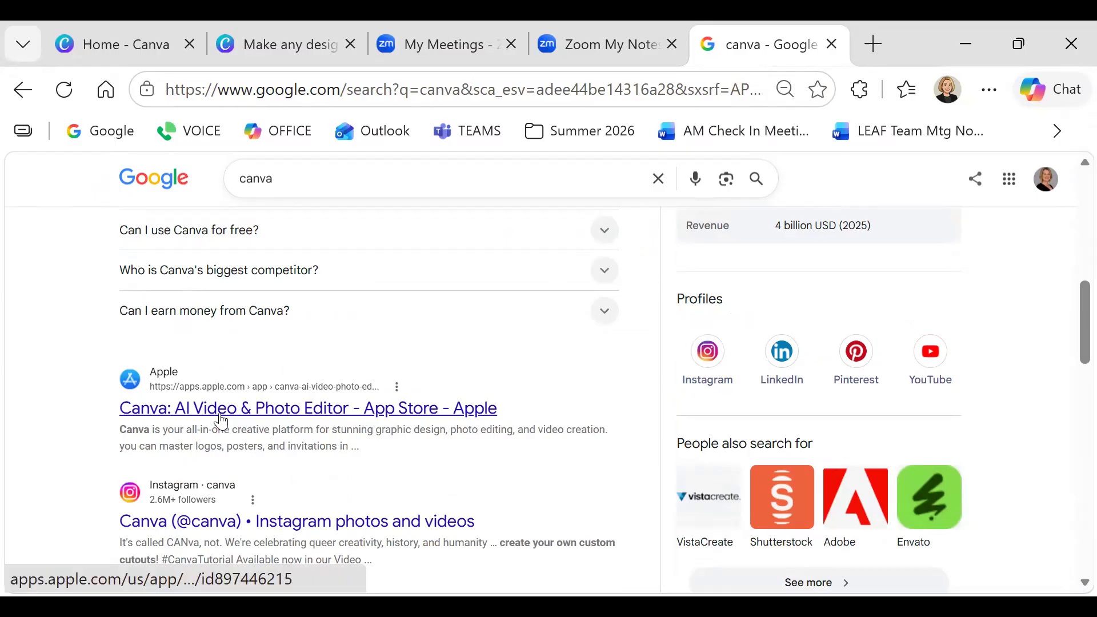
scroll(221, 421, "up", 4)
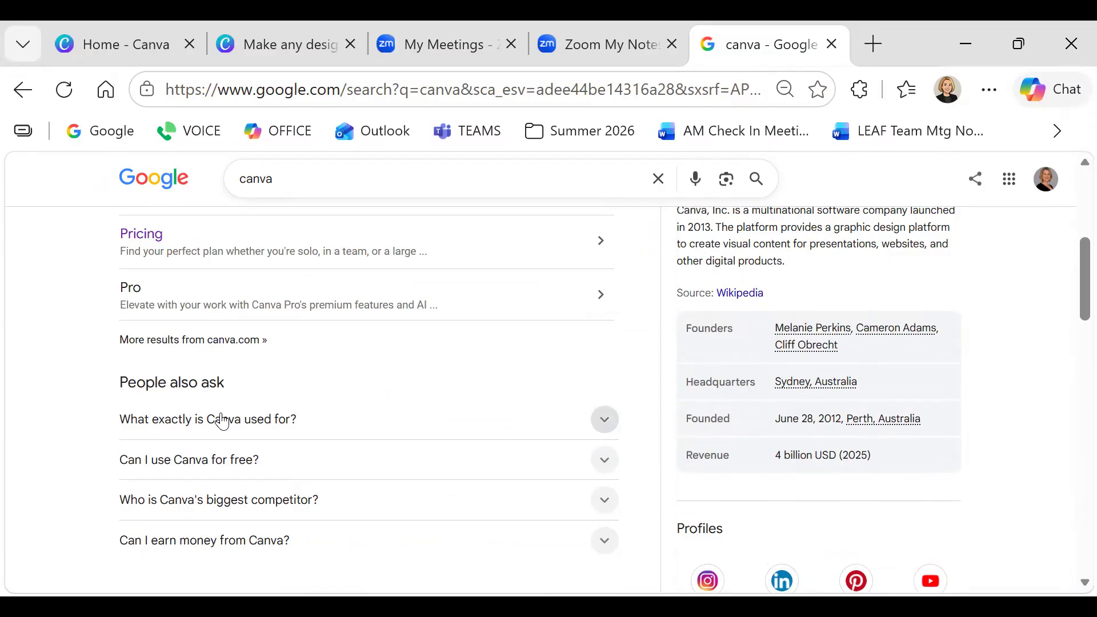
scroll(221, 421, "up", 6)
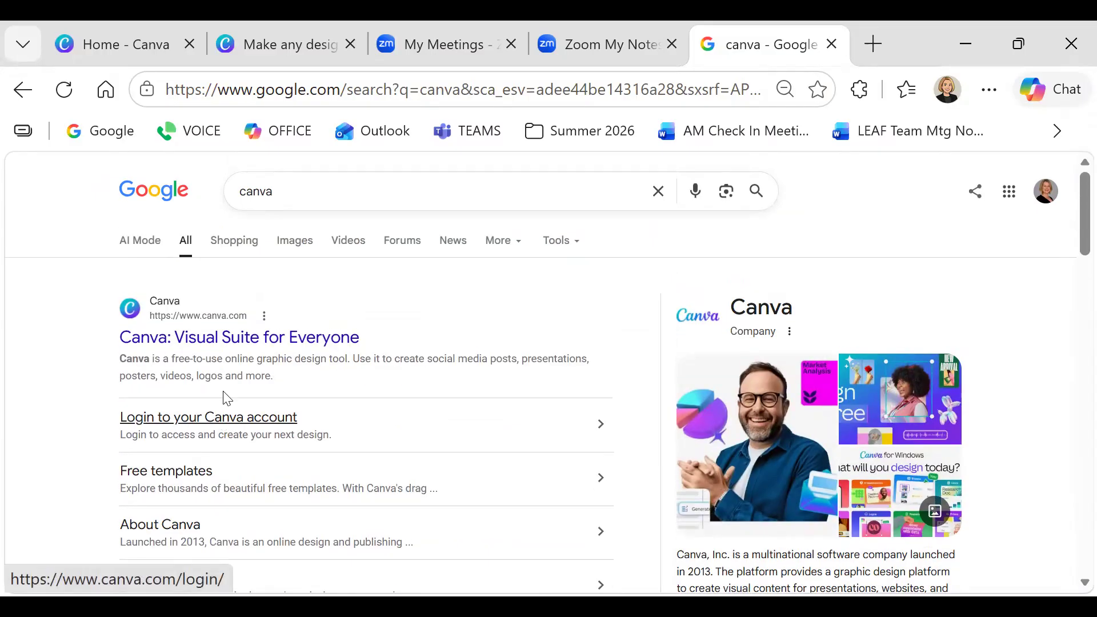
left_click(103, 43)
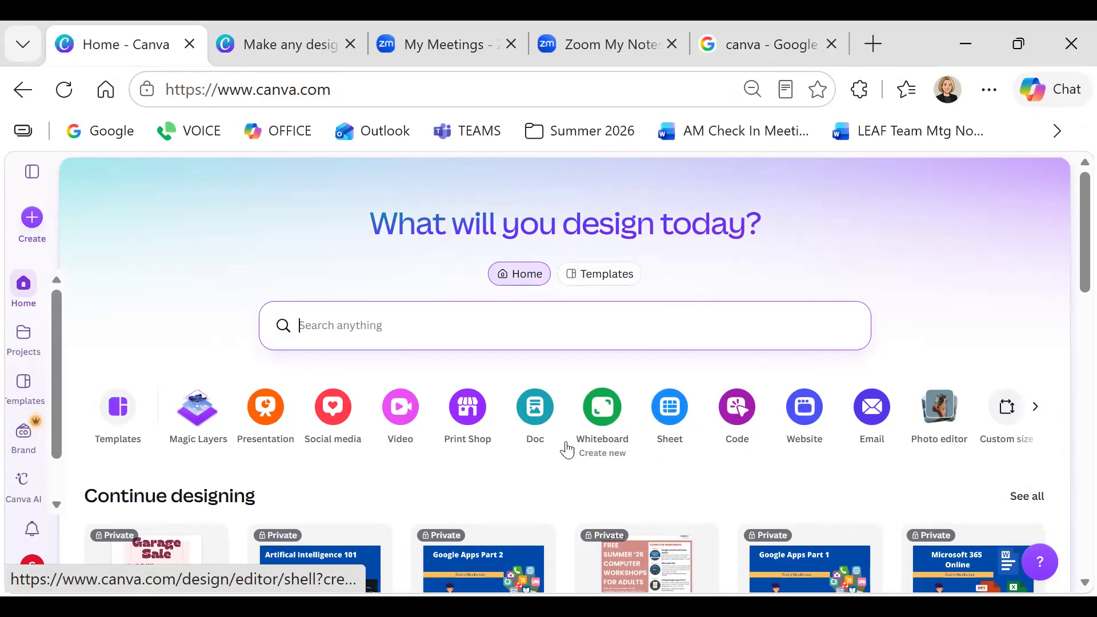
Scroll the Canva home page to look over the recent designs
scroll(566, 448, "down", 4)
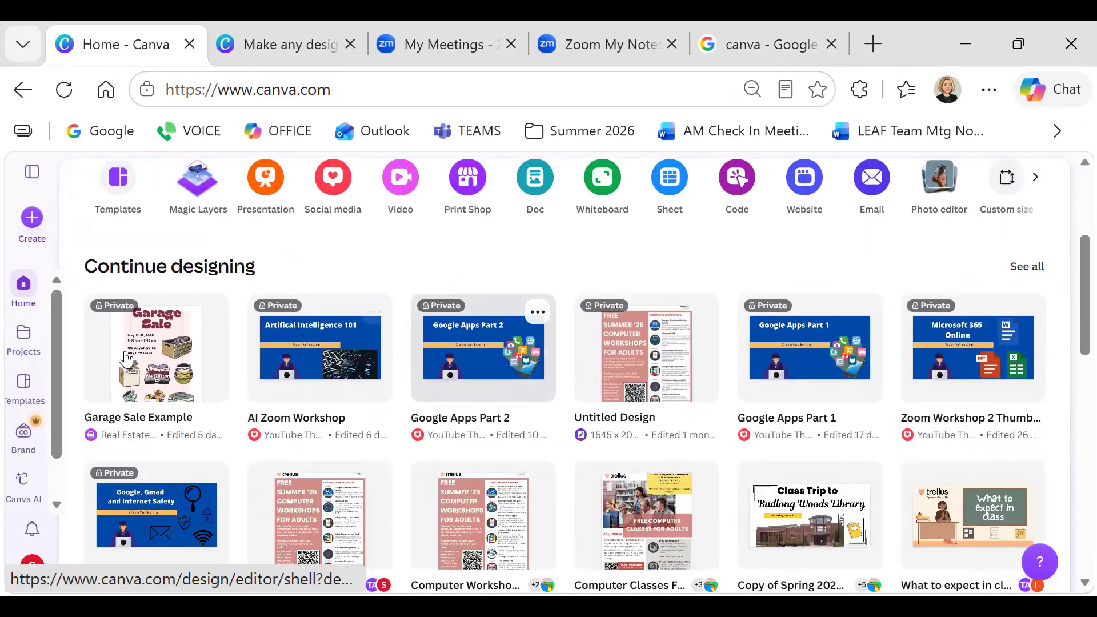
scroll(709, 360, "up", 2)
scroll(713, 361, "up", 2)
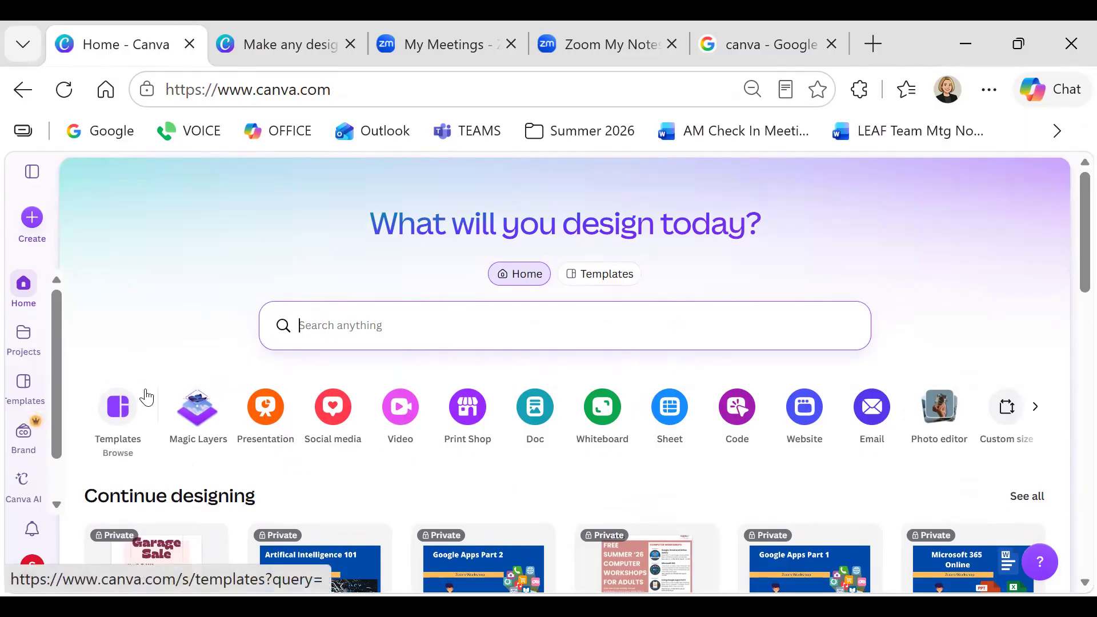
Go to Canva's Templates page and look over the template categories
left_click(29, 384)
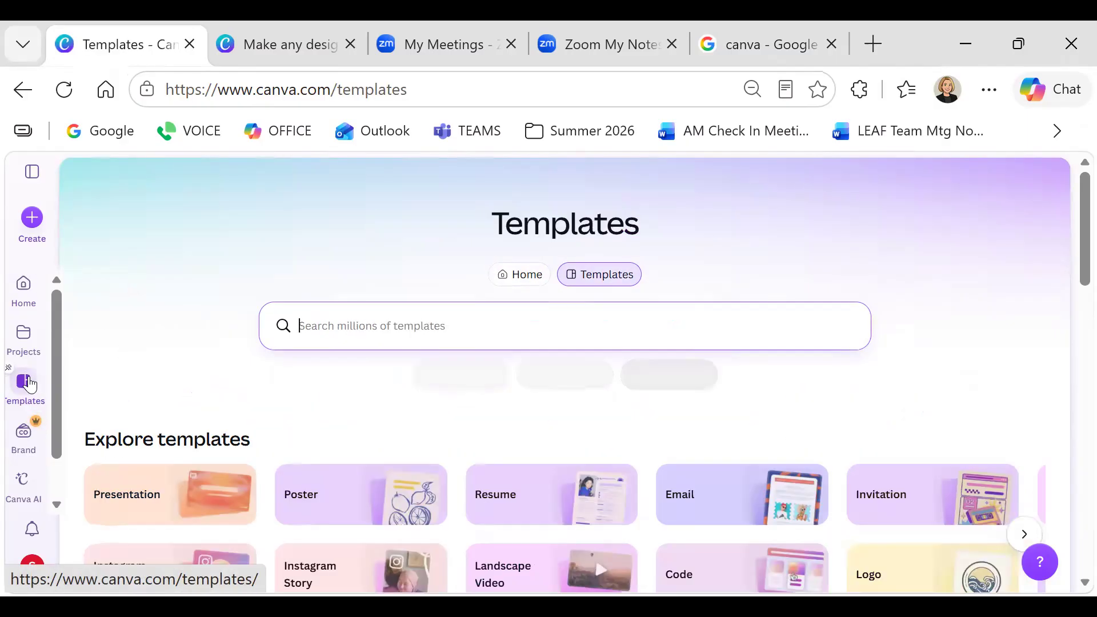
scroll(93, 372, "down", 2)
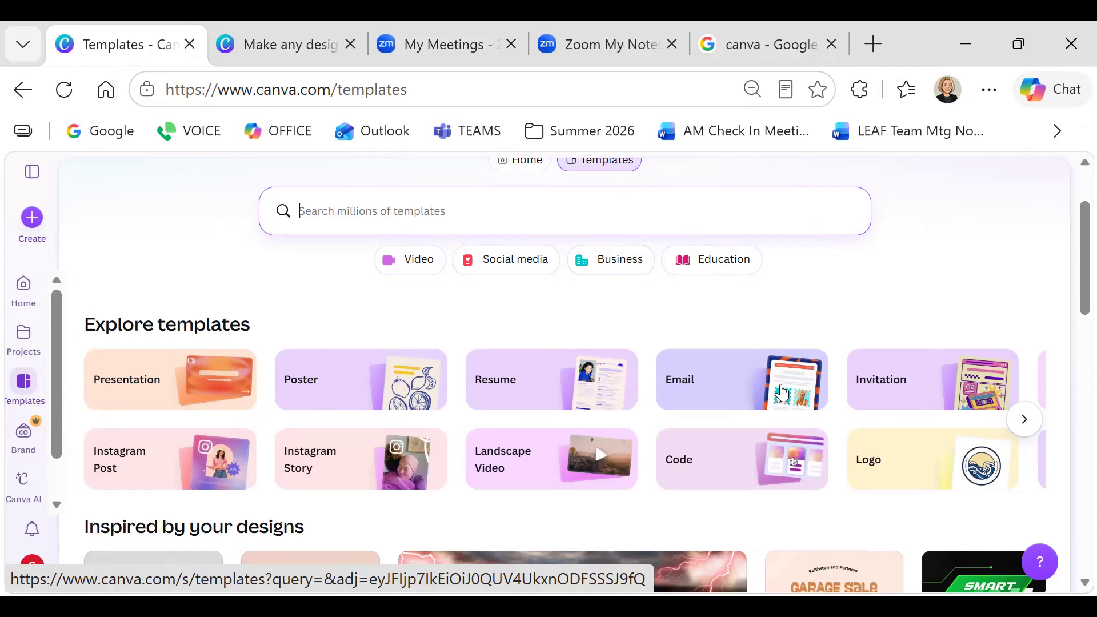
scroll(760, 399, "down", 1)
scroll(748, 400, "up", 1)
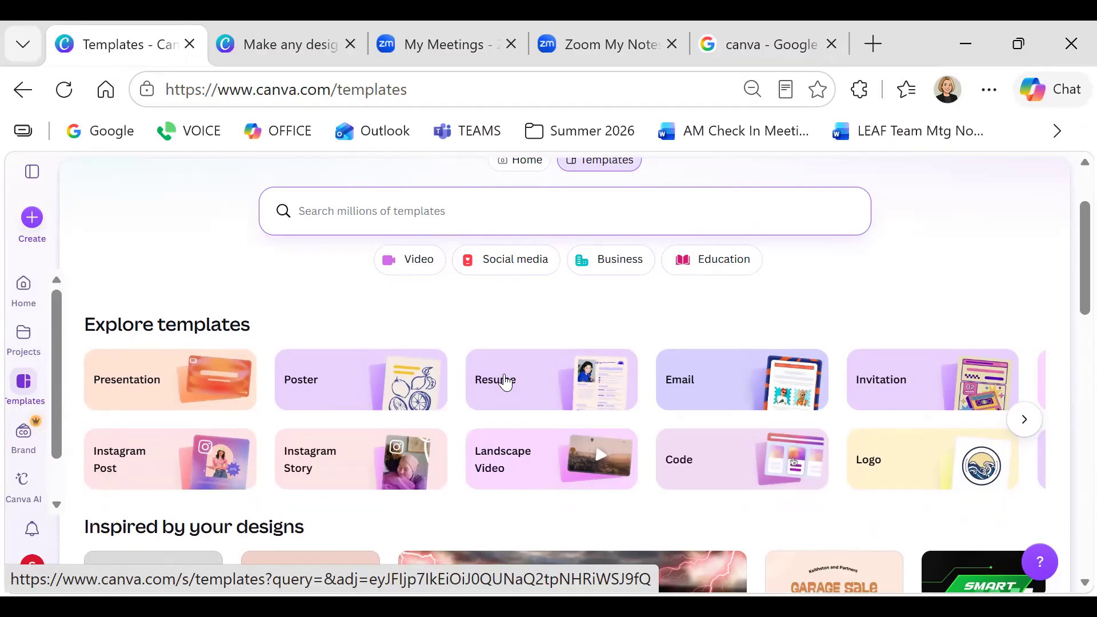
Filter to Resume templates and scroll through the résumé and CV grid
left_click(505, 382)
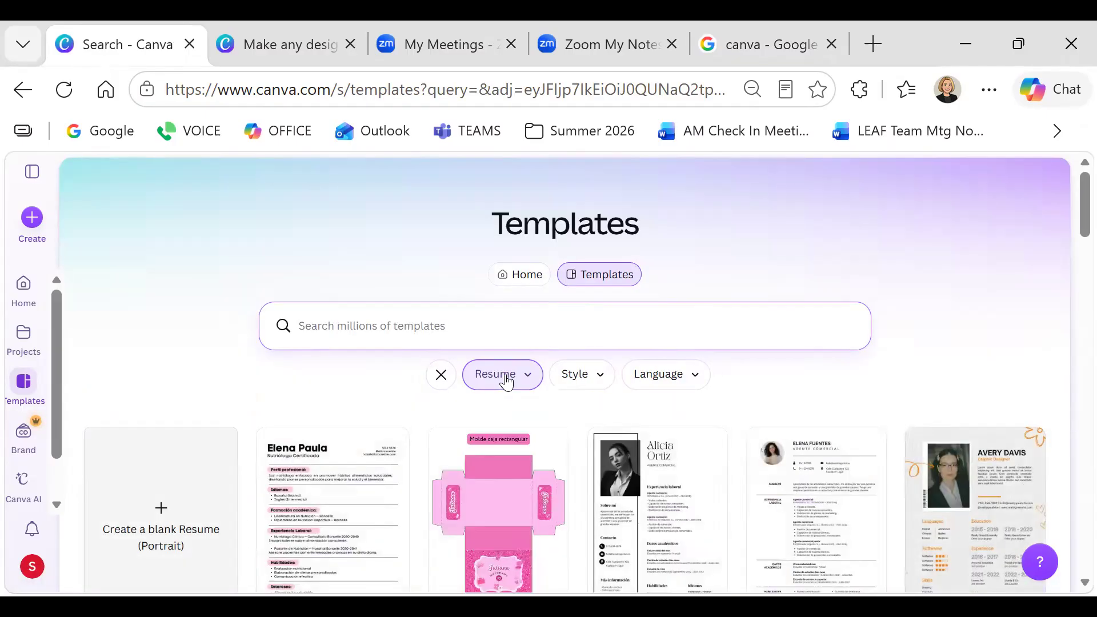
scroll(506, 381, "down", 2)
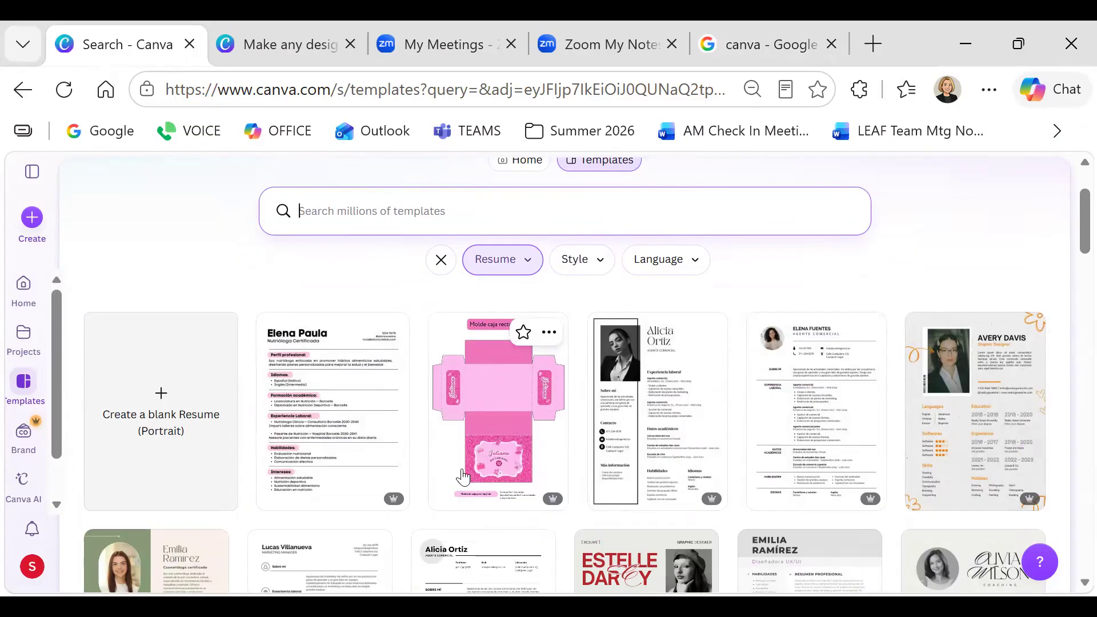
mouse_move(393, 503)
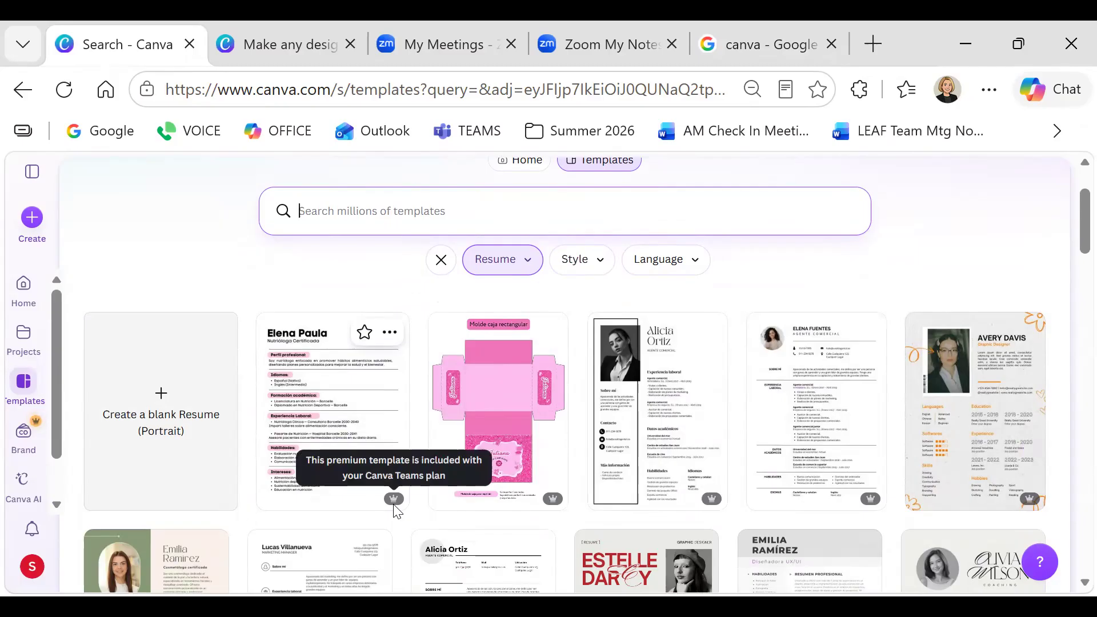
mouse_move(552, 502)
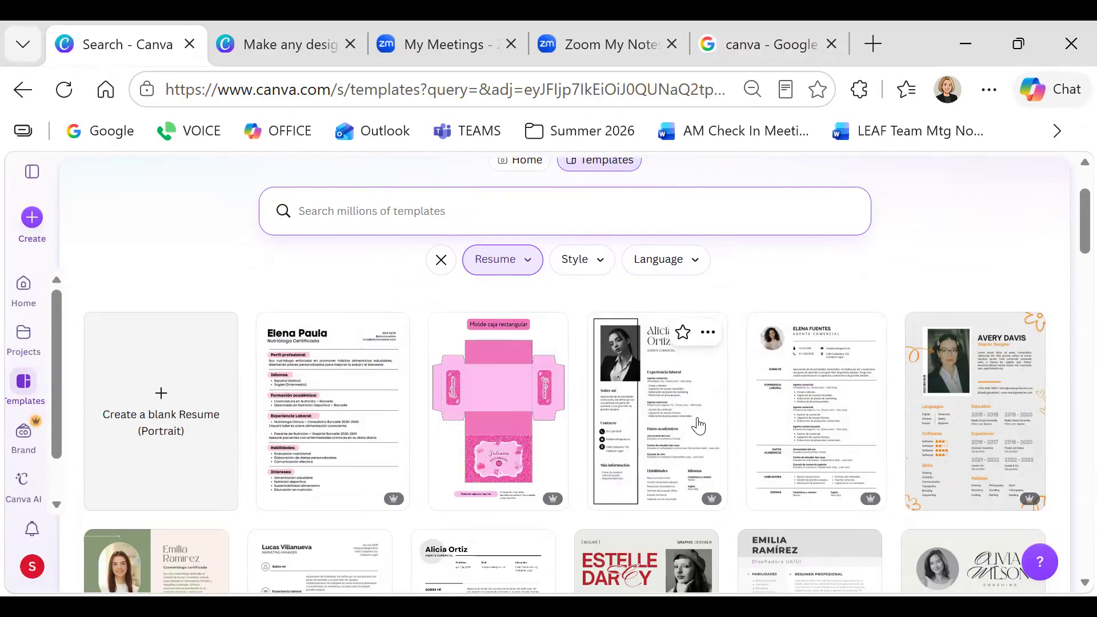
scroll(691, 417, "down", 2)
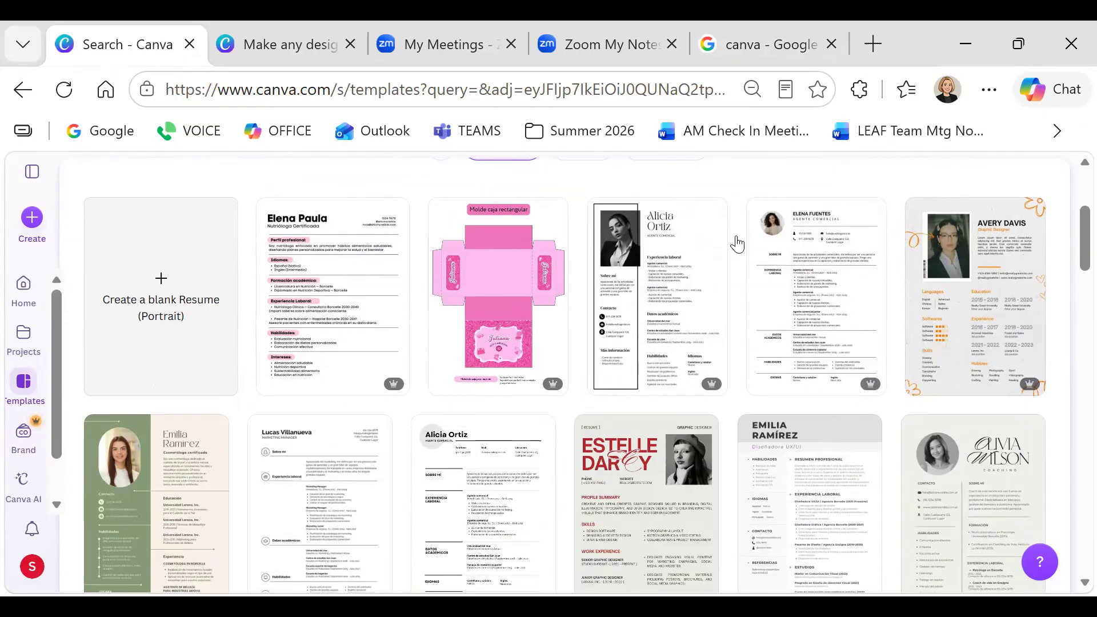
scroll(757, 269, "down", 4)
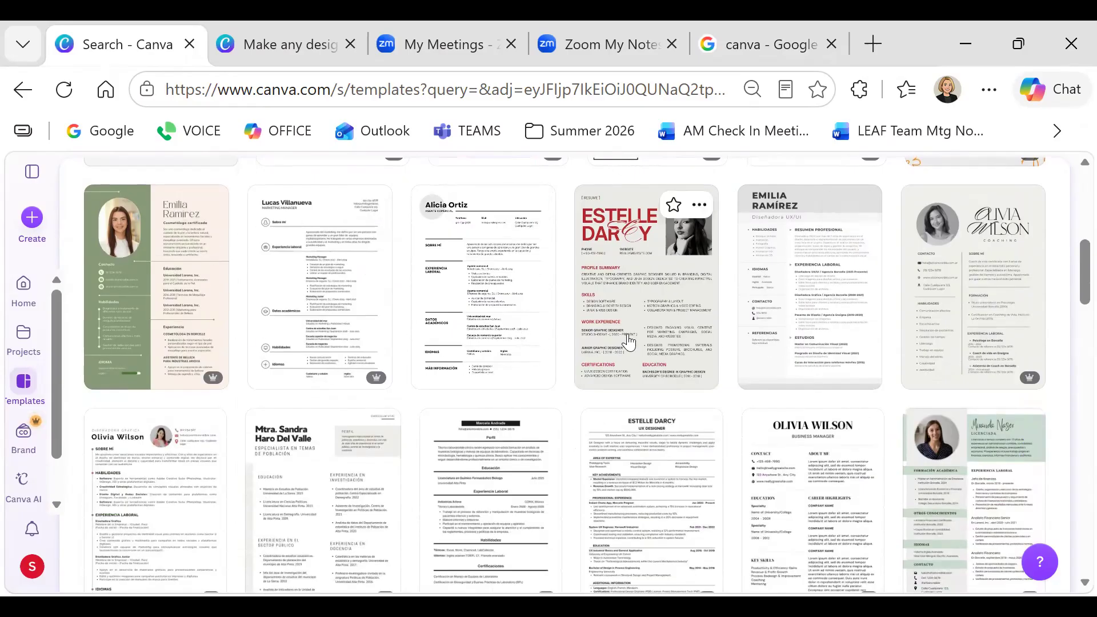
scroll(628, 340, "down", 4)
scroll(629, 341, "down", 4)
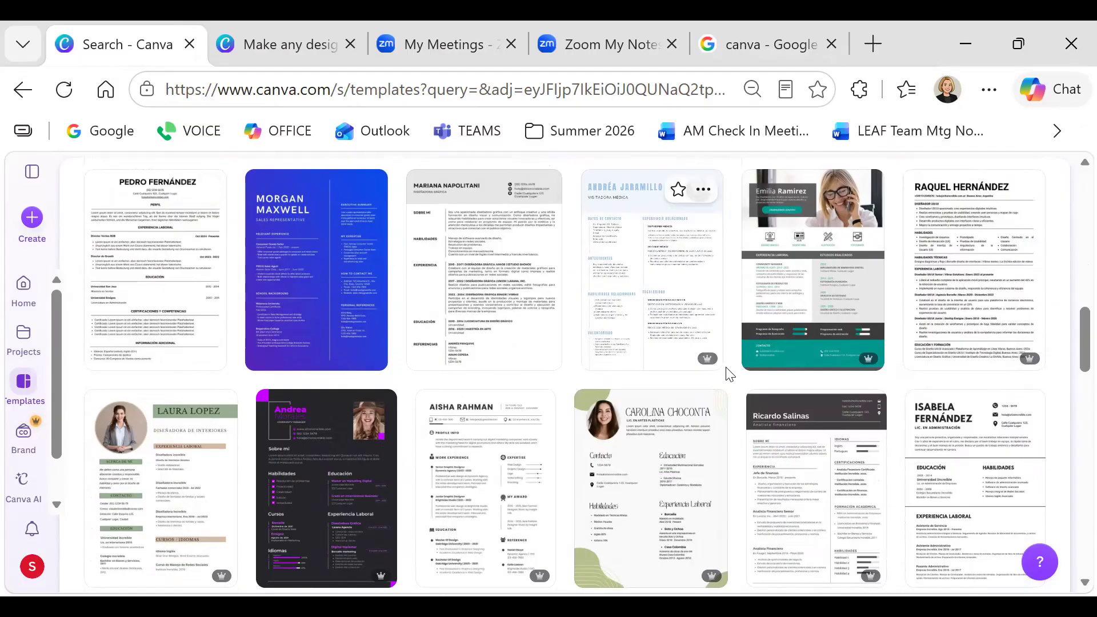
scroll(480, 338, "down", 4)
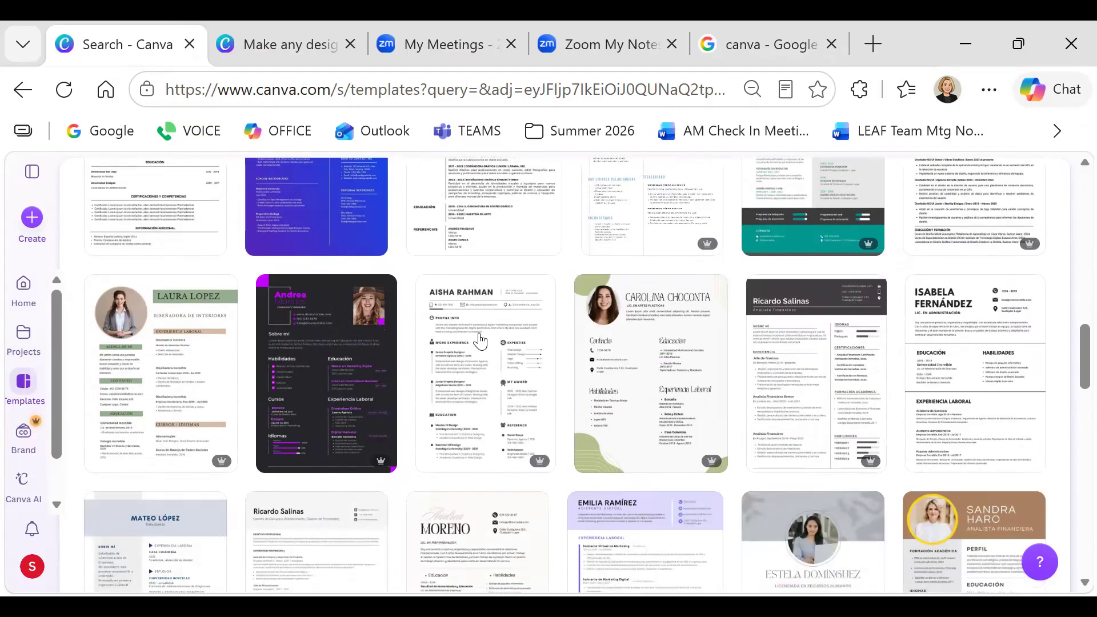
scroll(480, 338, "down", 2)
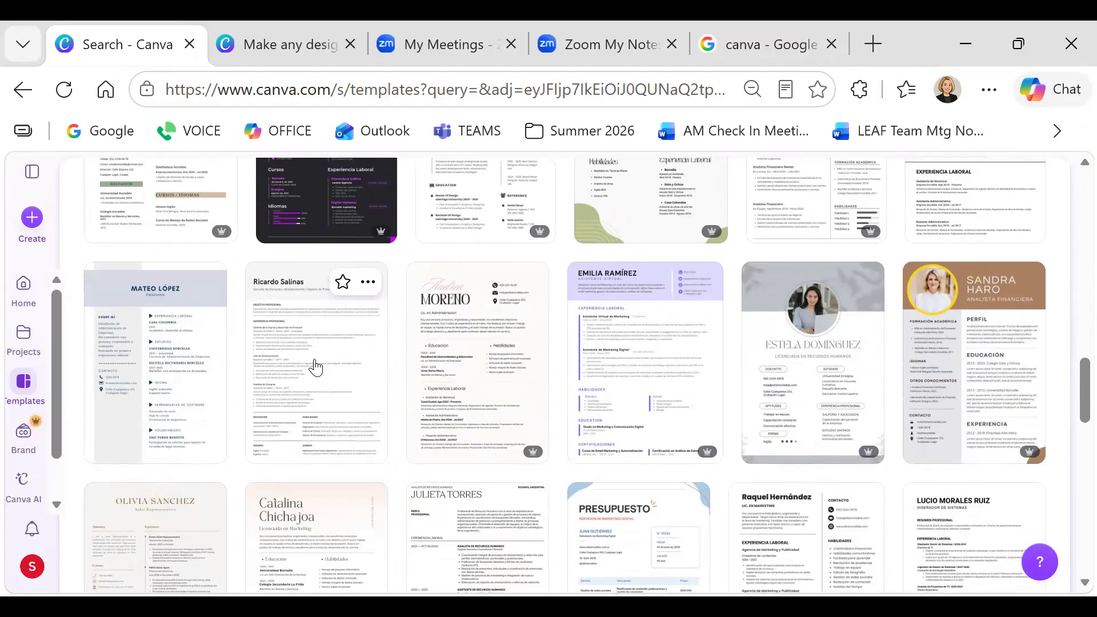
scroll(316, 368, "down", 6)
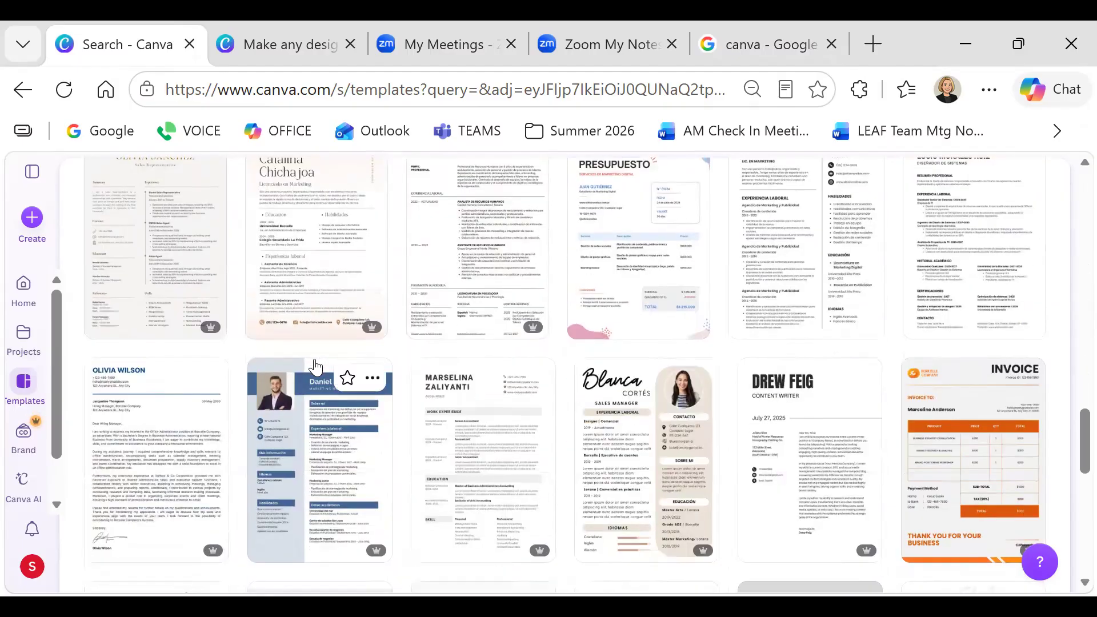
scroll(315, 367, "down", 2)
scroll(315, 368, "down", 4)
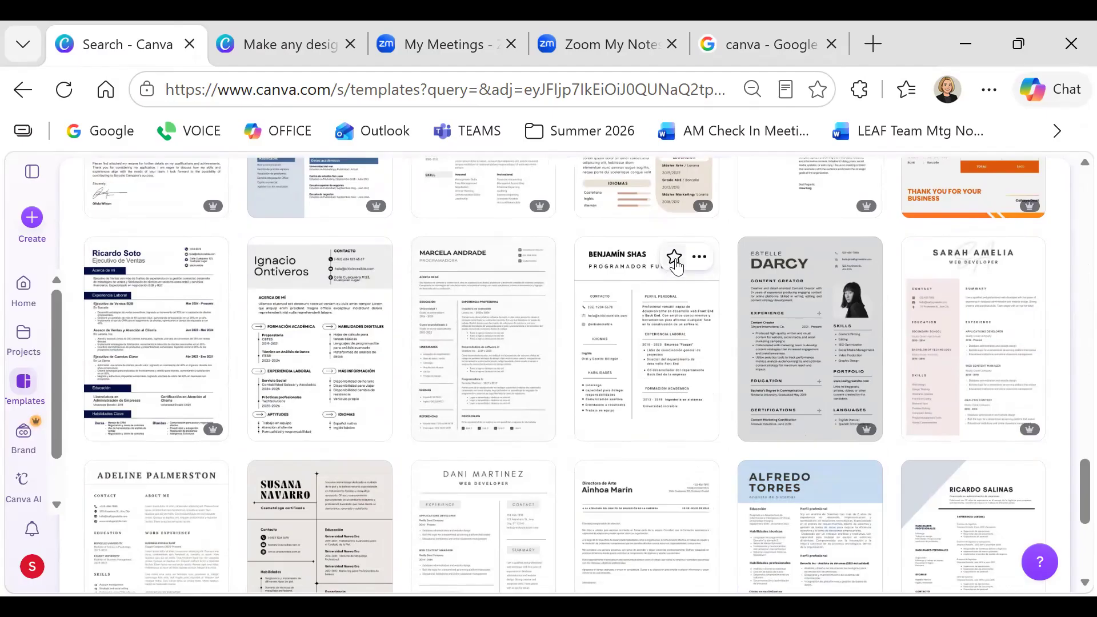
Create a new design from the 'Curriculum vitae Neutro Blanco y Negro' résumé template
left_click(631, 332)
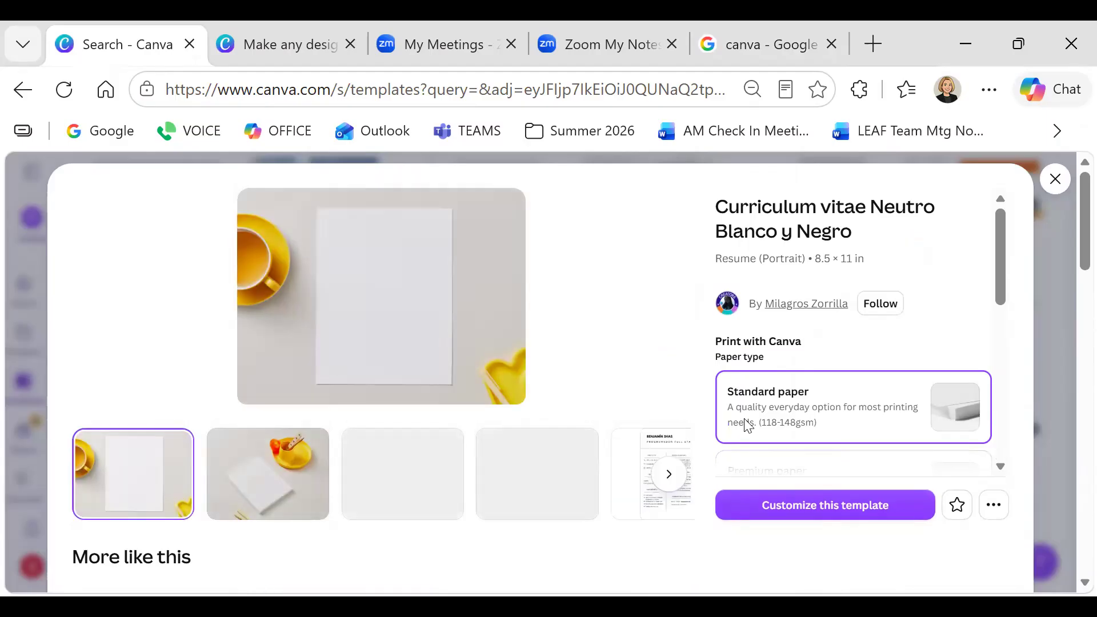
scroll(805, 467, "down", 2)
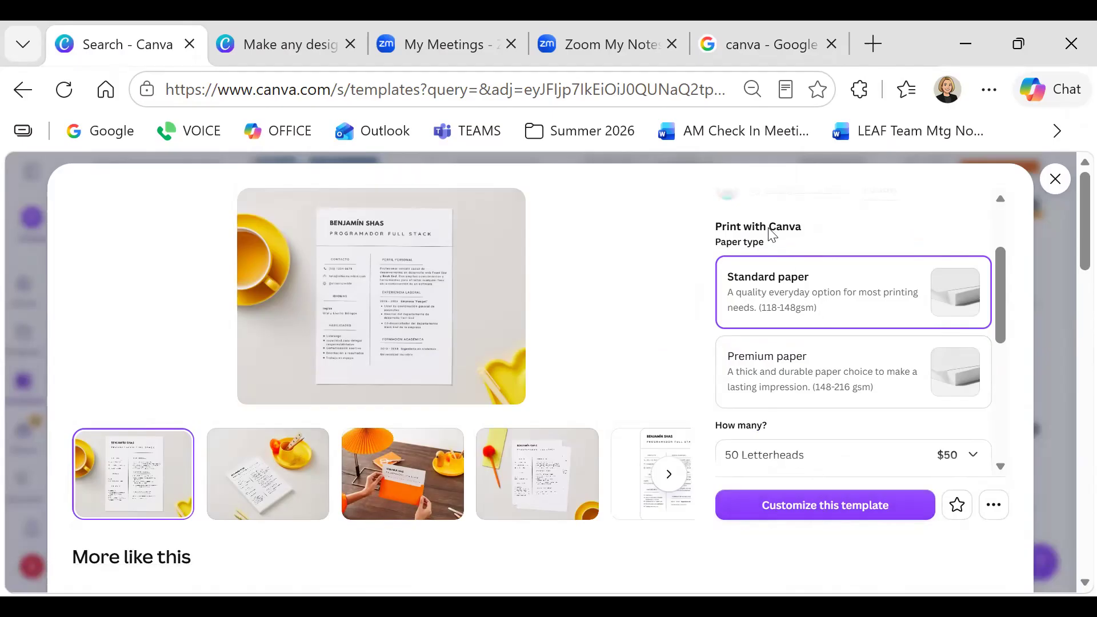
left_click(811, 508)
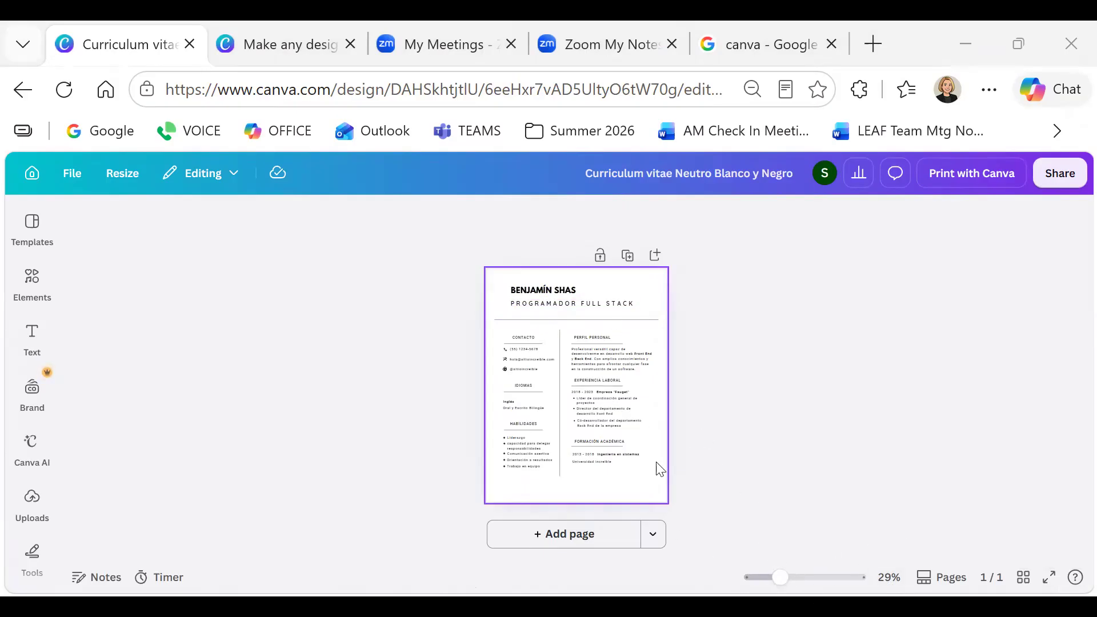
Zoom in on the résumé page and confirm the design's changes are saved
left_click_drag(781, 580, 797, 583)
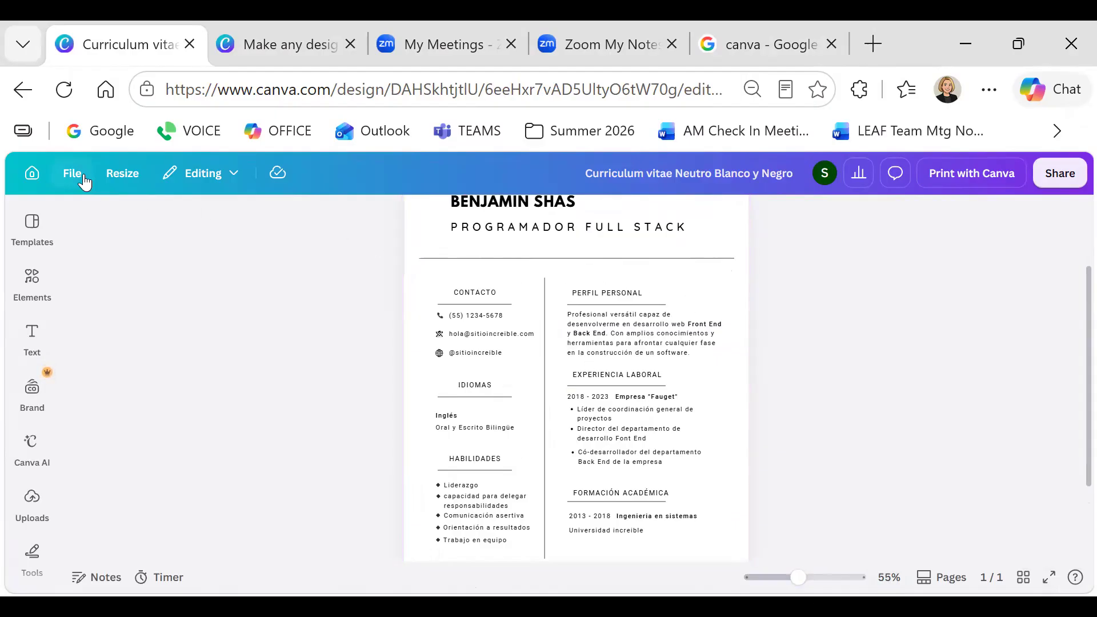
left_click(235, 173)
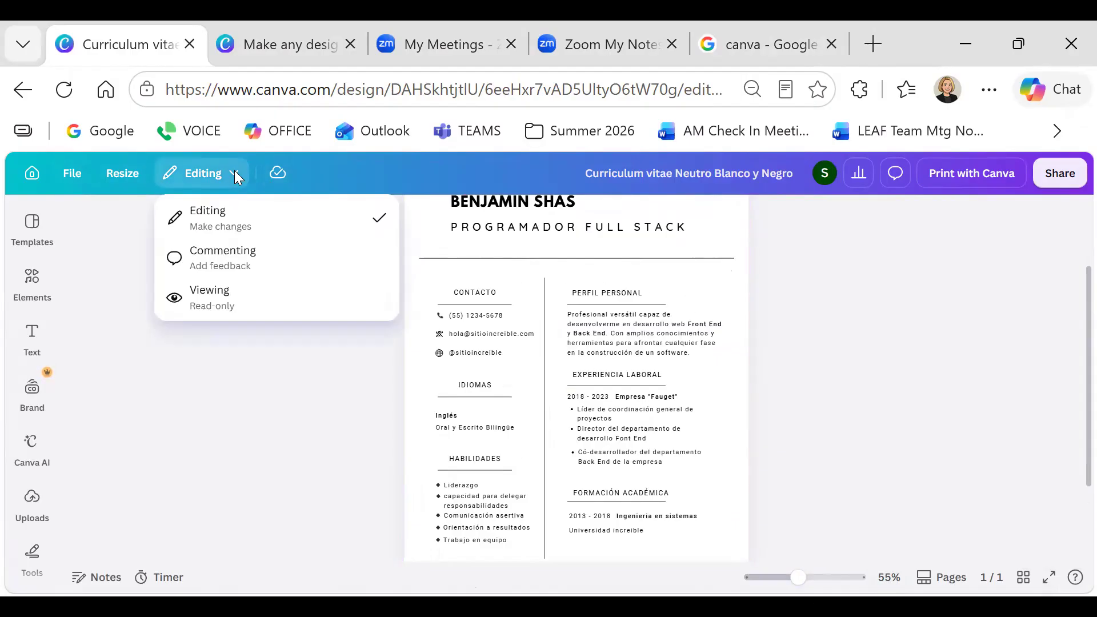
left_click(275, 177)
left_click(273, 175)
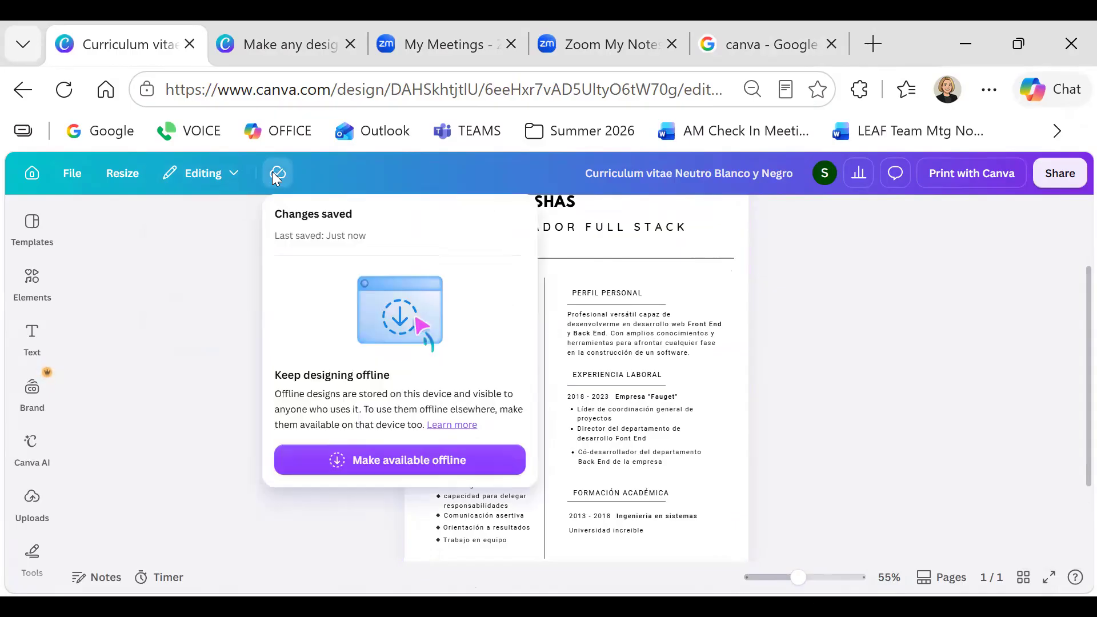
left_click(234, 171)
Rename the design to the owner's name followed by 'Resume'
double_click(208, 174)
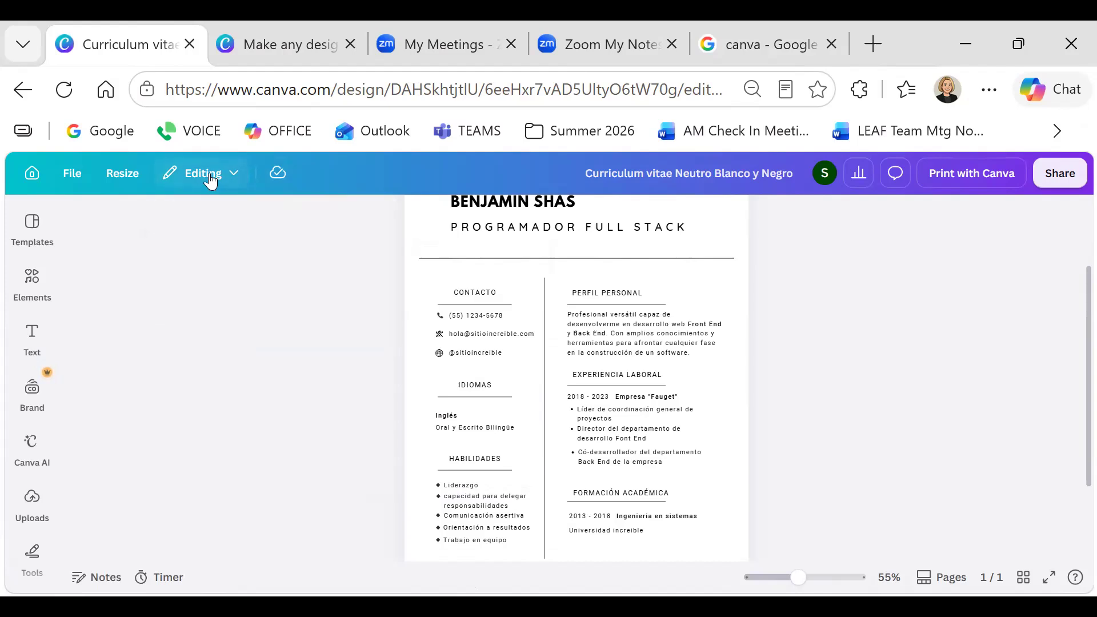
left_click(212, 174)
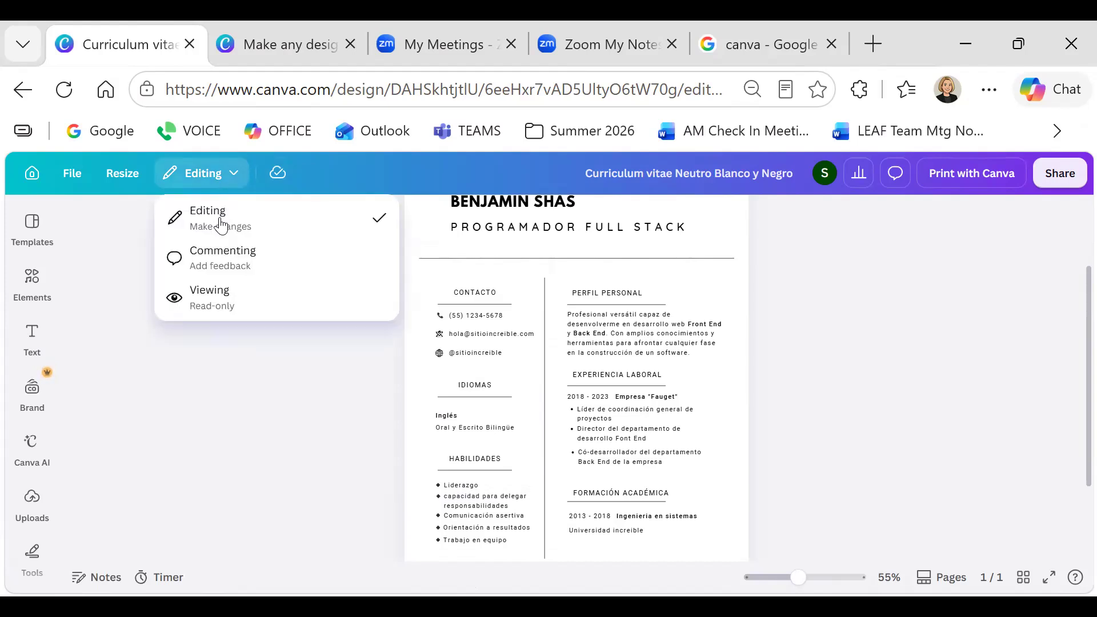
left_click(628, 176)
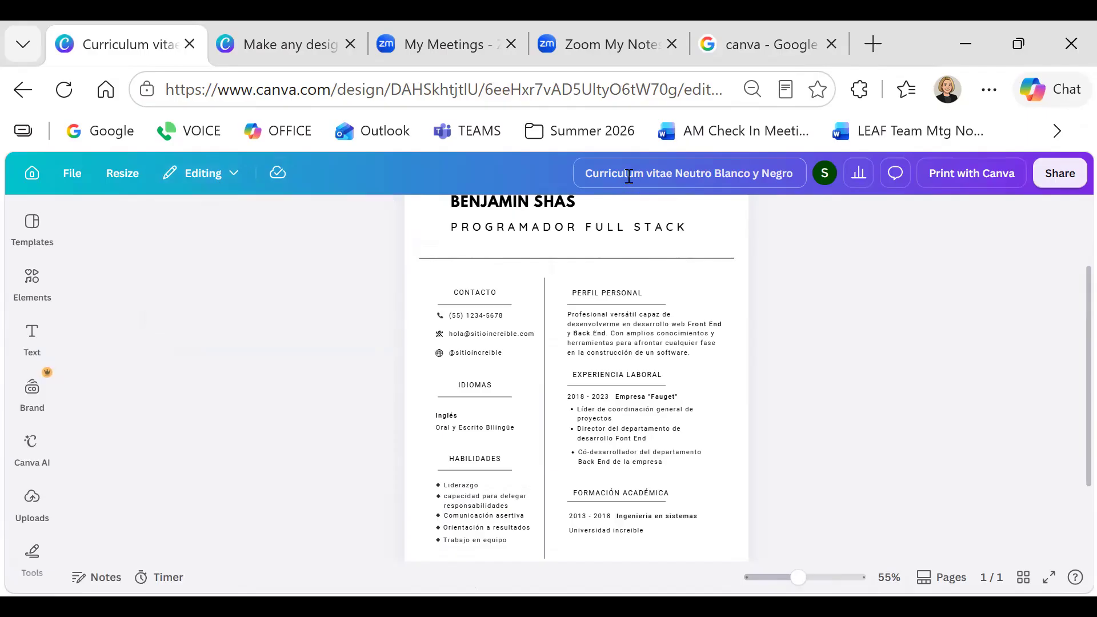
left_click(628, 176)
left_click_drag(640, 177, 808, 160)
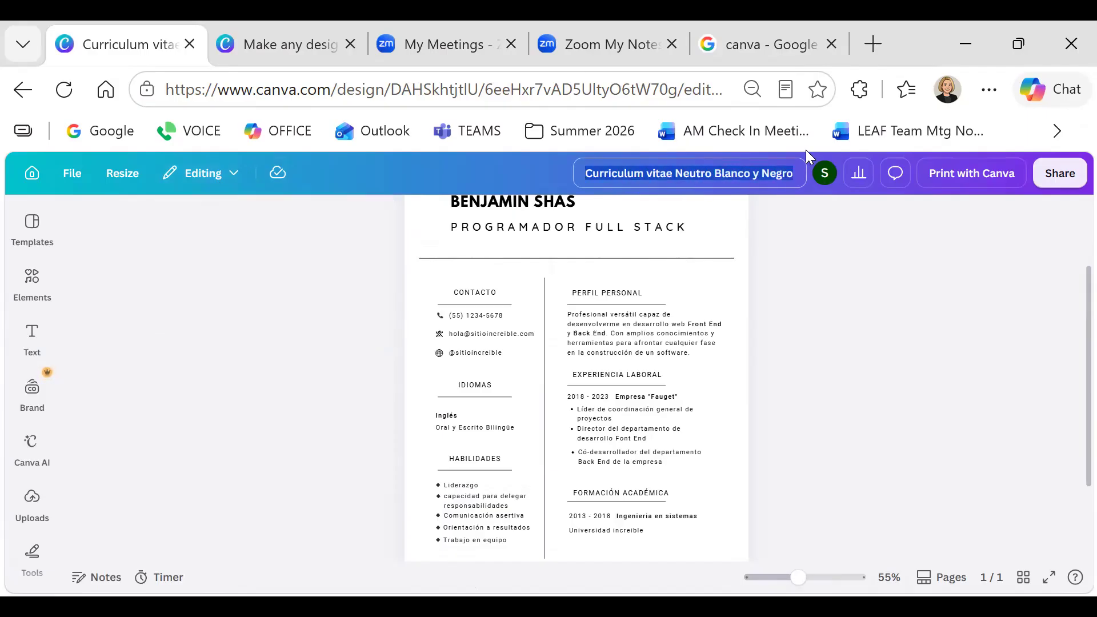
type("Shannon")
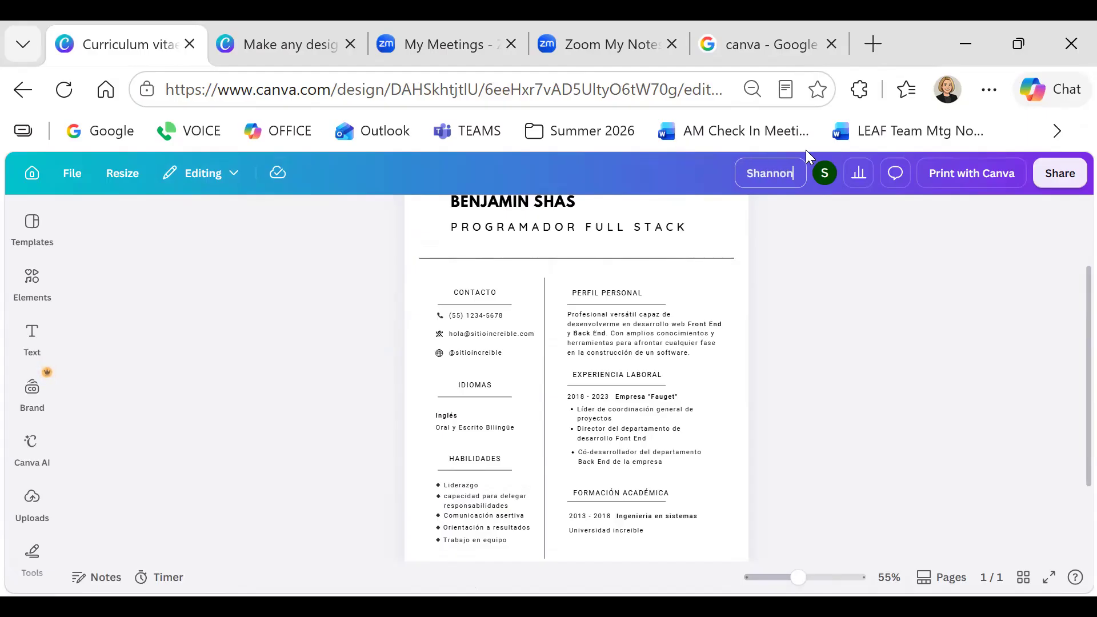
type("s Resum")
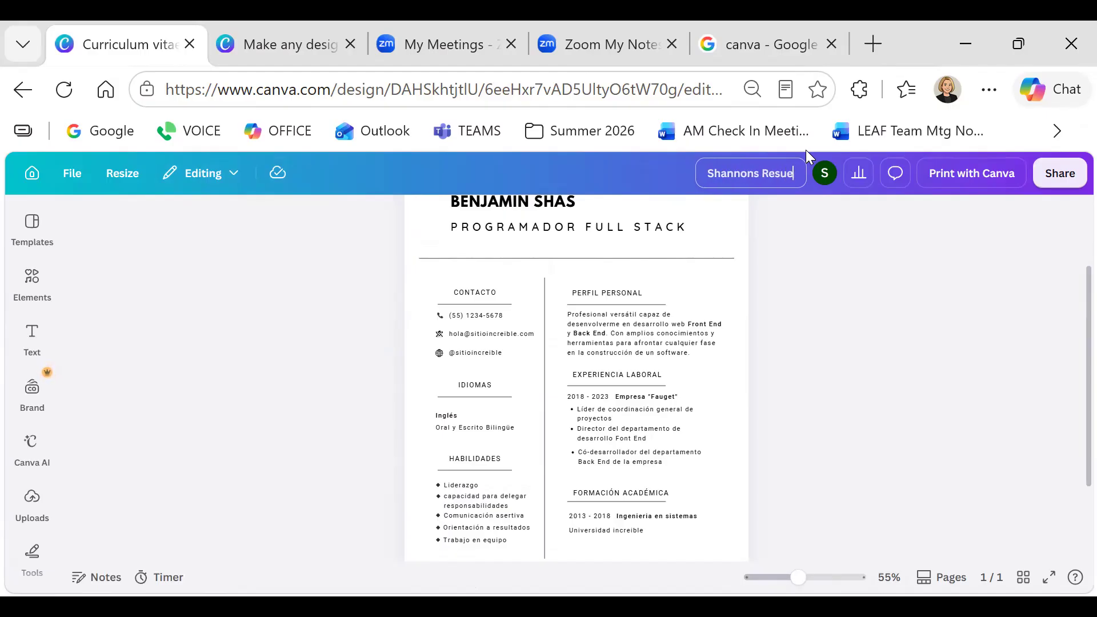
type("e")
key("Return")
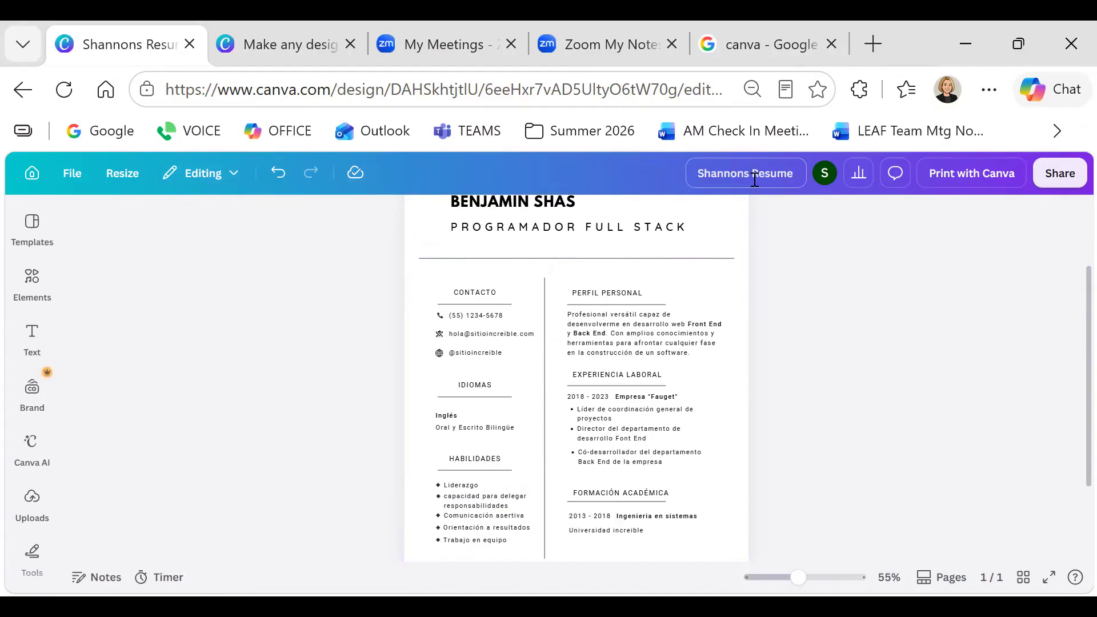
Replace the header name with the owner's first name and the job title with 'COMPUTER INSTRUCTOR'
scroll(618, 213, "up", 2)
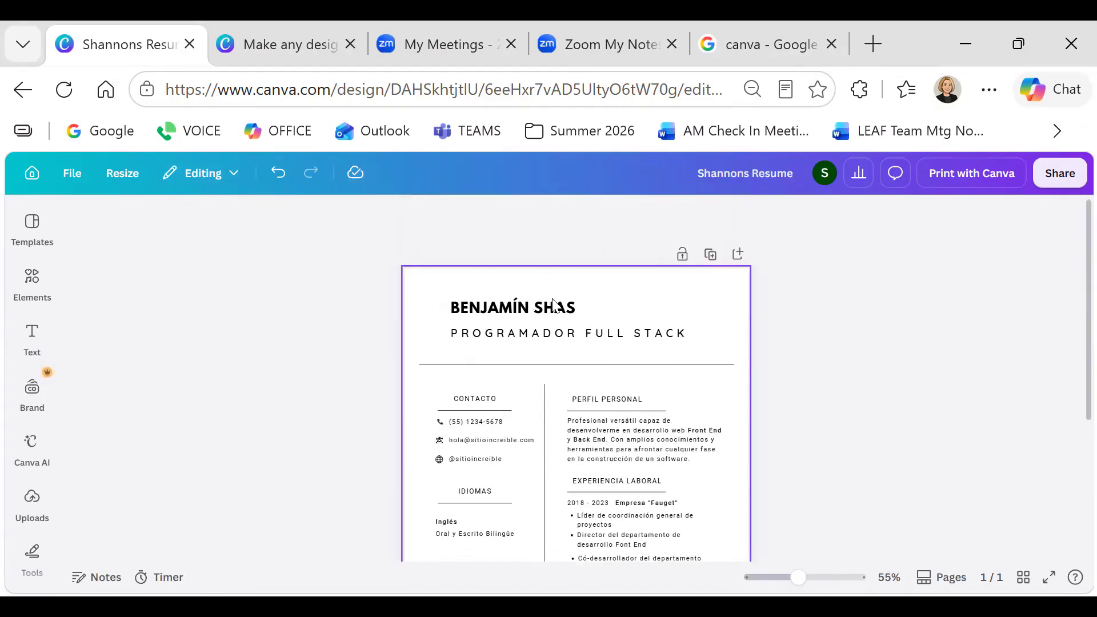
left_click(553, 310)
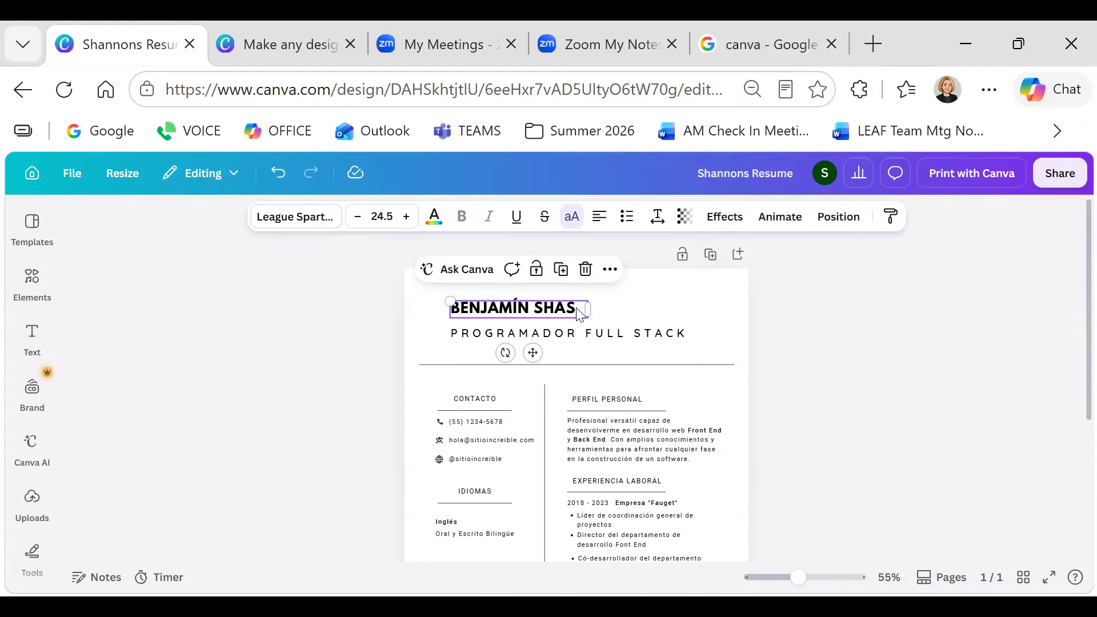
left_click(490, 337)
left_click(476, 395)
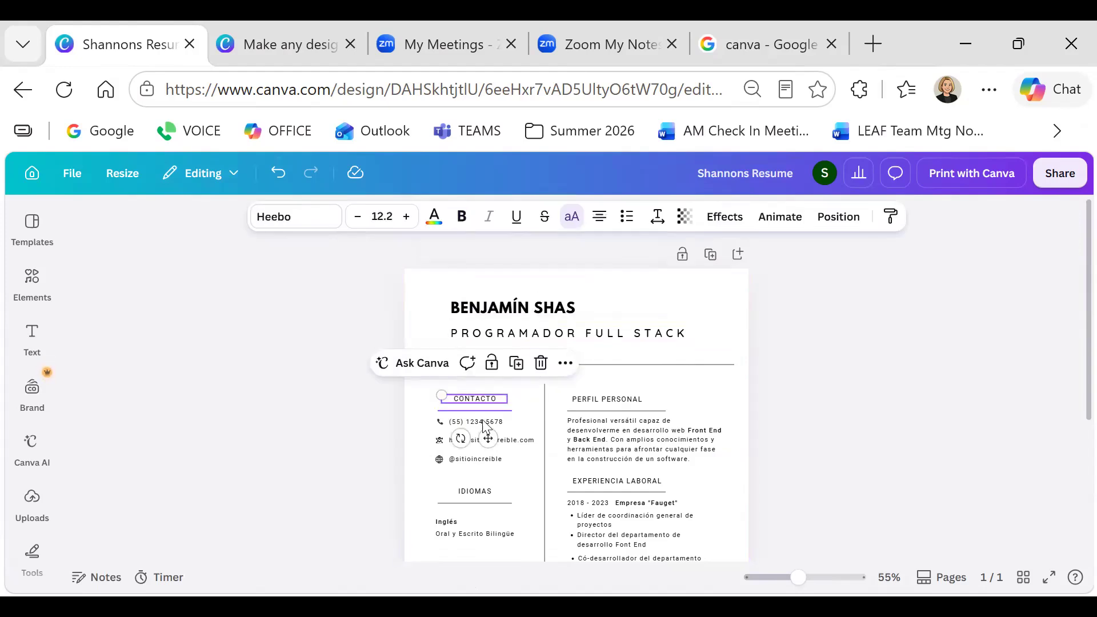
left_click(483, 410)
left_click(528, 334)
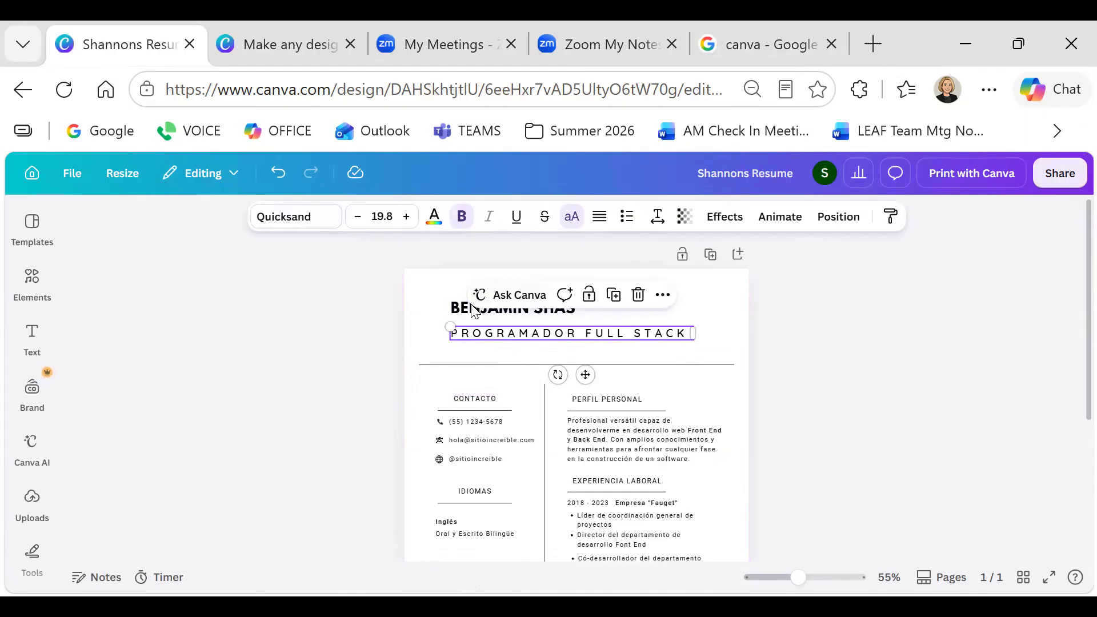
left_click(465, 314)
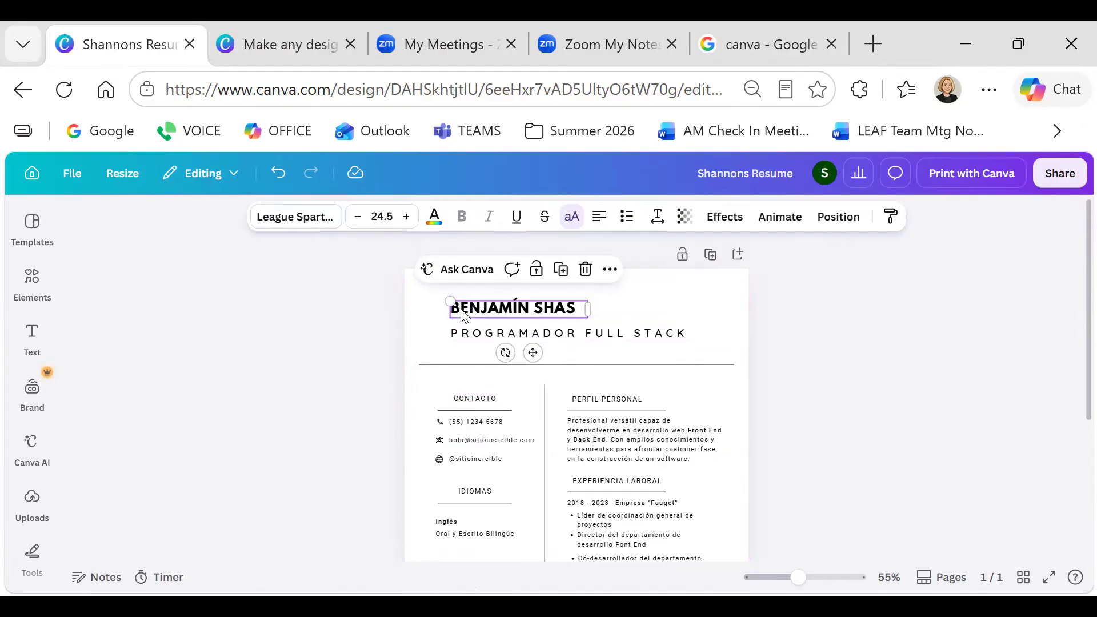
double_click(576, 308)
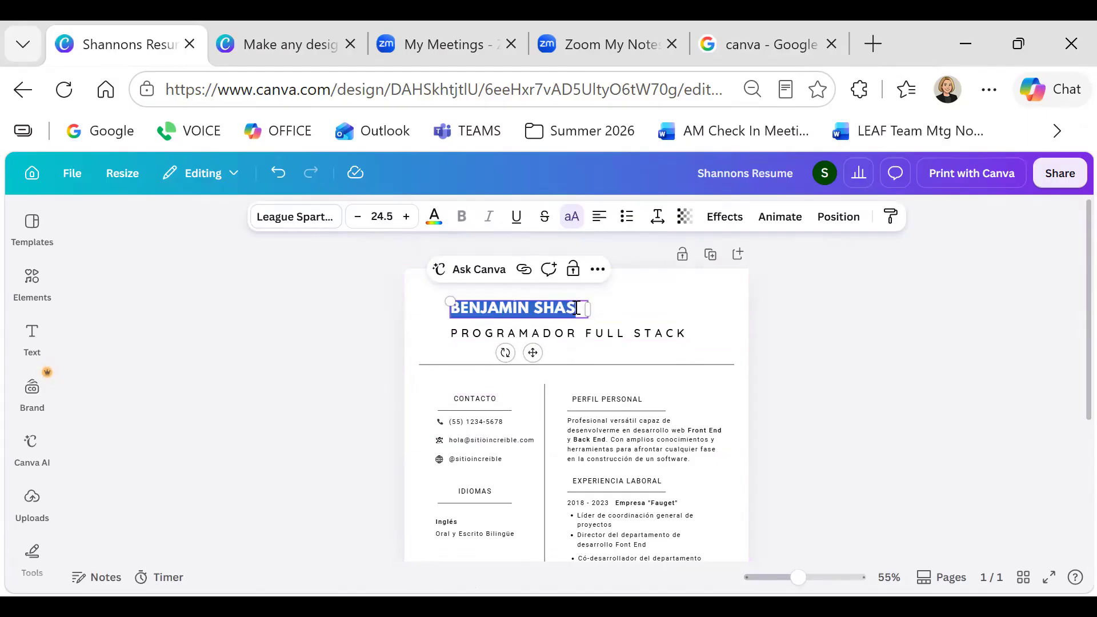
type("SHANNON")
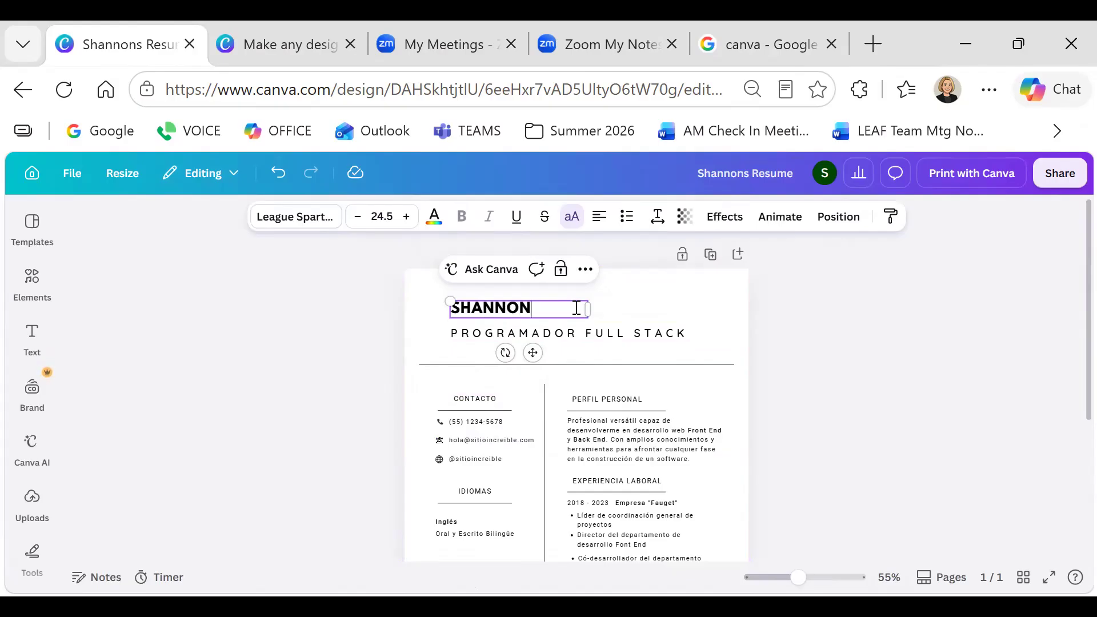
left_click(565, 333)
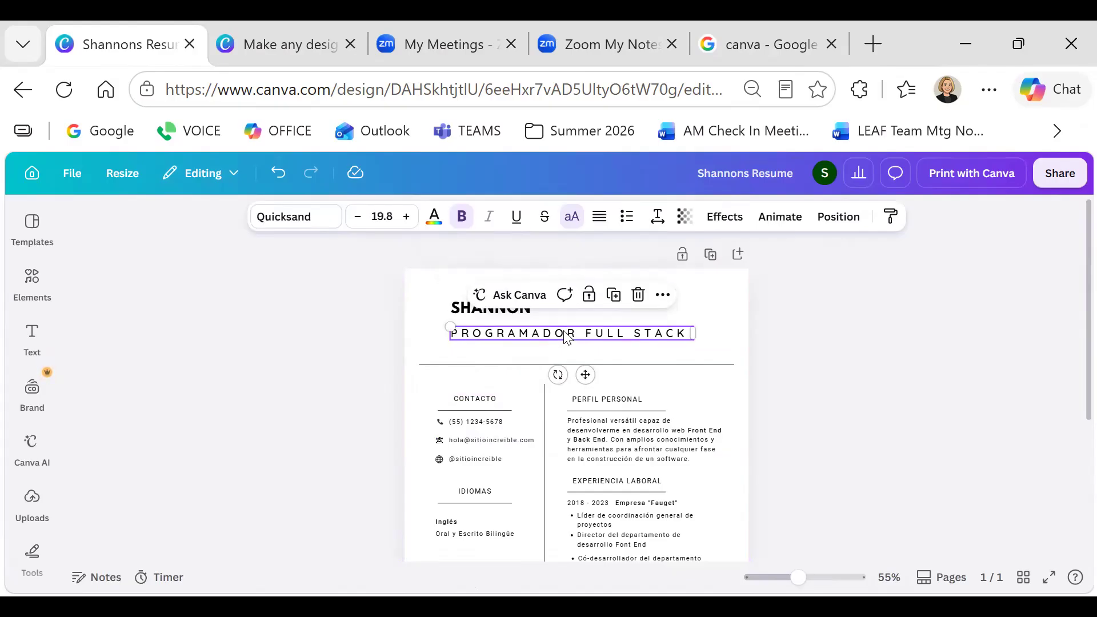
double_click(565, 333)
type("COMPUTER INSTRUCTOR")
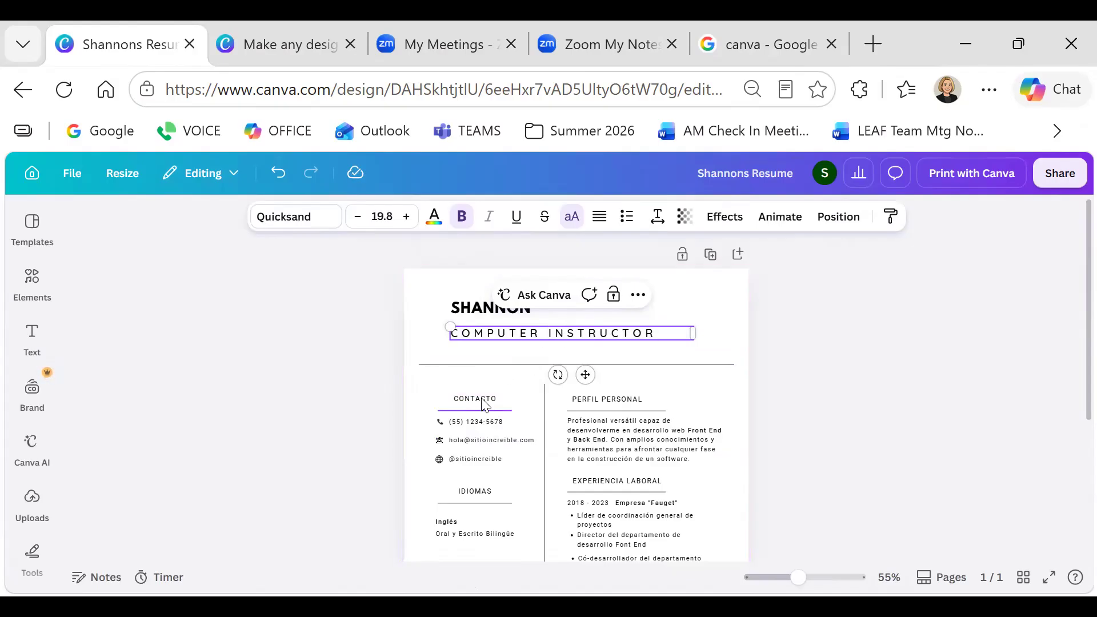
Delete the EXPERIENCIA LABORAL heading from the résumé
left_click(479, 402)
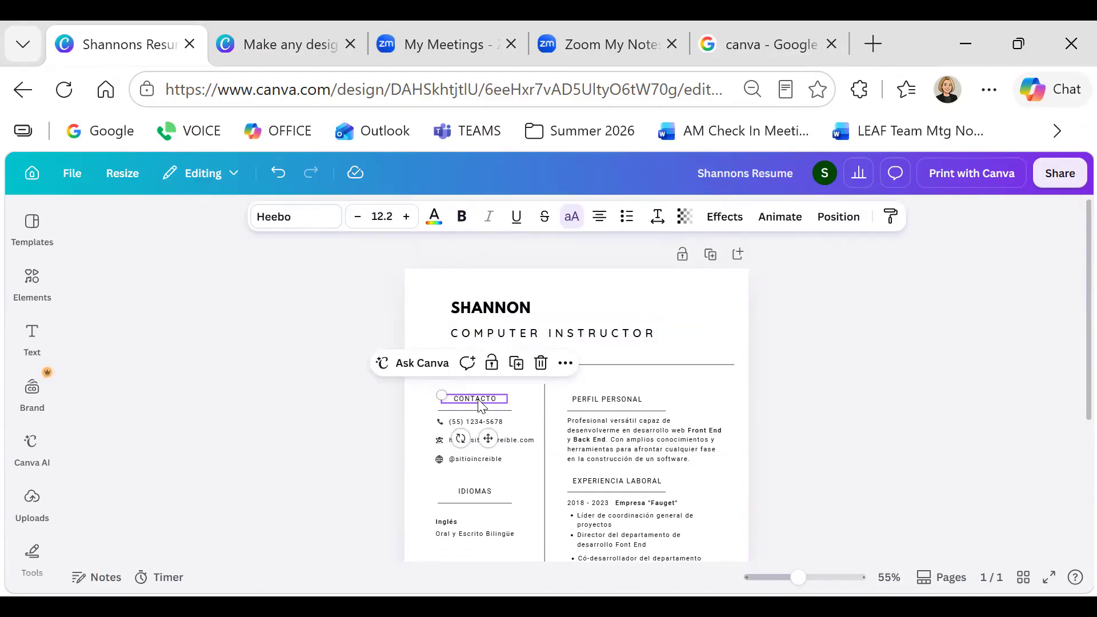
type("co")
type("n")
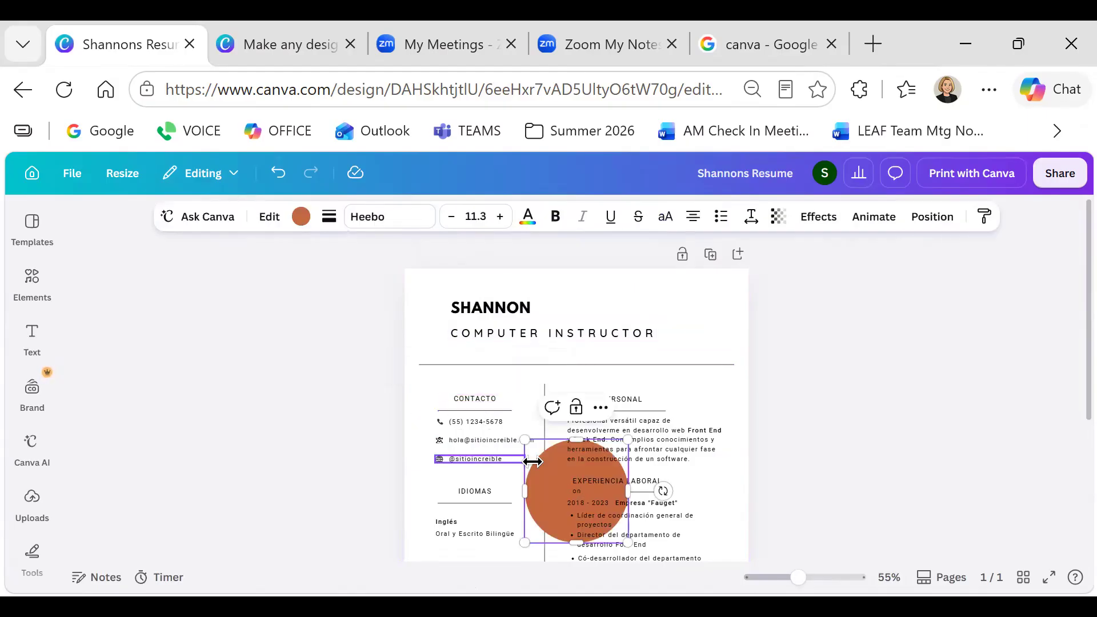
left_click(575, 475)
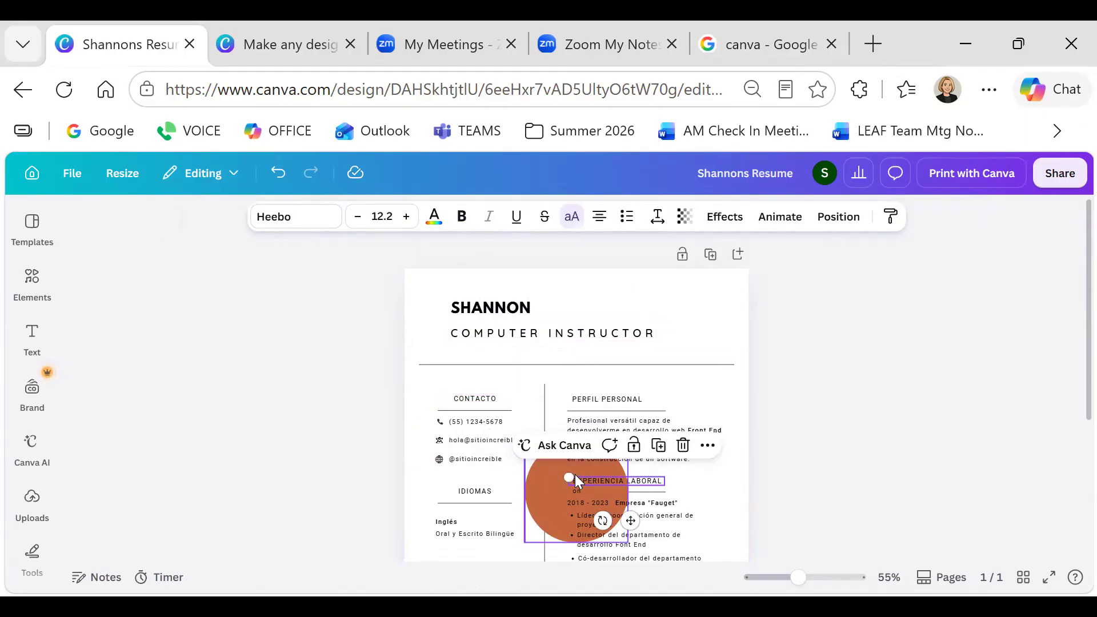
left_click(683, 446)
Change the CONTACTO heading to 'CONTACT' and select the line beneath it
left_click(492, 399)
left_click(493, 400)
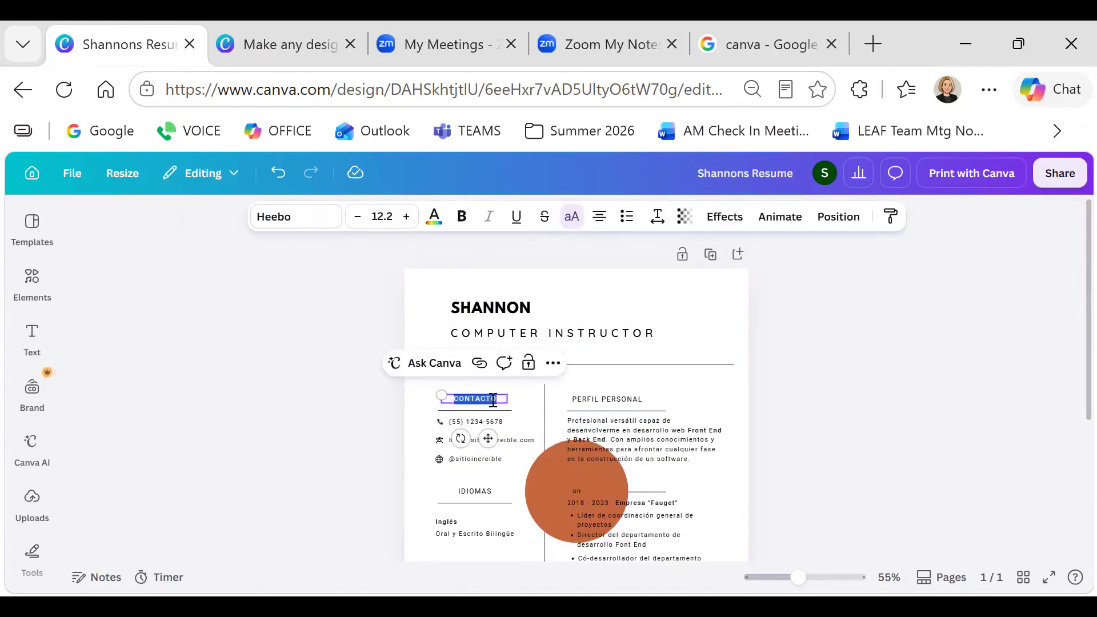
type("CONTACT")
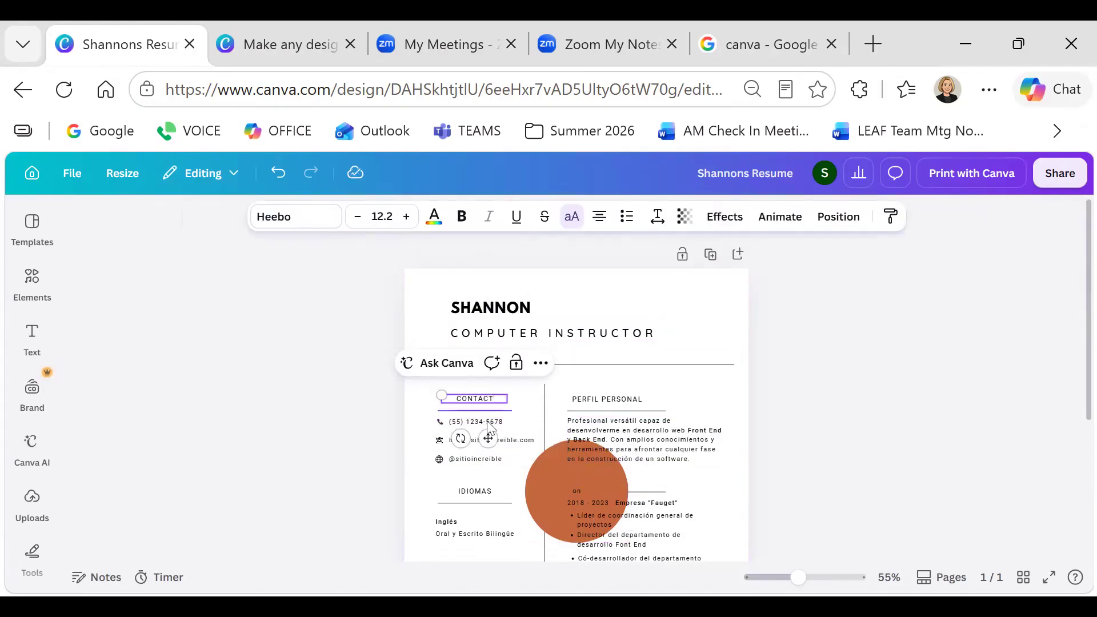
left_click(488, 421)
left_click(482, 421)
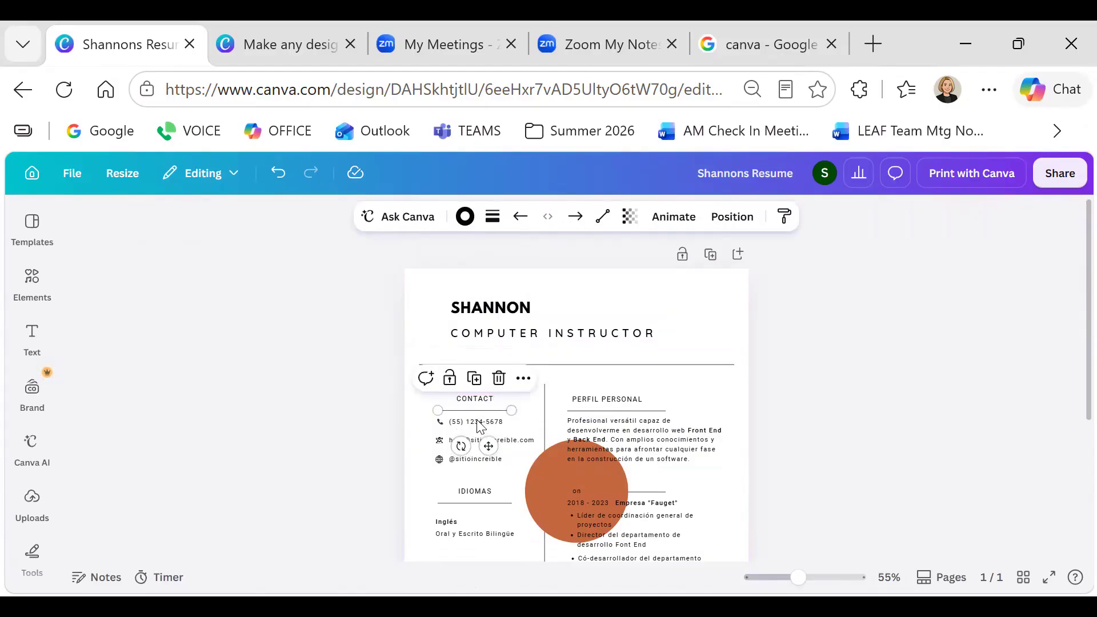
left_click(470, 417)
left_click(464, 411)
Zoom to 84% and delete the stray orange circle and its text
left_click_drag(804, 581, 810, 577)
scroll(605, 437, "down", 2)
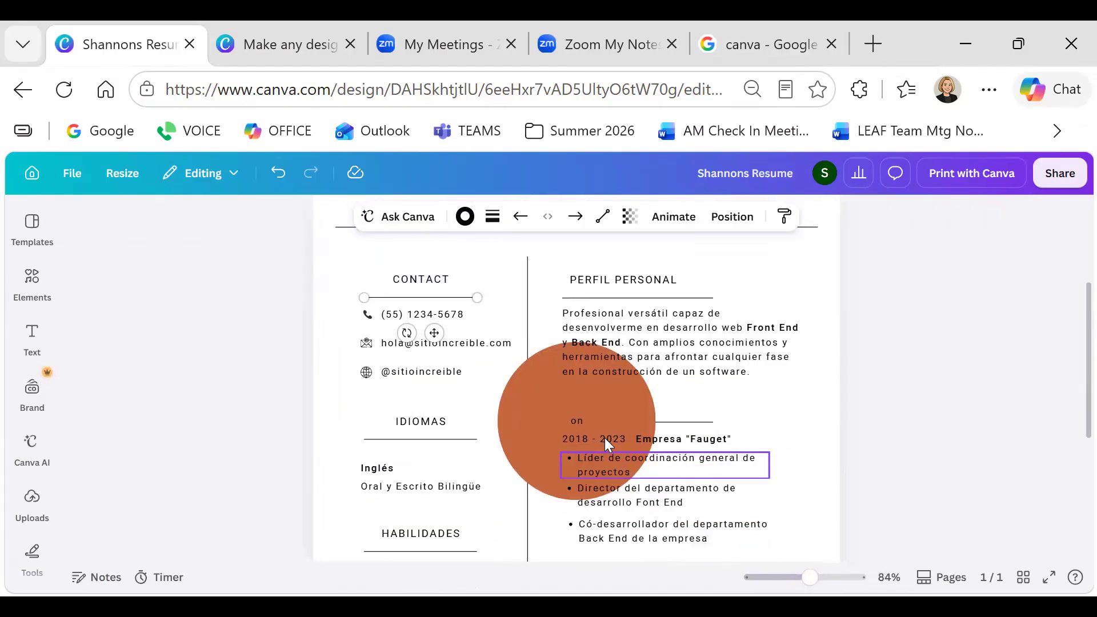
left_click(586, 409)
key("Delete")
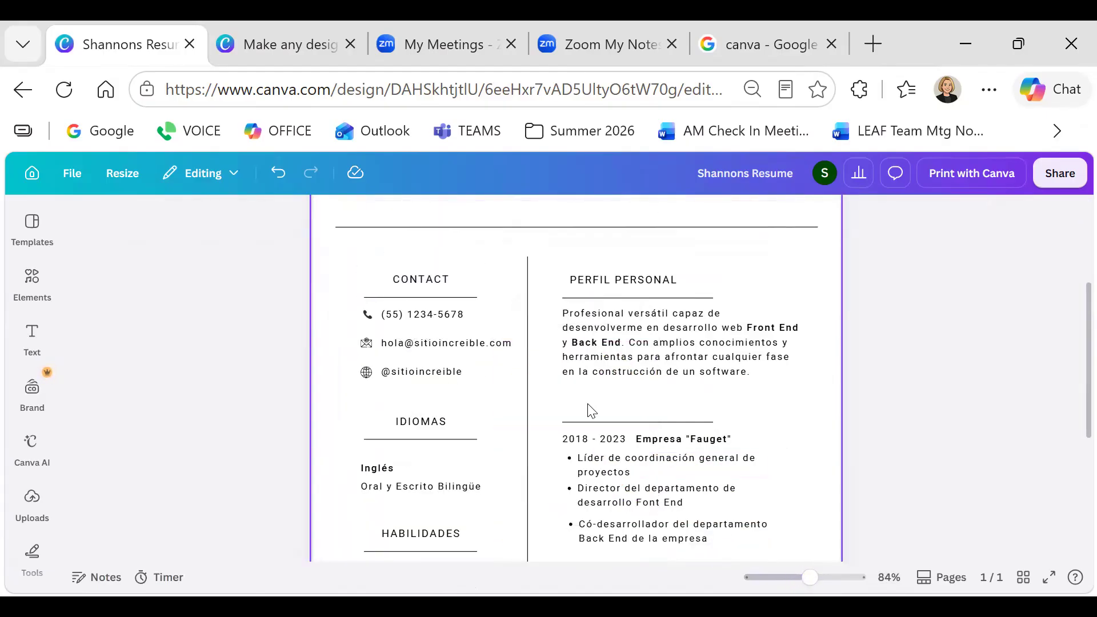
scroll(589, 409, "up", 2)
Start typing the owner's phone number over the sample contact phone number
left_click(455, 440)
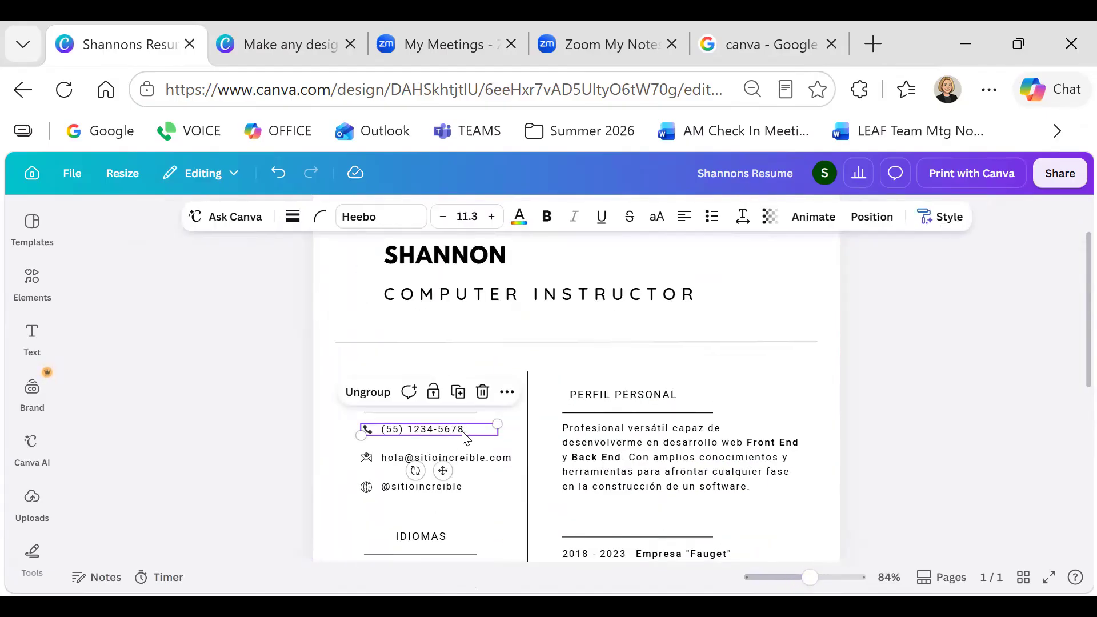
double_click(463, 432)
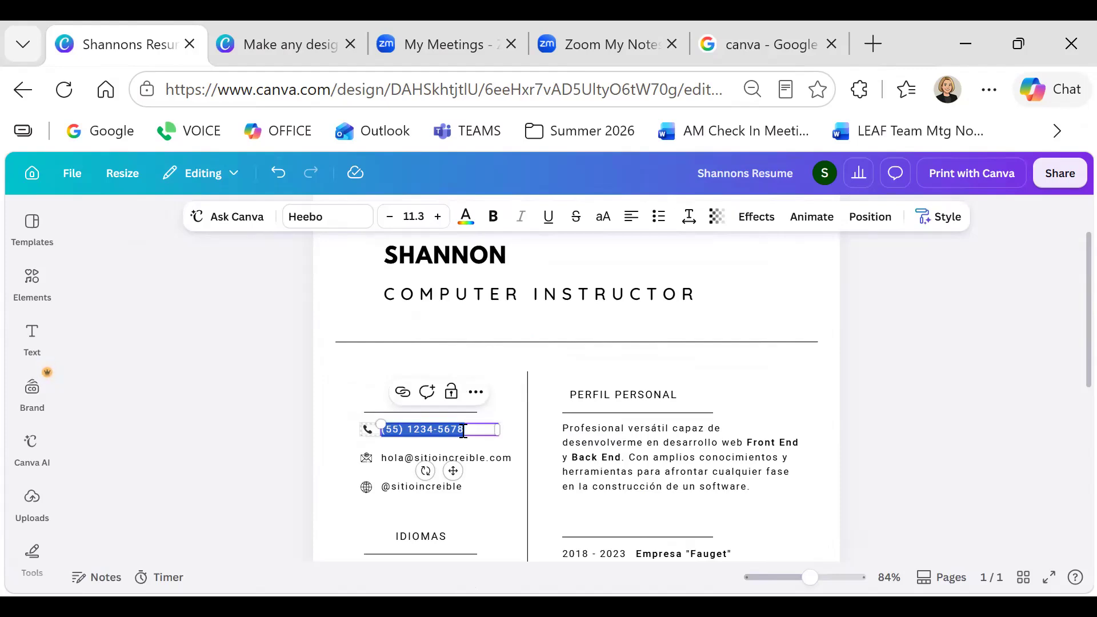
type("312-775-")
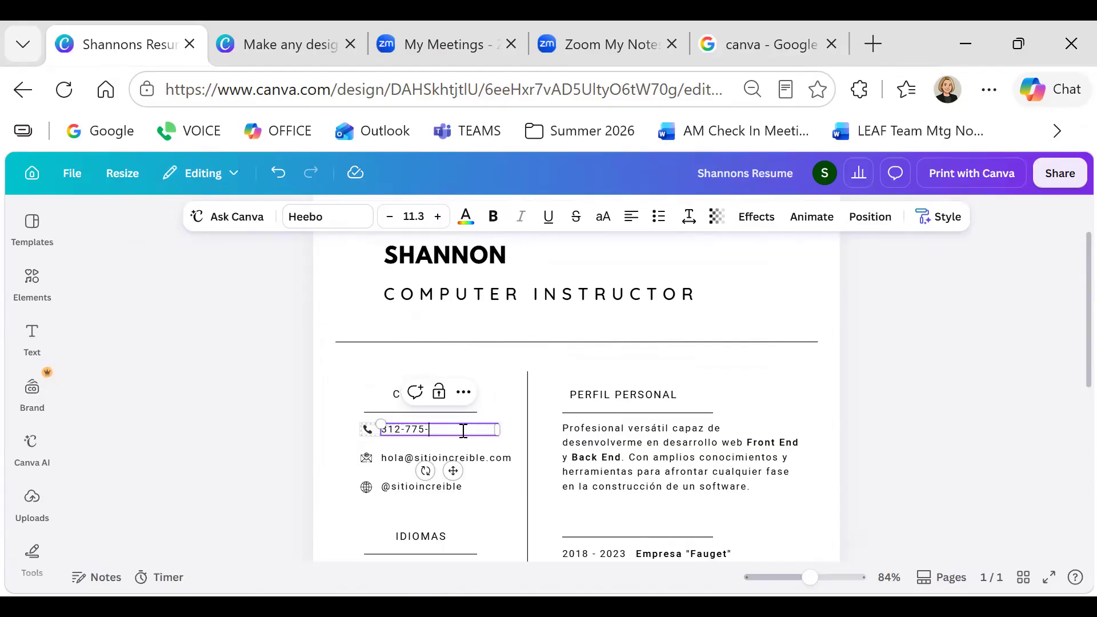
Select the email address, then the profile paragraph and PERFIL PERSONAL heading
left_click(464, 461)
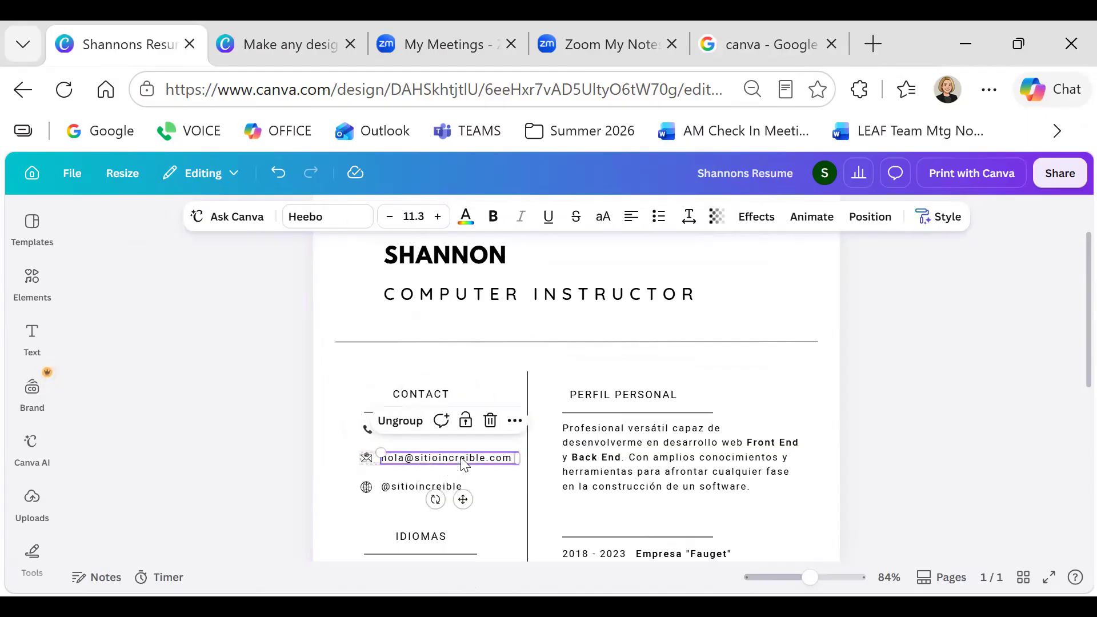
double_click(463, 461)
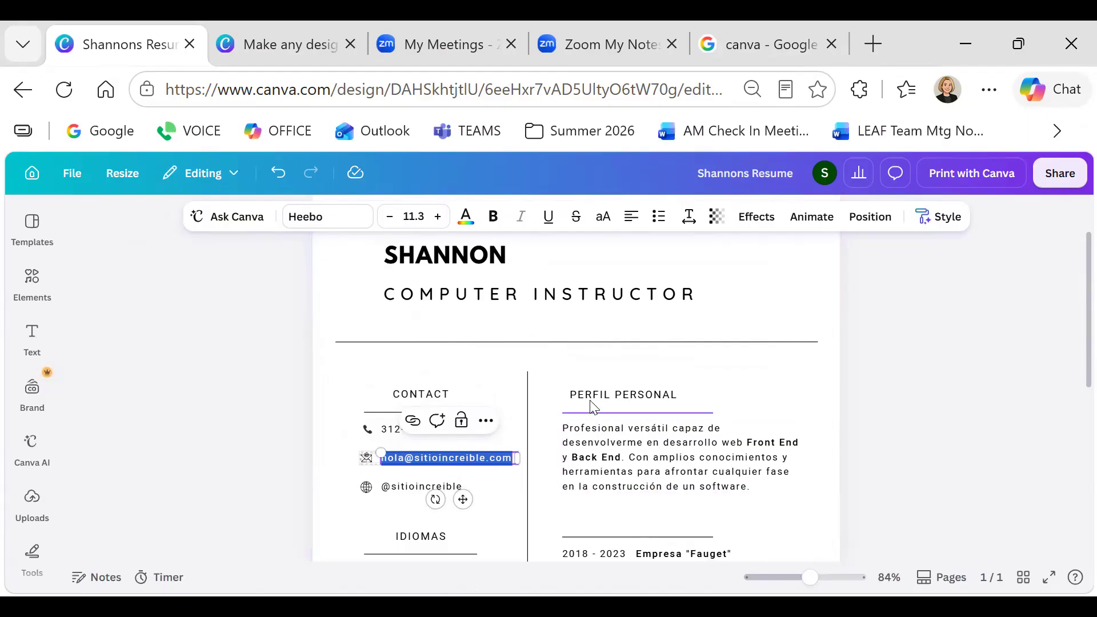
left_click(608, 471)
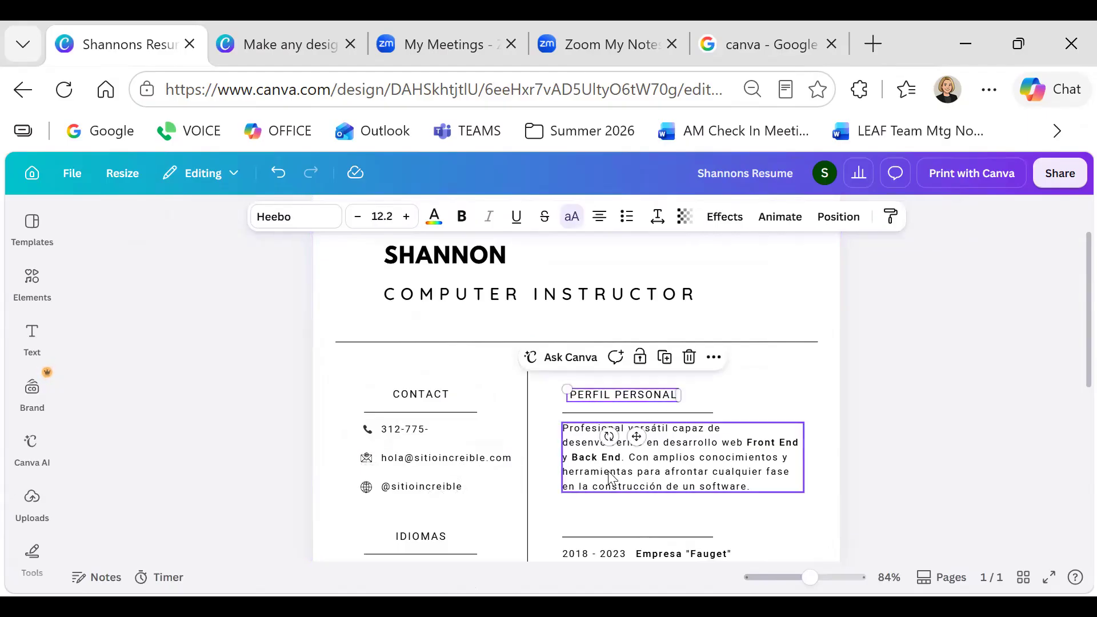
left_click(571, 397)
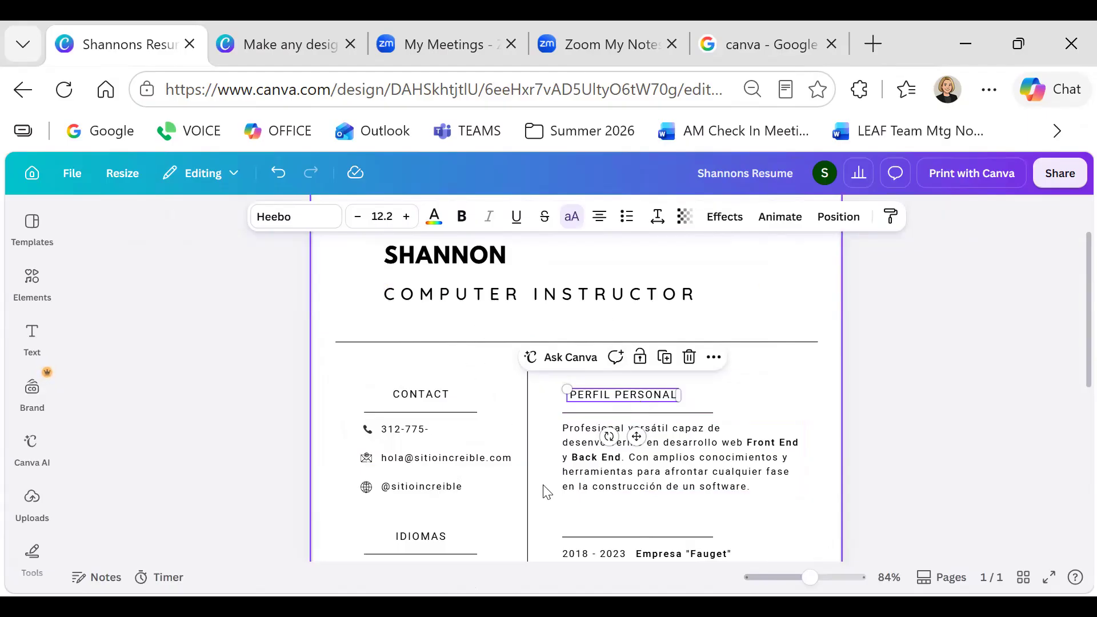
scroll(546, 493, "down", 4)
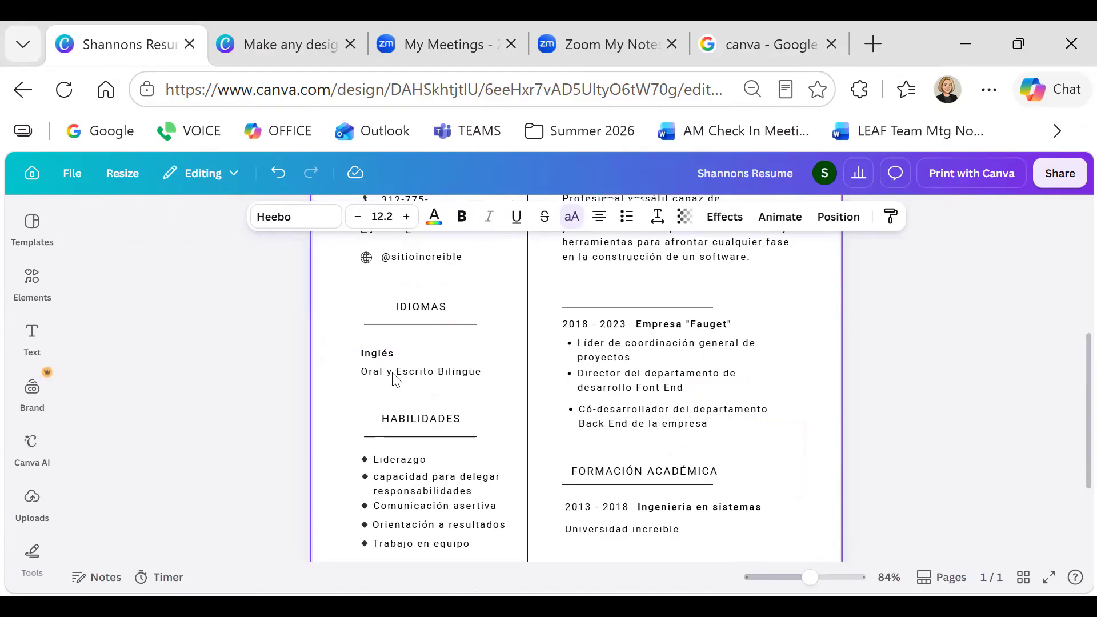
scroll(396, 380, "down", 3)
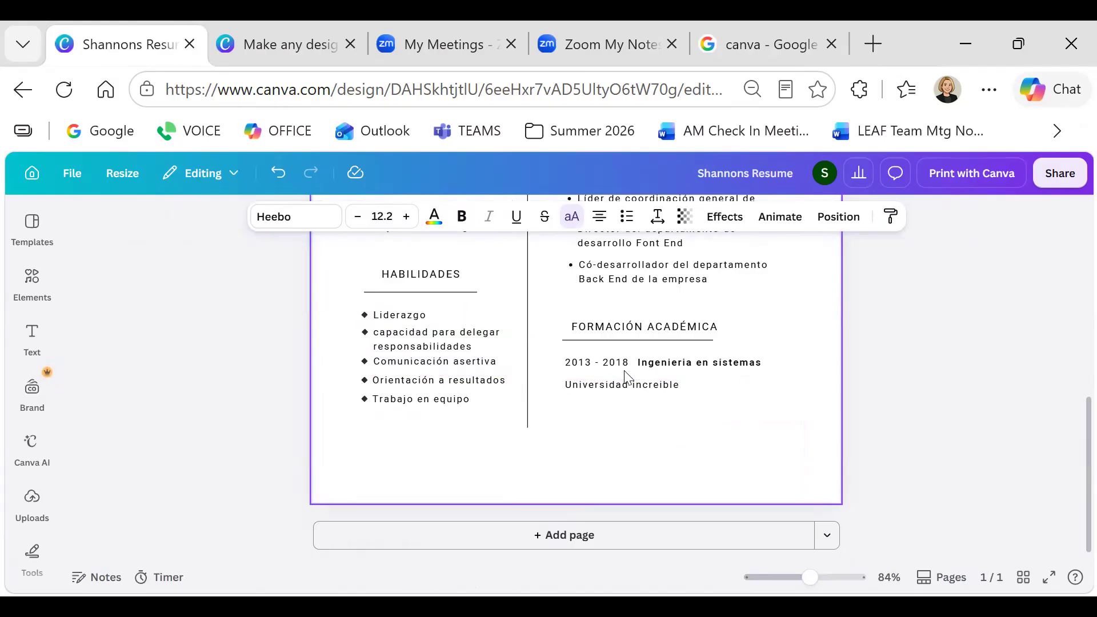
scroll(624, 374, "up", 5)
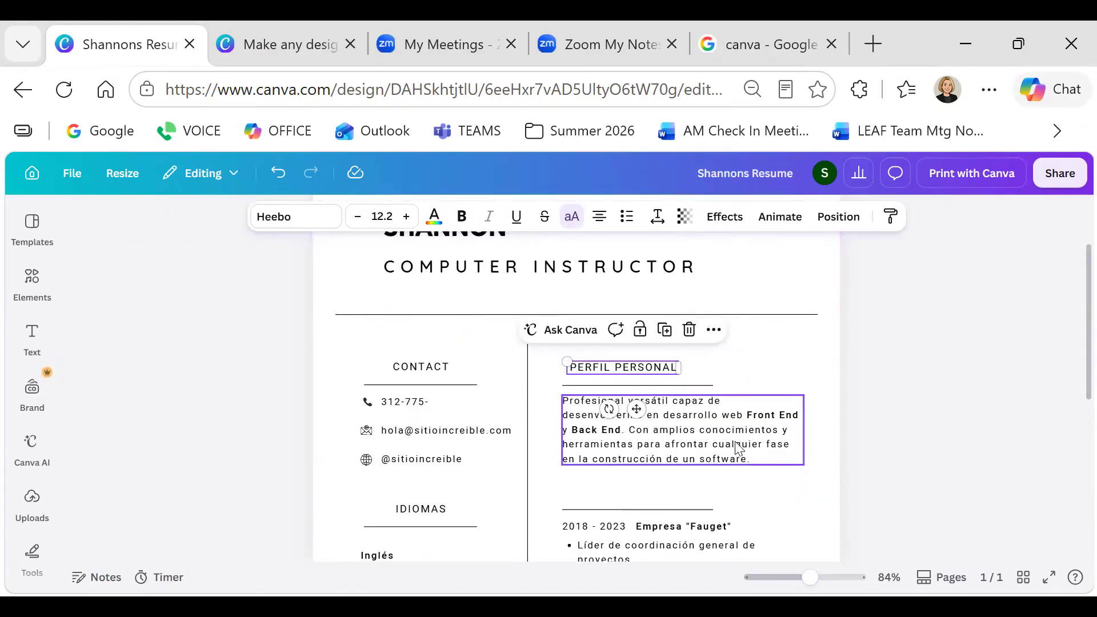
scroll(743, 450, "up", 2)
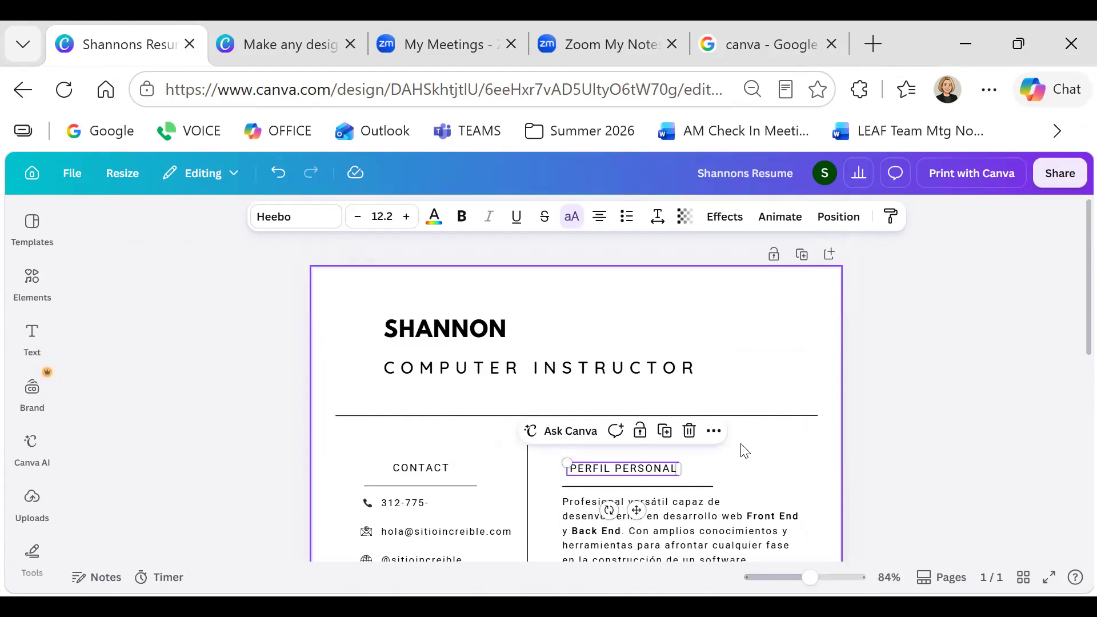
scroll(744, 451, "down", 2)
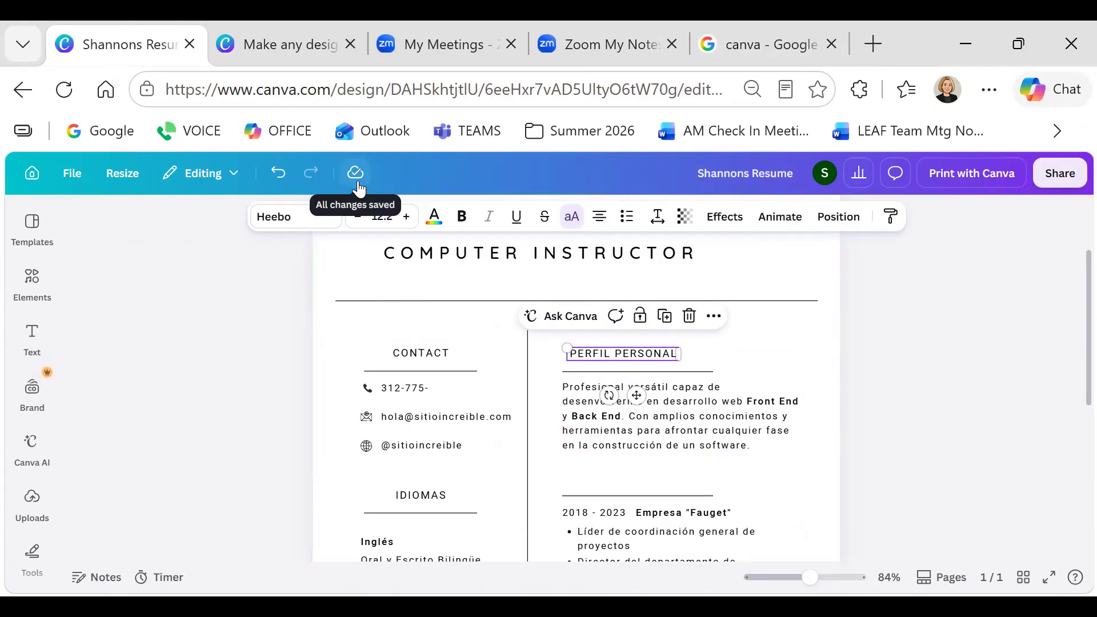
Leave the résumé, check Projects > Recents for the Garage Sale design, and return home
left_click(31, 180)
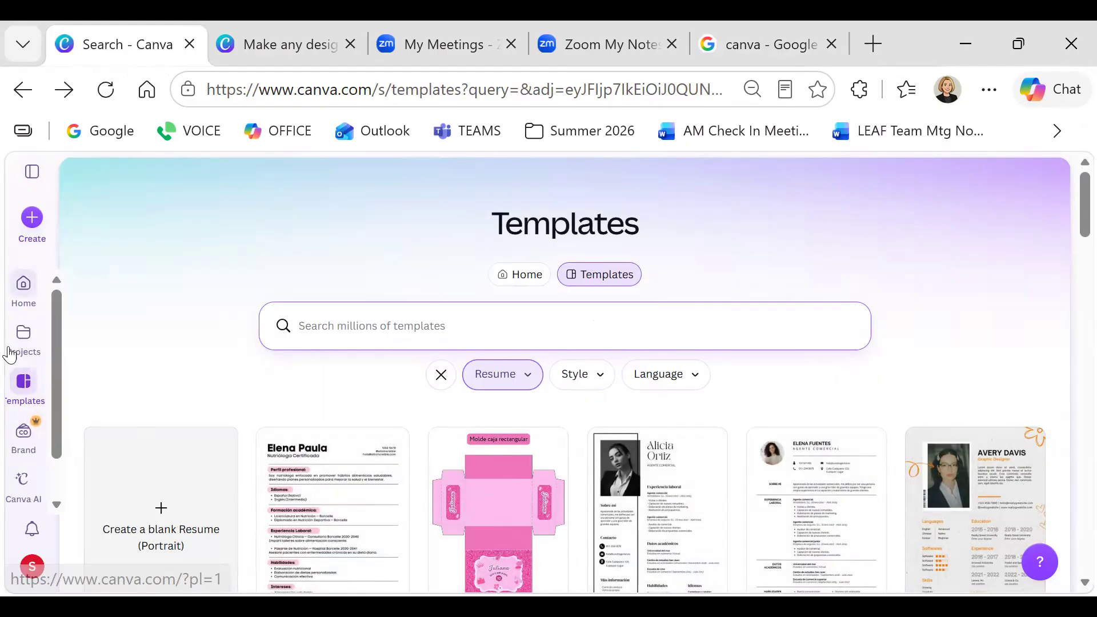
left_click(24, 343)
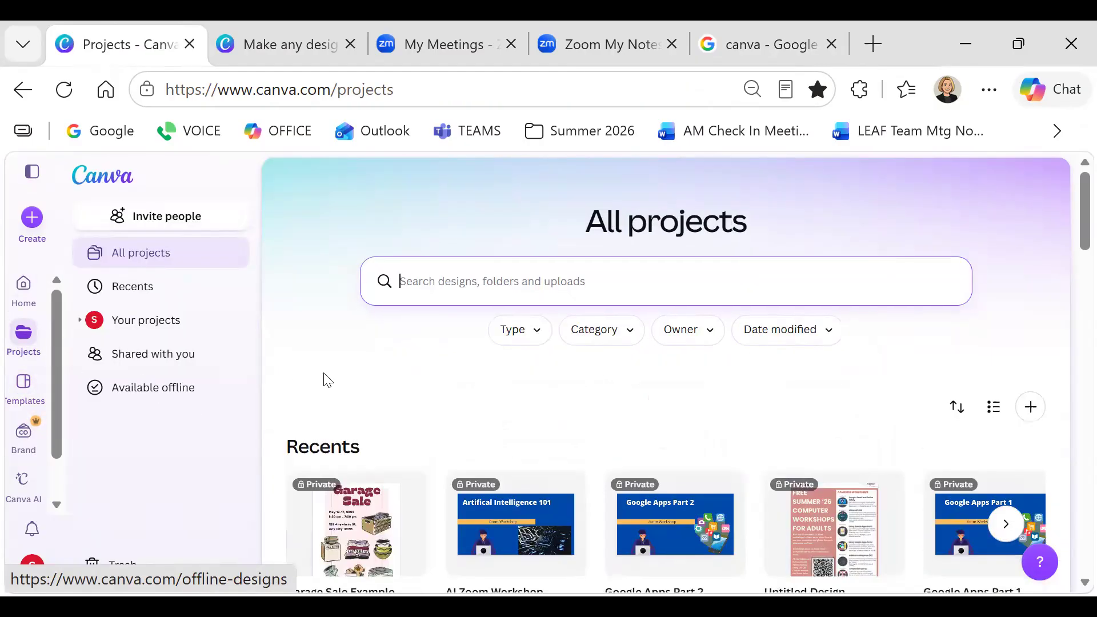
left_click(135, 286)
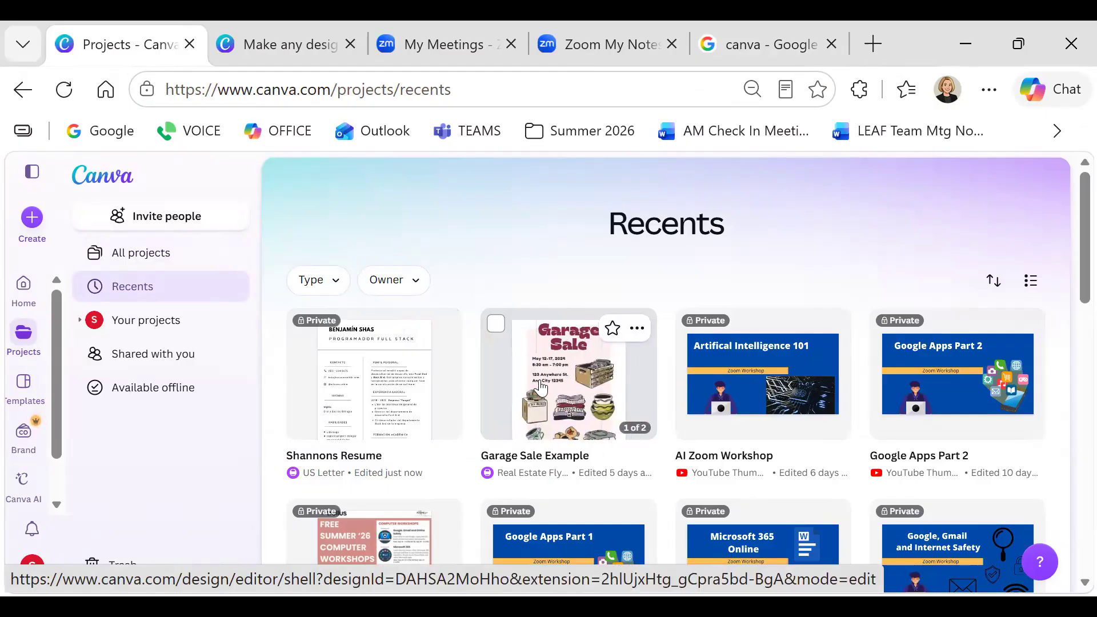
left_click(23, 286)
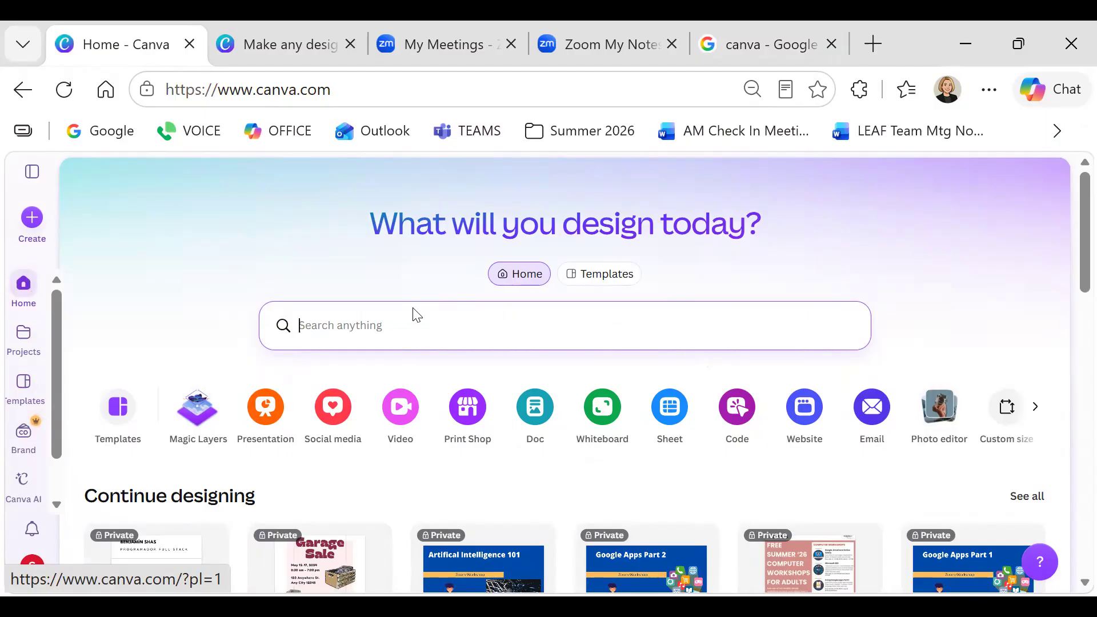
Go to Templates and open the Flyer category from the Explore templates carousel
left_click(591, 274)
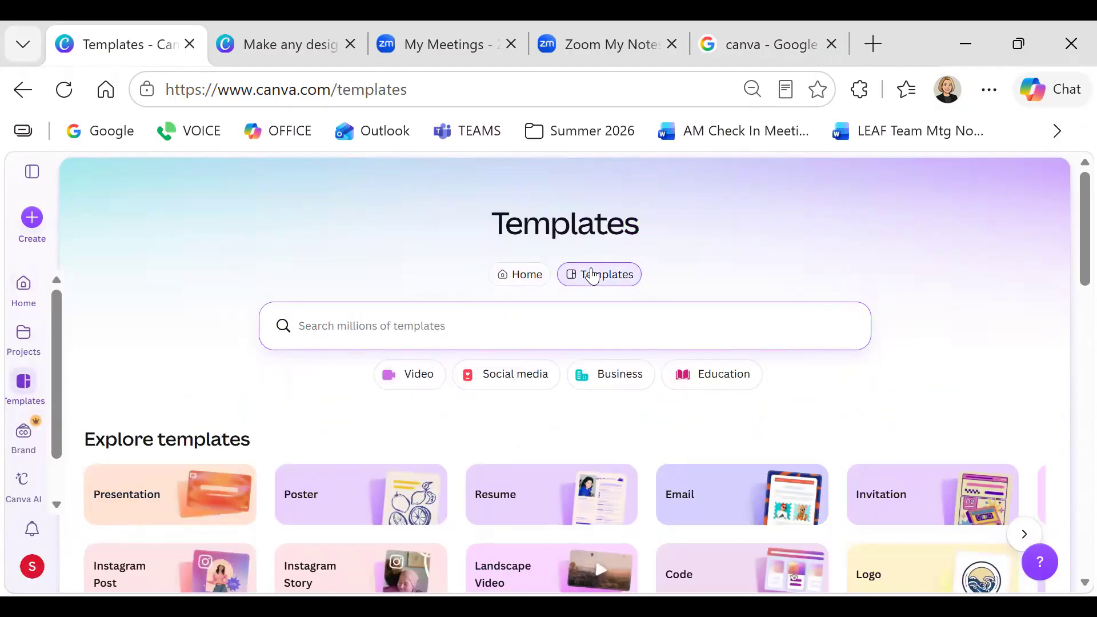
scroll(592, 276, "down", 2)
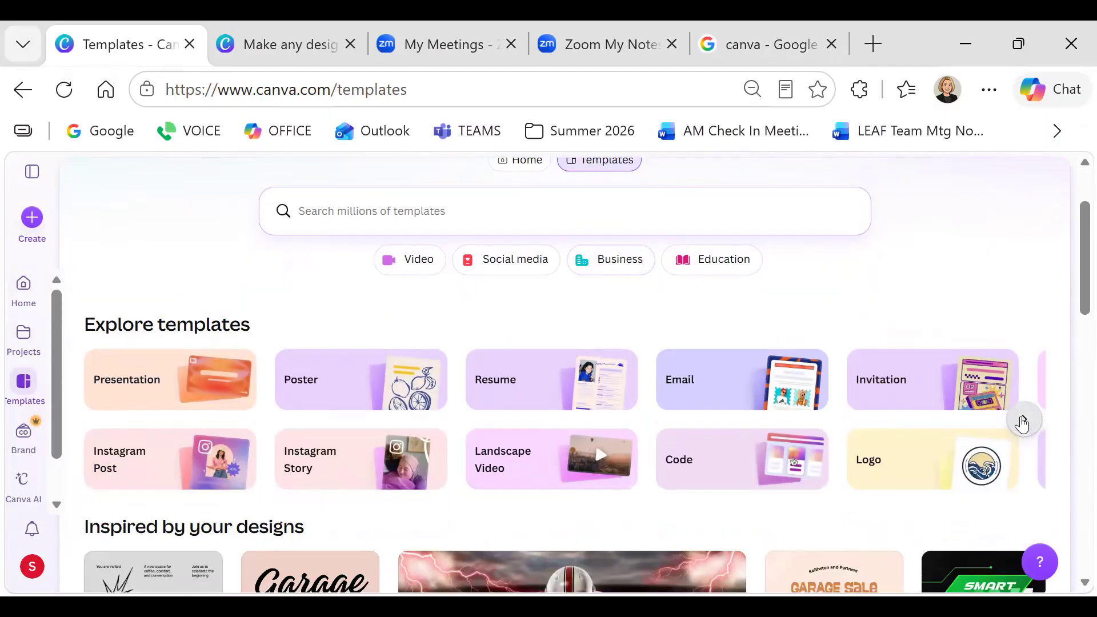
left_click(1023, 421)
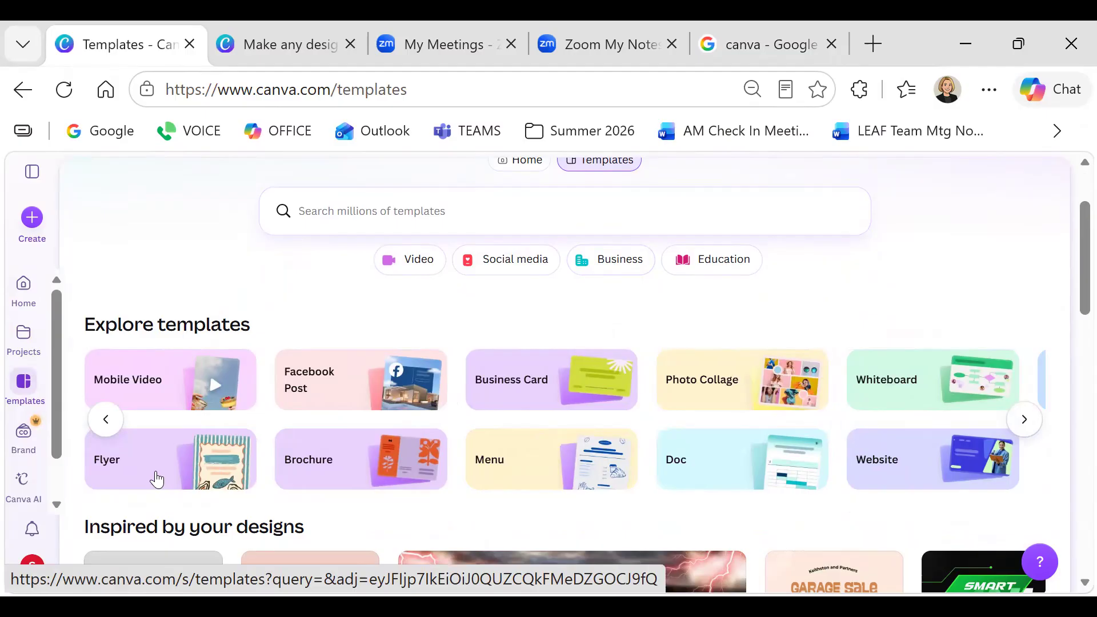
left_click(156, 479)
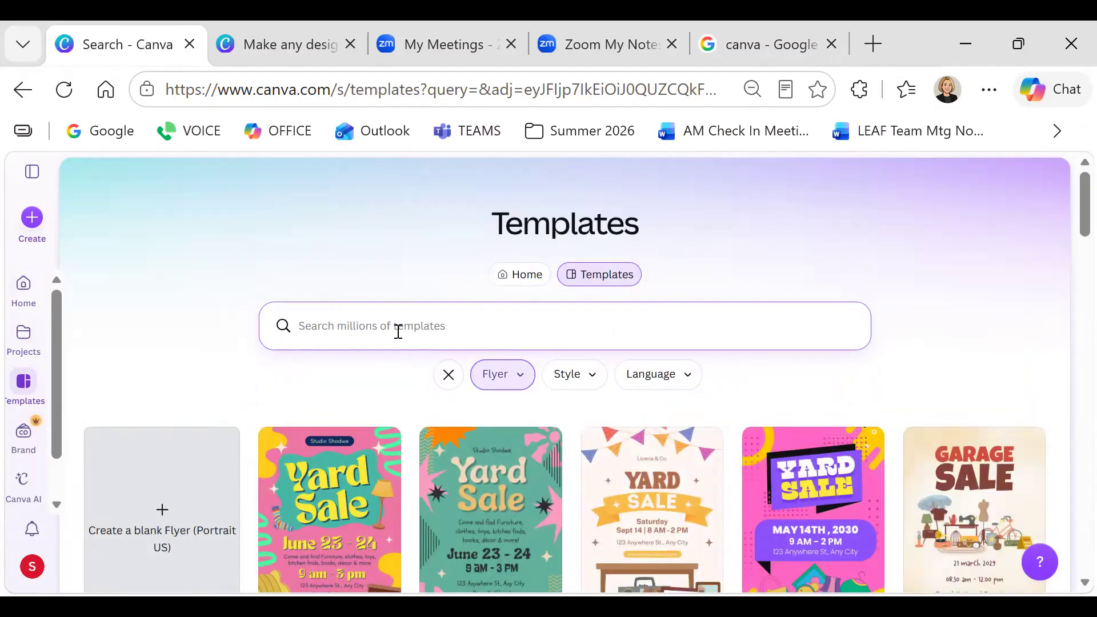
Browse the flyer templates and preview the 'Pink and Red Illustrated Garage Sale Flyer'
scroll(396, 337, "down", 2)
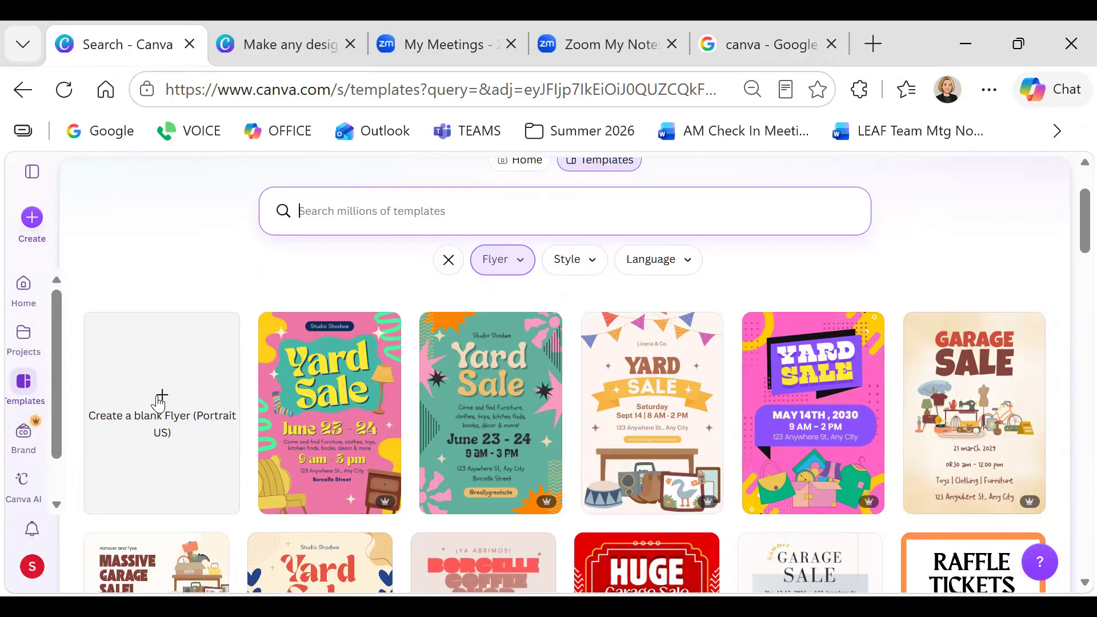
scroll(393, 410, "down", 2)
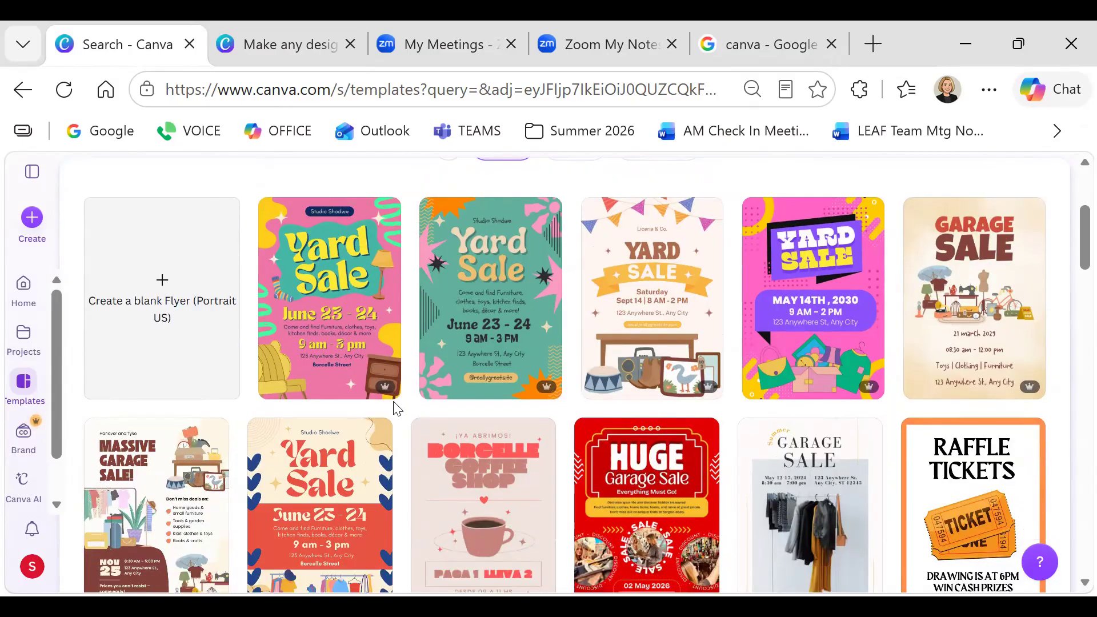
scroll(393, 410, "down", 2)
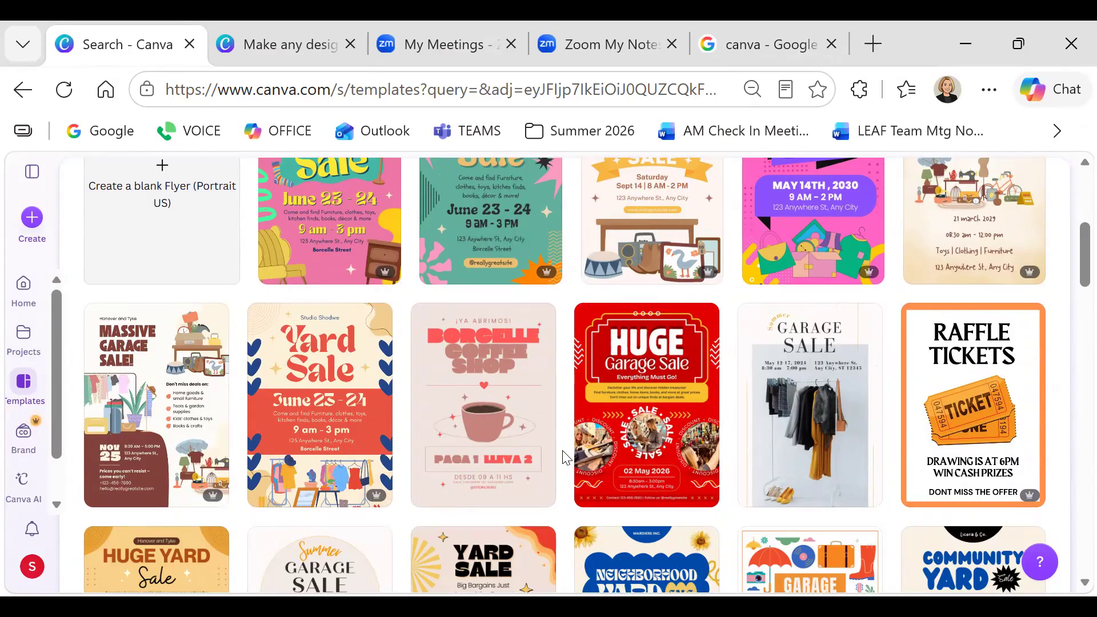
scroll(568, 457, "down", 2)
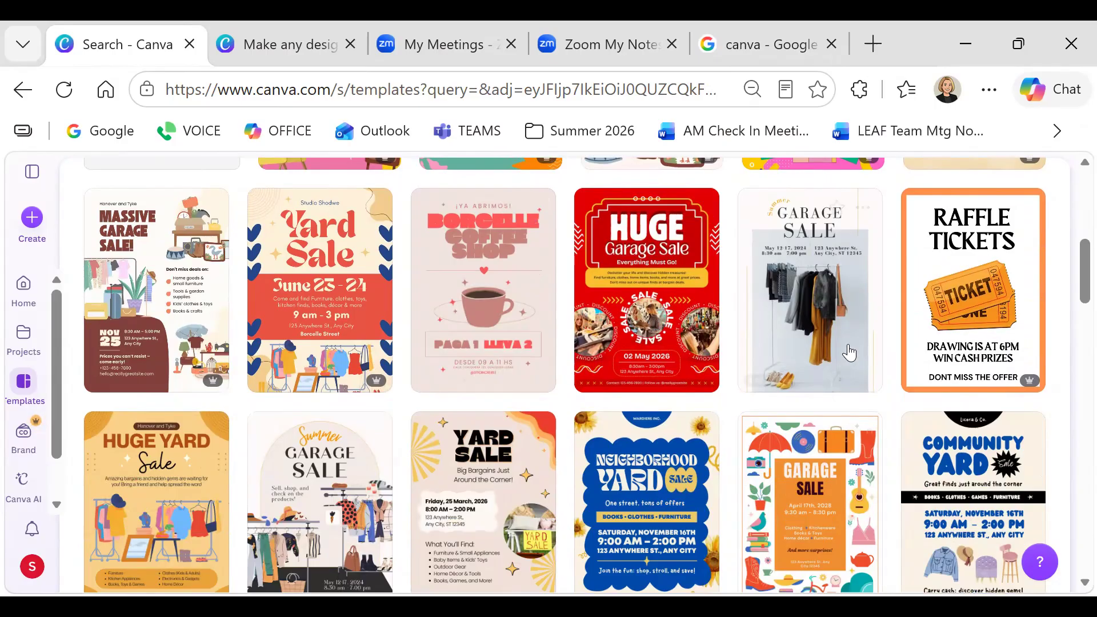
scroll(805, 349, "down", 2)
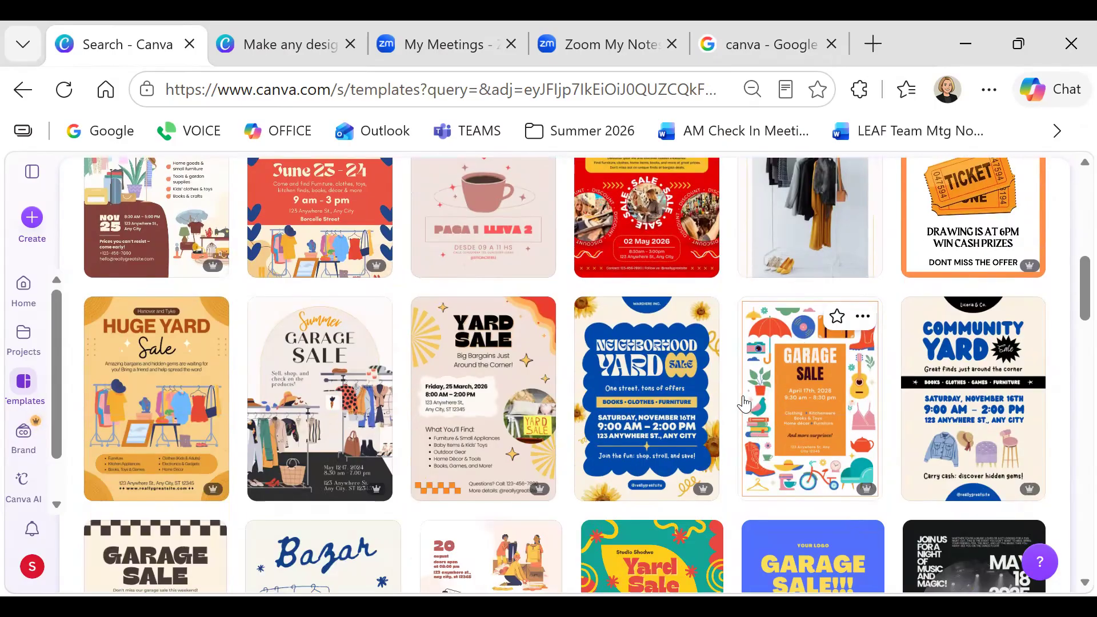
scroll(744, 403, "down", 2)
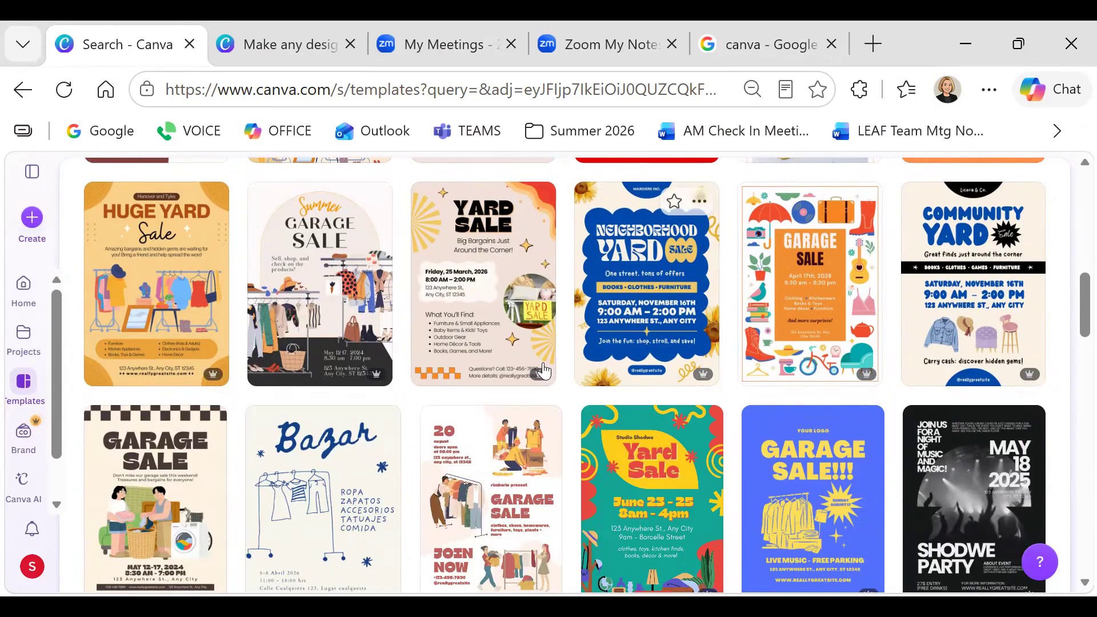
scroll(540, 370, "down", 2)
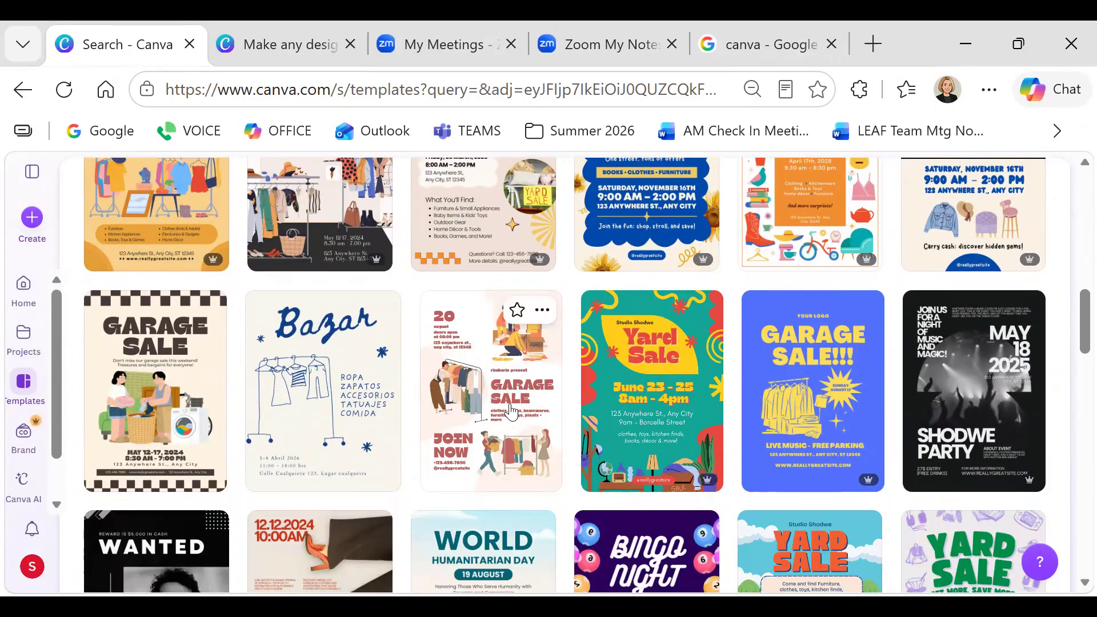
left_click(479, 365)
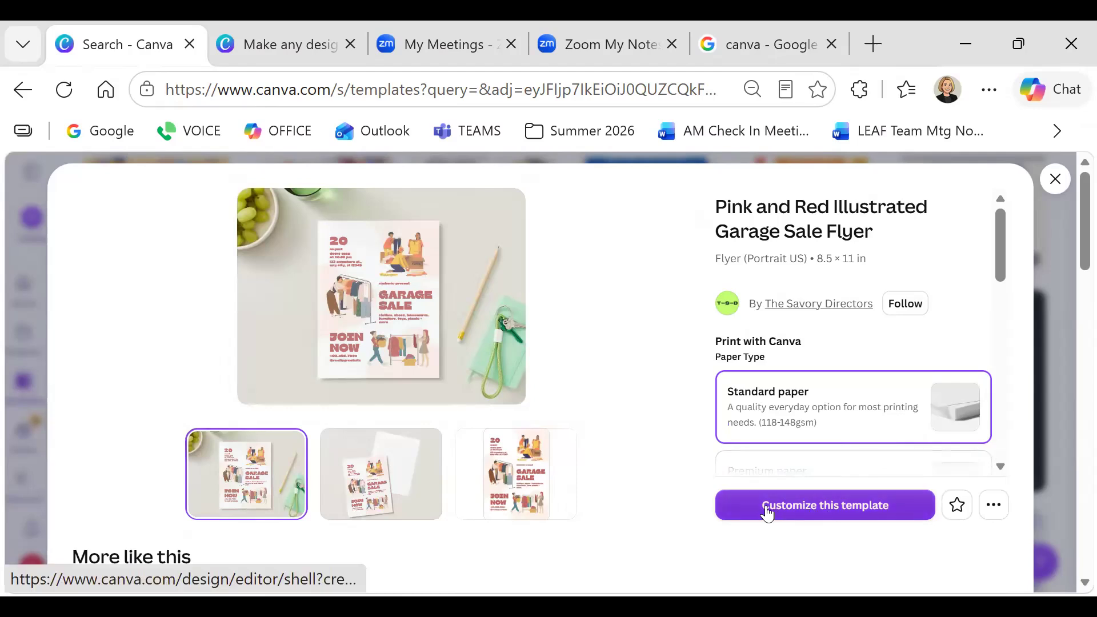
Start a new design from the Pink and Red Illustrated Garage Sale Flyer template and zoom in
left_click(819, 508)
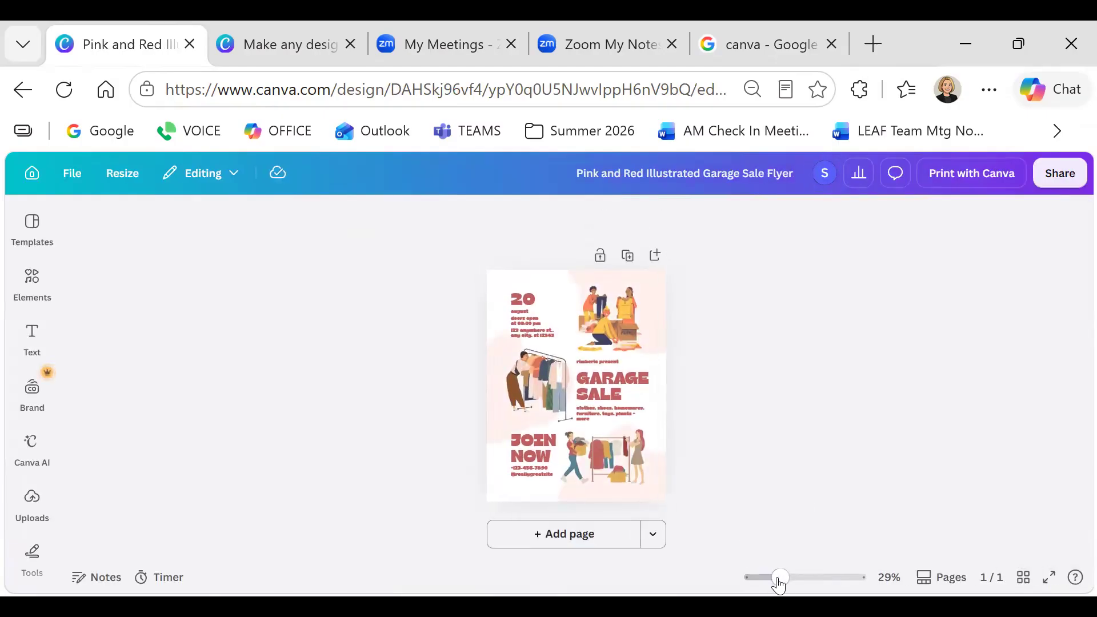
left_click_drag(780, 577, 805, 577)
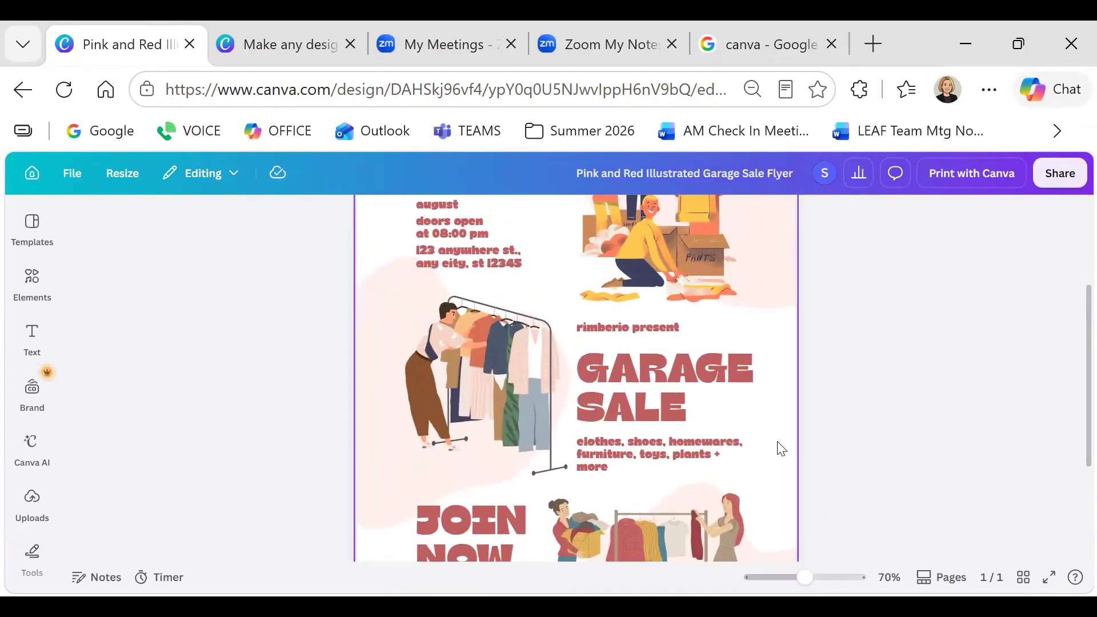
scroll(778, 447, "up", 2)
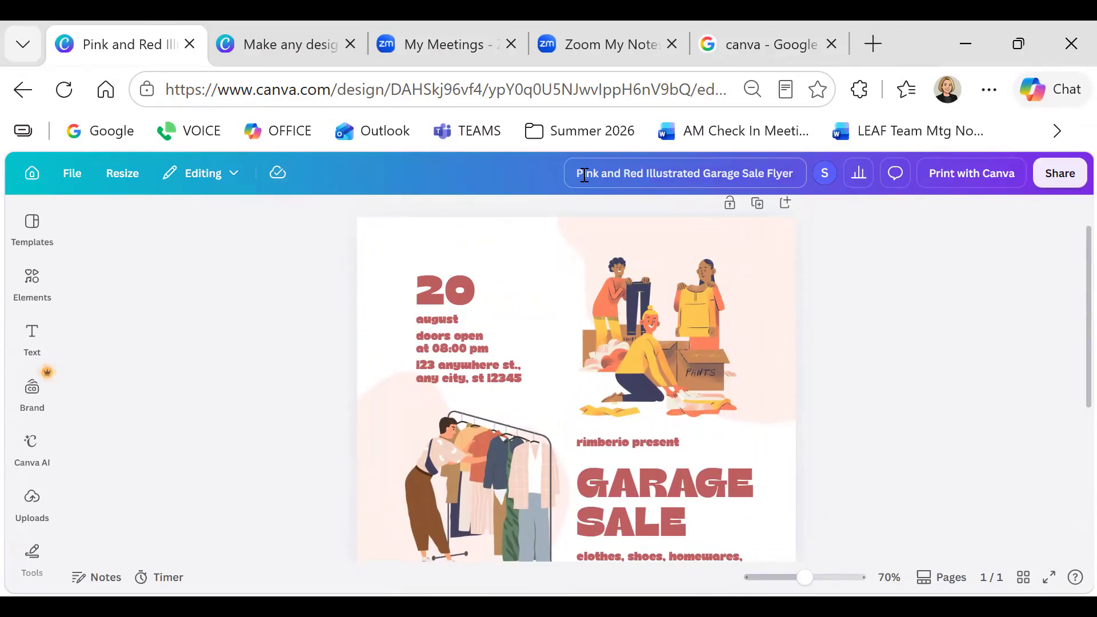
Rename the design to 'My Yard Sale Flyer'
left_click_drag(577, 176, 832, 194)
type("My")
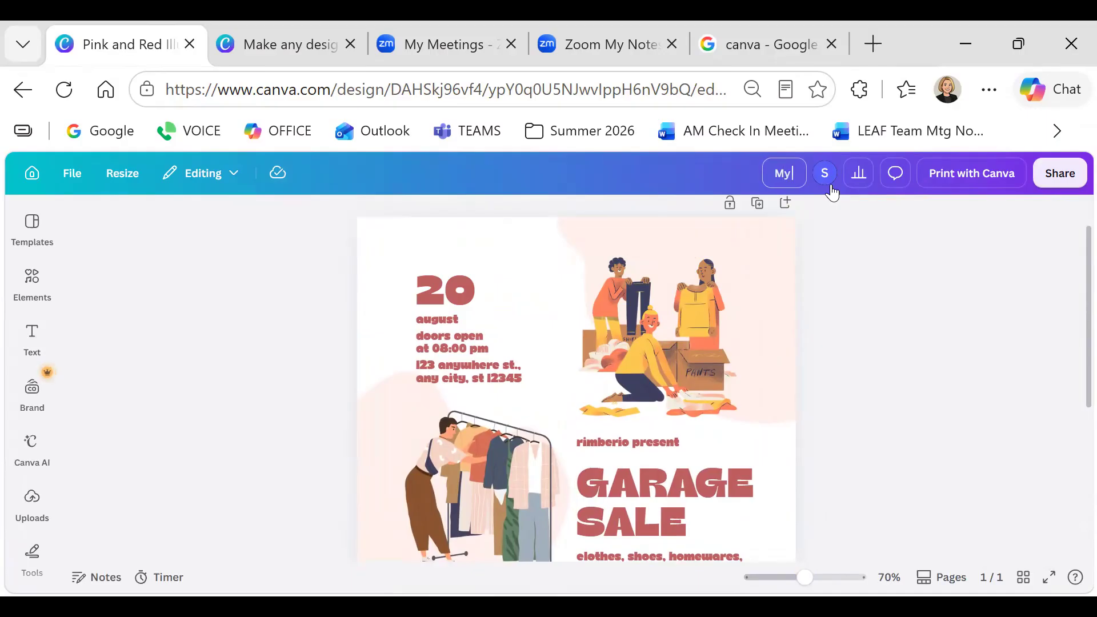
type(" Yard Sale FLyer")
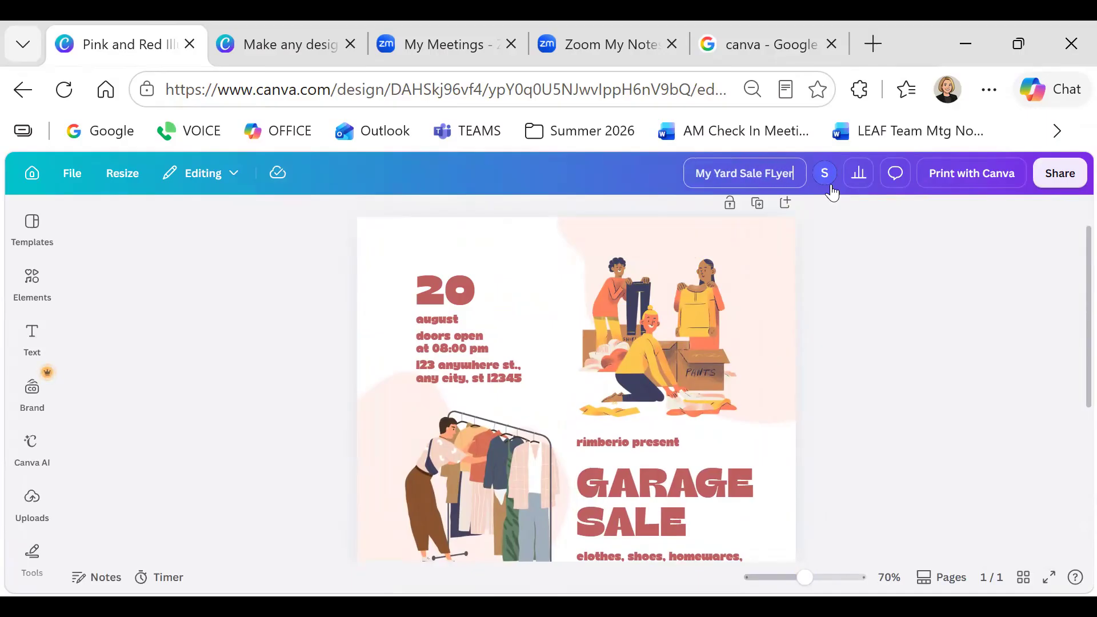
key("BackSpace")
key("BackSpace")
key("BackSpace")
key("BackSpace")
type("l")
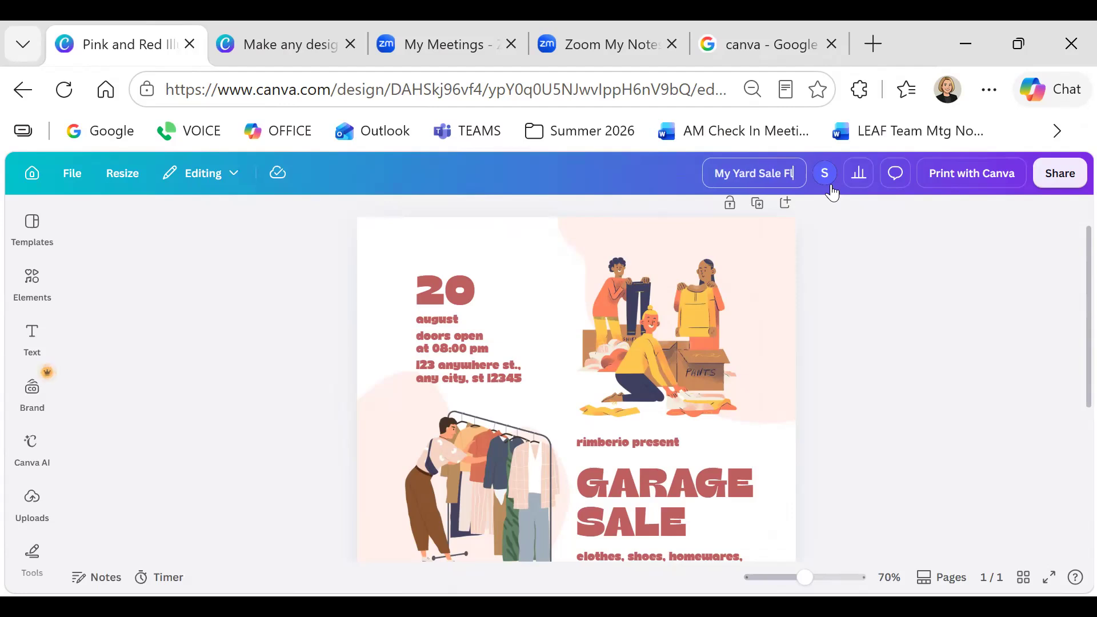
type("yer")
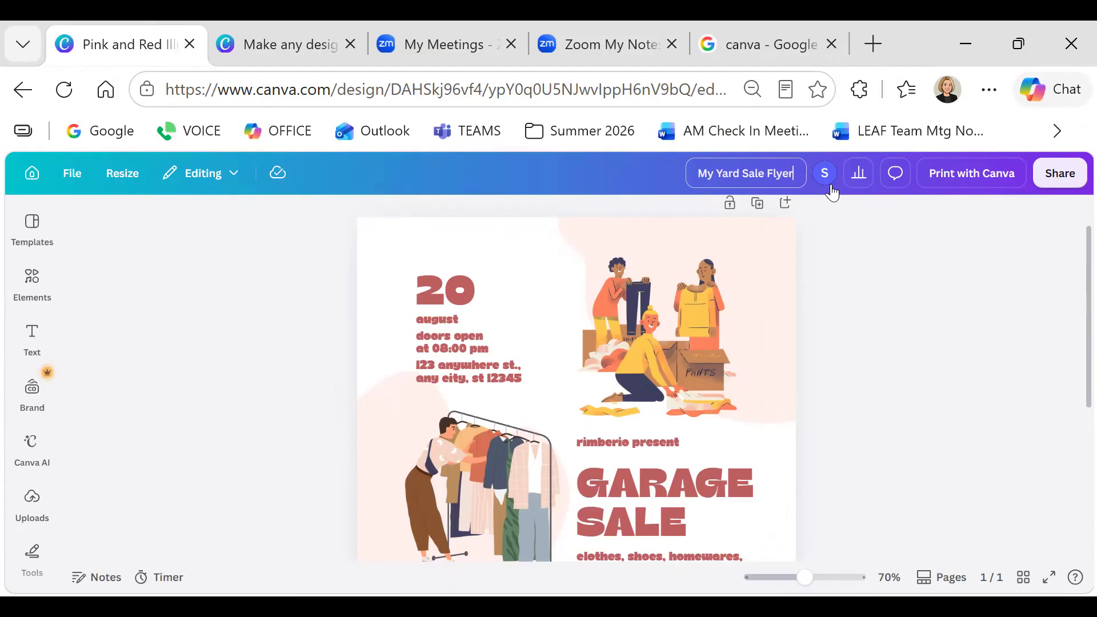
key("Return")
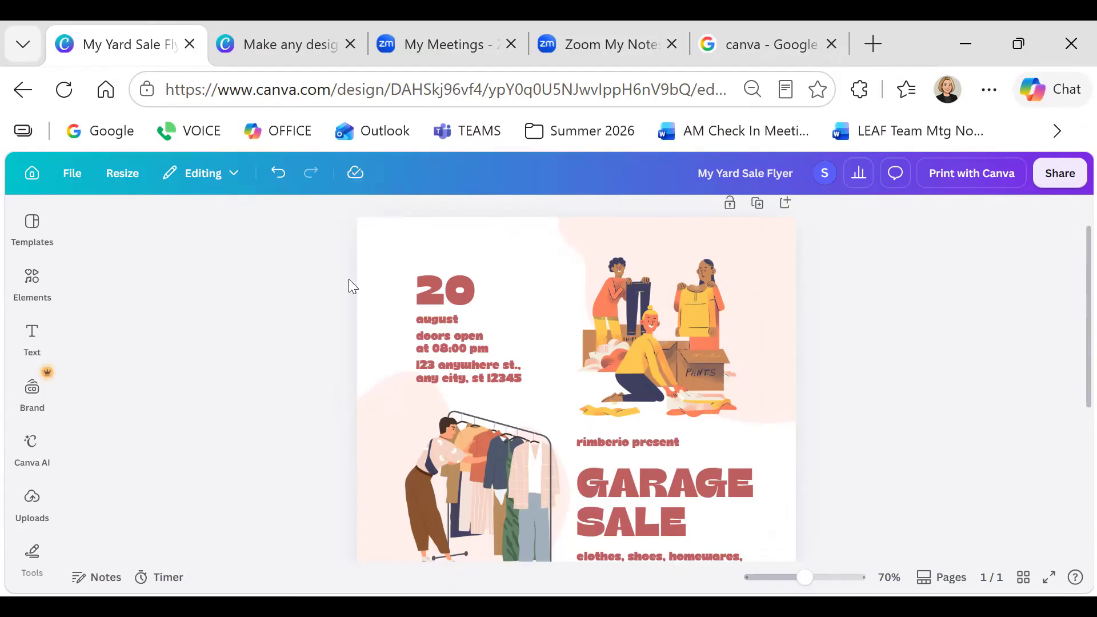
left_click(437, 298)
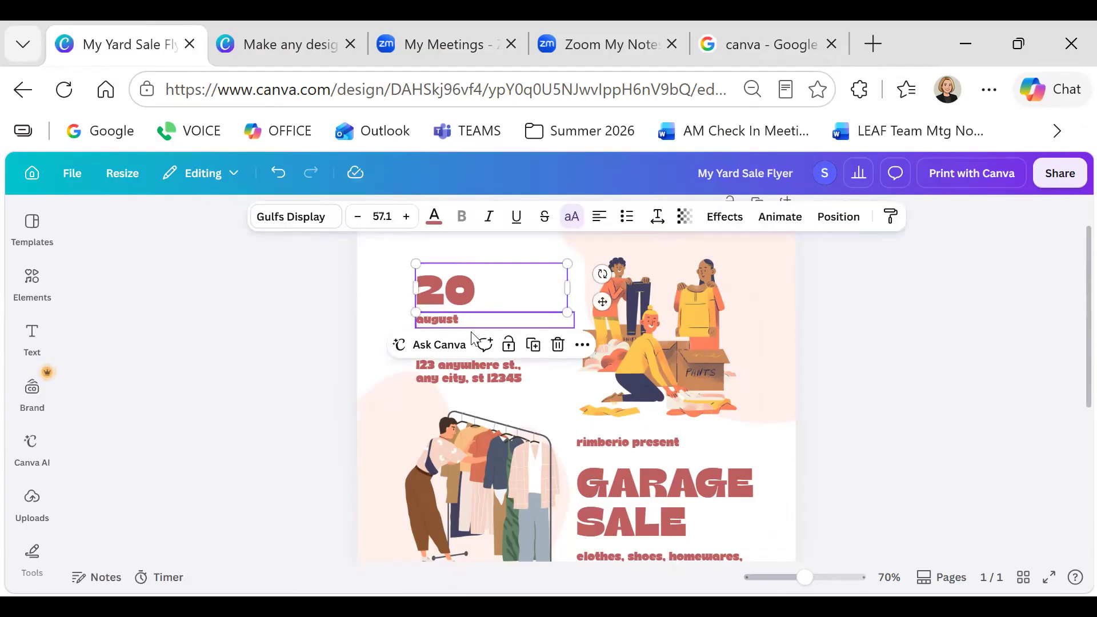
Change the flyer's date from 20 August to 1 September
left_click(679, 303)
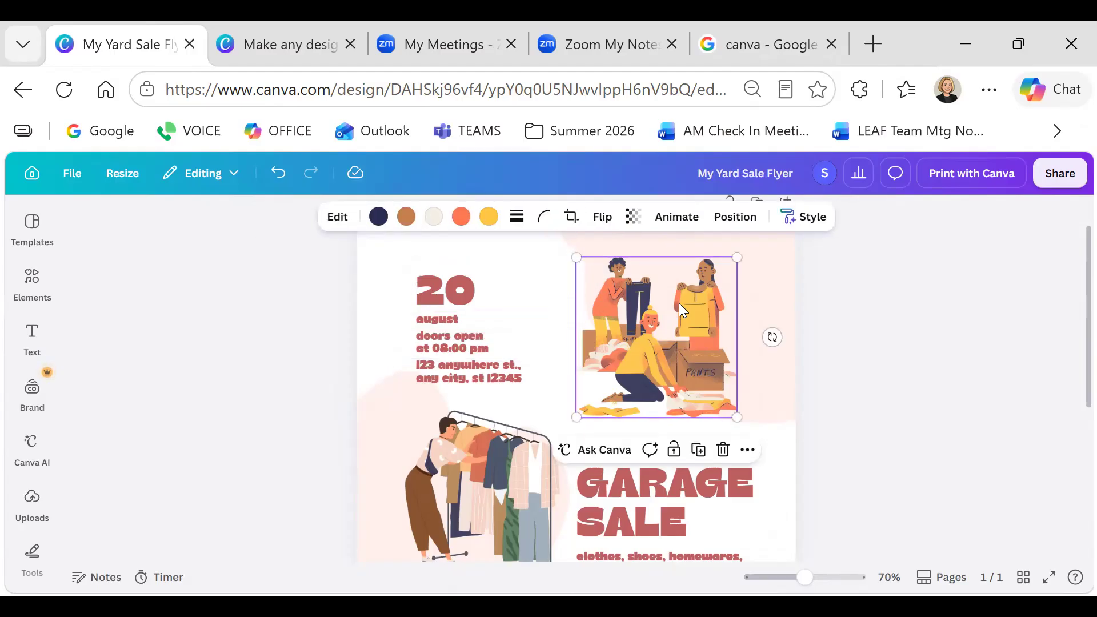
left_click(446, 321)
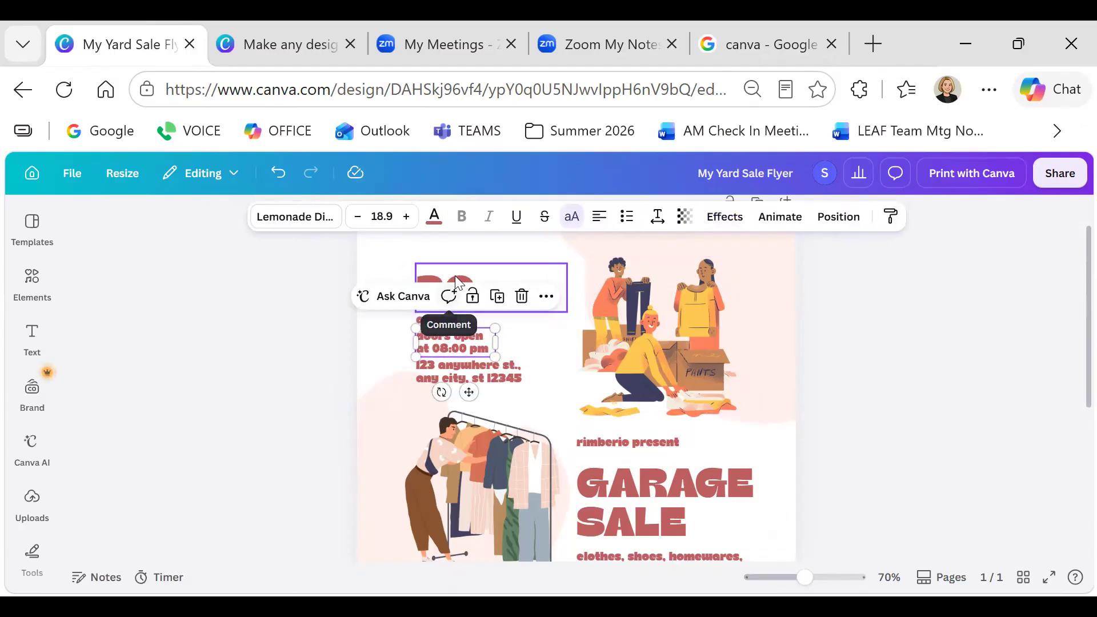
left_click(469, 289)
double_click(472, 289)
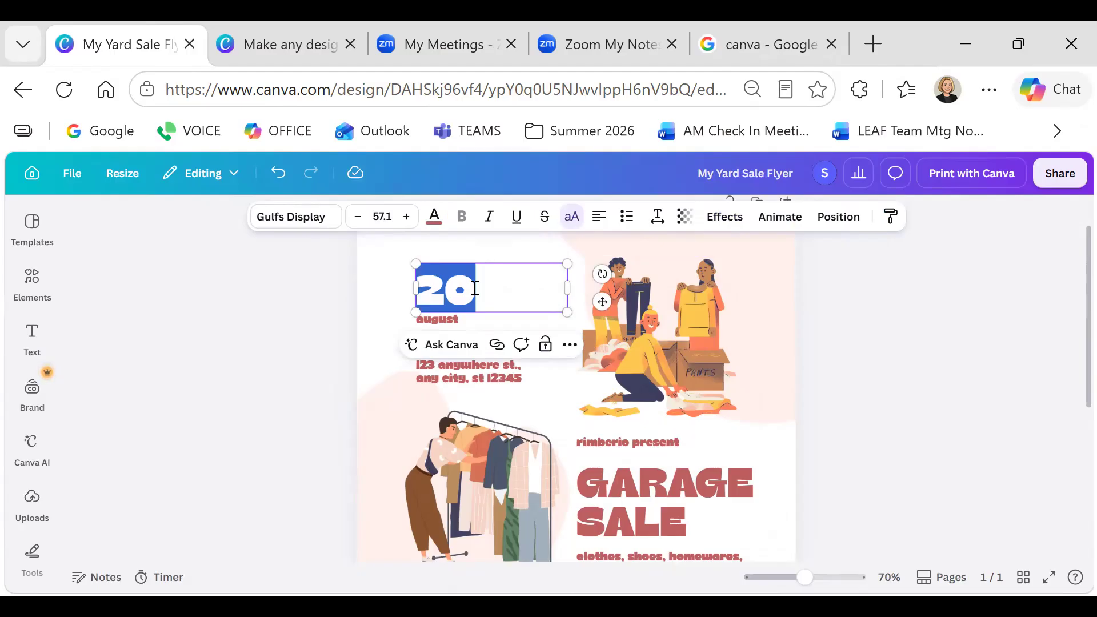
type("1")
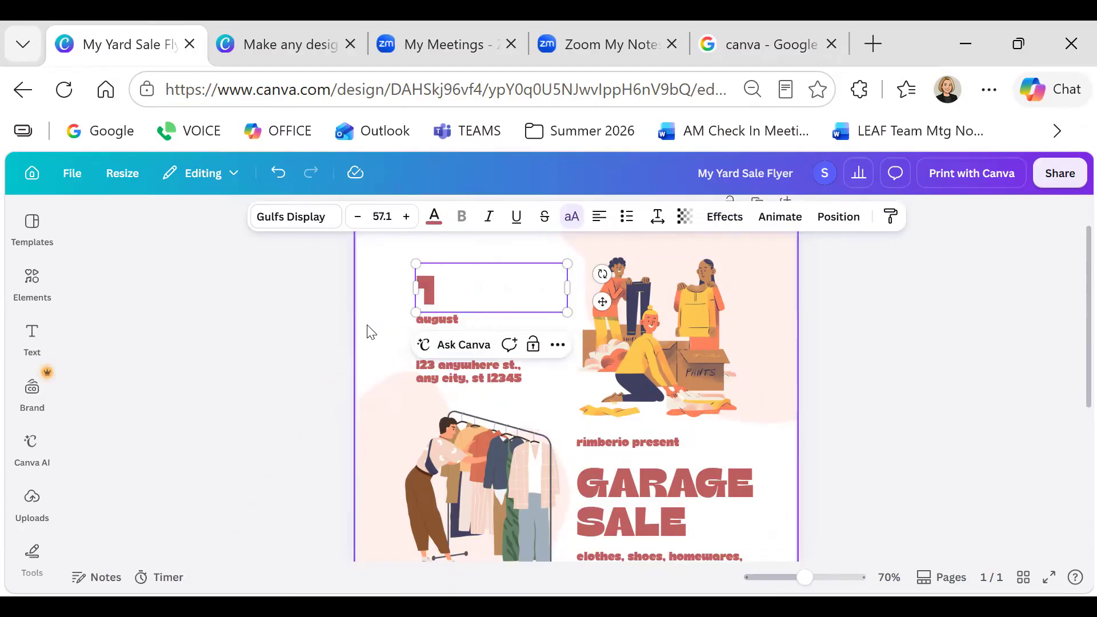
left_click(422, 321)
double_click(472, 320)
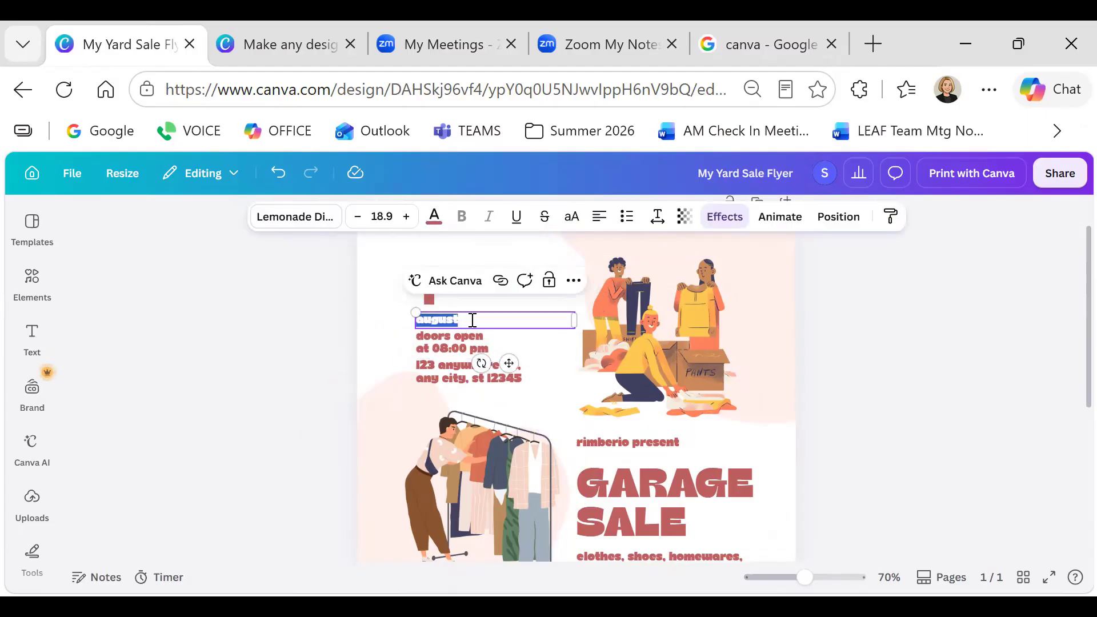
type("september")
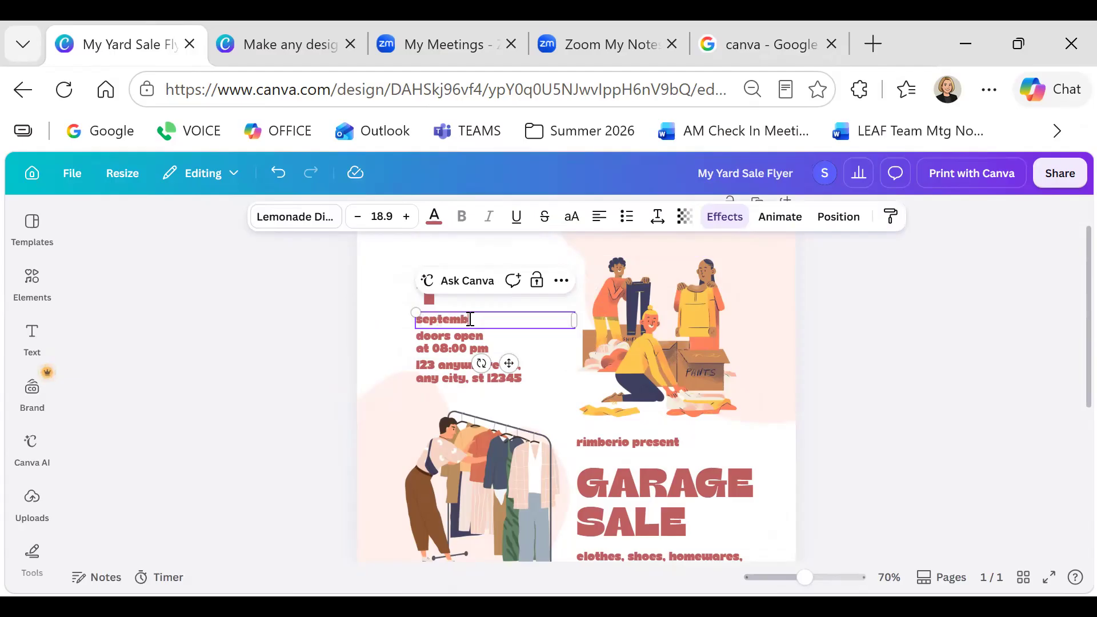
Delete the doors-open time line from the flyer
left_click(459, 344)
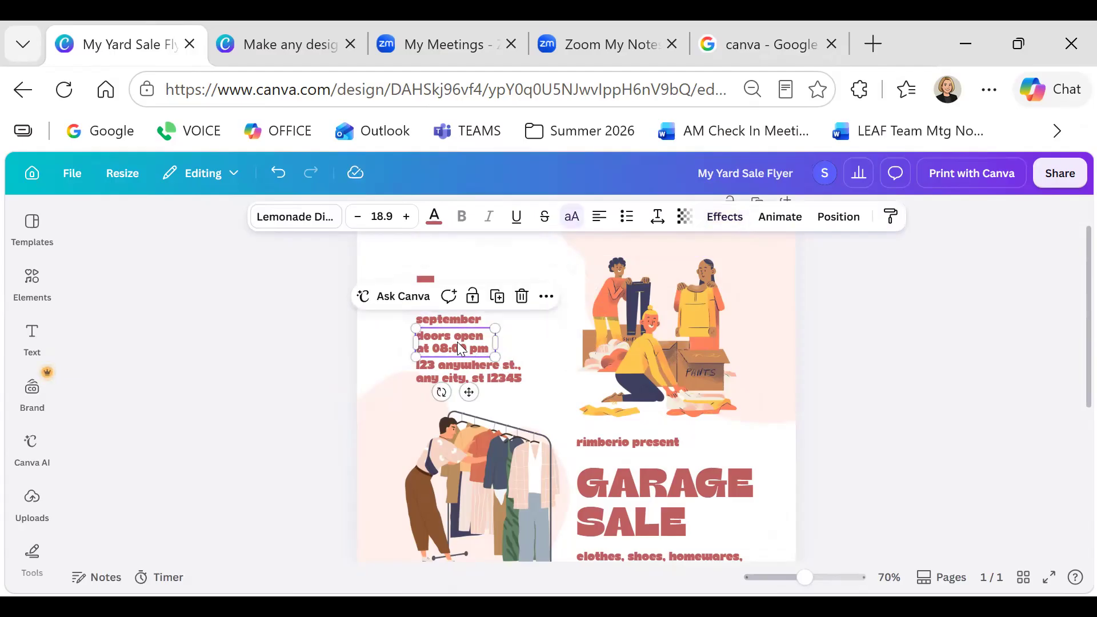
double_click(459, 342)
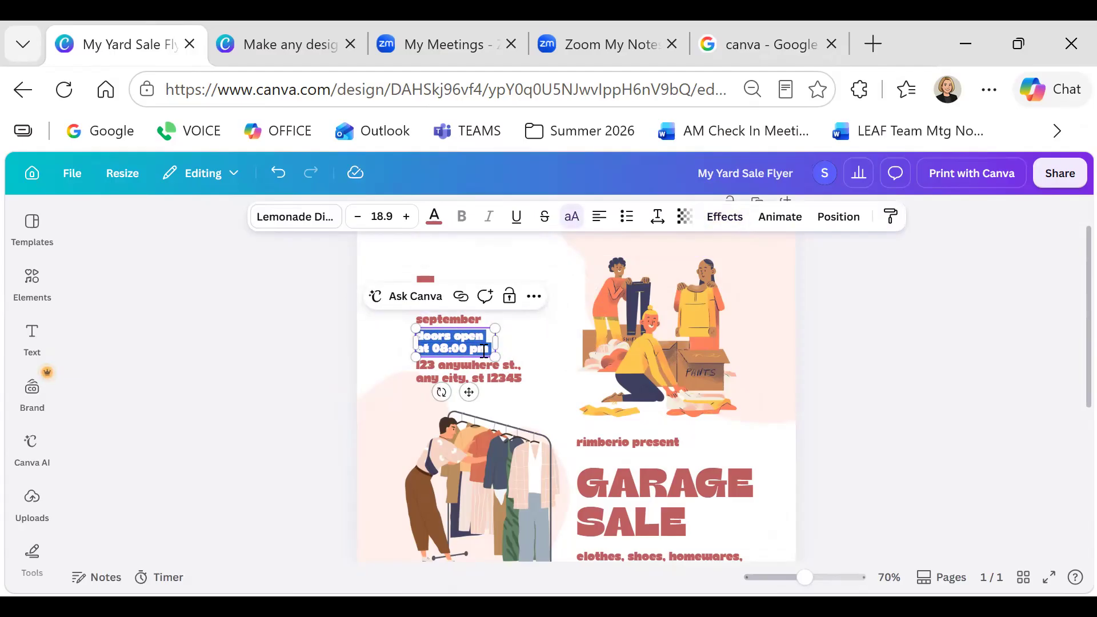
left_click(528, 297)
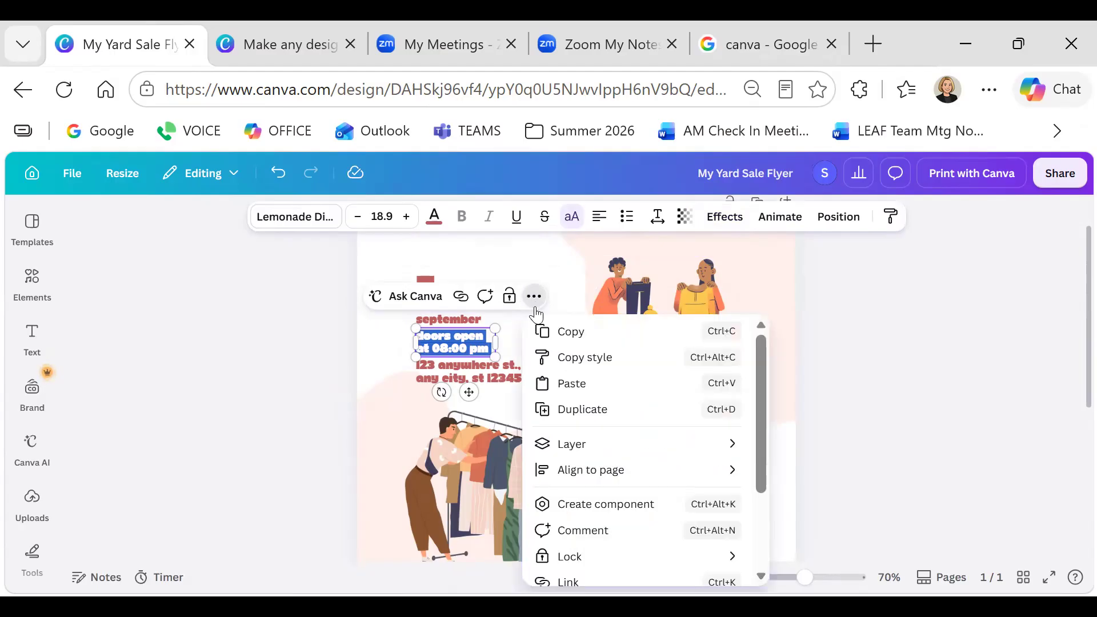
mouse_move(567, 457)
scroll(567, 457, "down", 3)
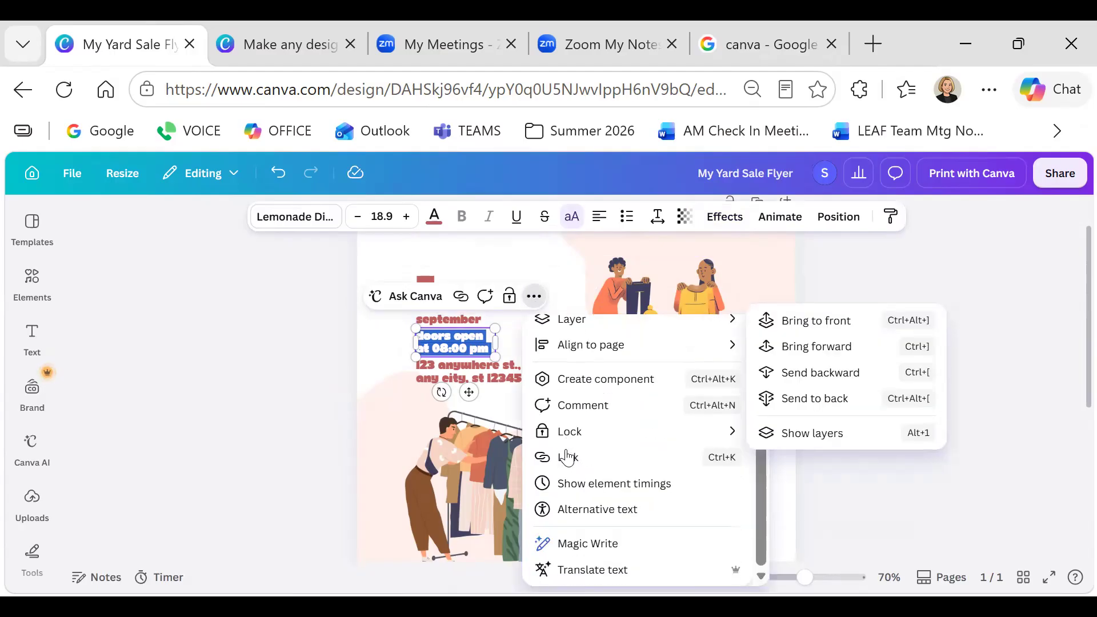
scroll(567, 457, "up", 3)
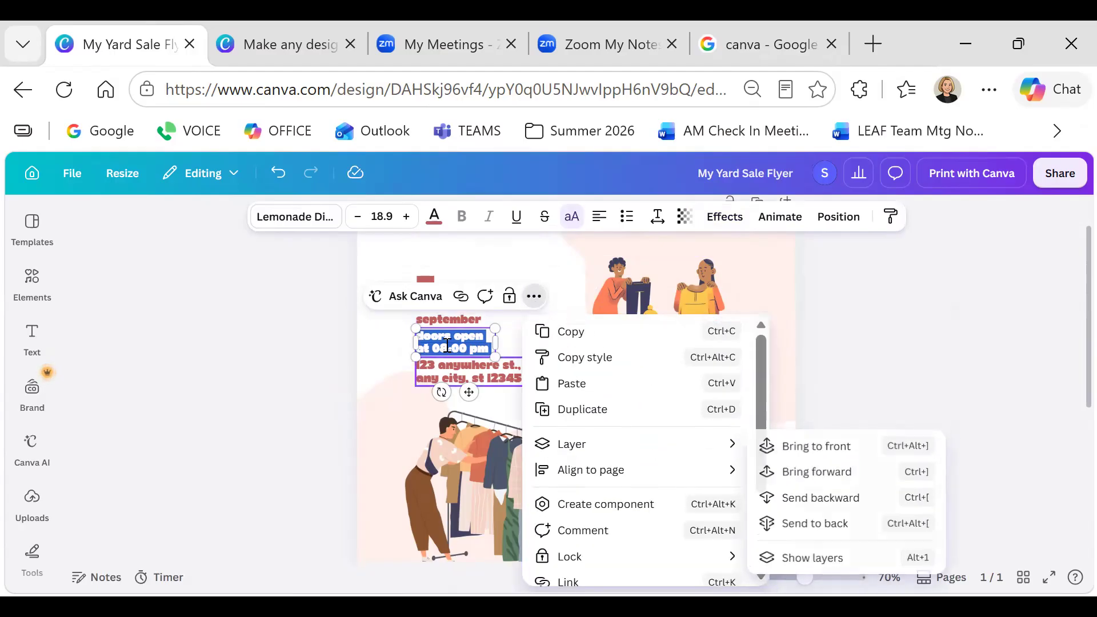
left_click(444, 334)
key("Delete")
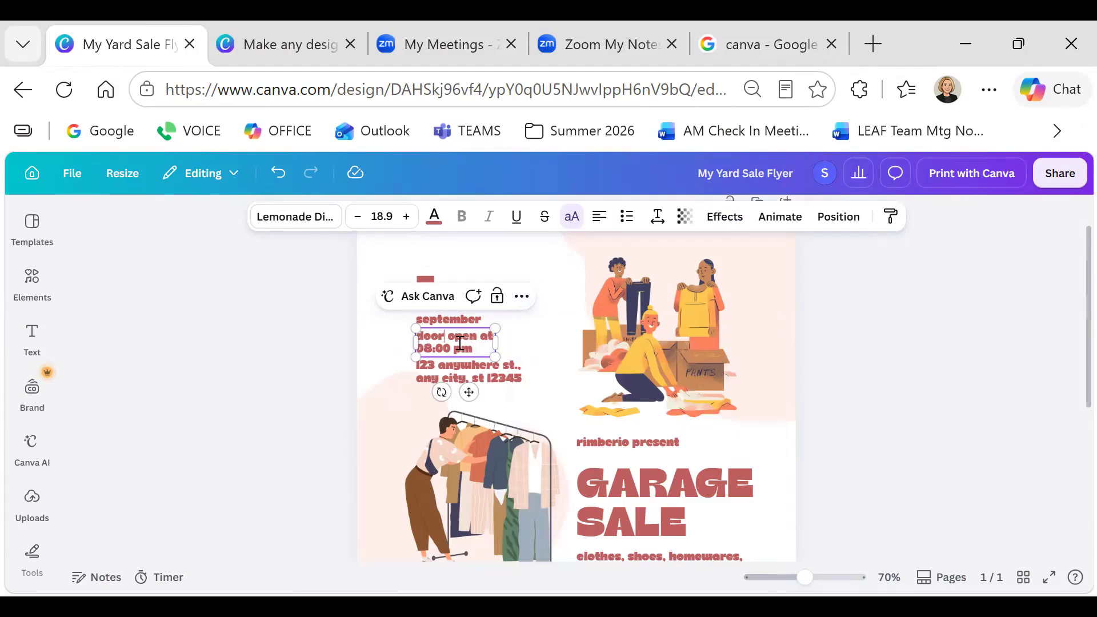
left_click_drag(480, 349, 416, 336)
key("Delete")
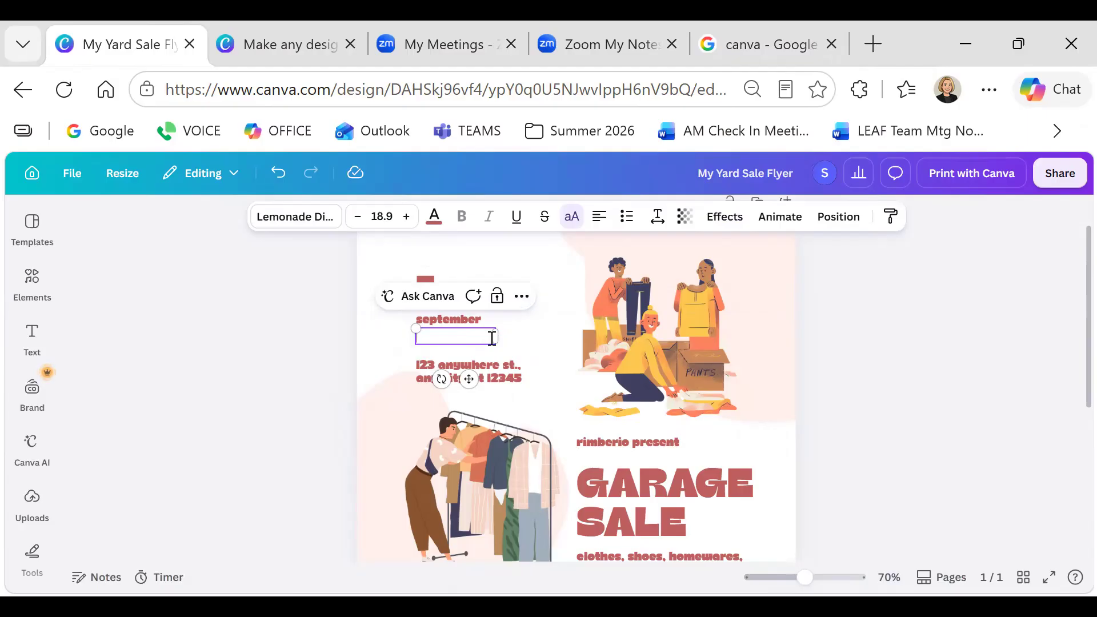
left_click(516, 298)
left_click(412, 349)
left_click(434, 374)
Replace the address text with '123 main street'
left_click(469, 363)
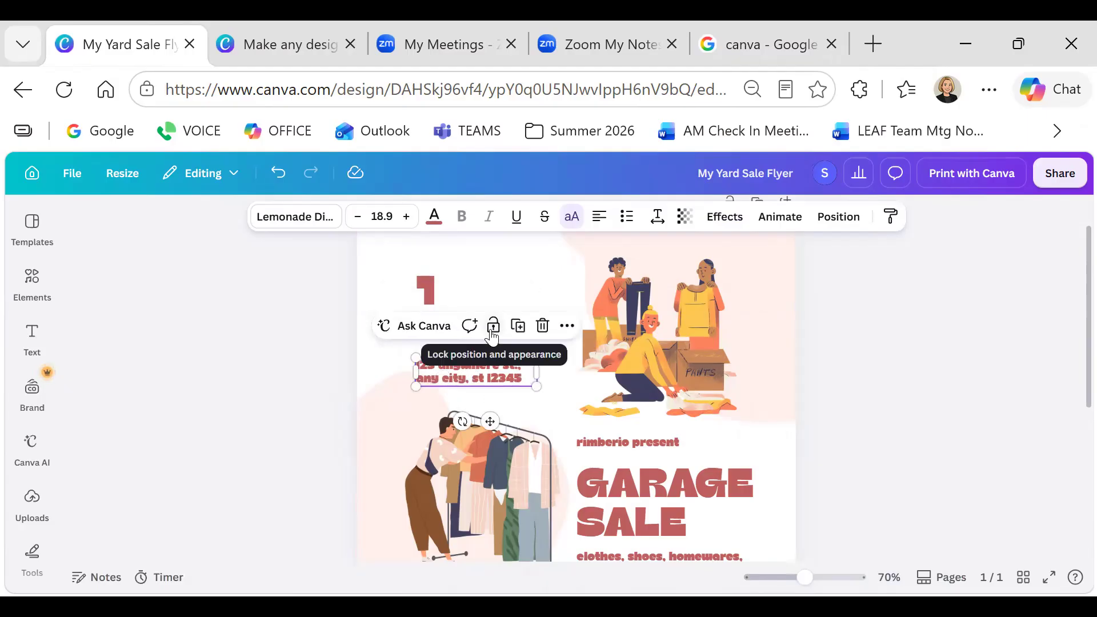
double_click(467, 364)
left_click(468, 309)
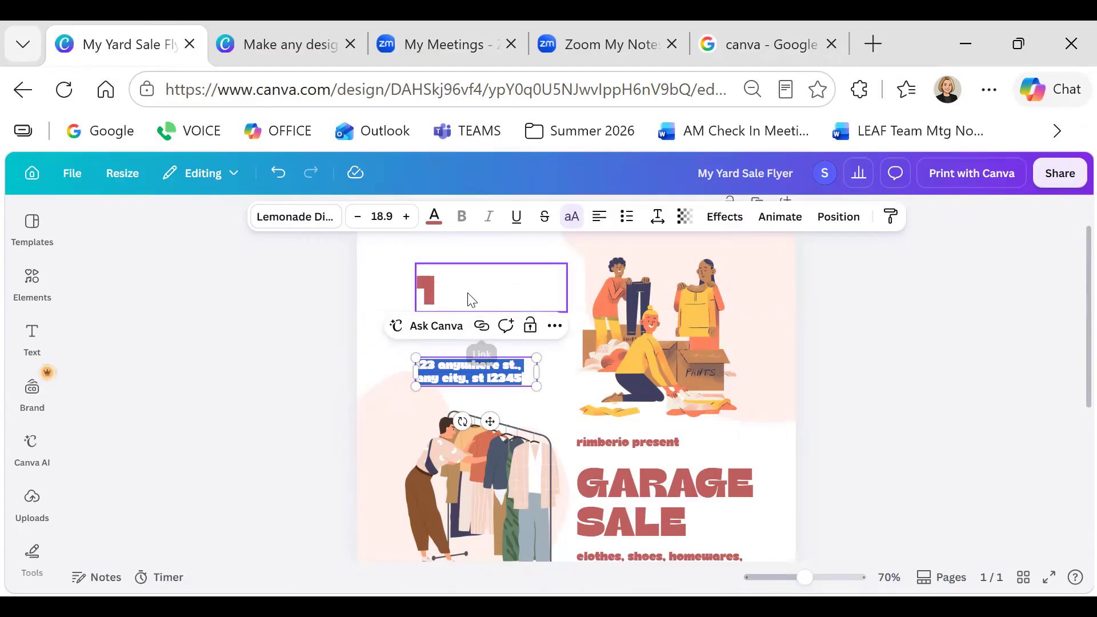
left_click(466, 318)
left_click(467, 346)
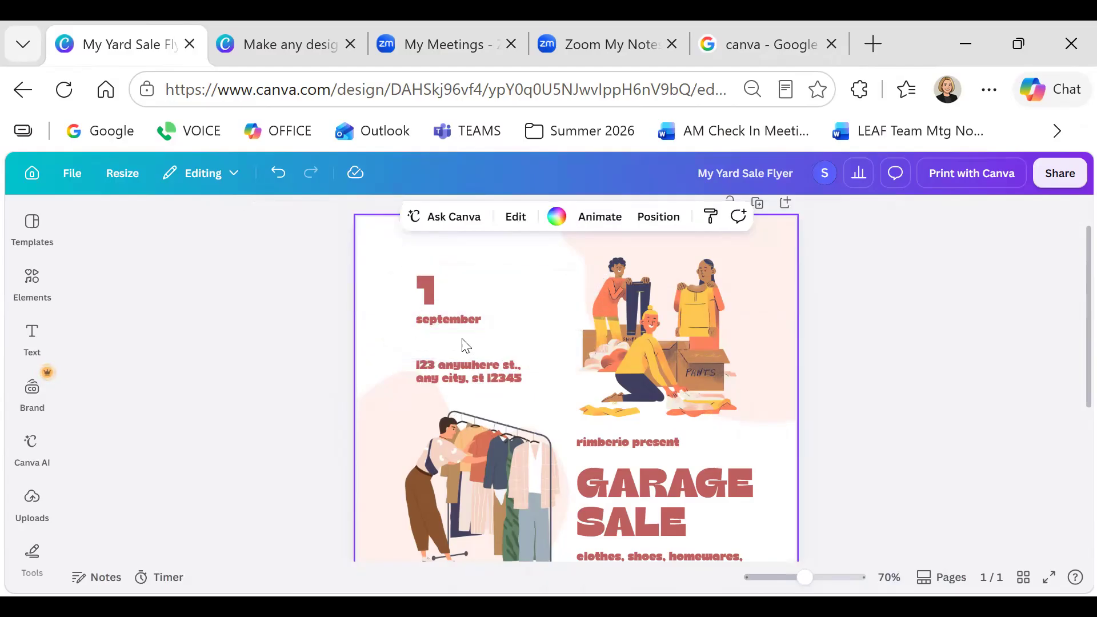
left_click(463, 370)
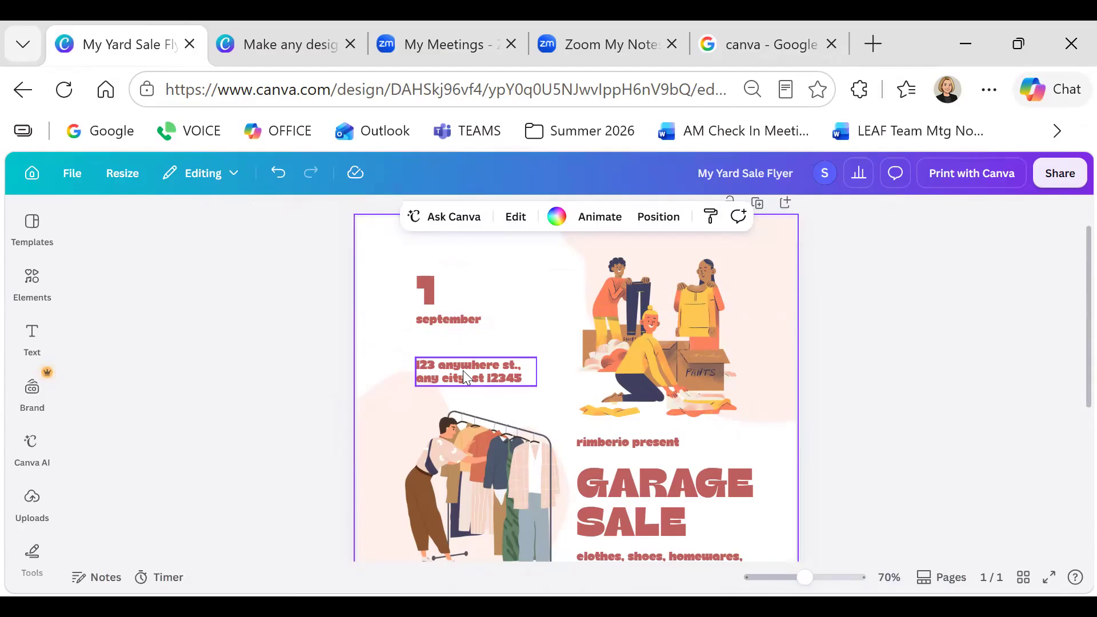
double_click(524, 377)
key("BackSpace")
type("123 ")
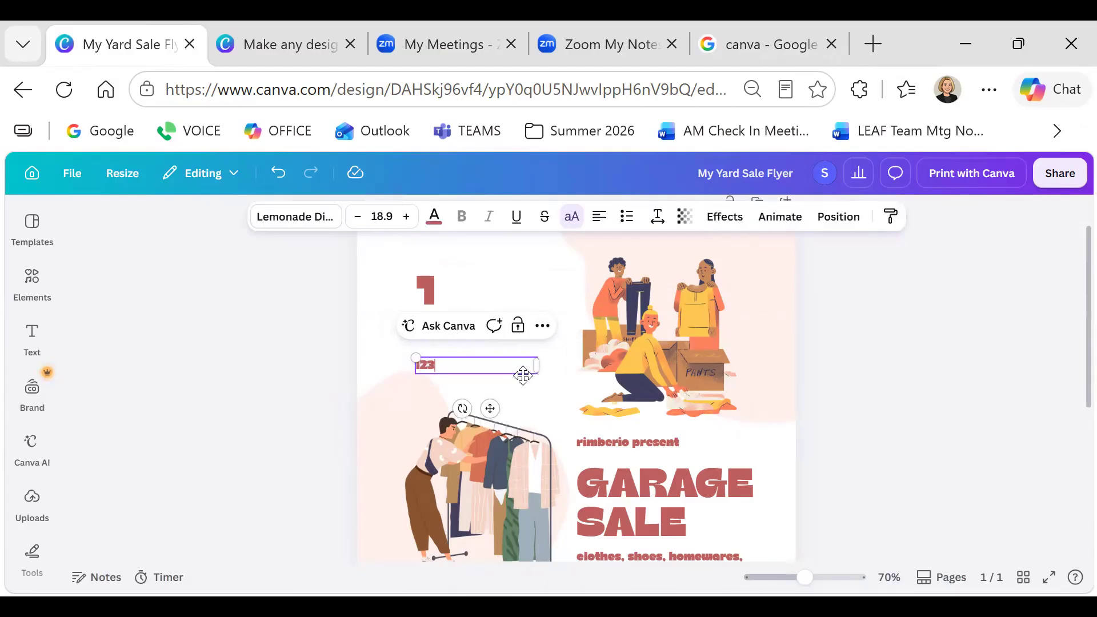
type("main street")
left_click(642, 332)
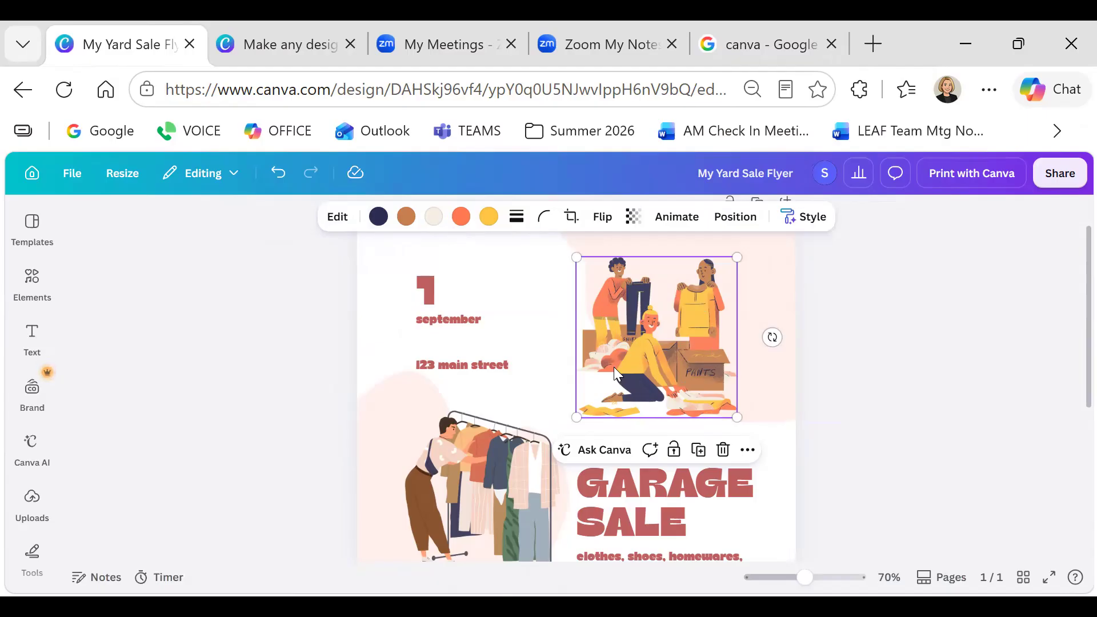
Recolour the shoppers illustration: navy to blue, orange to yellow, beige to black
left_click(379, 216)
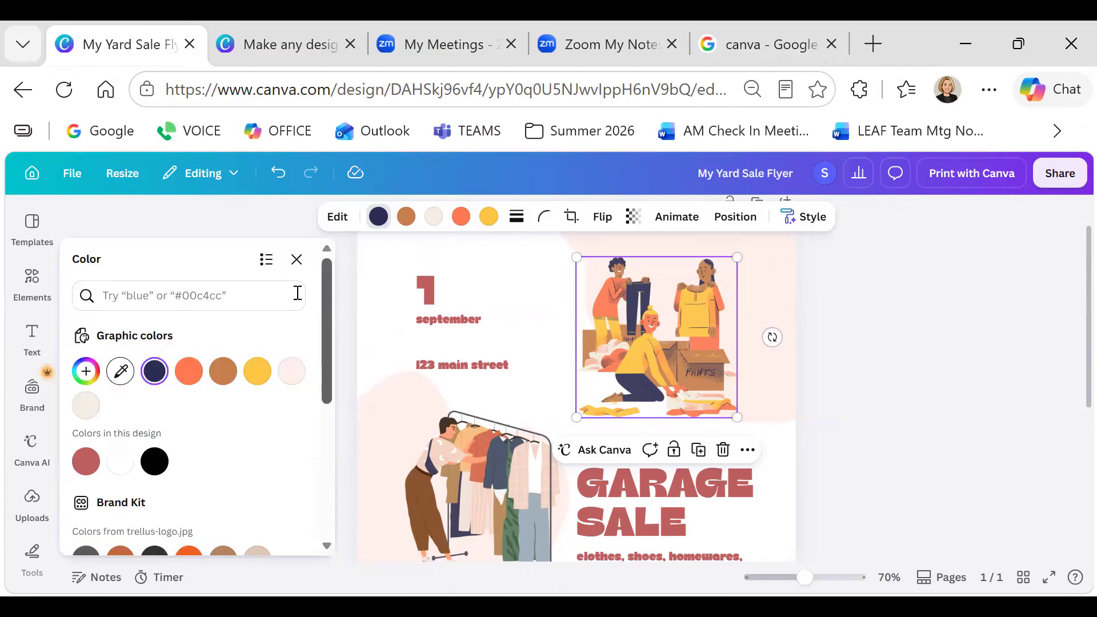
scroll(153, 411, "down", 2)
scroll(153, 410, "down", 2)
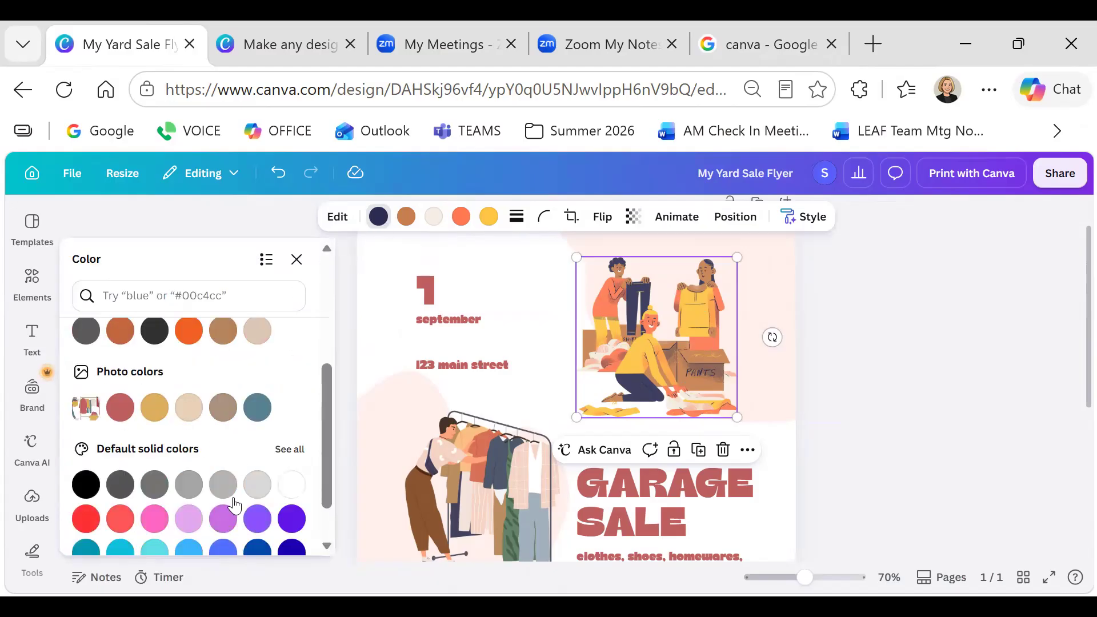
scroll(233, 500, "down", 1)
left_click(223, 495)
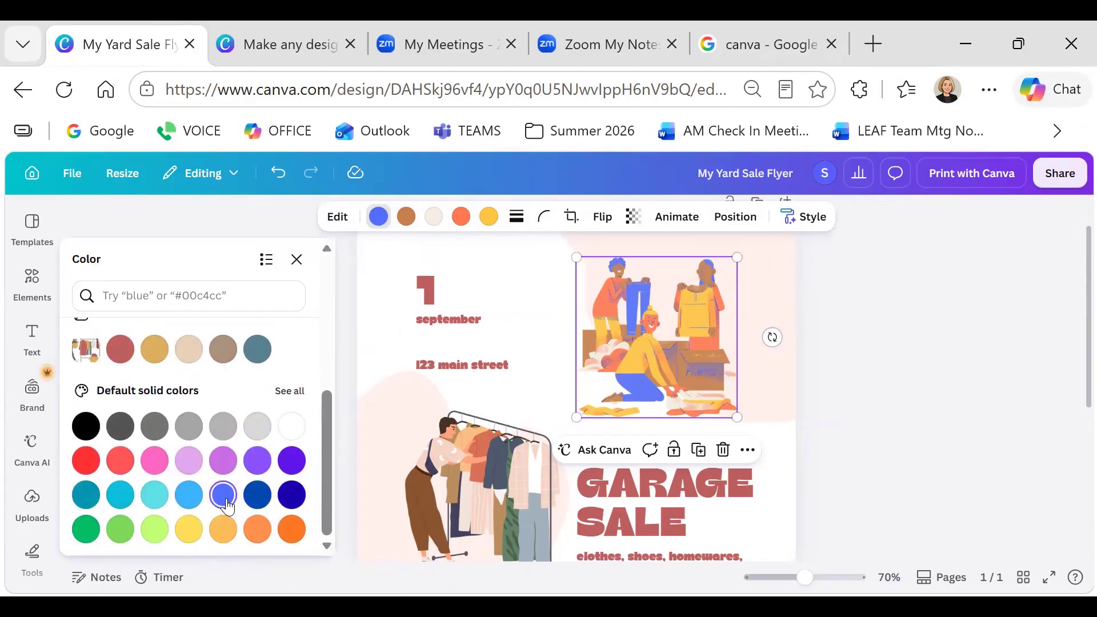
key("Escape")
left_click(613, 302)
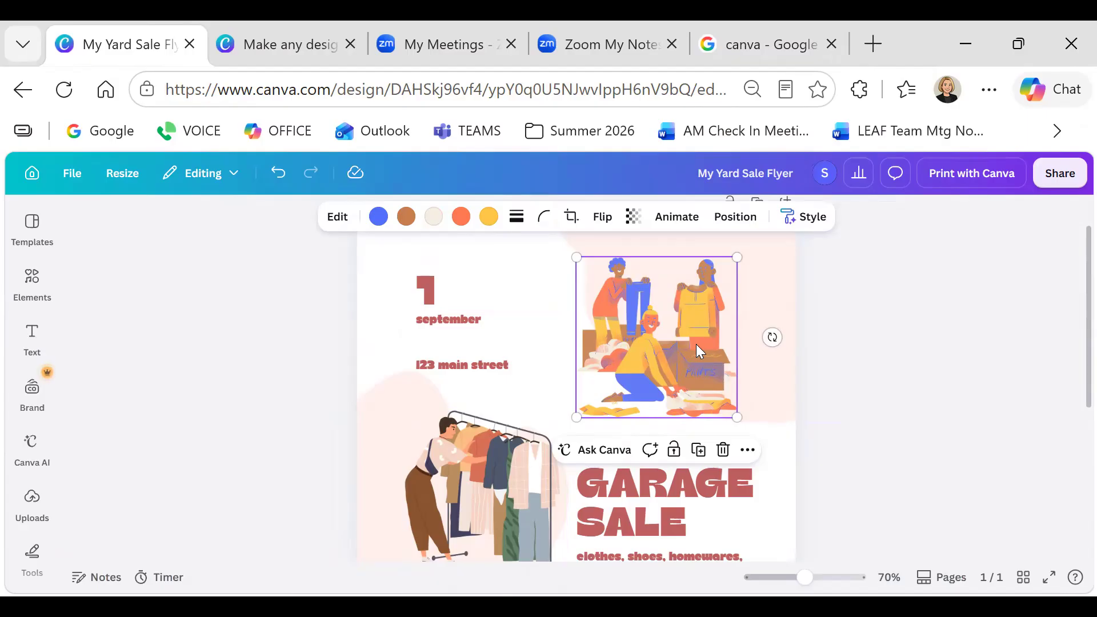
left_click(461, 217)
left_click(258, 369)
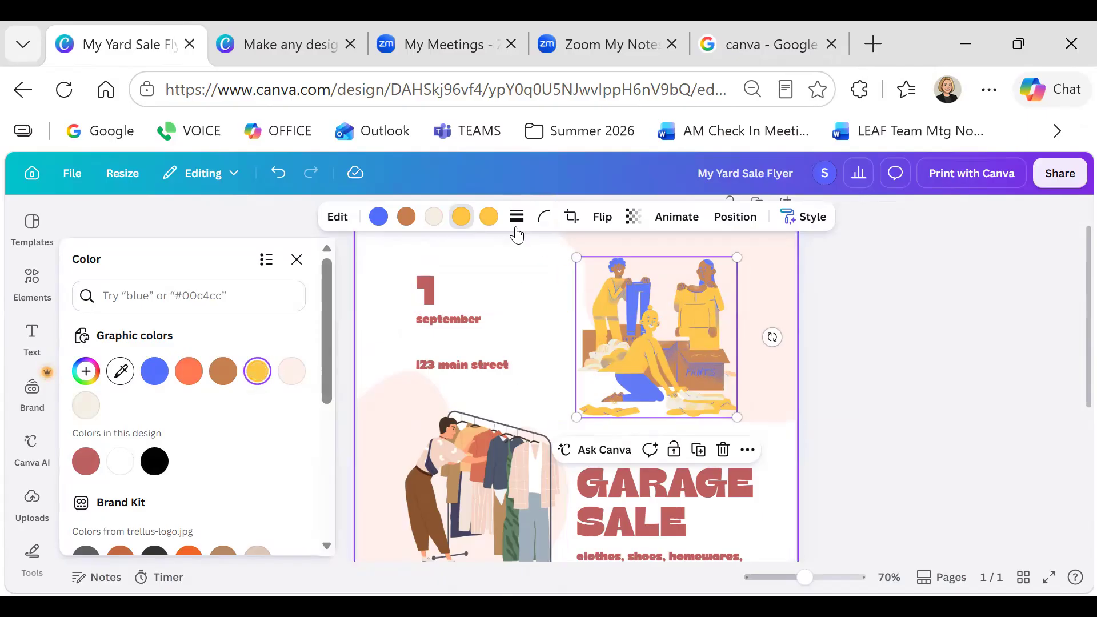
left_click(436, 221)
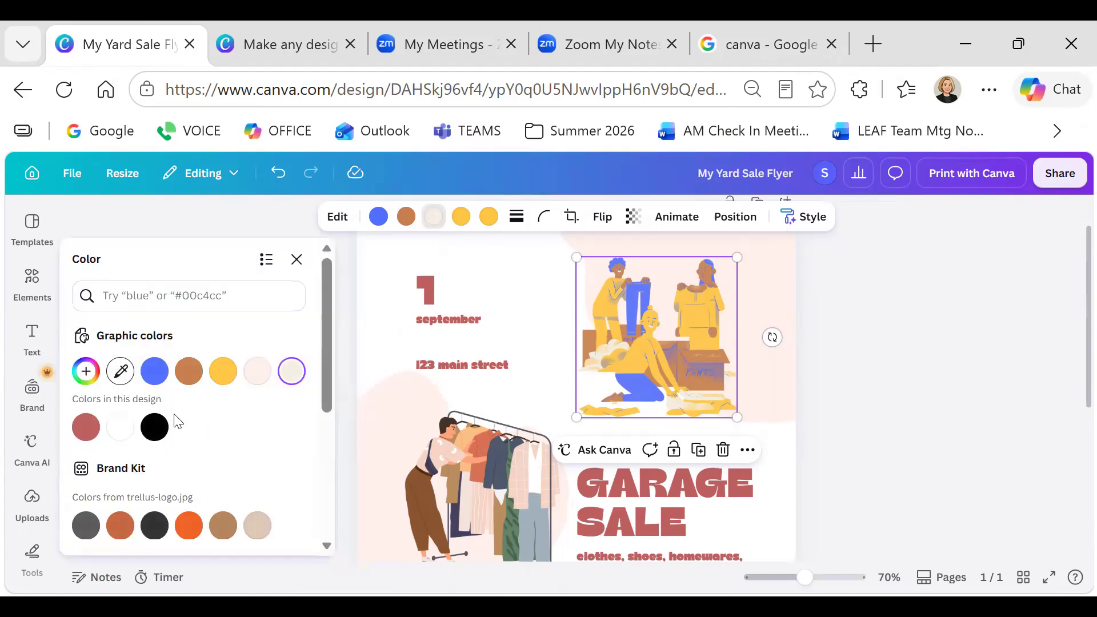
left_click(155, 427)
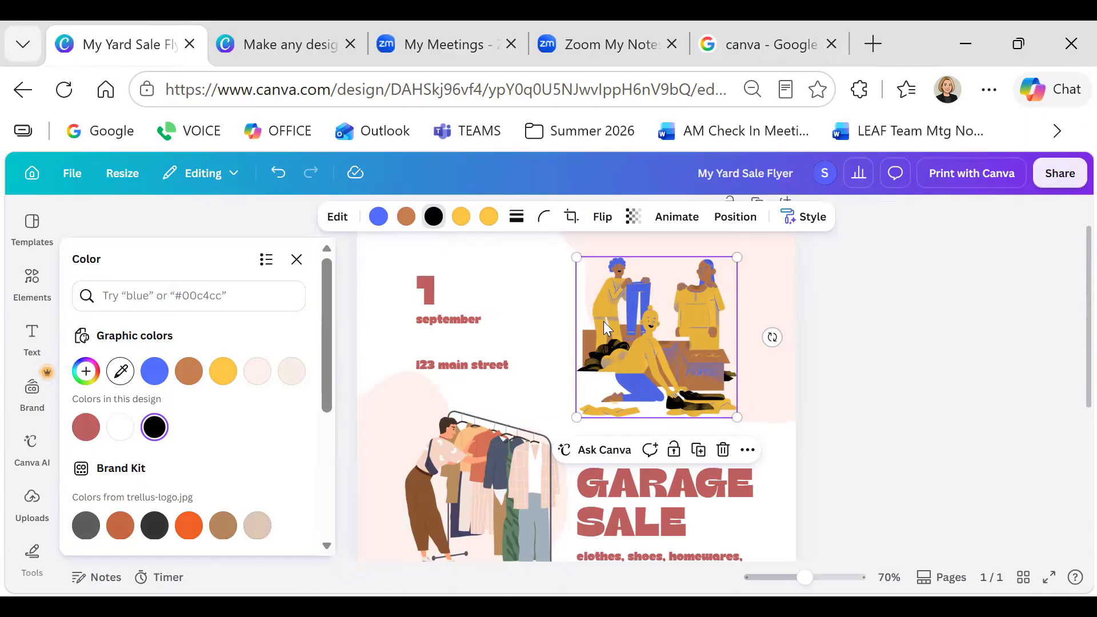
left_click(450, 308)
Set the shoppers illustration's corner rounding to 37
left_click(449, 317)
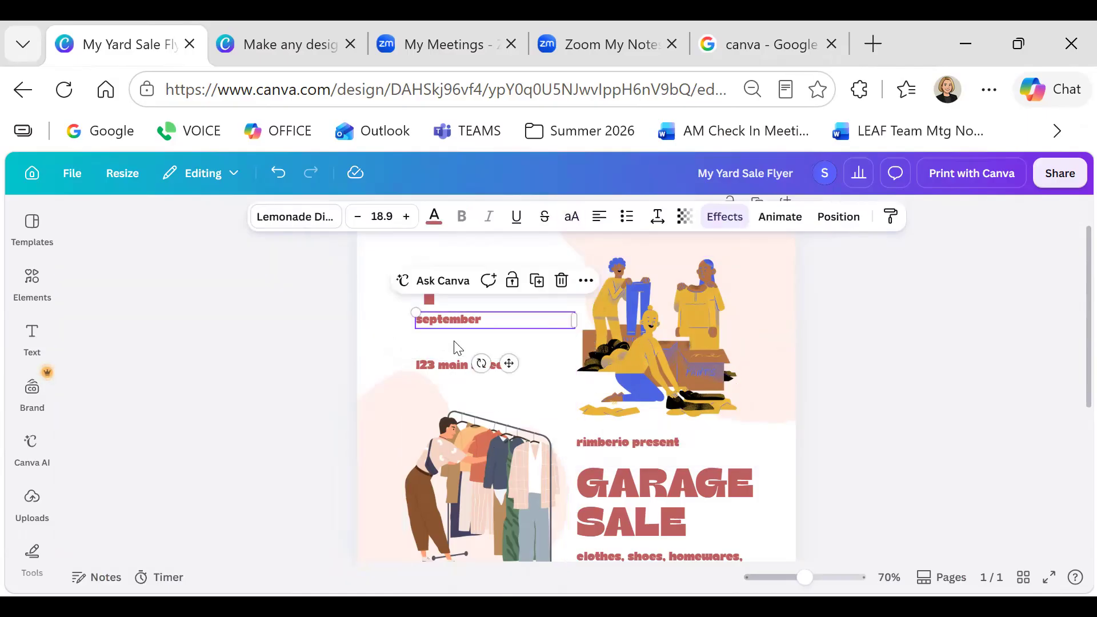
left_click(680, 348)
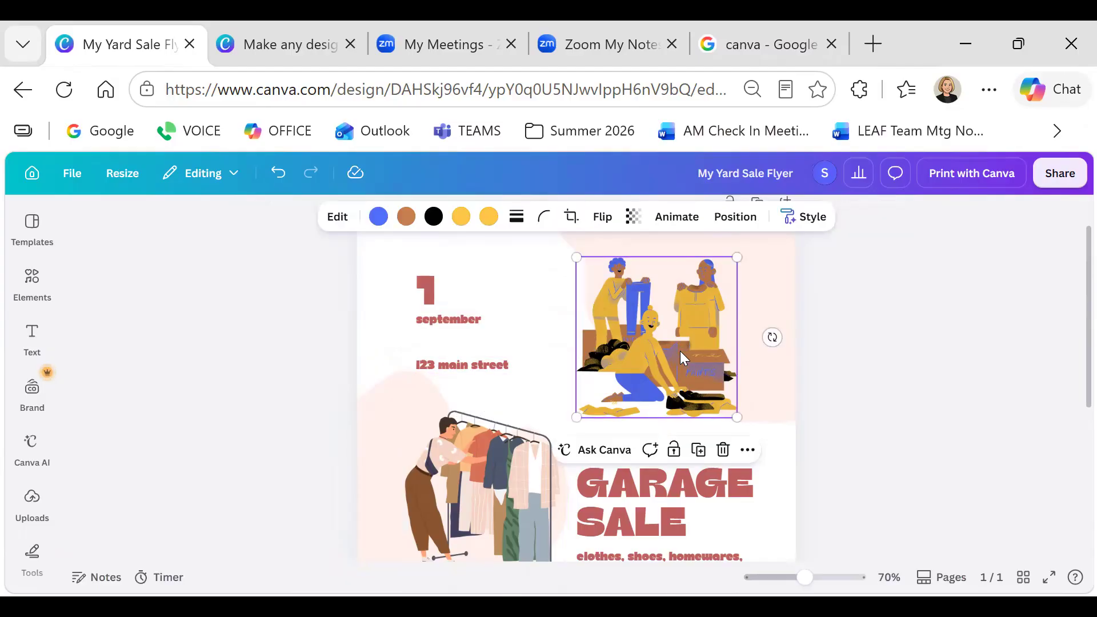
left_click(648, 483)
left_click(665, 328)
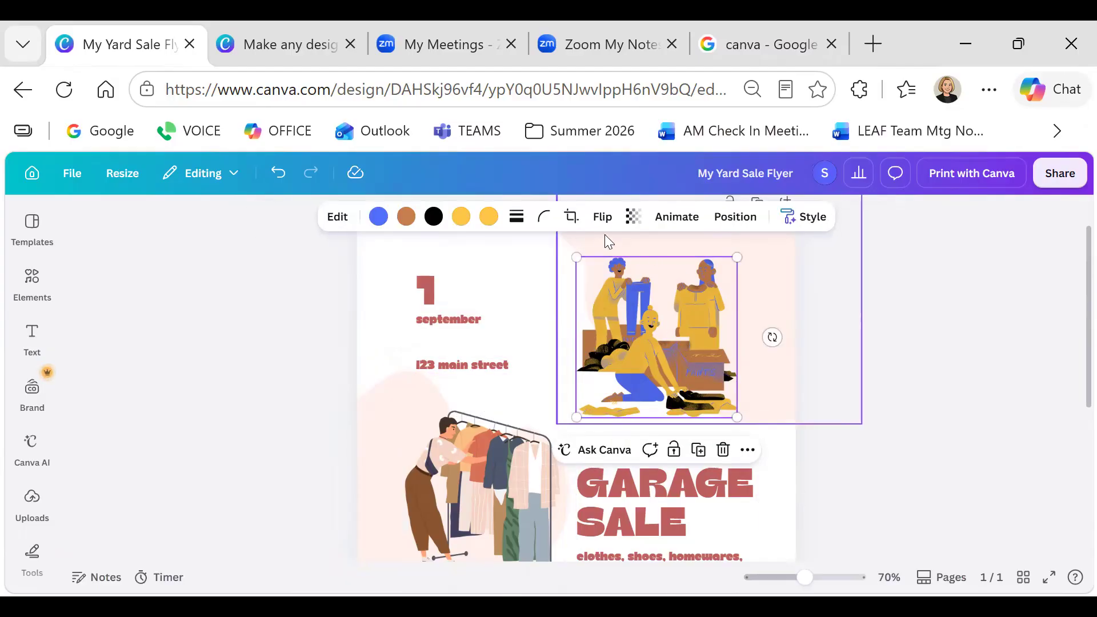
left_click(546, 218)
left_click_drag(466, 281, 509, 282)
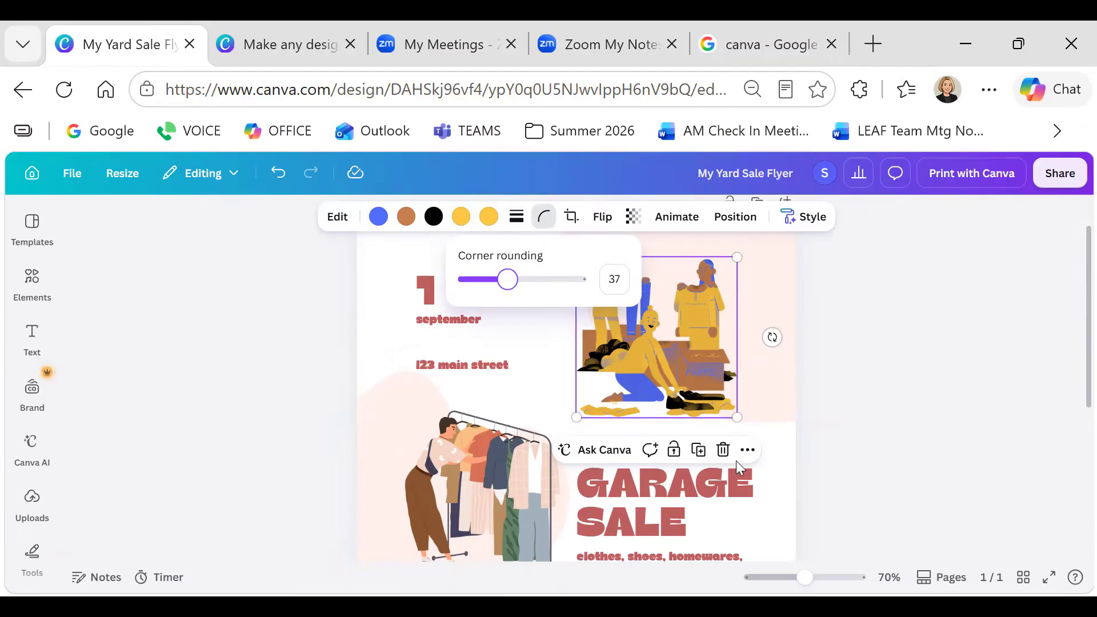
left_click(500, 365)
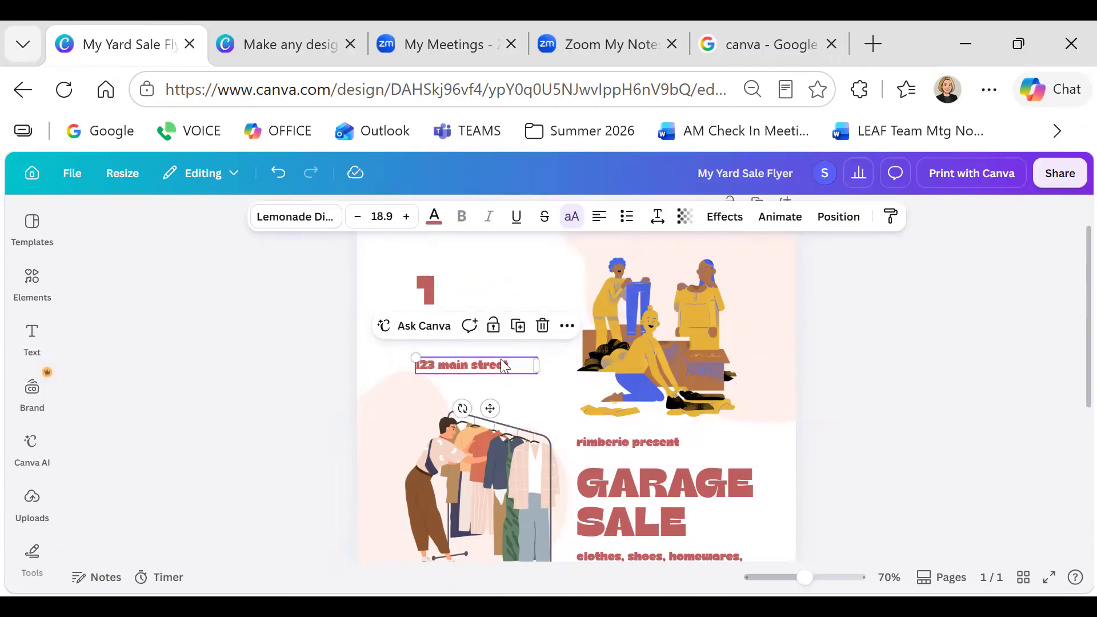
Change the GARAGE SALE title to 'YARD SALE'
left_click(609, 478)
scroll(622, 457, "down", 4)
scroll(631, 437, "up", 2)
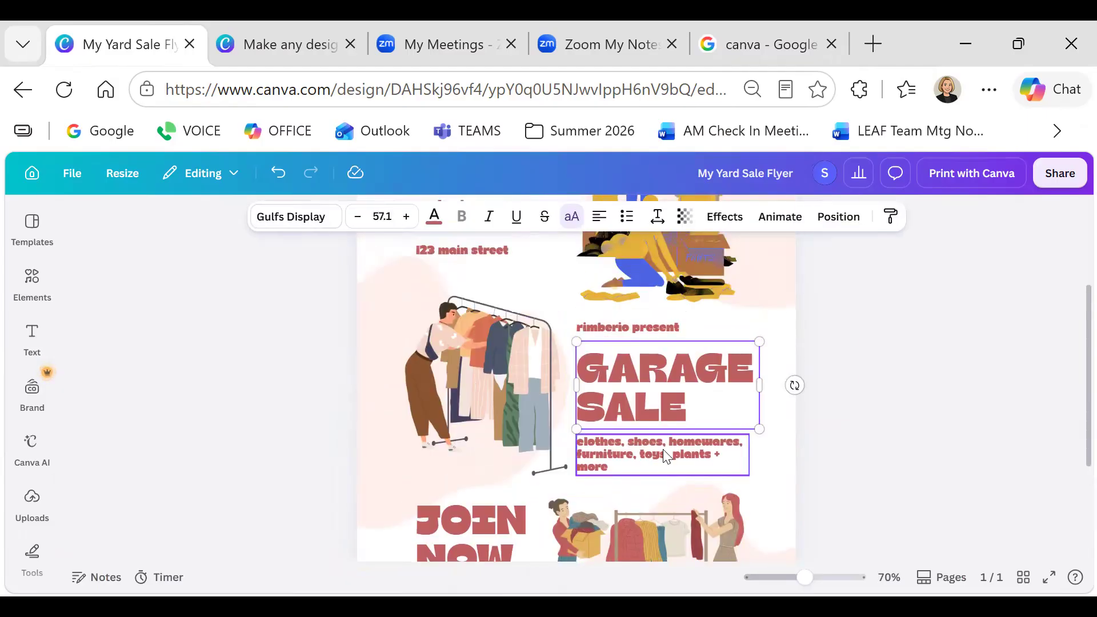
double_click(673, 408)
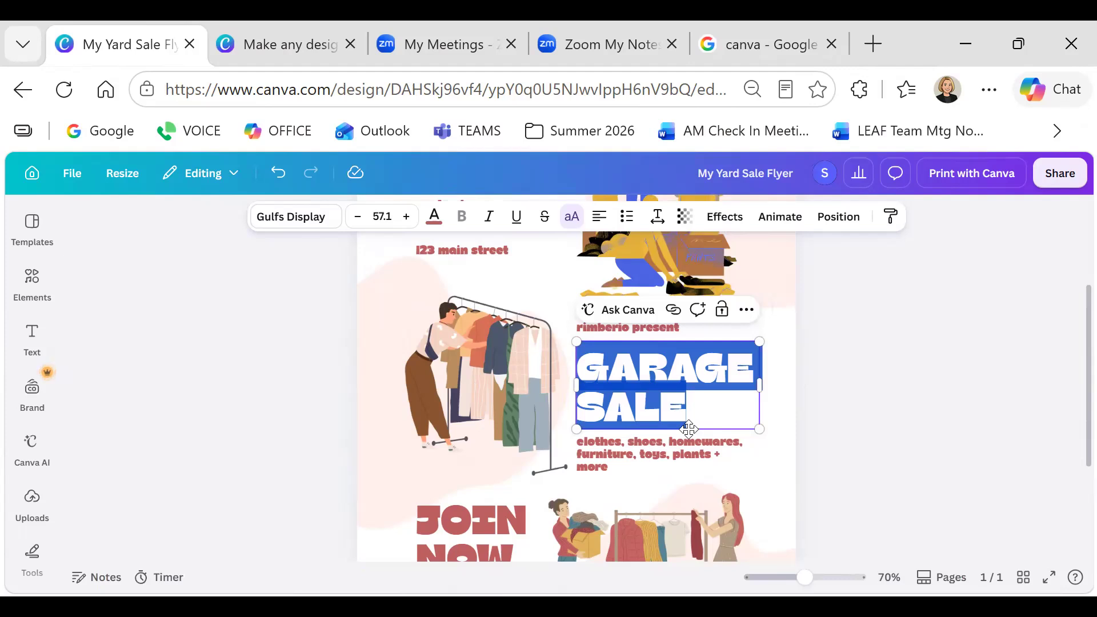
type("YARD SAL")
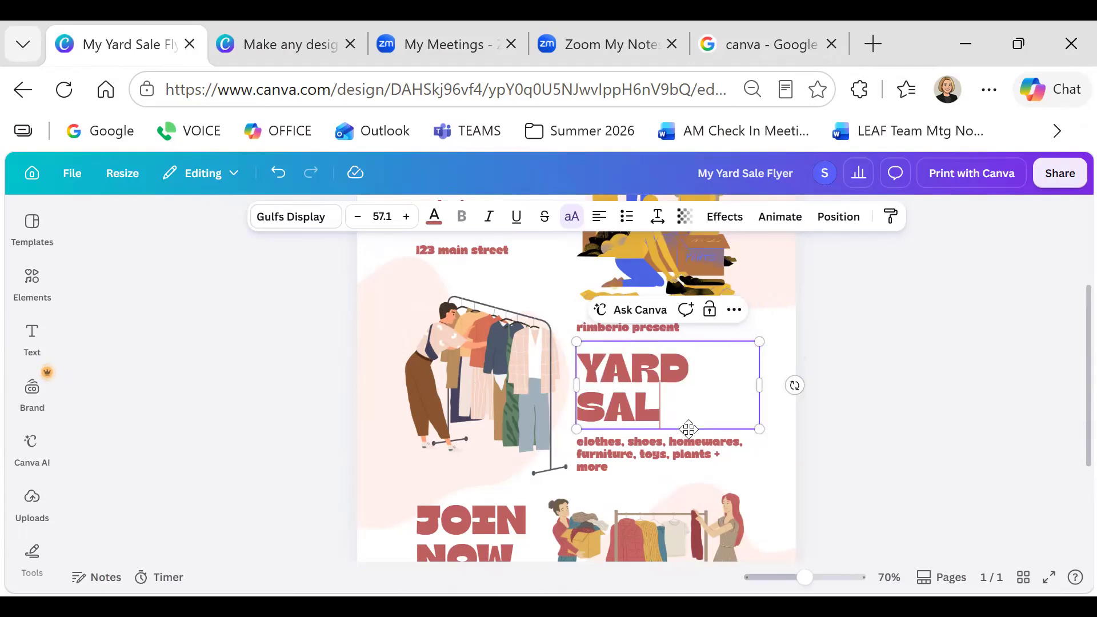
type("E")
Delete the clothes-rack illustration from the left side of the flyer
left_click(627, 466)
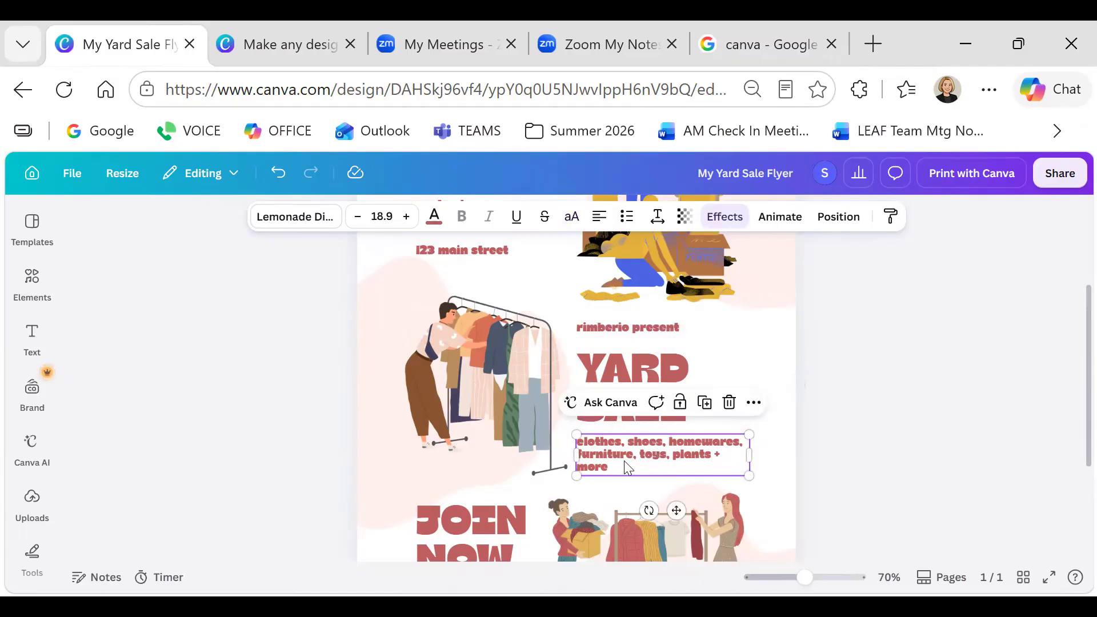
left_click(465, 387)
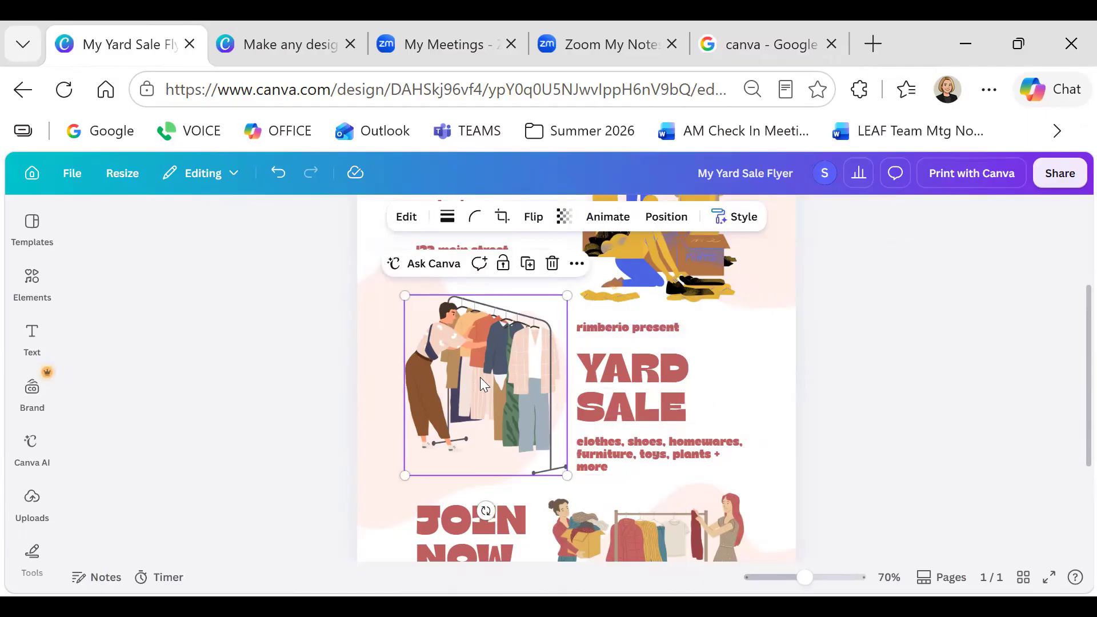
left_click(552, 263)
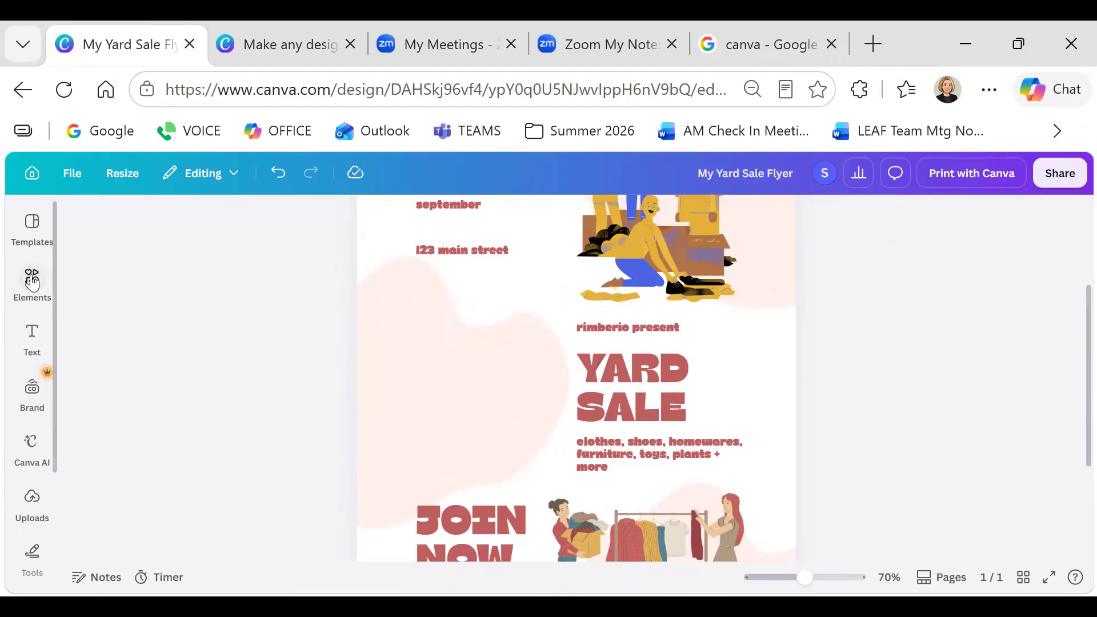
left_click(430, 368)
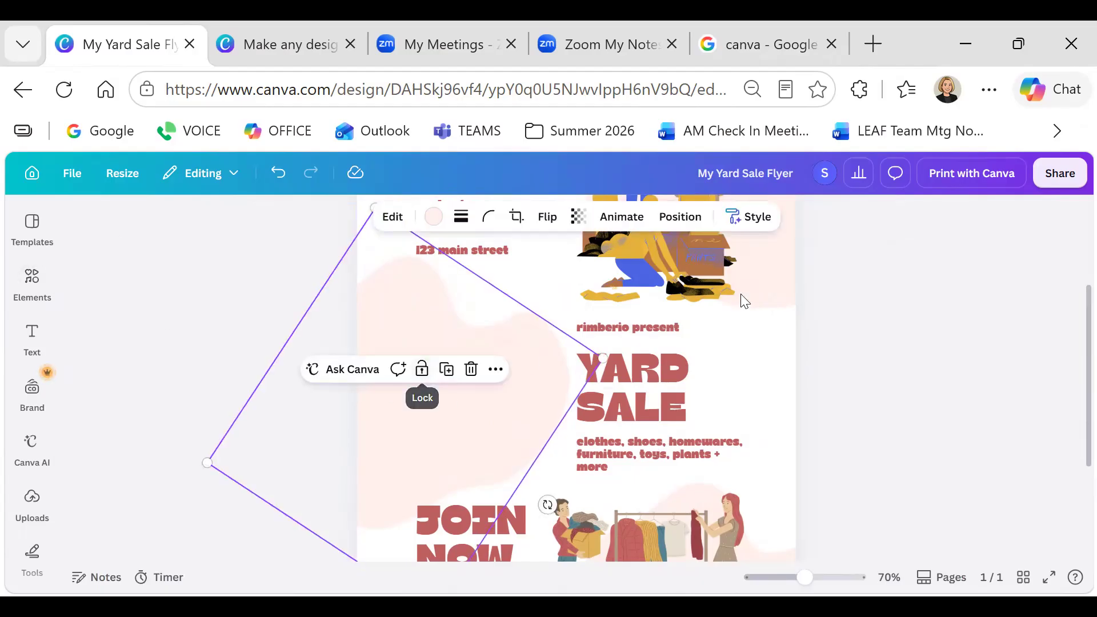
Restore the pink background shape after accidentally deleting it
left_click(765, 266)
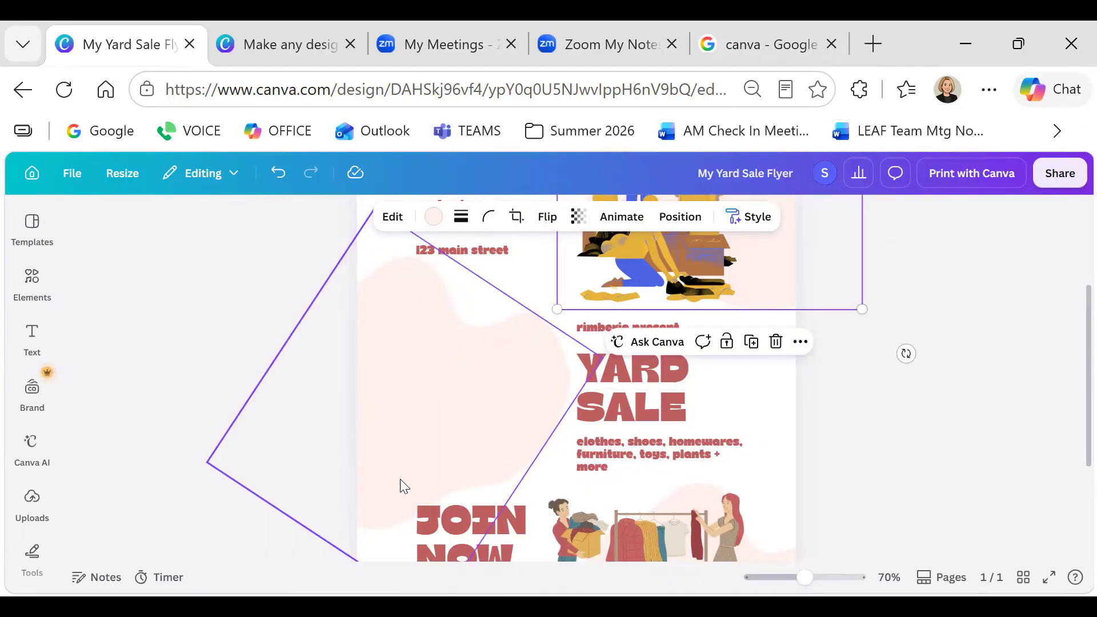
left_click(433, 377)
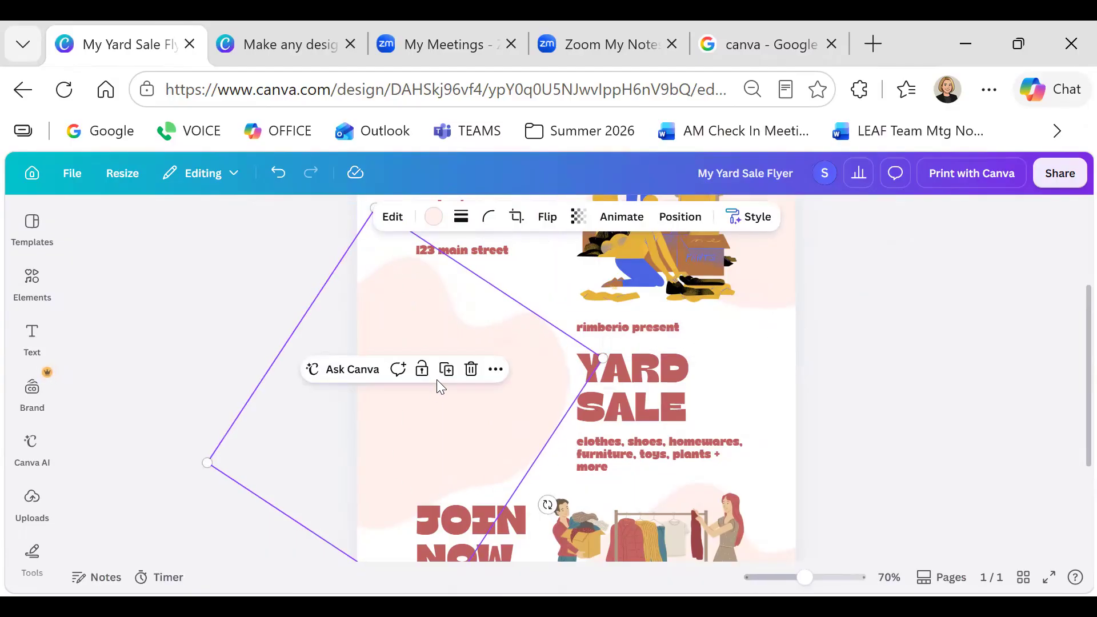
left_click(472, 368)
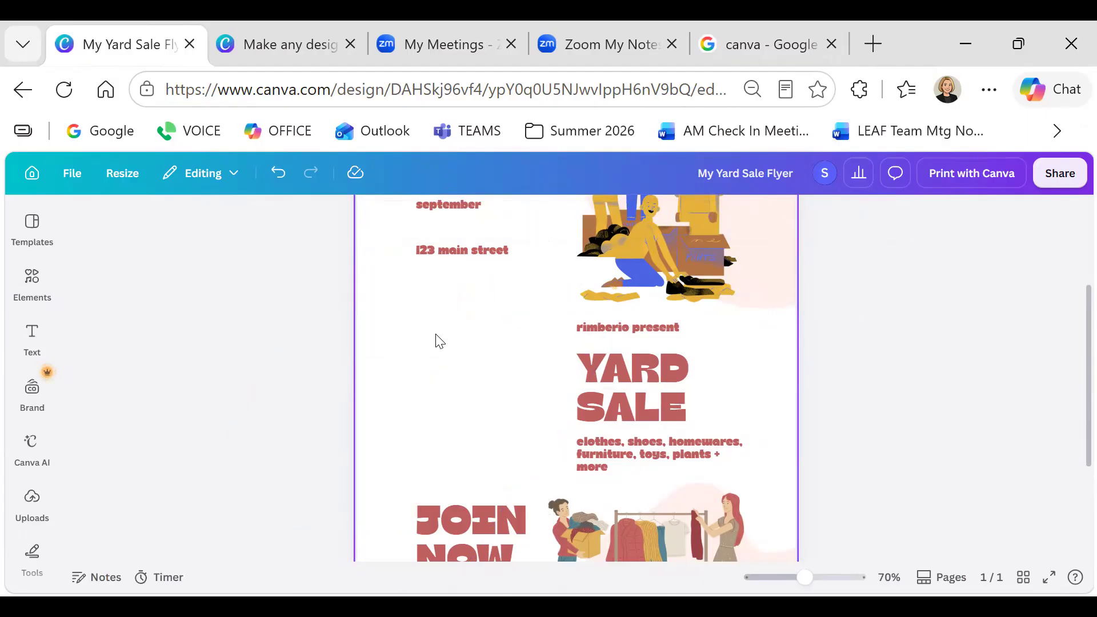
left_click(278, 182)
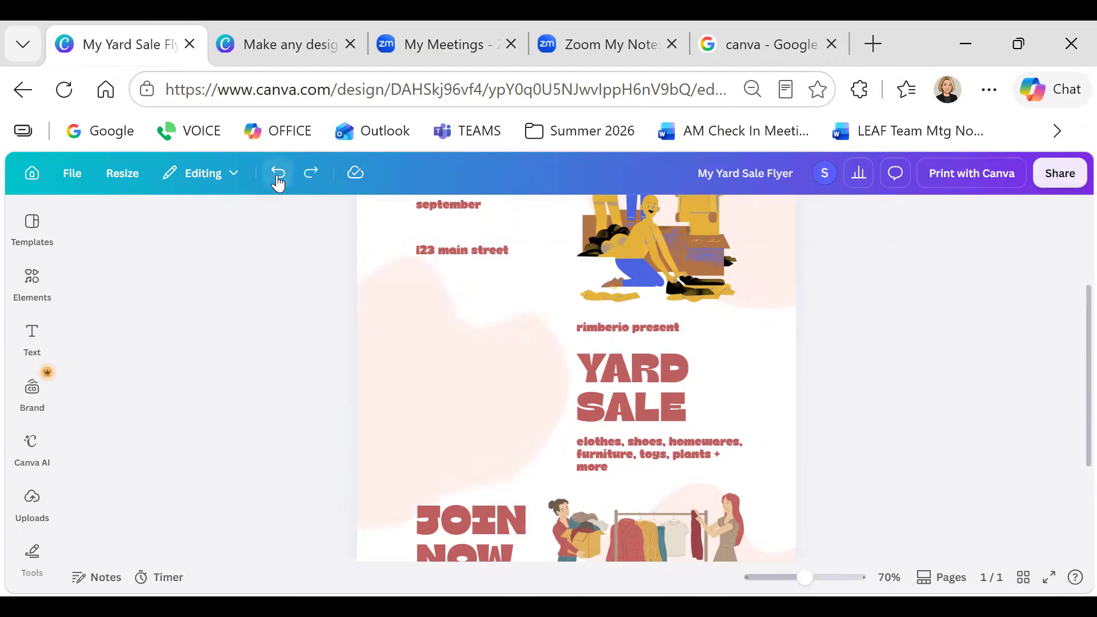
scroll(465, 298, "down", 3)
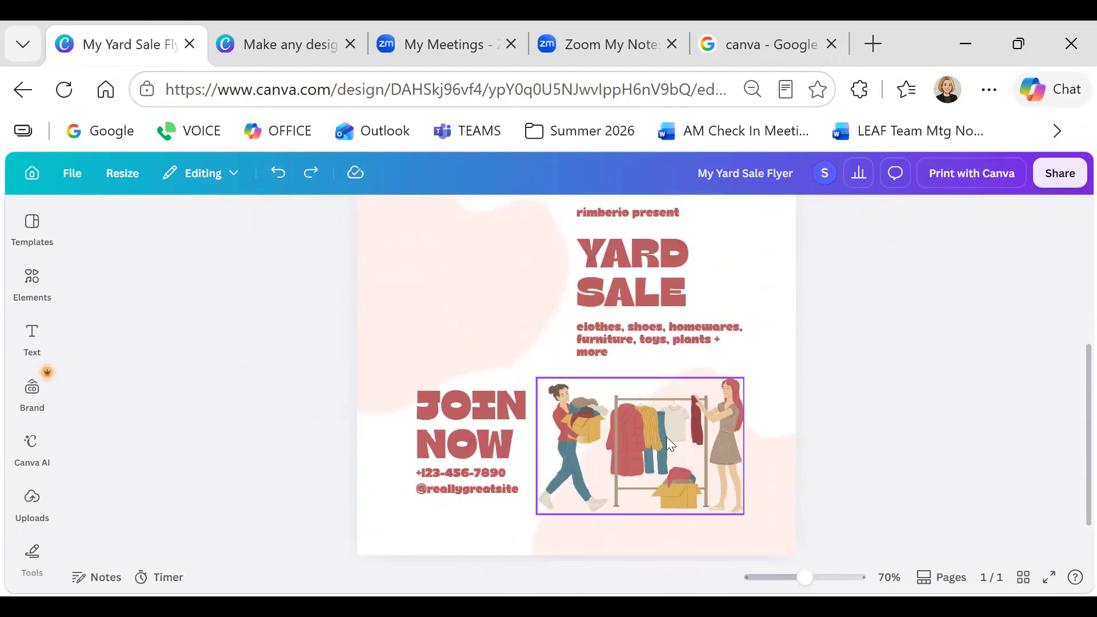
left_click(490, 491)
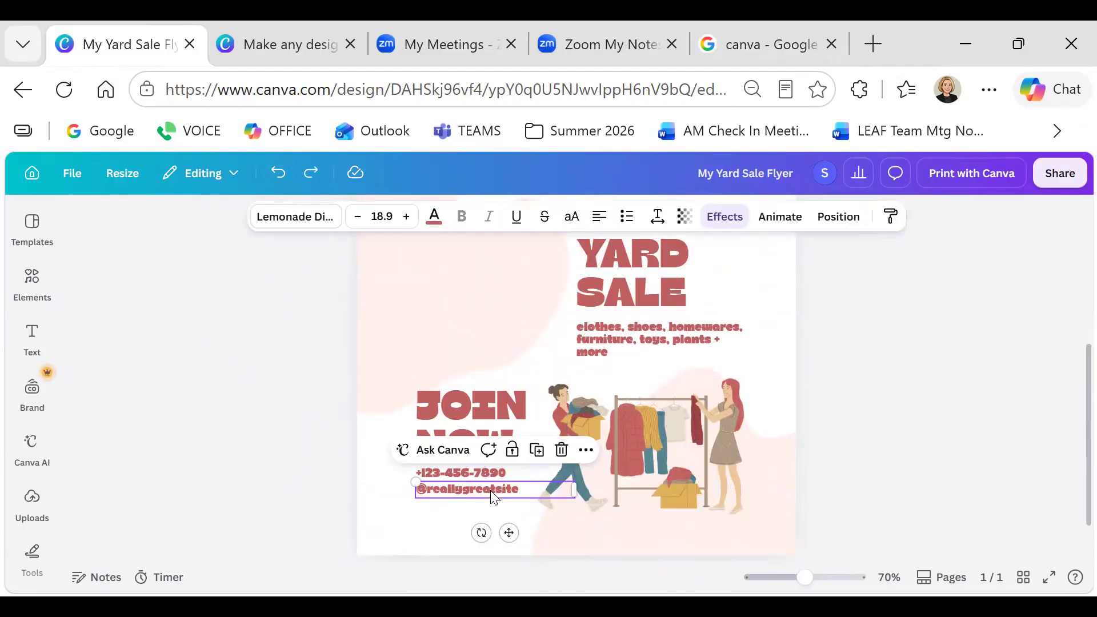
left_click(561, 449)
left_click(466, 475)
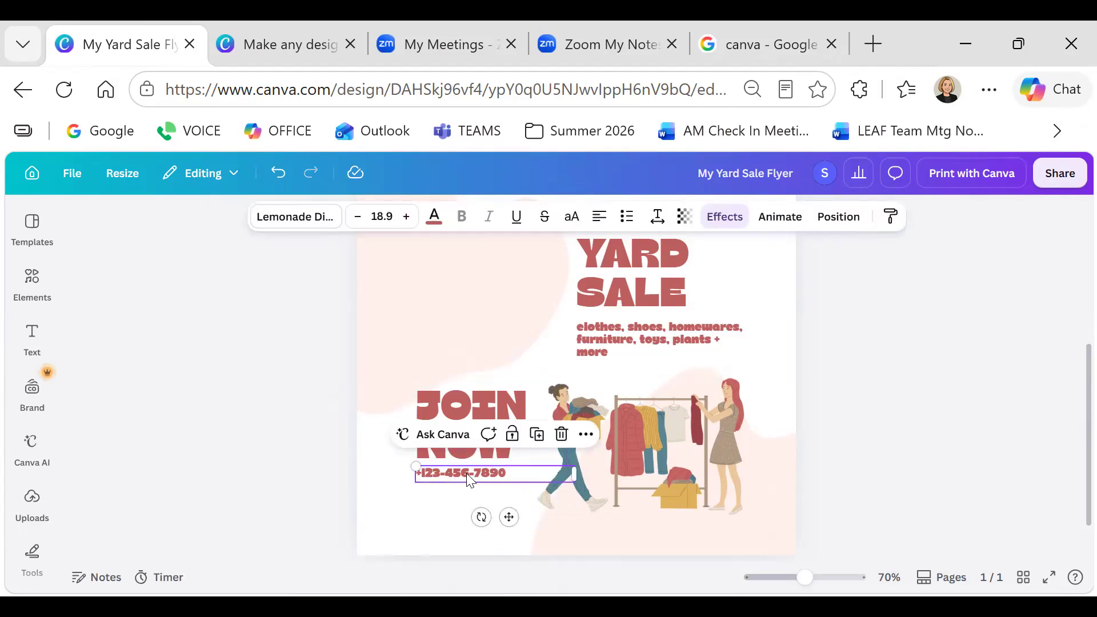
left_click(561, 434)
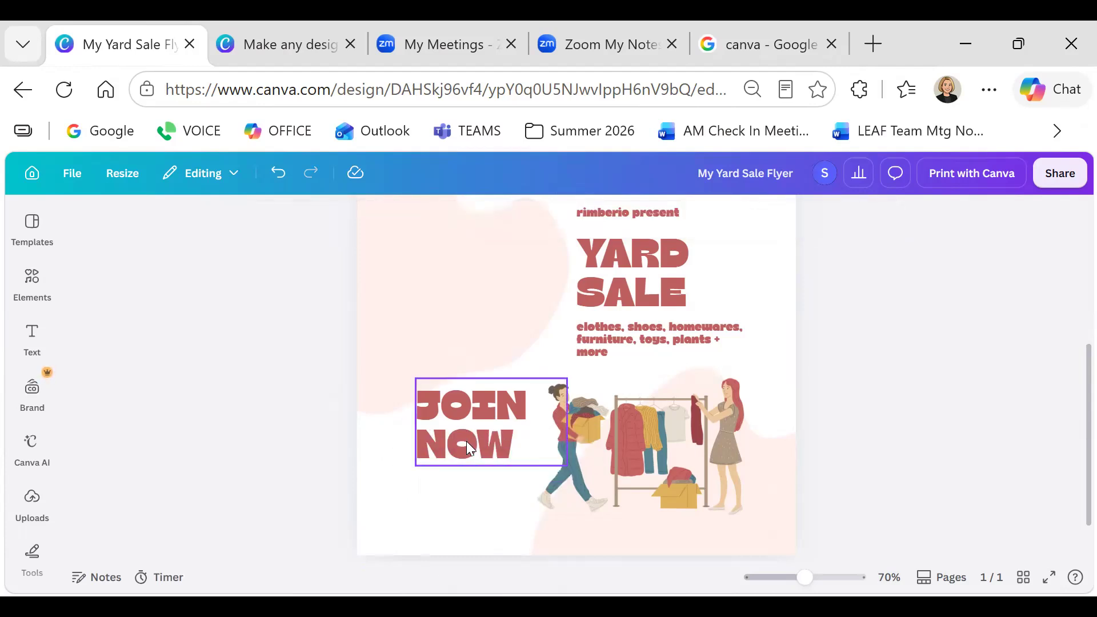
left_click(496, 435)
Change JOIN NOW to 'BENEFIT FOR THE SCHOOL', widen the box leftward and move it lower
left_click(505, 440)
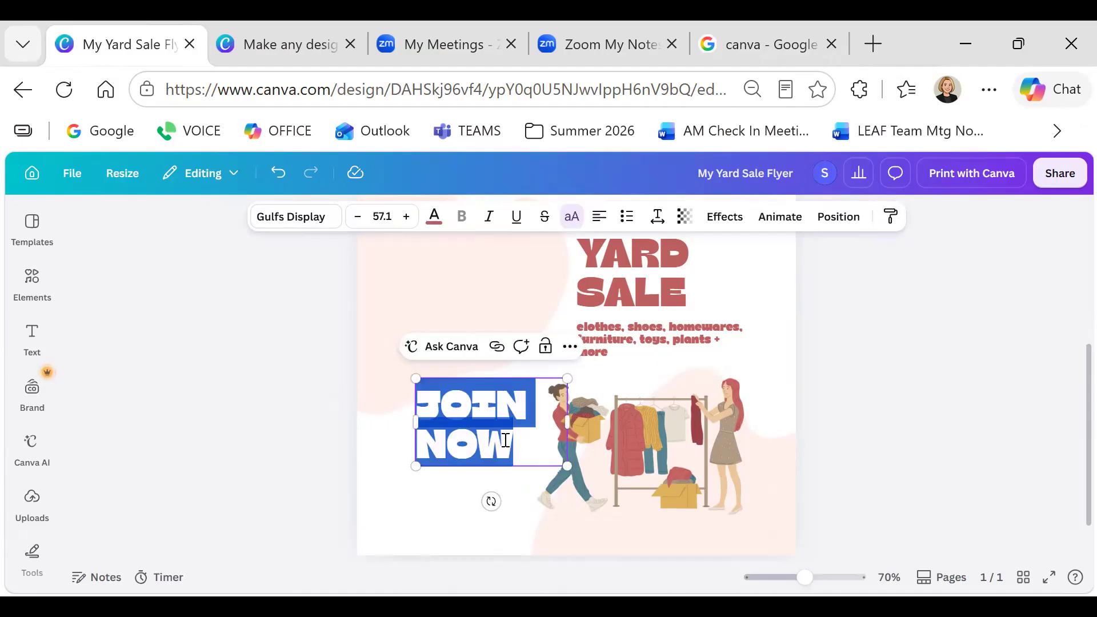
type("BENEFIT")
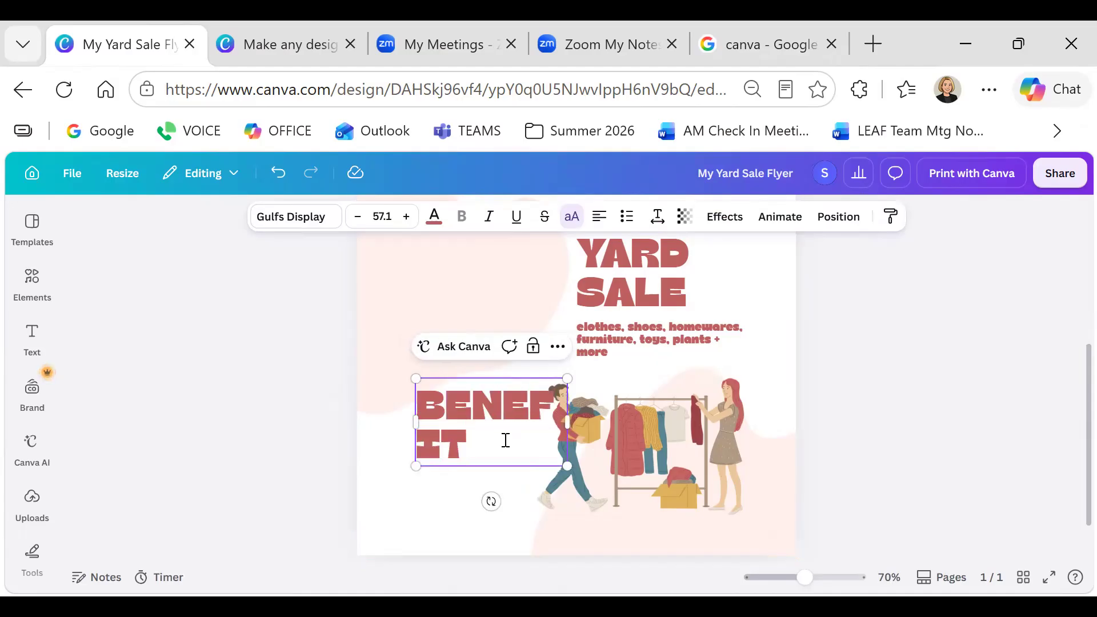
type(" FOR THE SCHOOL")
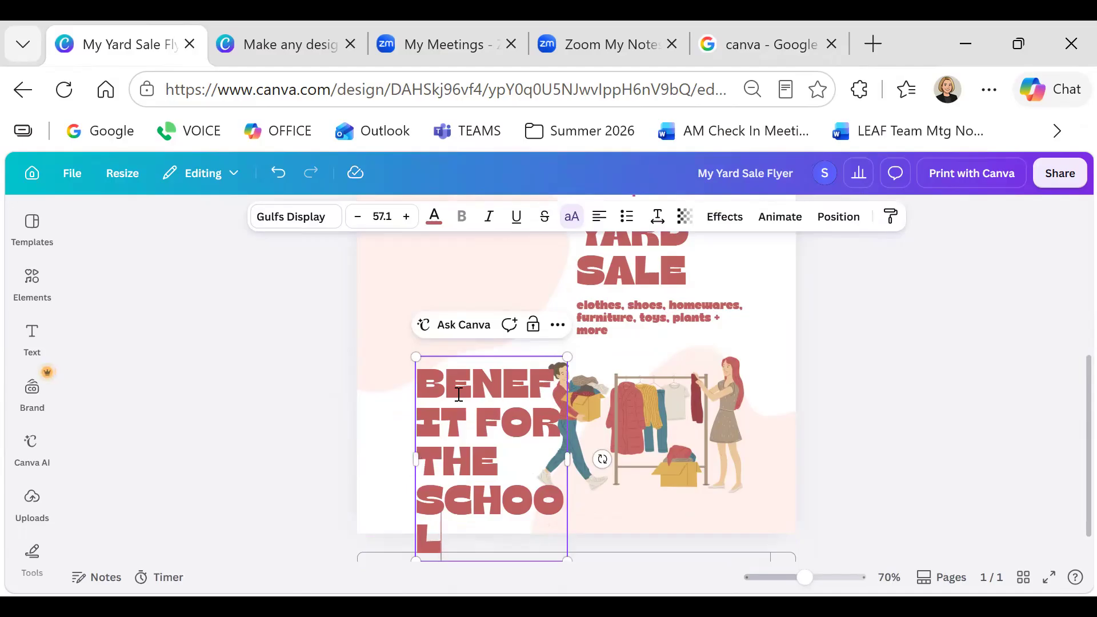
left_click_drag(413, 460, 367, 451)
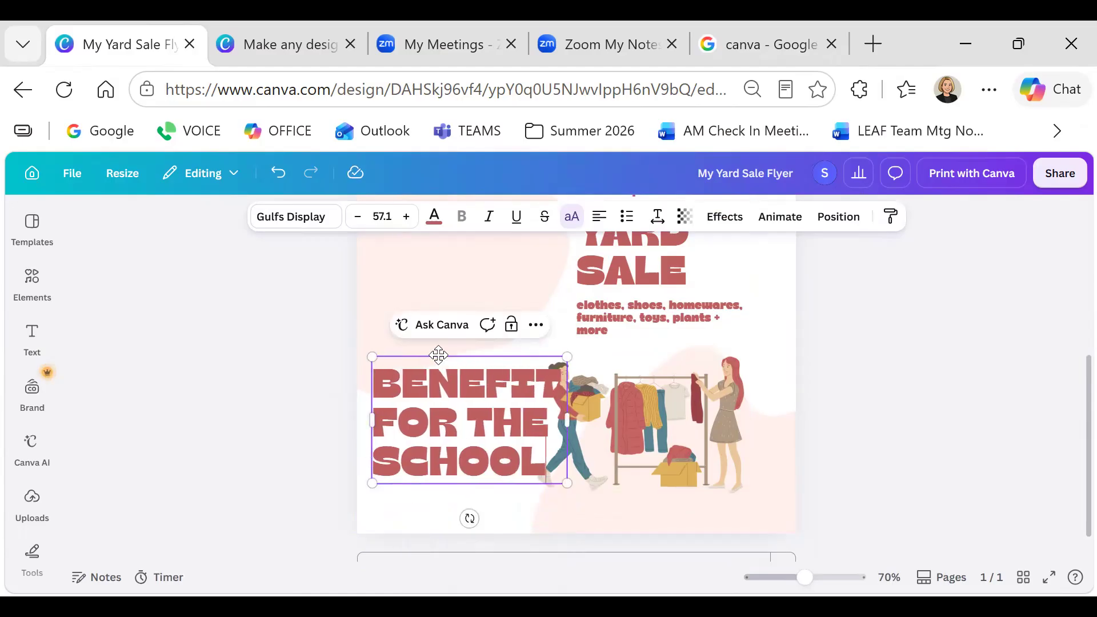
left_click_drag(433, 361, 433, 382)
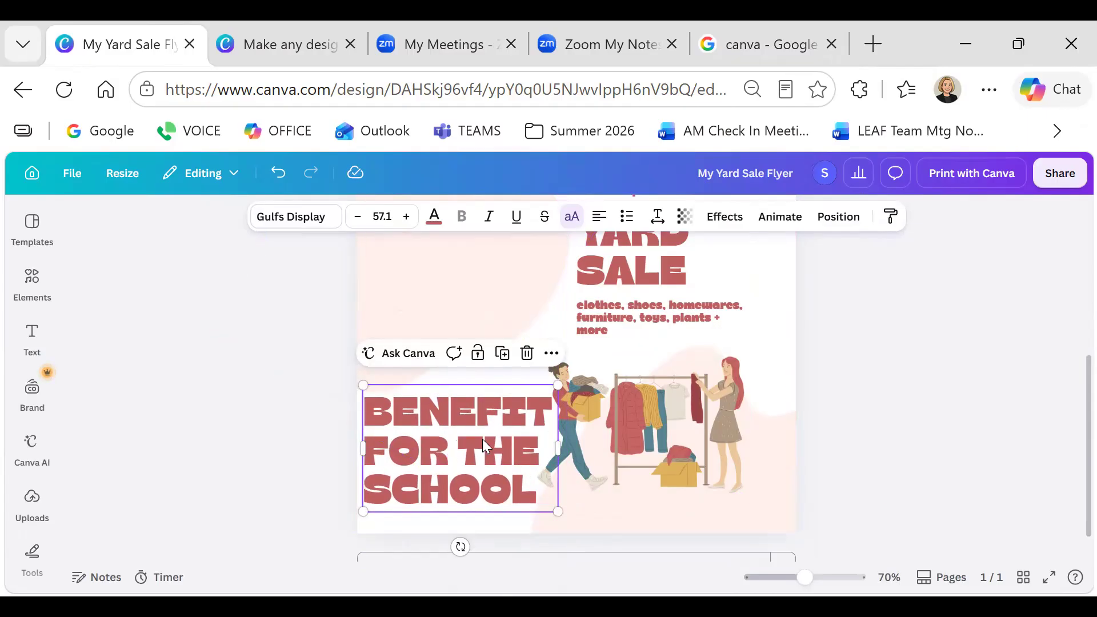
left_click(476, 422)
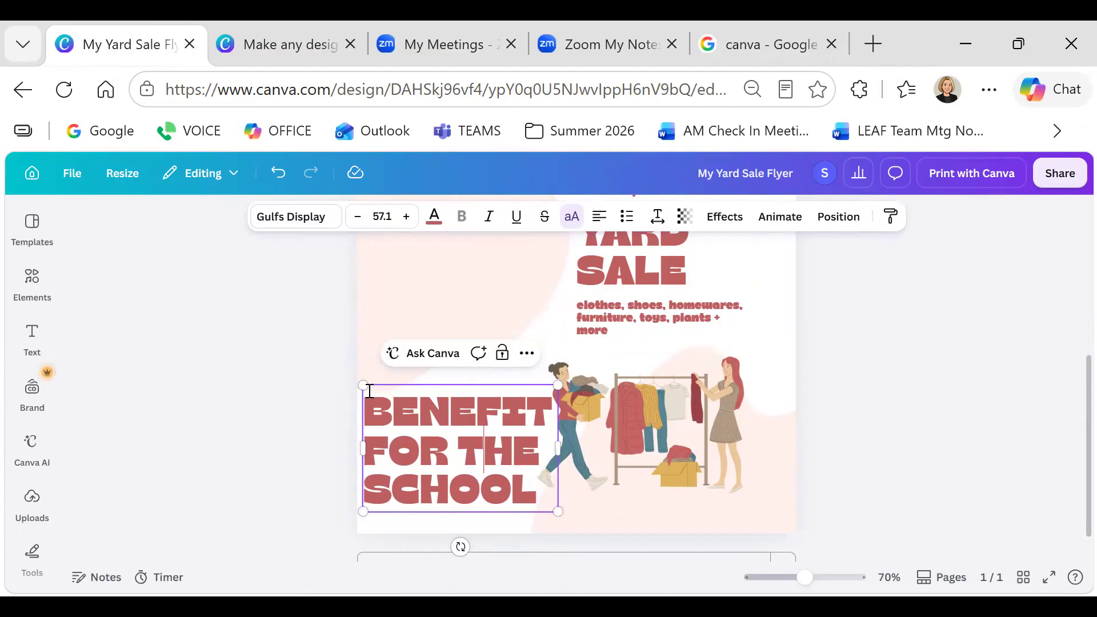
scroll(491, 389, "up", 2)
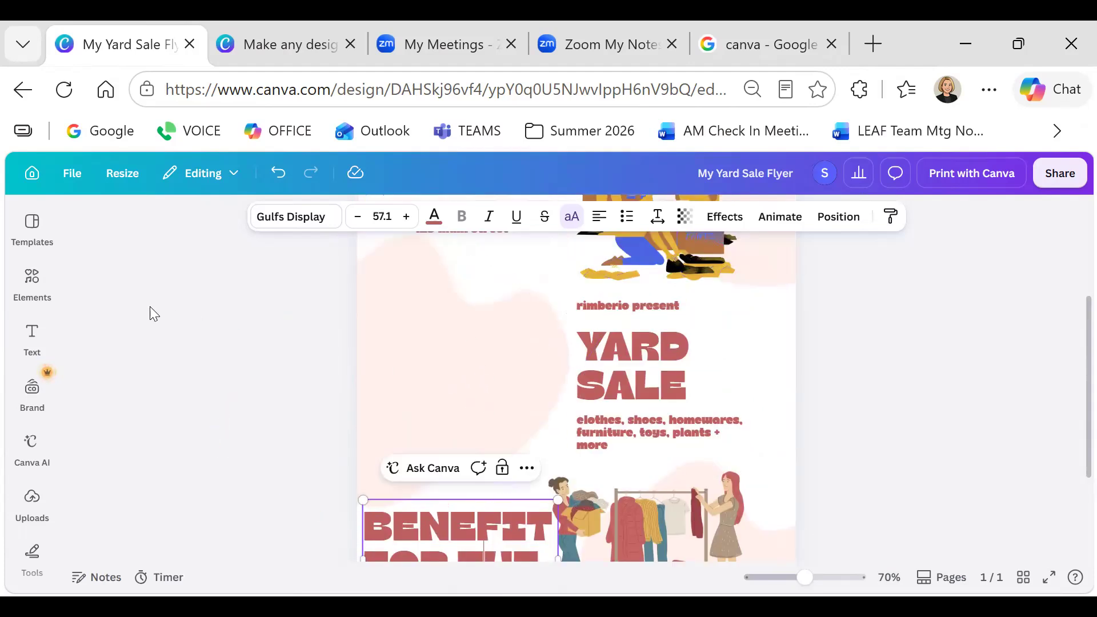
Add shrunken stacked-bowls and hanging-clothes graphics, with the clothes placed above the bowls
left_click(32, 280)
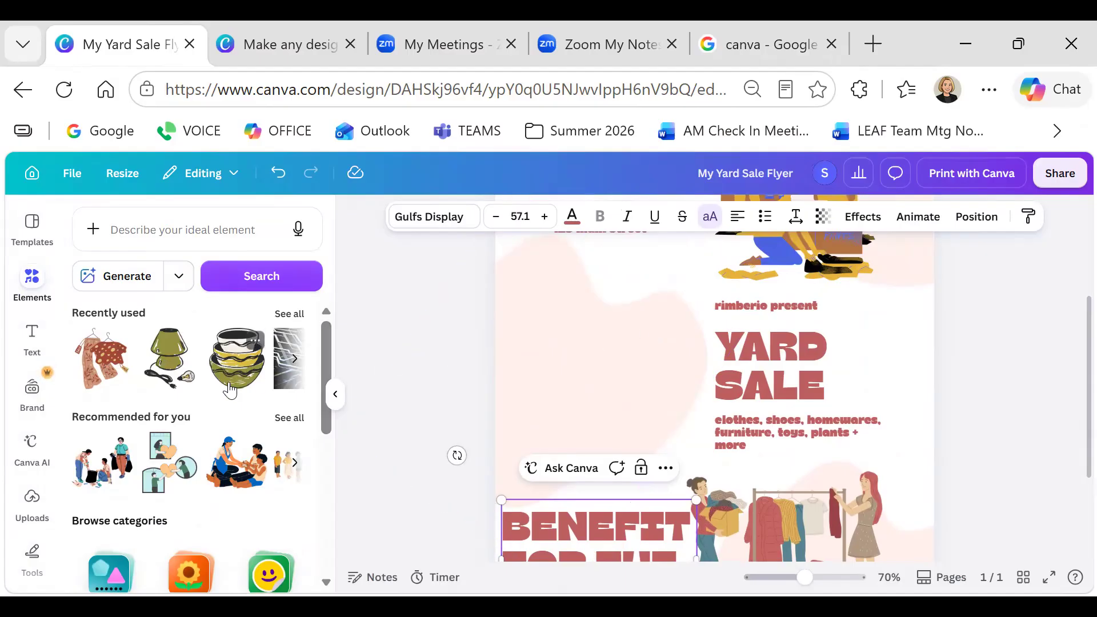
left_click_drag(233, 367, 512, 294)
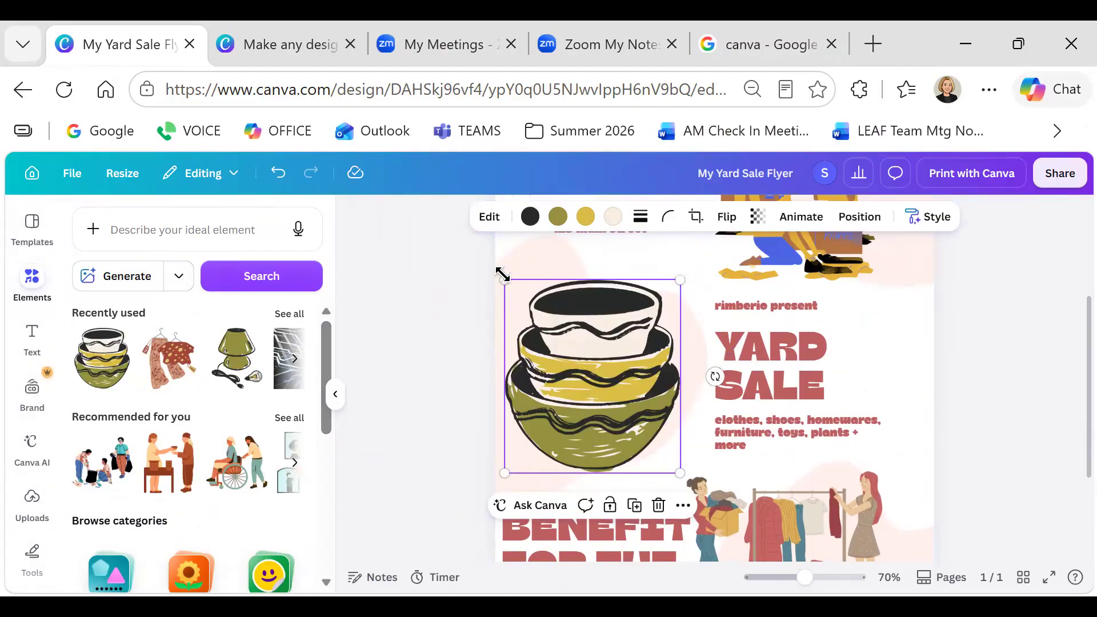
left_click_drag(504, 279, 529, 427)
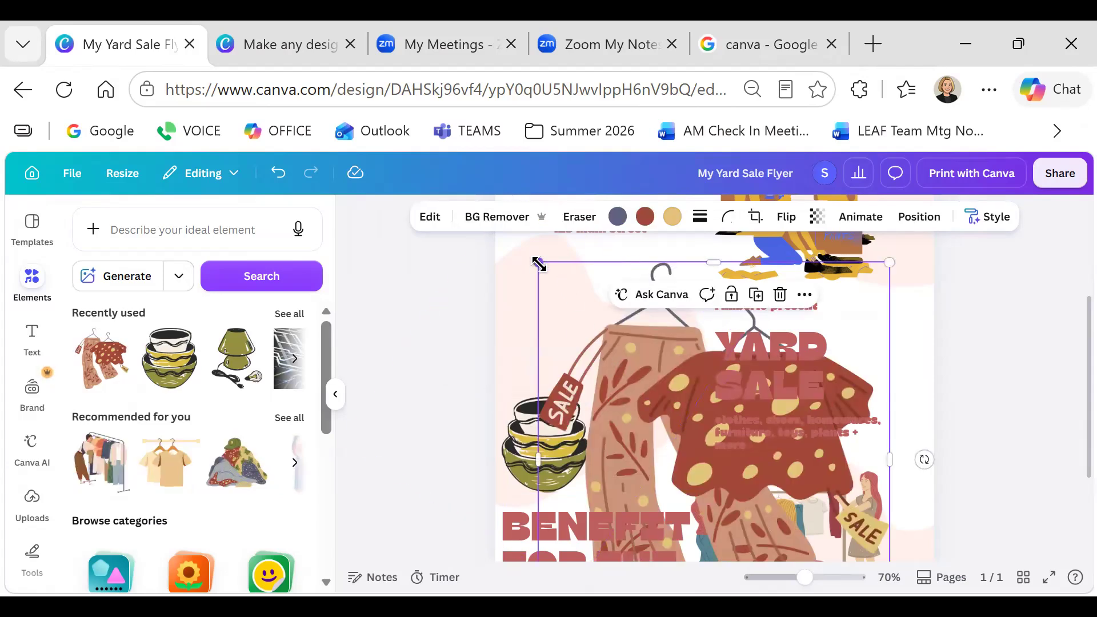
left_click_drag(540, 256, 552, 223)
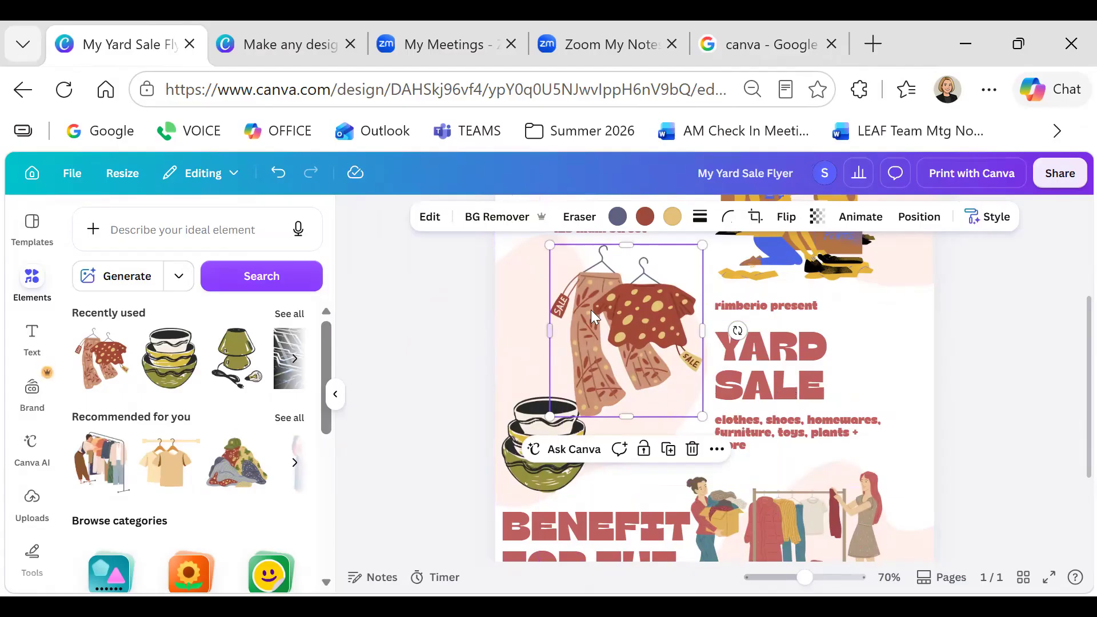
left_click_drag(549, 243, 583, 281)
left_click_drag(640, 369, 613, 339)
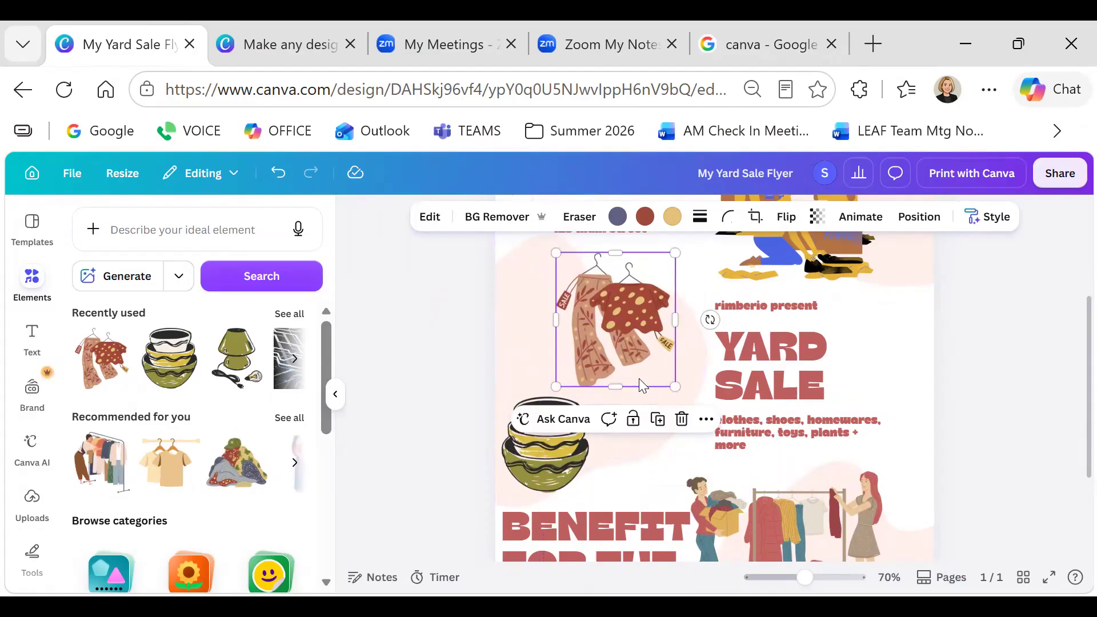
scroll(800, 389, "up", 3)
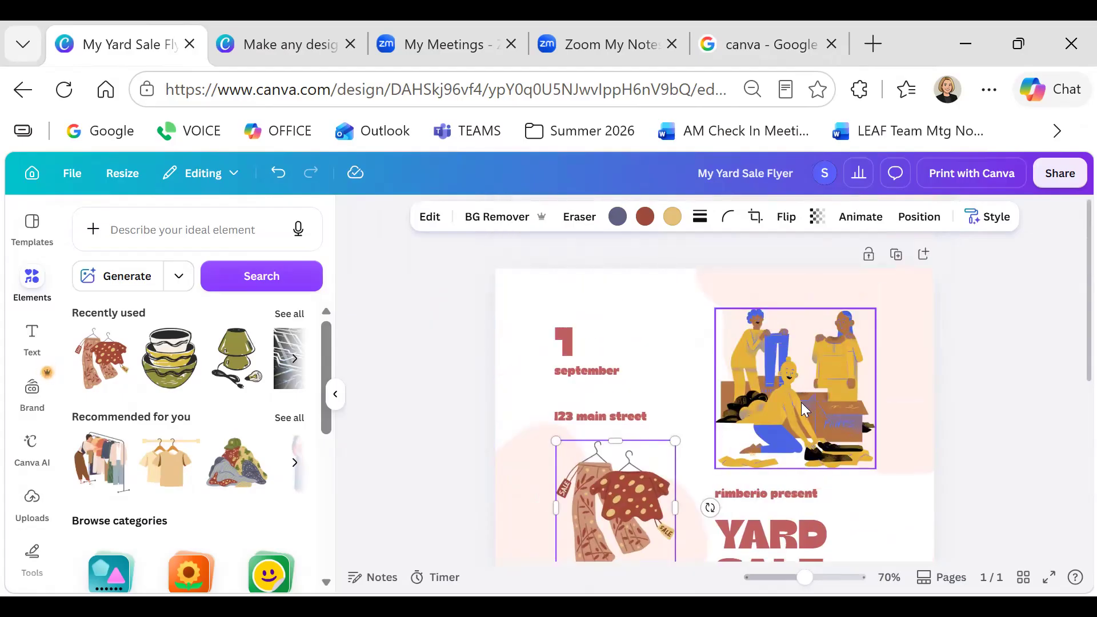
scroll(801, 403, "down", 2)
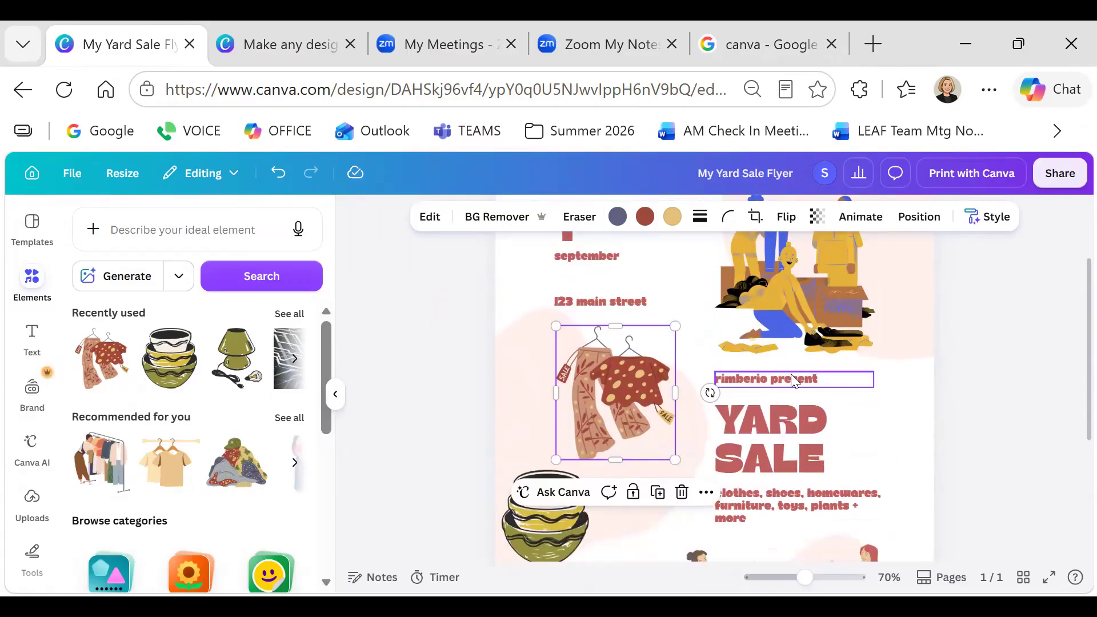
left_click(792, 379)
left_click(821, 380)
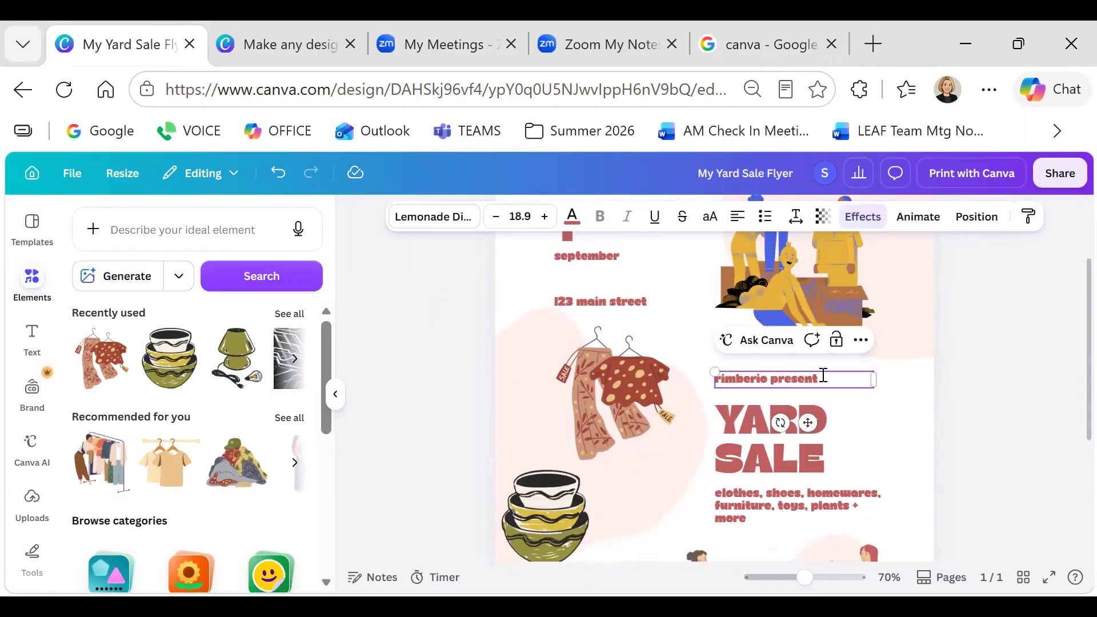
left_click_drag(824, 375, 710, 376)
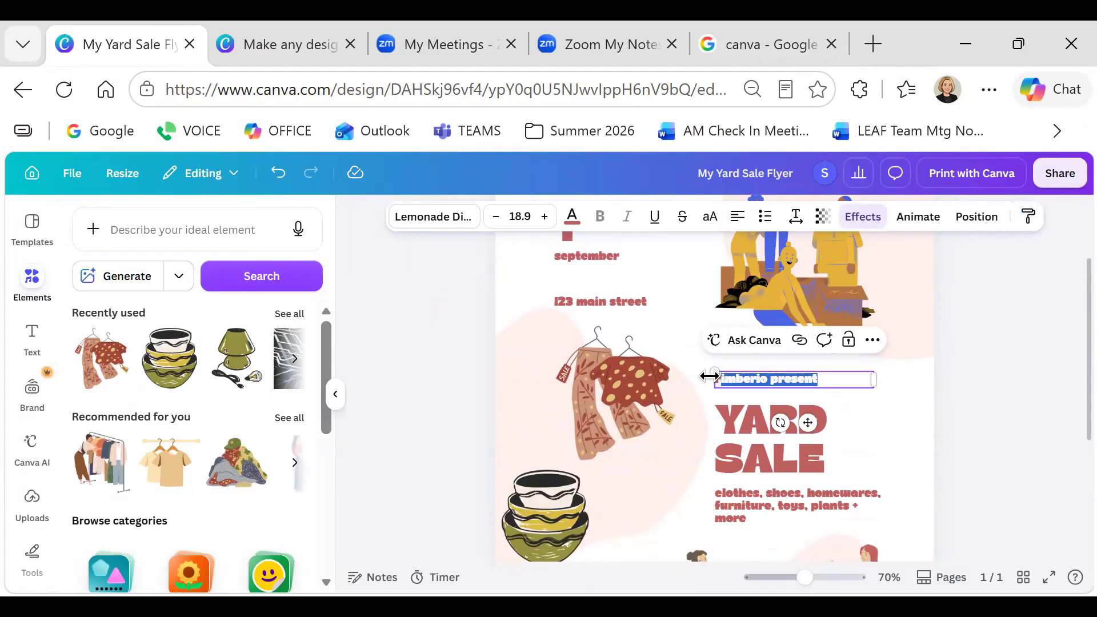
type("scho")
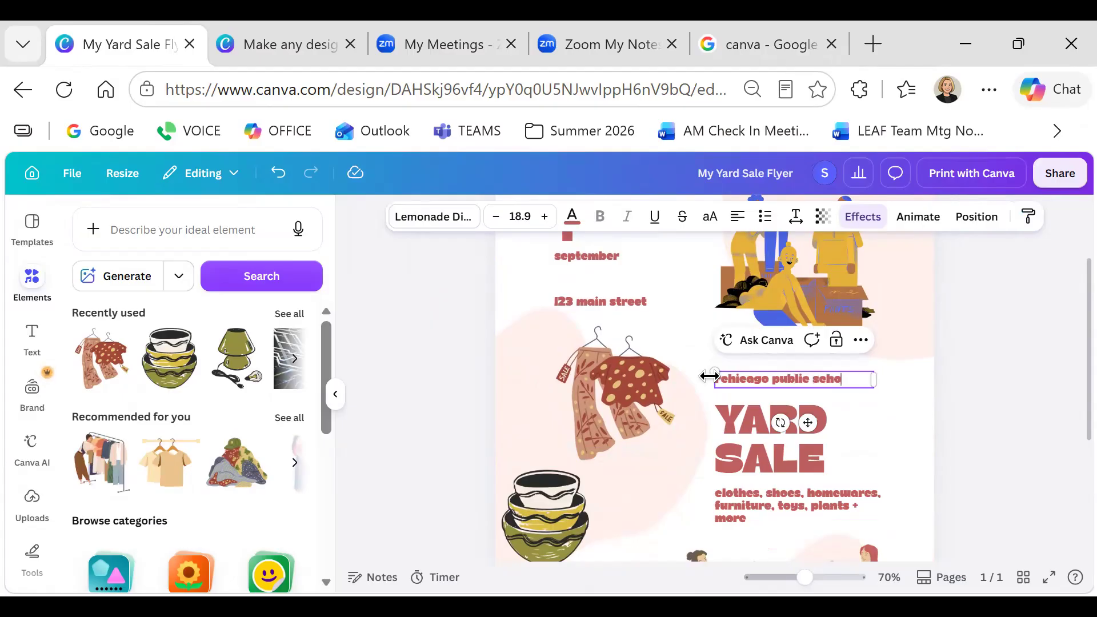
type("ols")
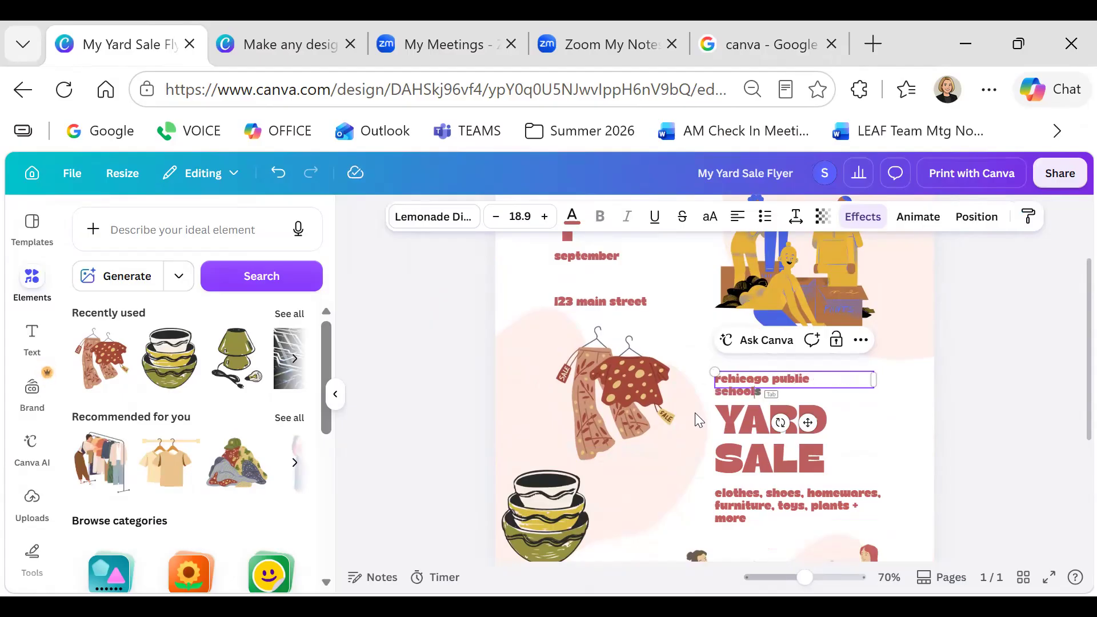
left_click_drag(878, 377, 891, 379)
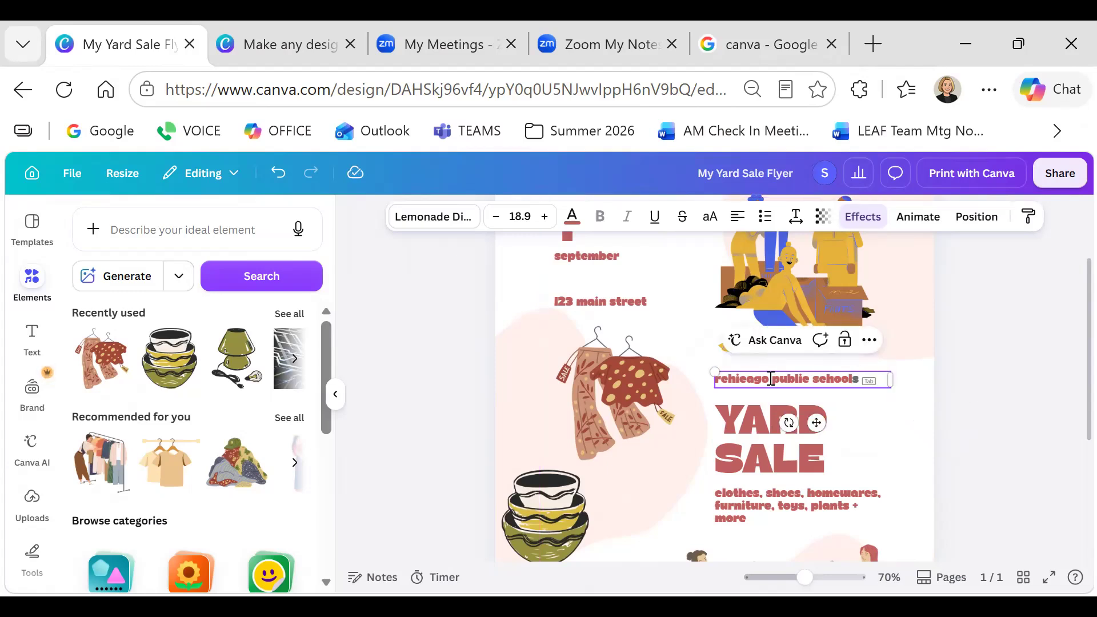
left_click(724, 380)
key("BackSpace")
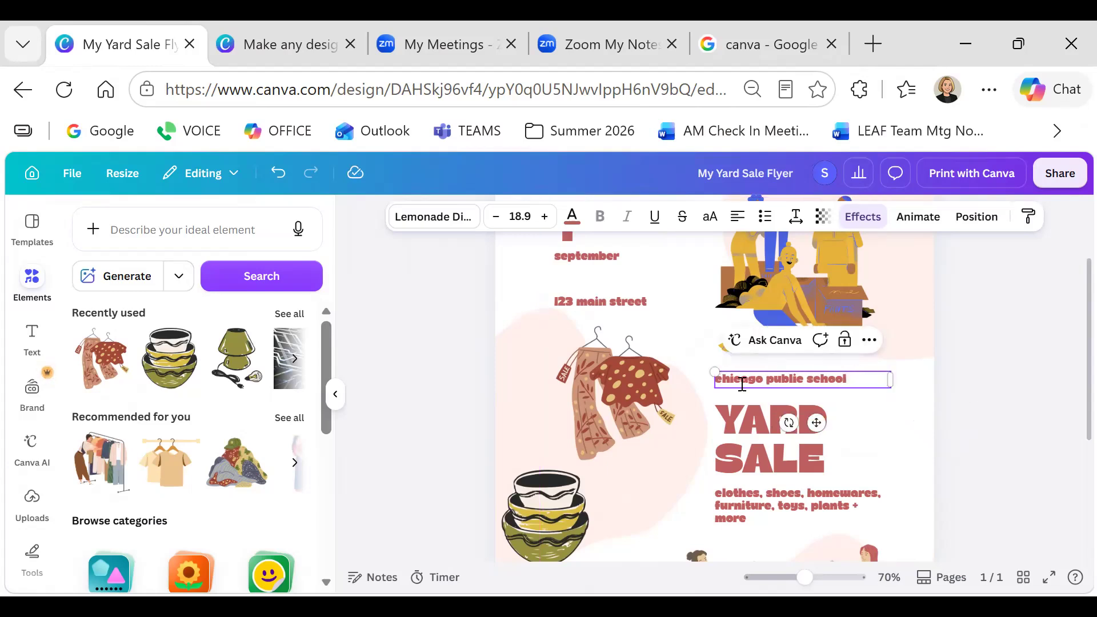
scroll(599, 400, "up", 2)
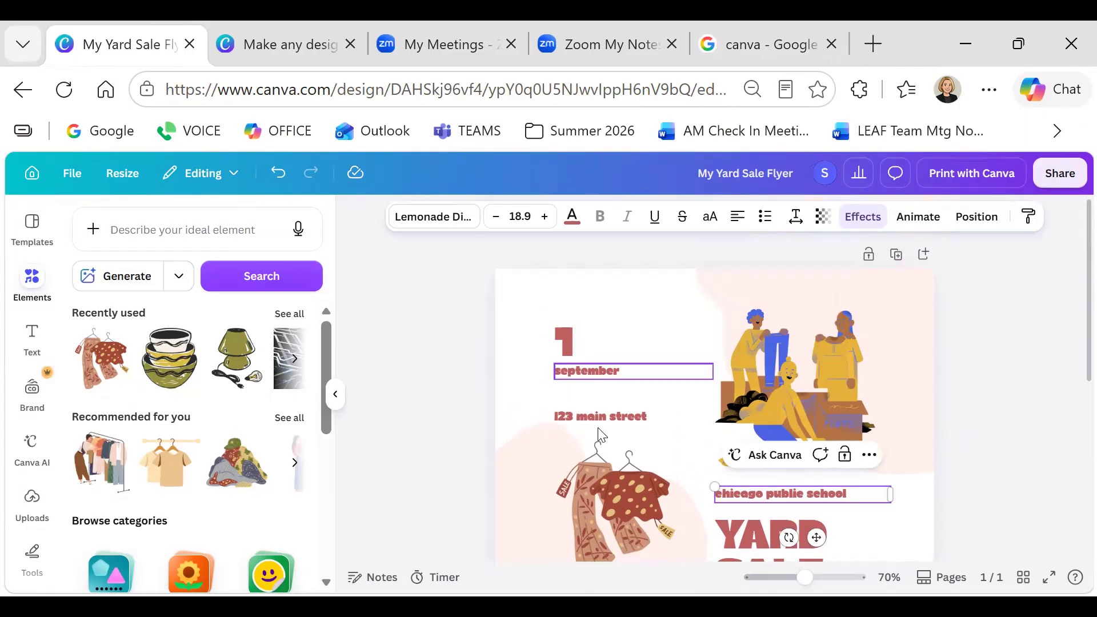
left_click(596, 412)
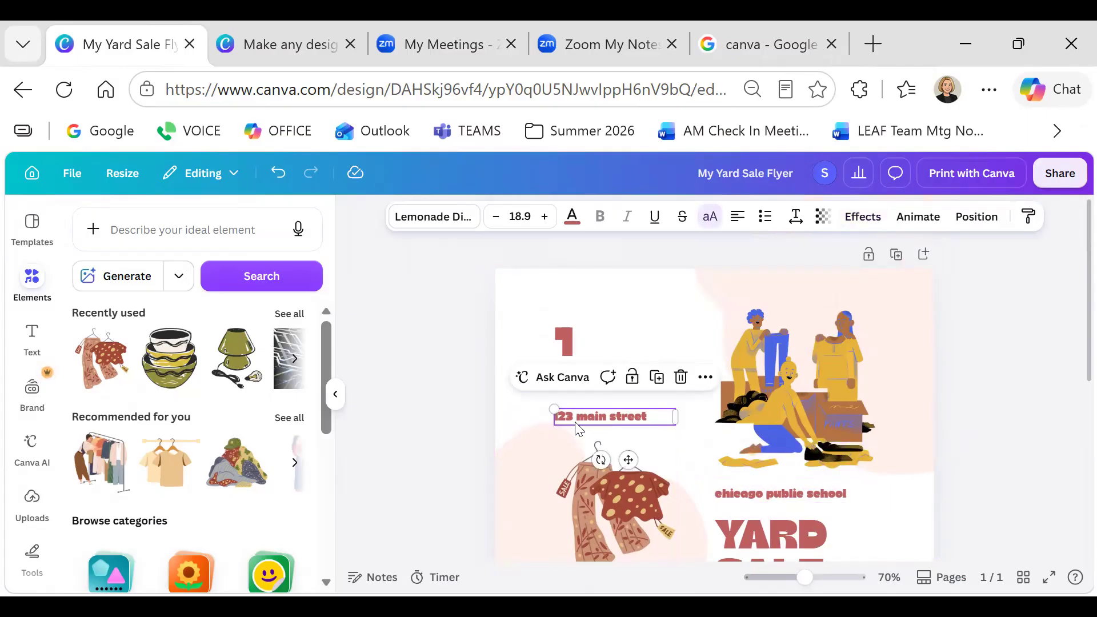
left_click_drag(577, 422, 577, 393)
scroll(849, 351, "down", 4)
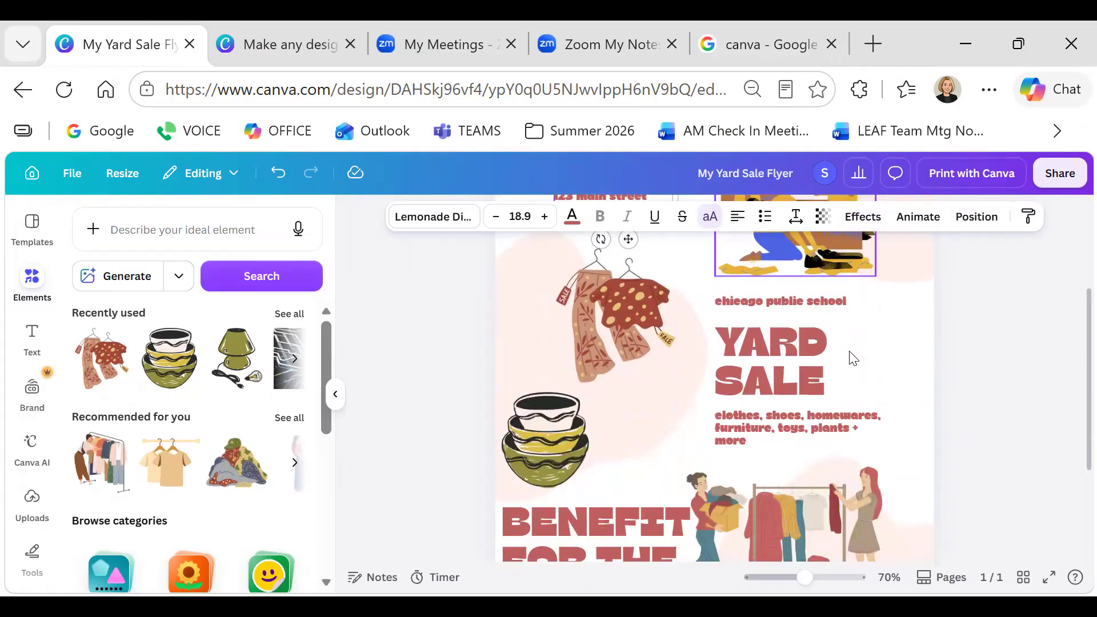
scroll(840, 359, "down", 2)
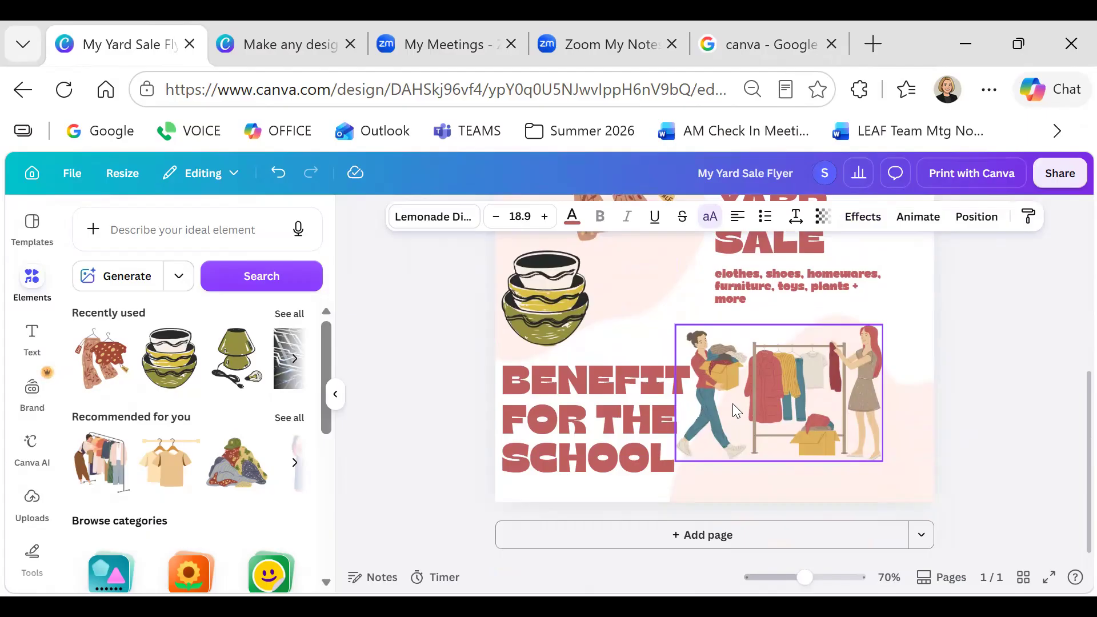
scroll(733, 403, "up", 6)
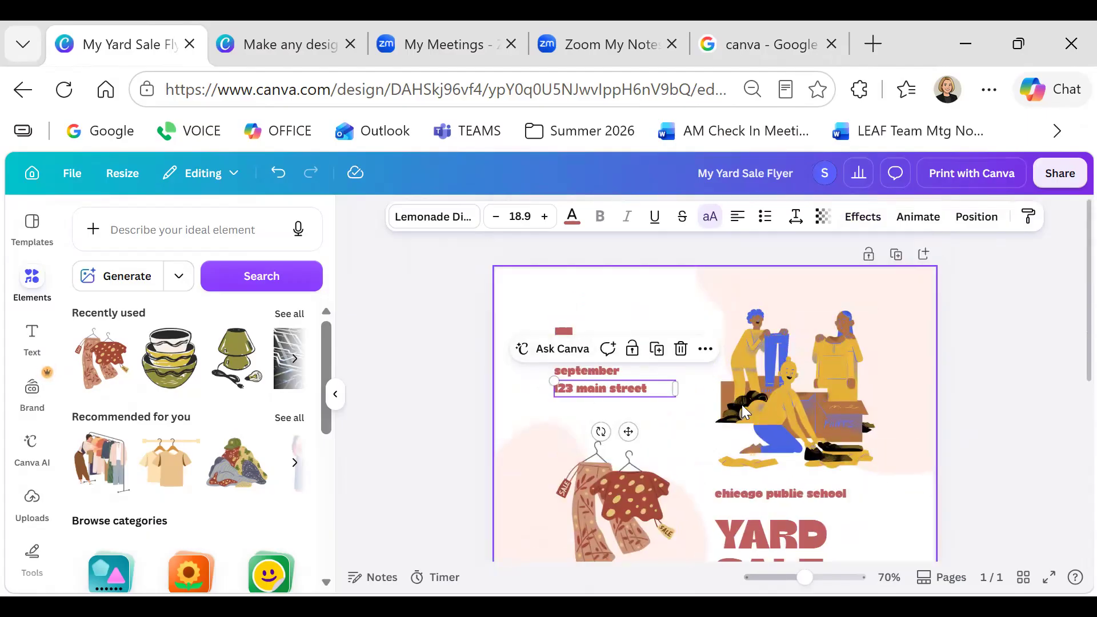
scroll(742, 405, "down", 2)
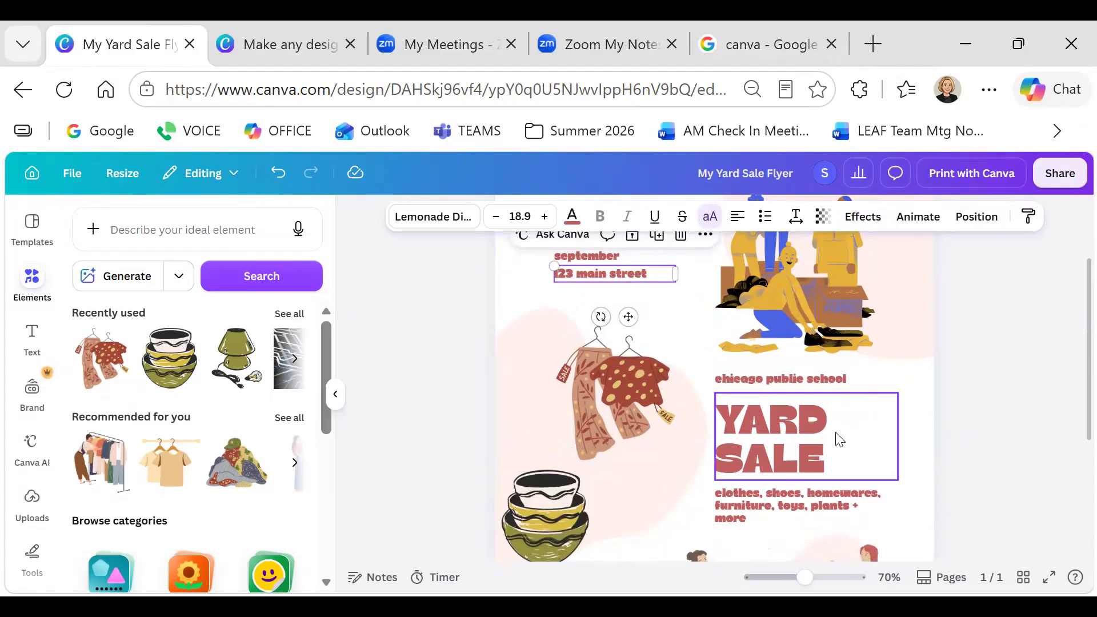
scroll(839, 438, "down", 4)
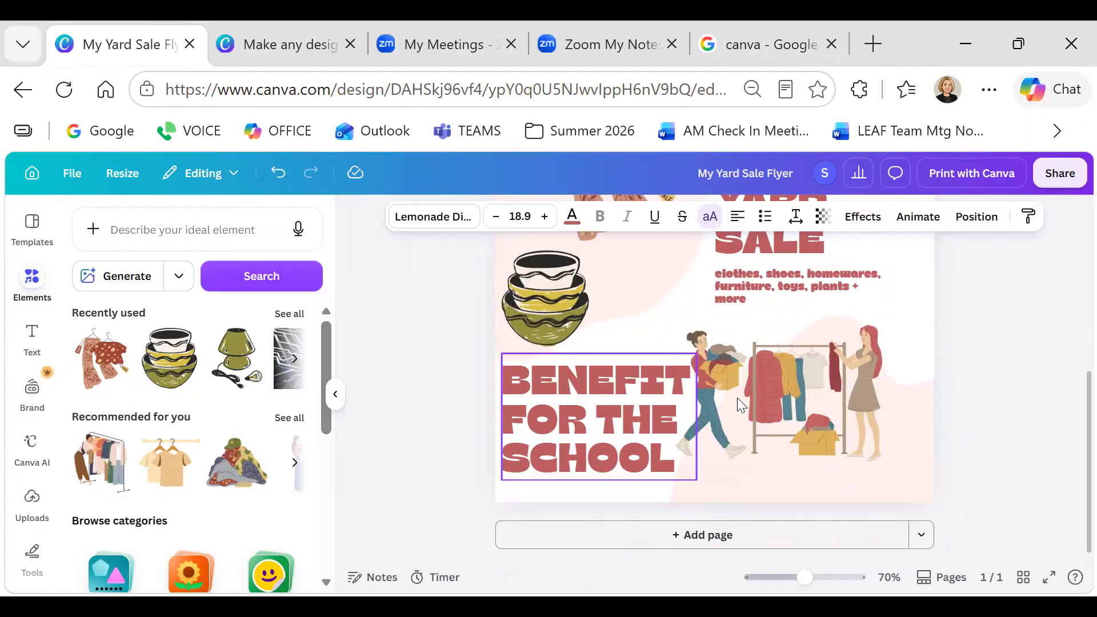
Delete the clothes-rack illustration and search Elements for 'plants' graphics
left_click(779, 375)
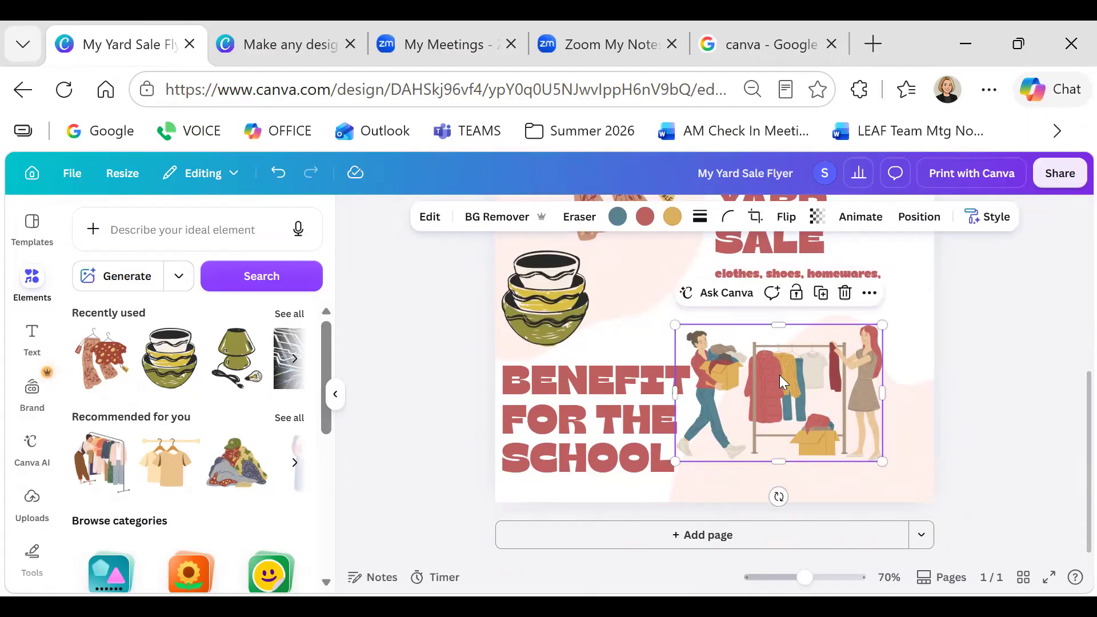
left_click(844, 293)
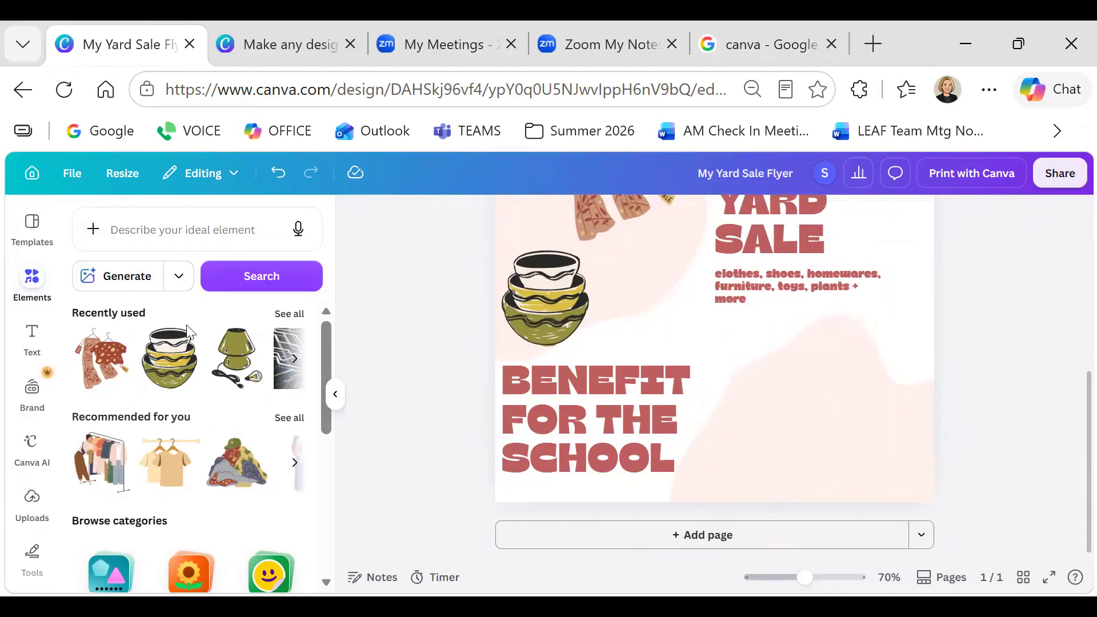
left_click(282, 315)
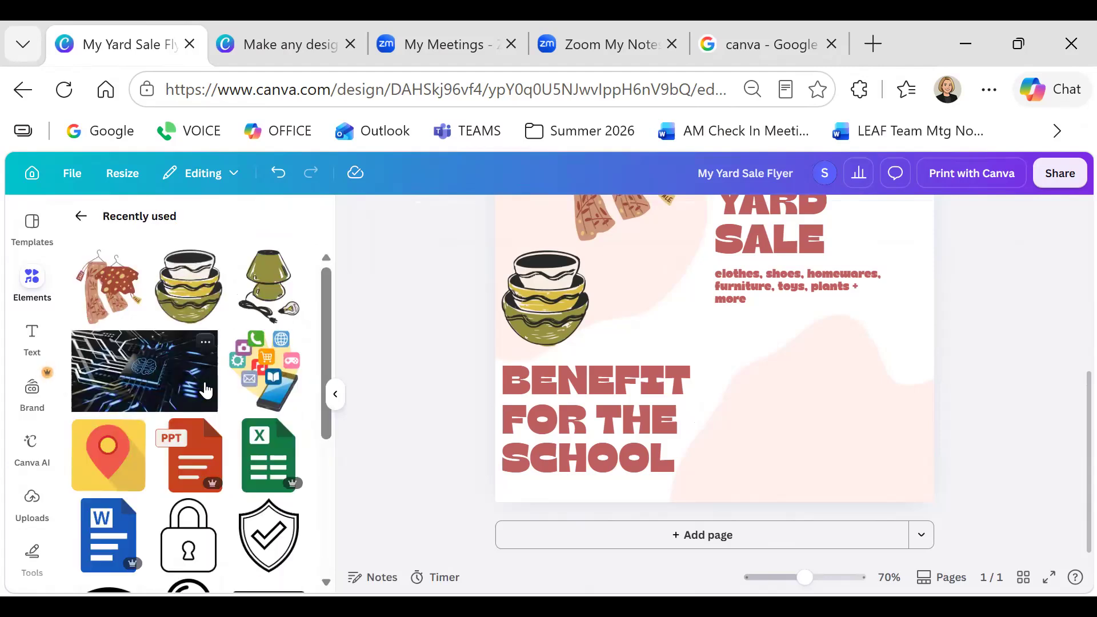
left_click(82, 219)
left_click(217, 229)
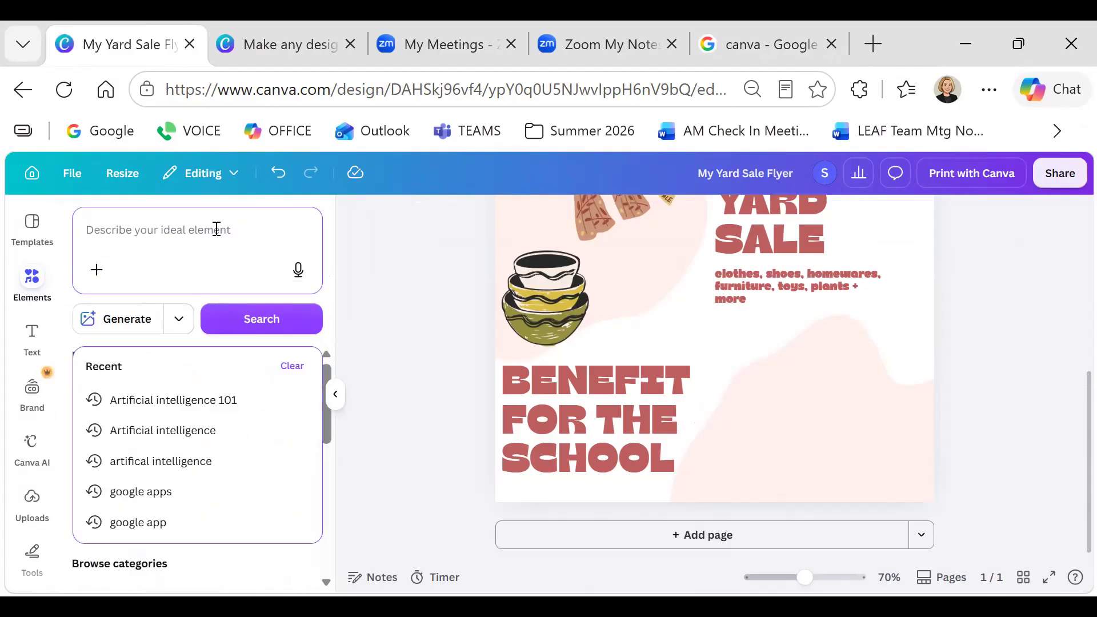
type("plants")
key("Return")
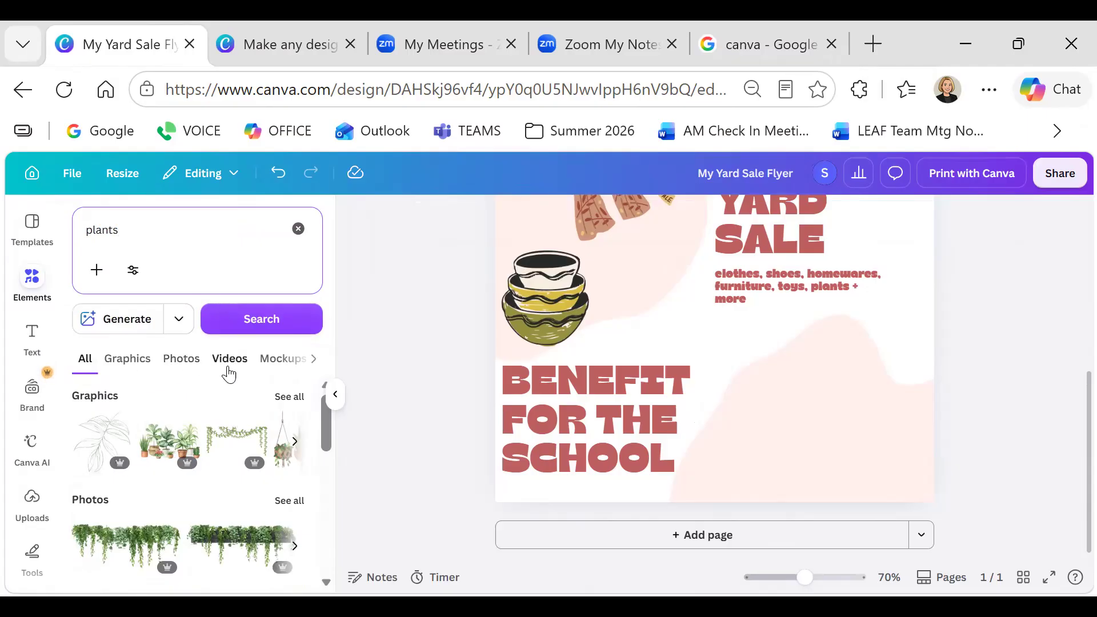
scroll(229, 394, "down", 5)
scroll(228, 392, "up", 5)
left_click(129, 361)
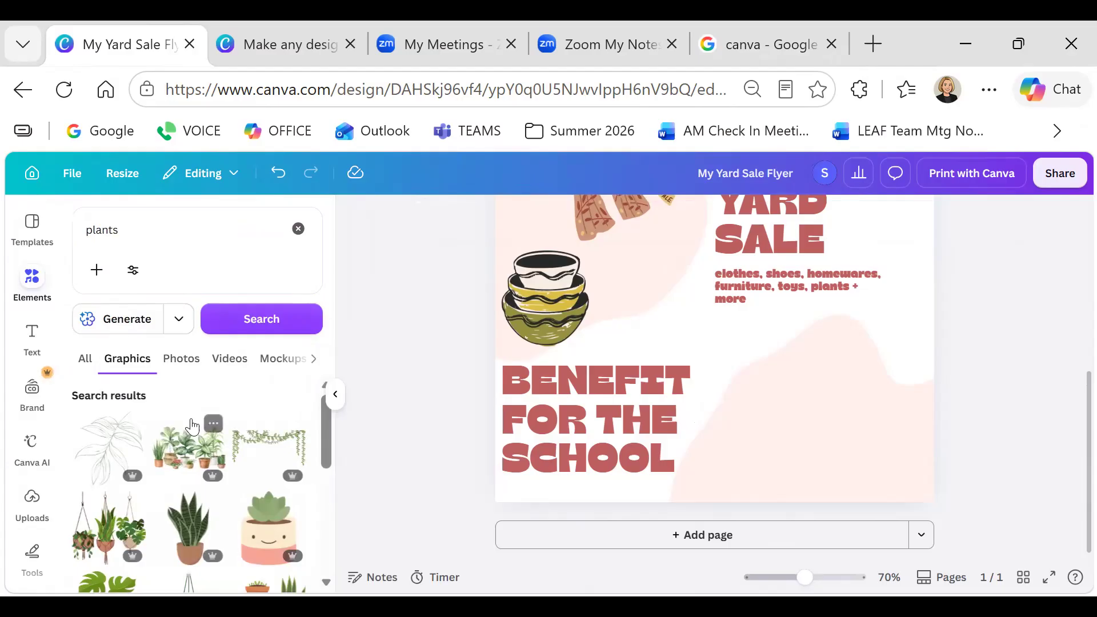
scroll(192, 426, "down", 2)
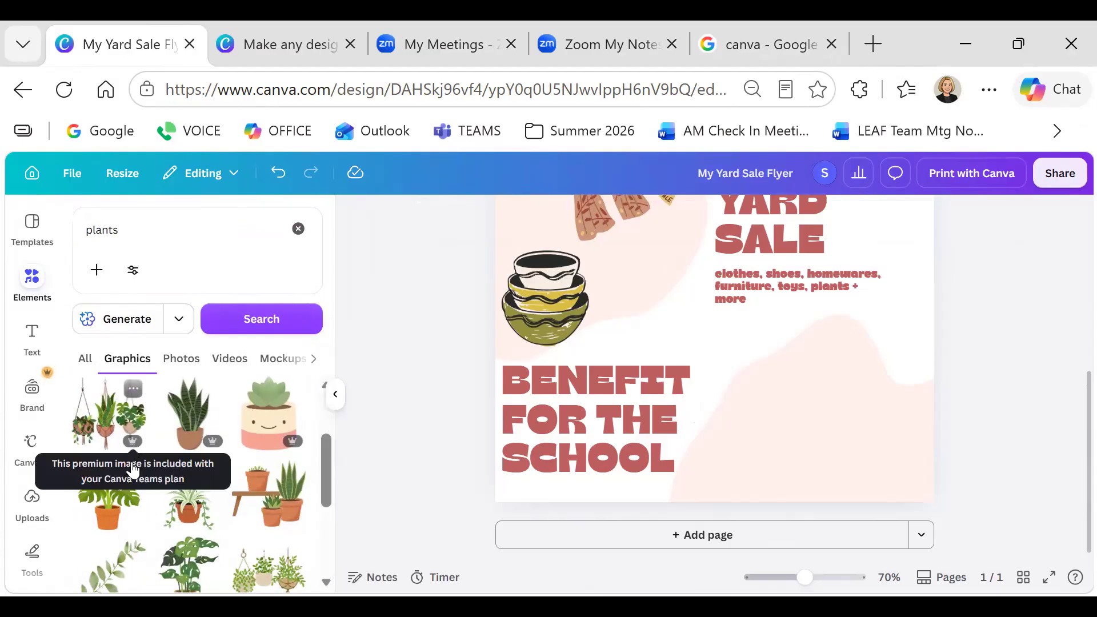
Add a potted monstera, shrink it, and place it in the lower-right corner
left_click_drag(111, 493, 403, 446)
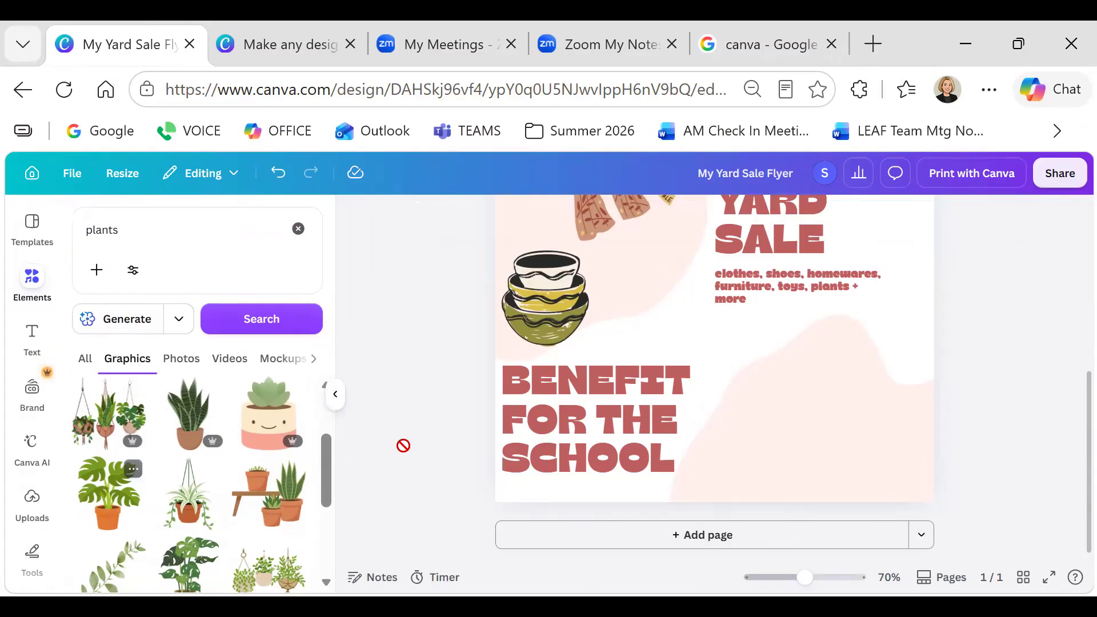
left_click_drag(613, 400, 687, 273)
scroll(779, 358, "up", 2)
left_click_drag(654, 345, 819, 508)
left_click_drag(856, 554, 741, 388)
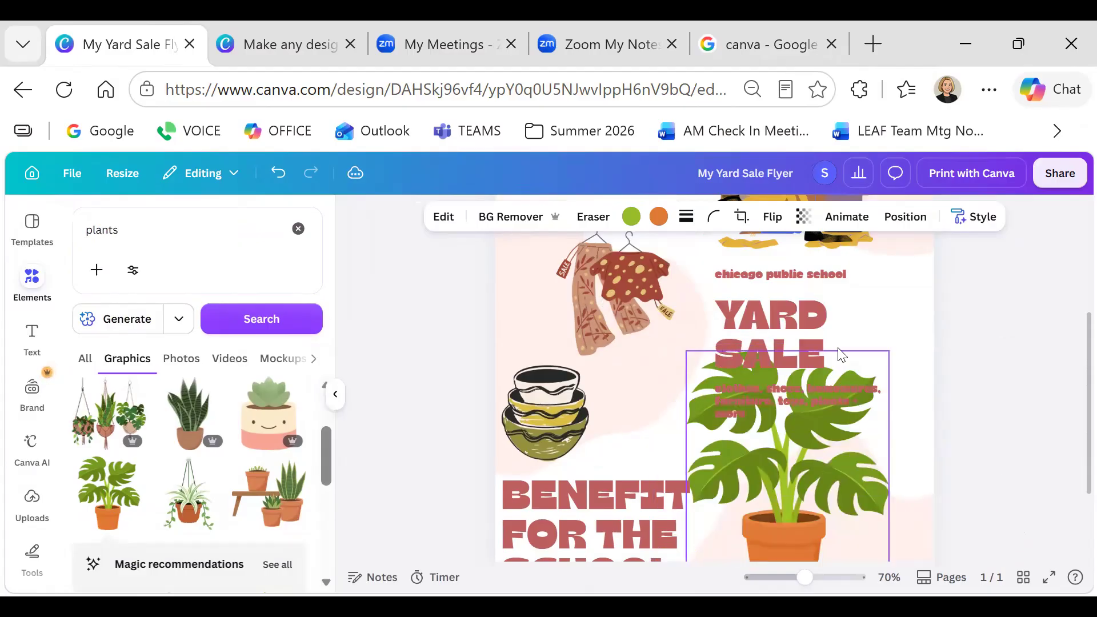
left_click_drag(888, 351, 835, 483)
left_click_drag(731, 505, 848, 476)
Add a eucalyptus sprig, shrink it, and set it beside the stacked bowls
scroll(271, 444, "down", 3)
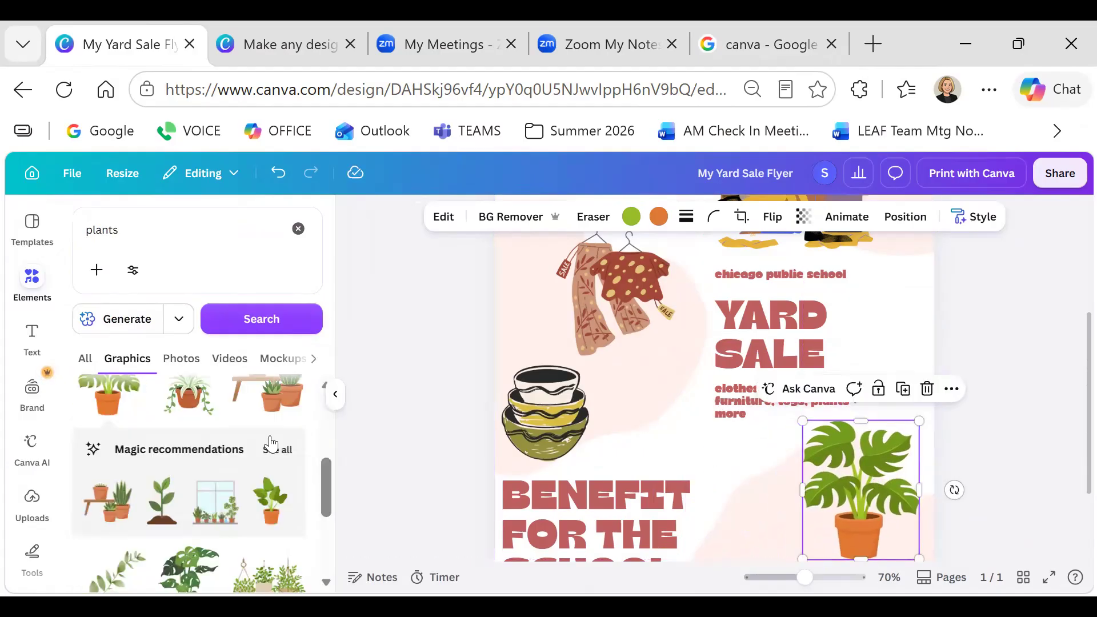
scroll(271, 443, "down", 3)
scroll(271, 443, "up", 3)
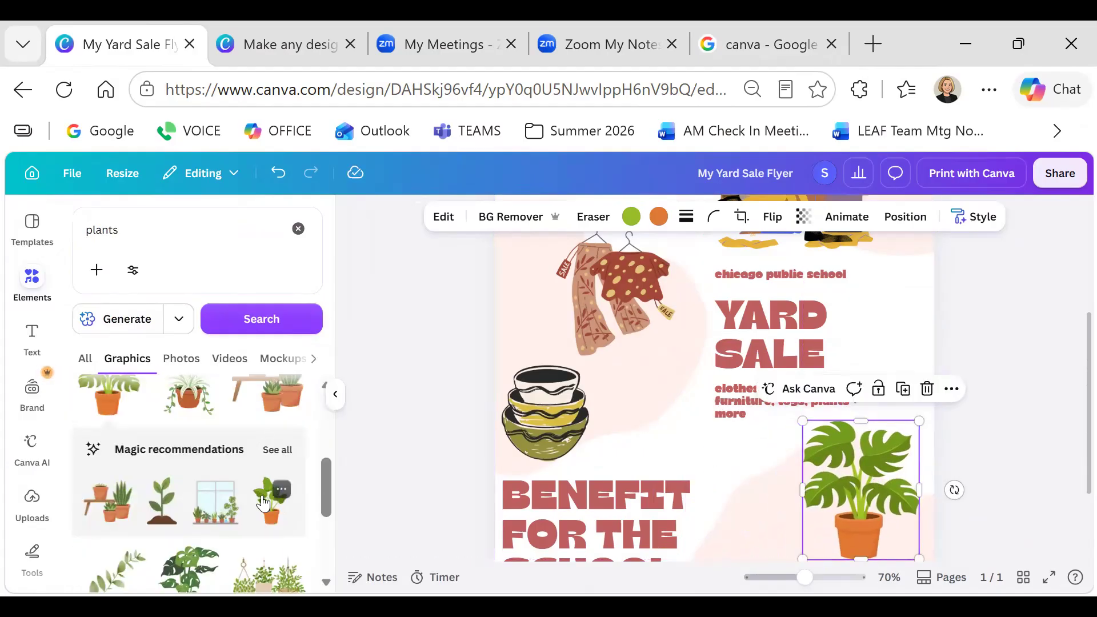
scroll(189, 497, "down", 2)
left_click_drag(99, 483, 624, 375)
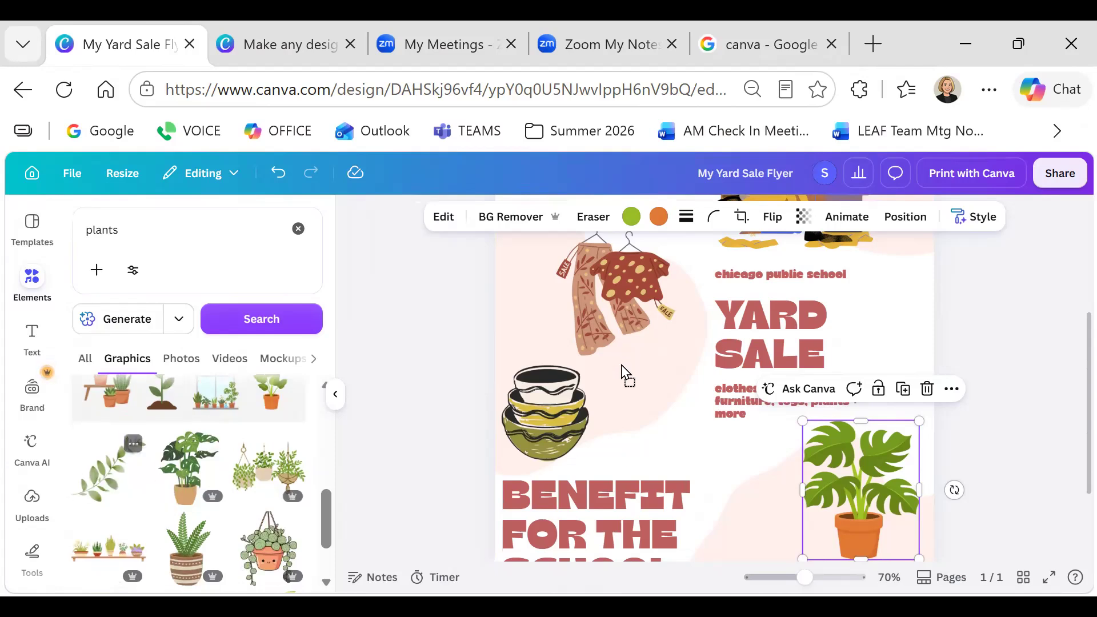
left_click_drag(603, 323, 603, 323)
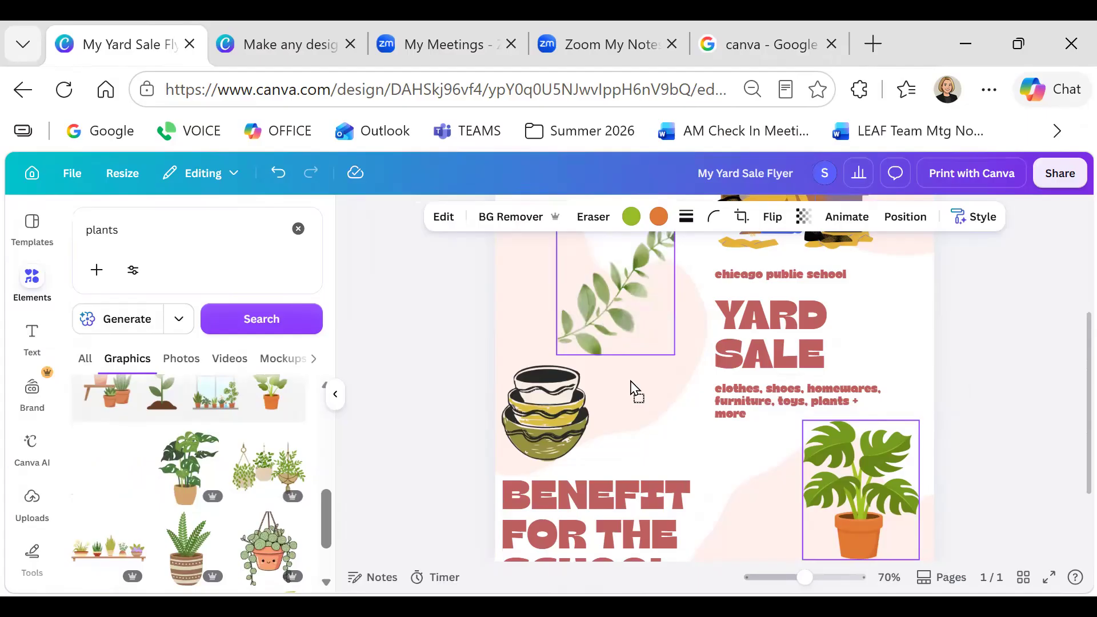
left_click_drag(853, 367, 853, 368)
mouse_move(950, 338)
left_mouse_down()
mouse_move(759, 460)
mouse_move(718, 536)
mouse_move(693, 335)
left_mouse_up()
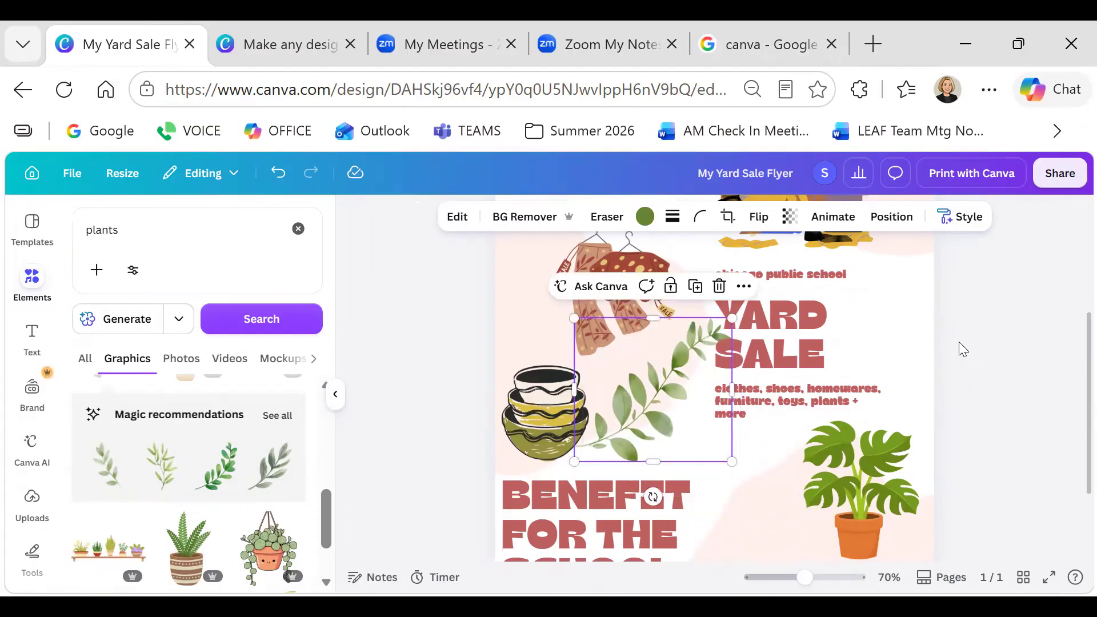
left_click(437, 360)
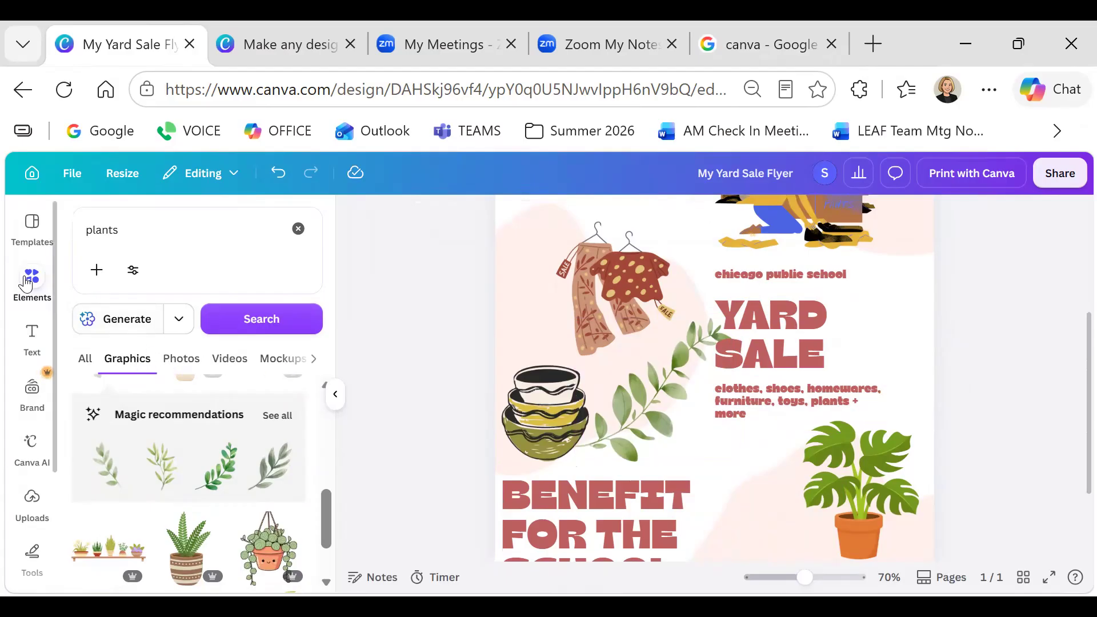
Hide the side panel and delete the people-sorting-clothes illustration at the top right
left_click(336, 394)
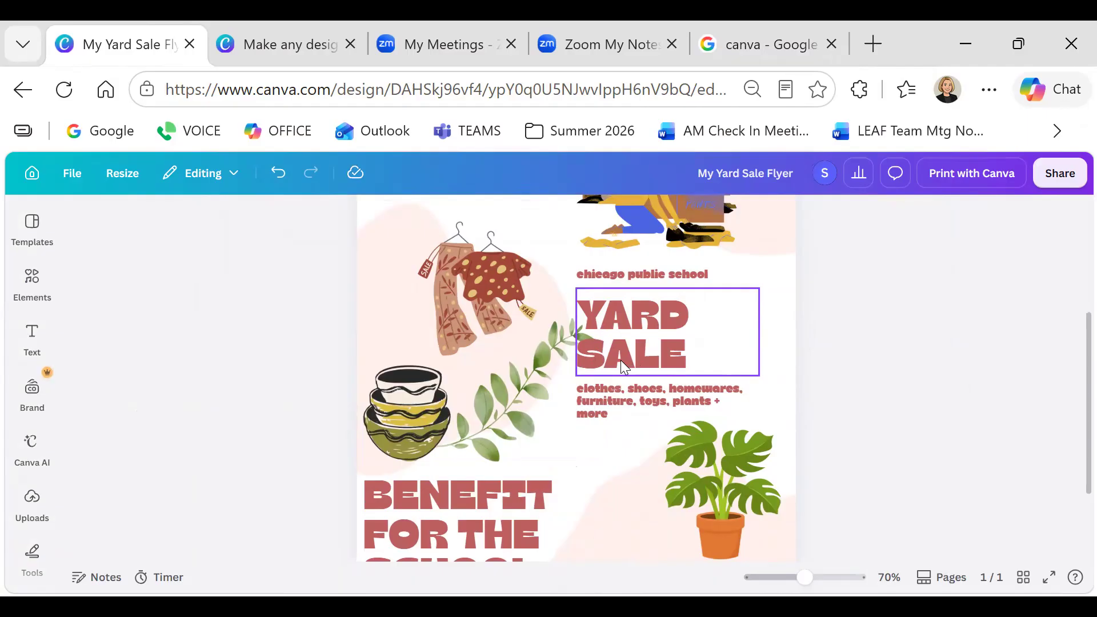
scroll(622, 354, "up", 4)
scroll(666, 353, "down", 2)
scroll(666, 353, "up", 2)
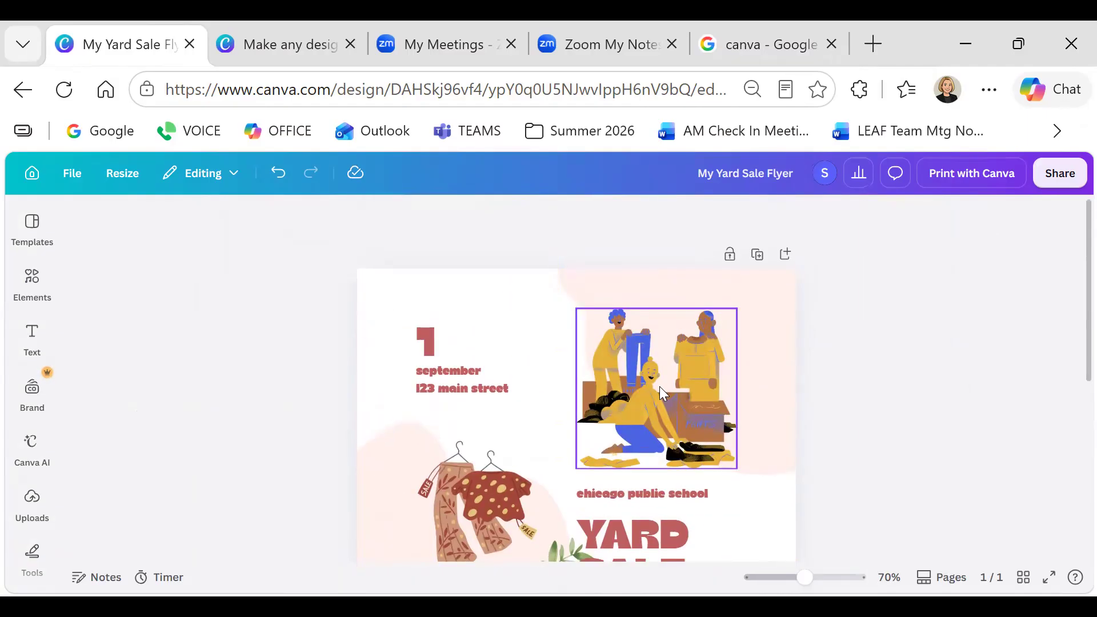
left_click(659, 386)
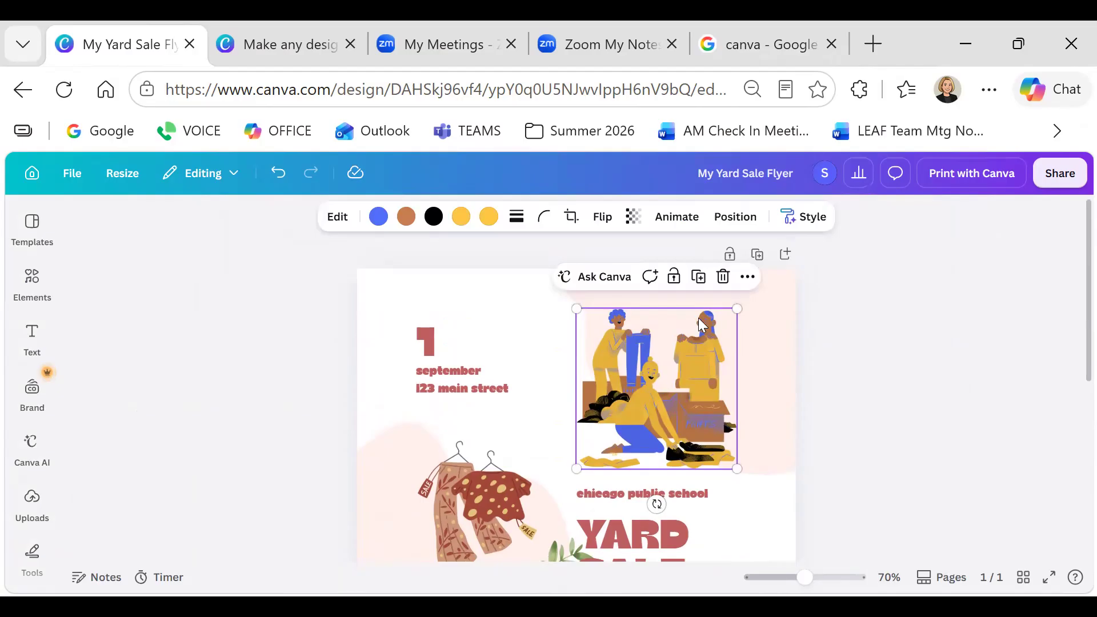
left_click(723, 277)
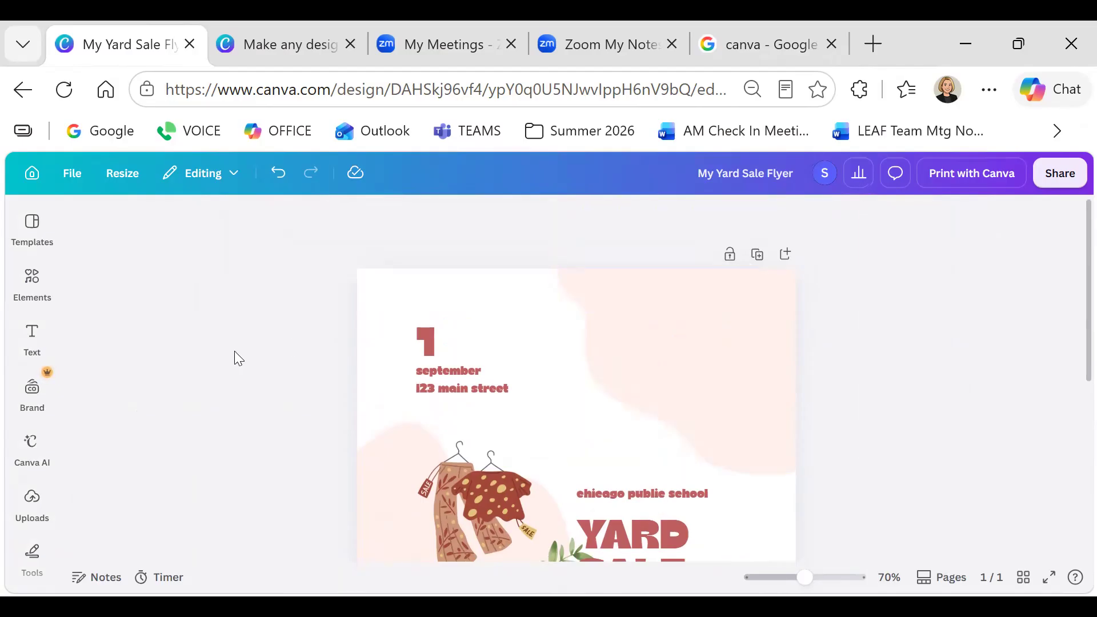
left_click(29, 279)
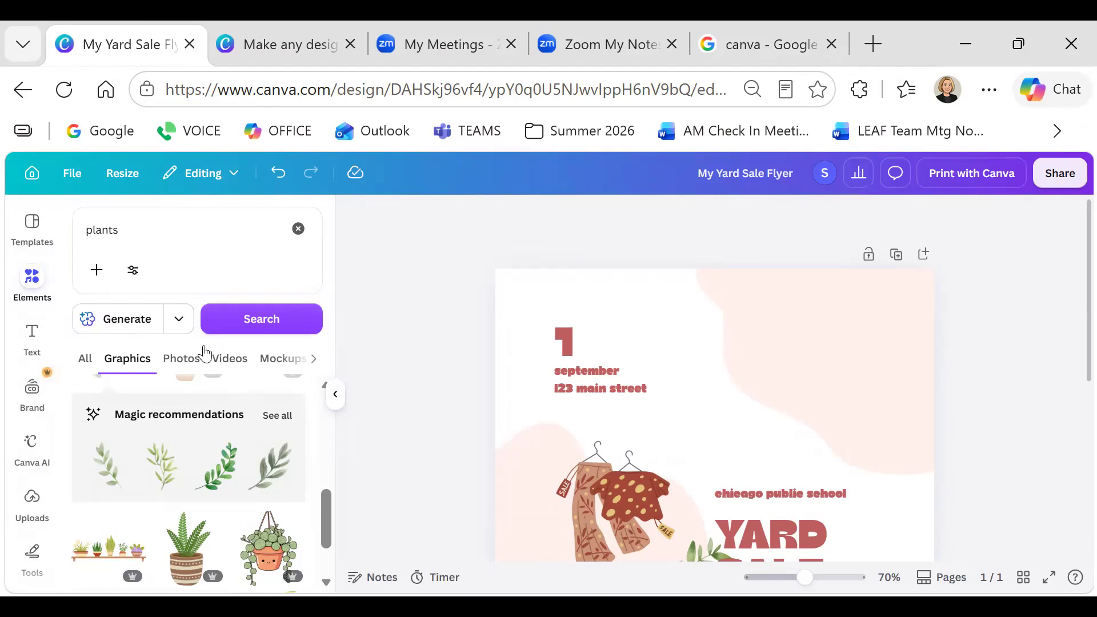
Search elements for 'clothes' and add the shirt, jeans and sneakers graphic to the flyer
left_click_drag(139, 223, 79, 225)
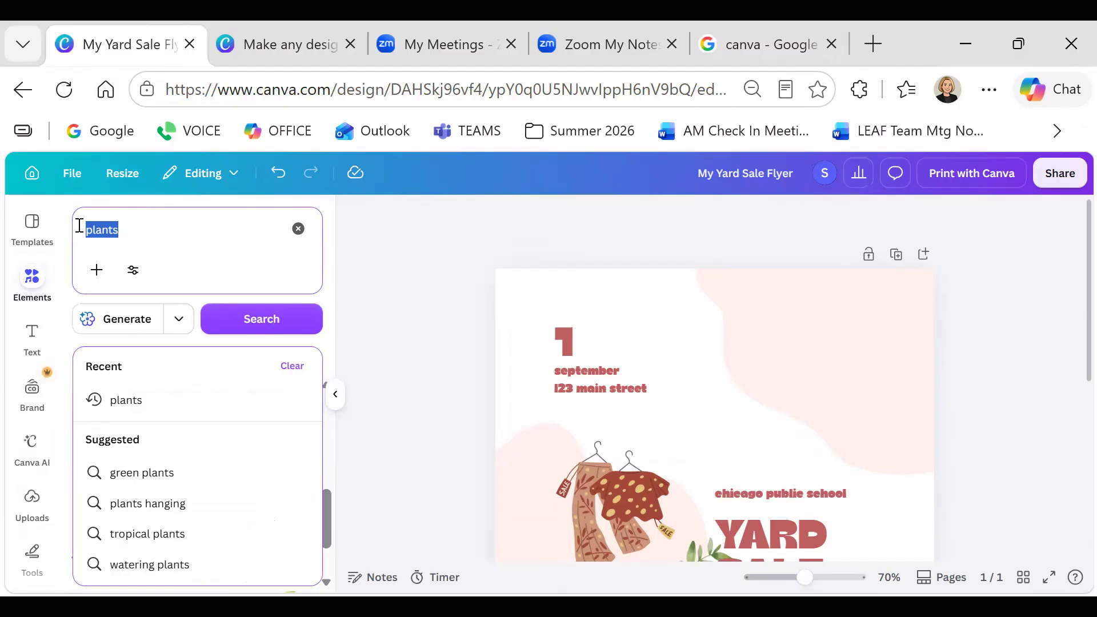
type("clothes")
key("Return")
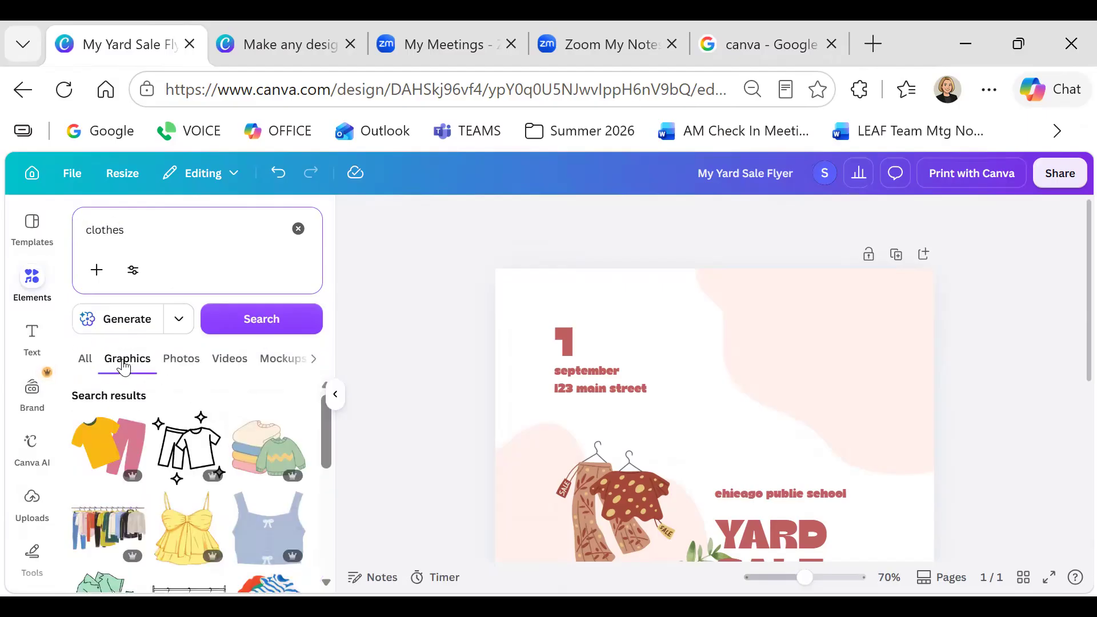
scroll(165, 390, "down", 2)
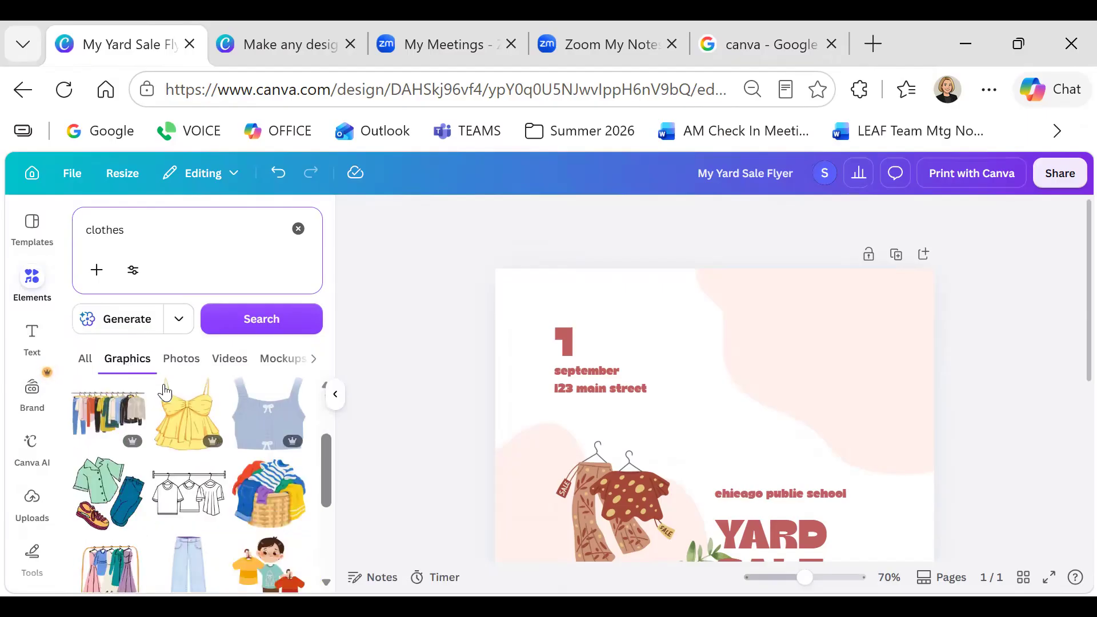
left_click_drag(111, 490, 705, 318)
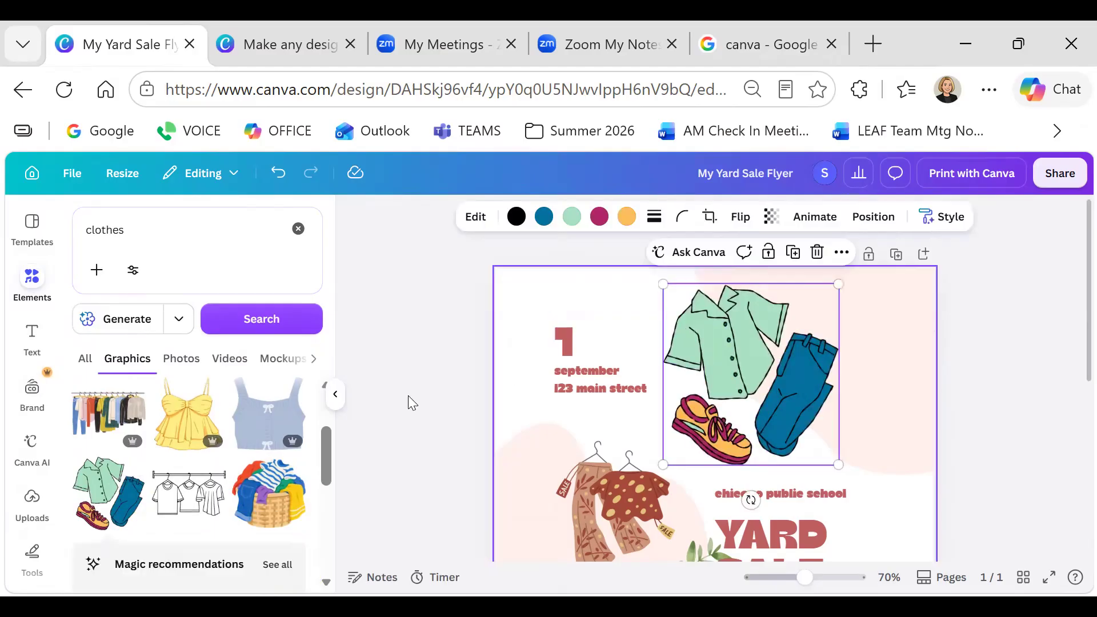
Place the pink shirt-and-shorts graphic at the flyer's lower right
scroll(127, 503, "down", 5)
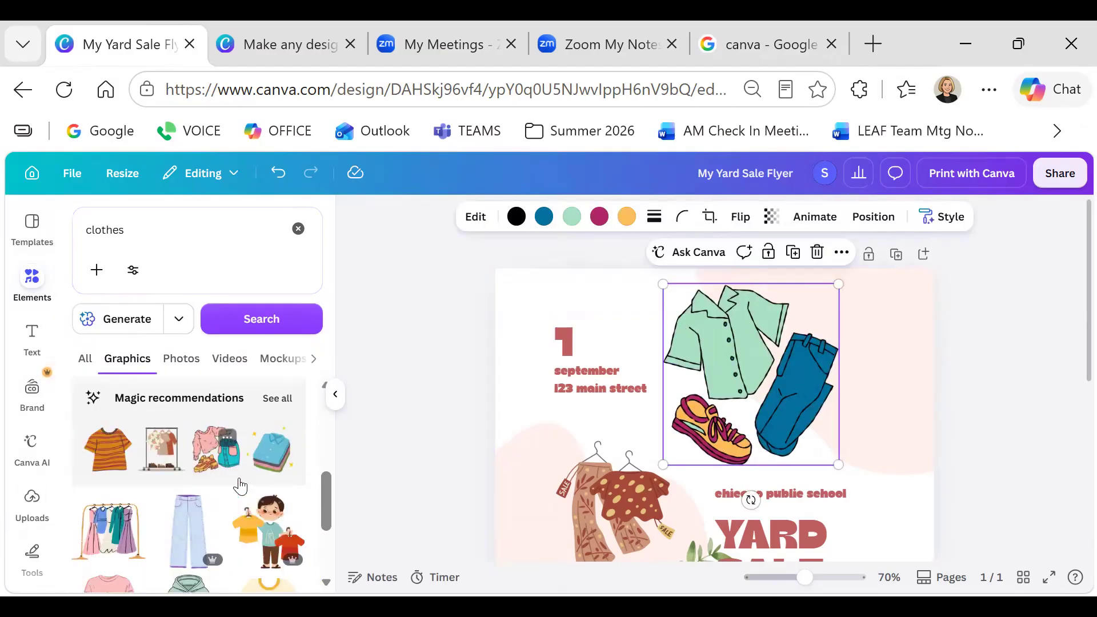
scroll(286, 478, "down", 5)
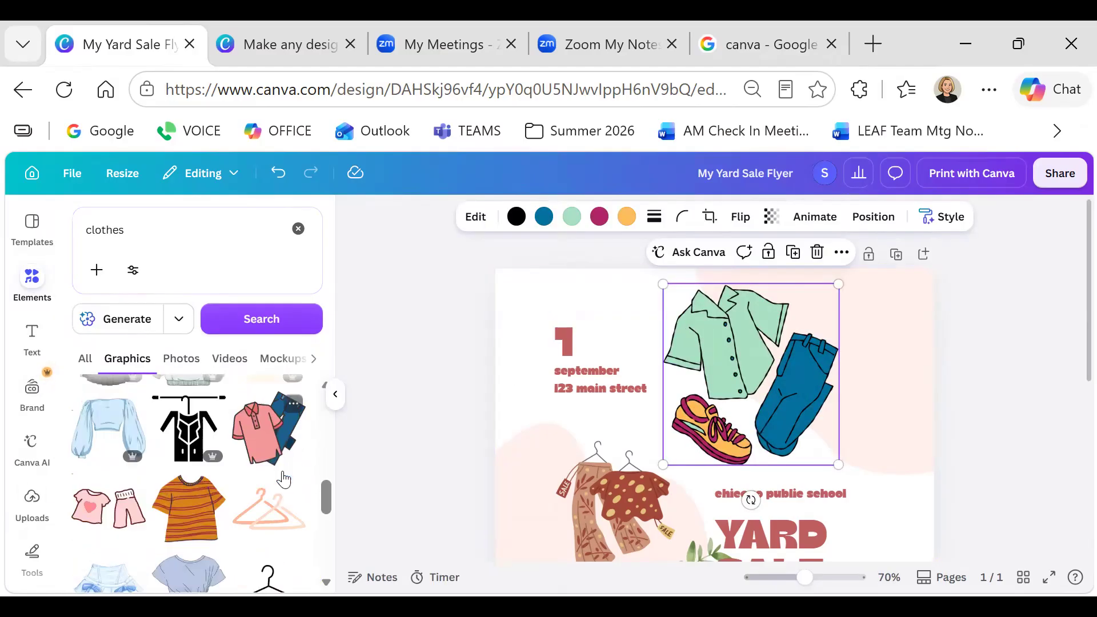
scroll(188, 491, "down", 2)
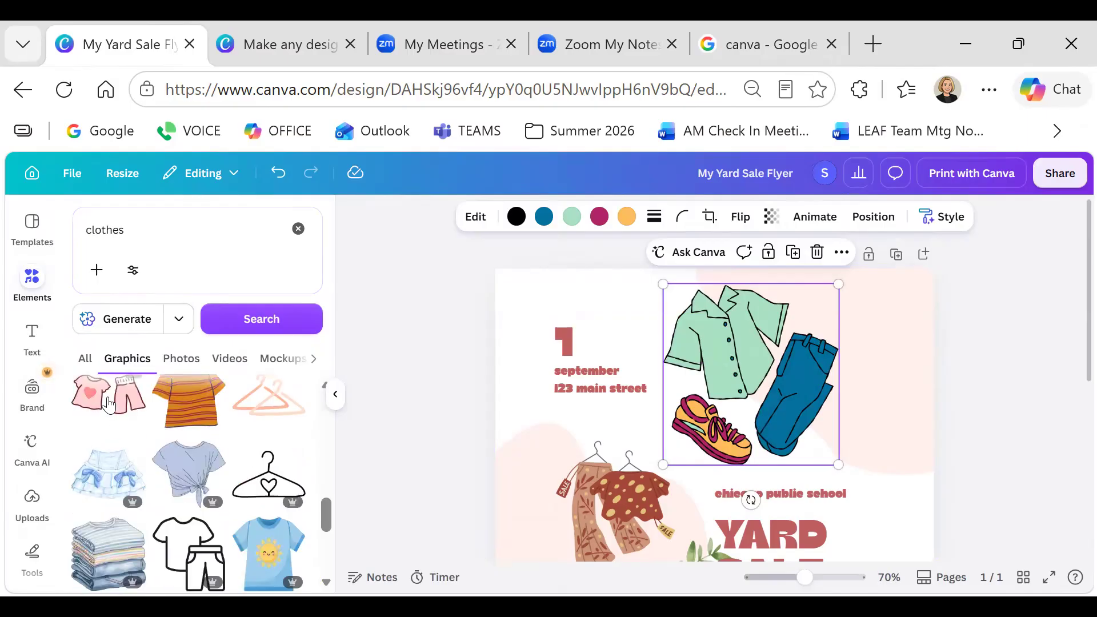
left_click_drag(109, 405, 808, 457)
left_click_drag(794, 417, 869, 437)
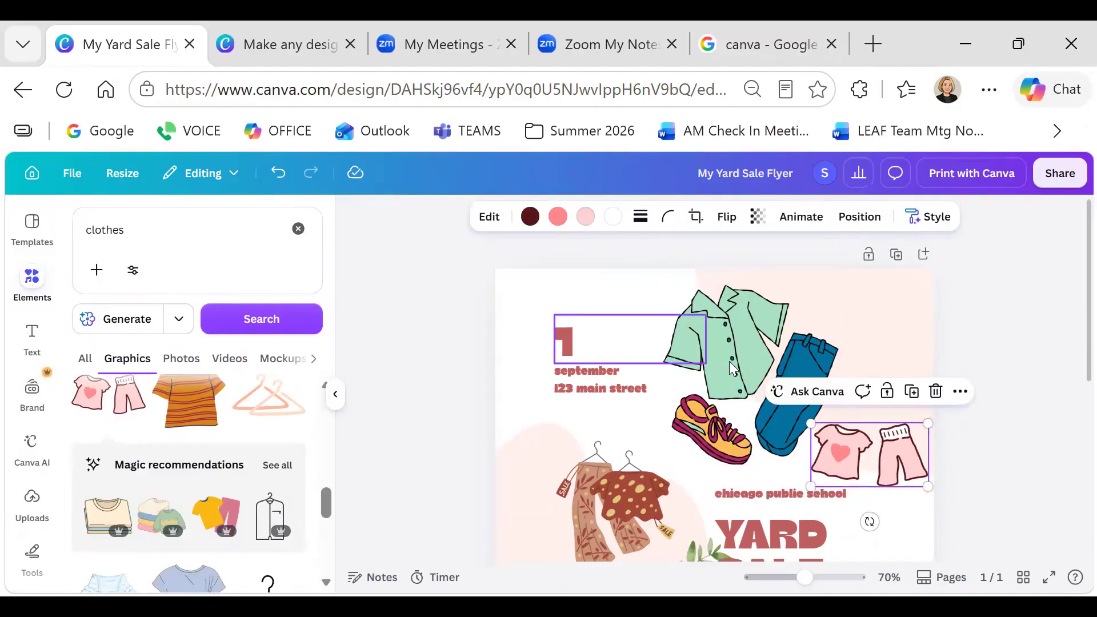
Shrink the shirt, jeans and sneakers graphic and move it higher on the flyer
left_click(730, 359)
left_click_drag(837, 284, 802, 321)
left_click_drag(727, 407, 728, 366)
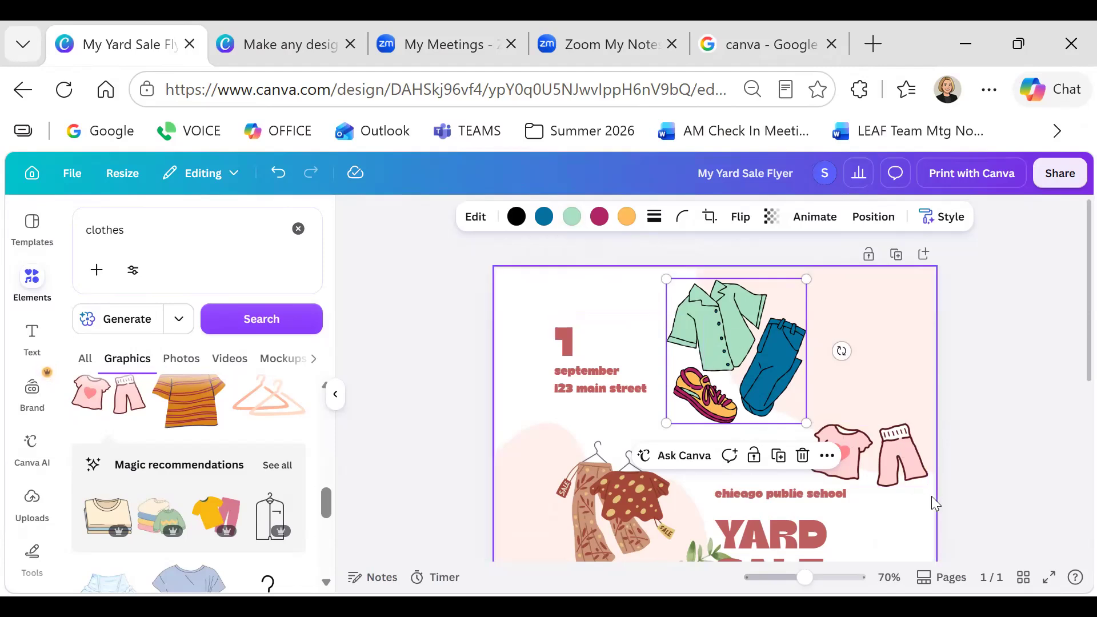
Collapse the graphics panel and scroll the canvas to review the finished flyer
left_click(885, 444)
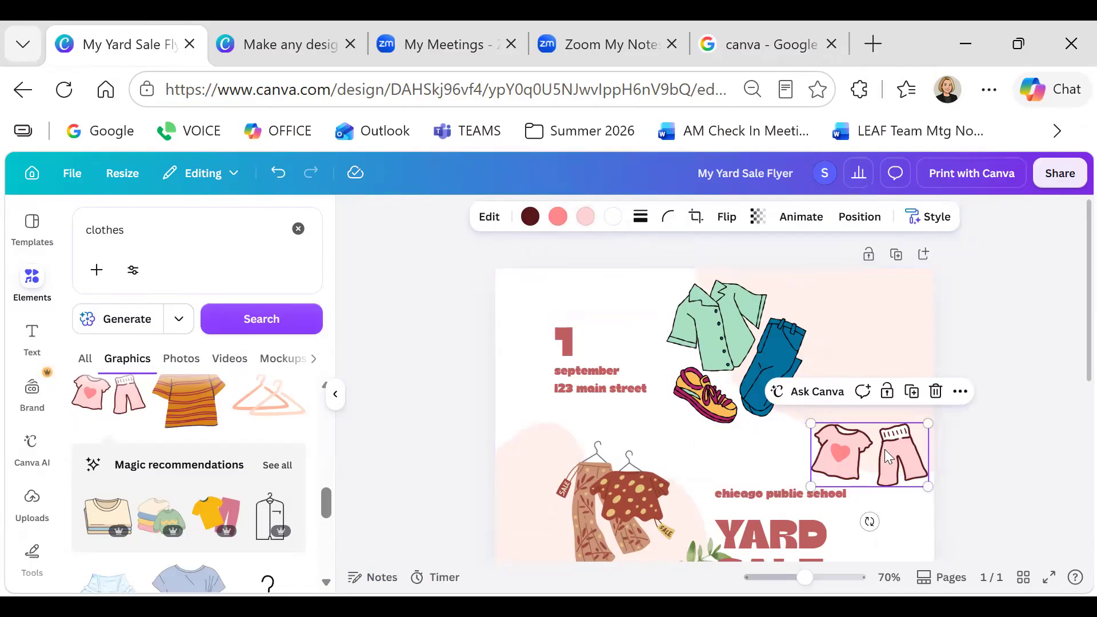
scroll(745, 362, "down", 2)
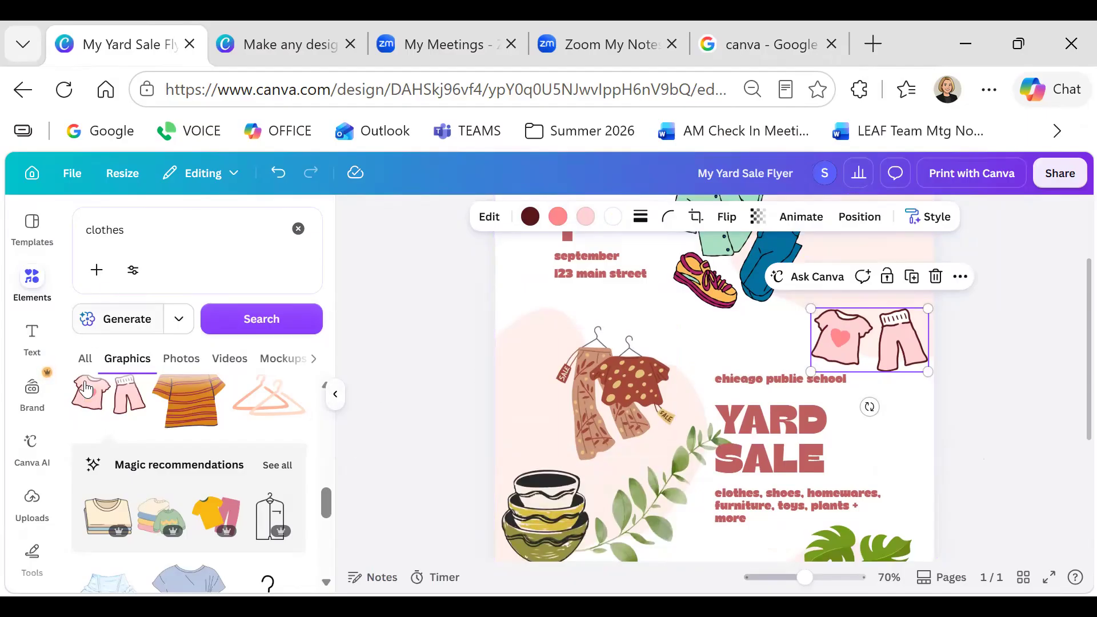
left_click(336, 396)
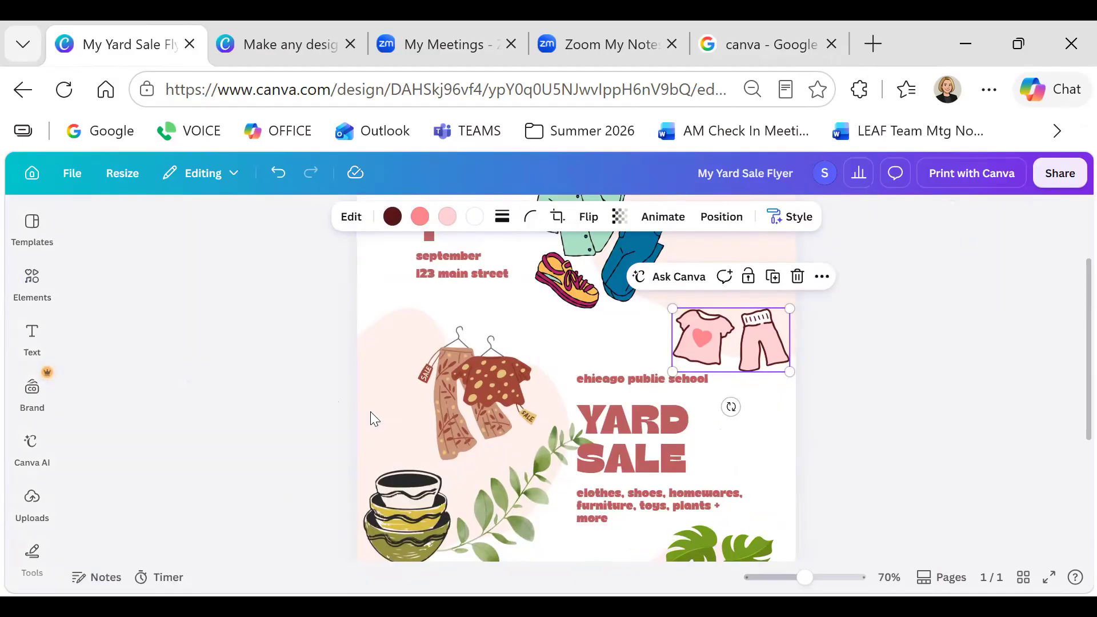
scroll(577, 400, "up", 2)
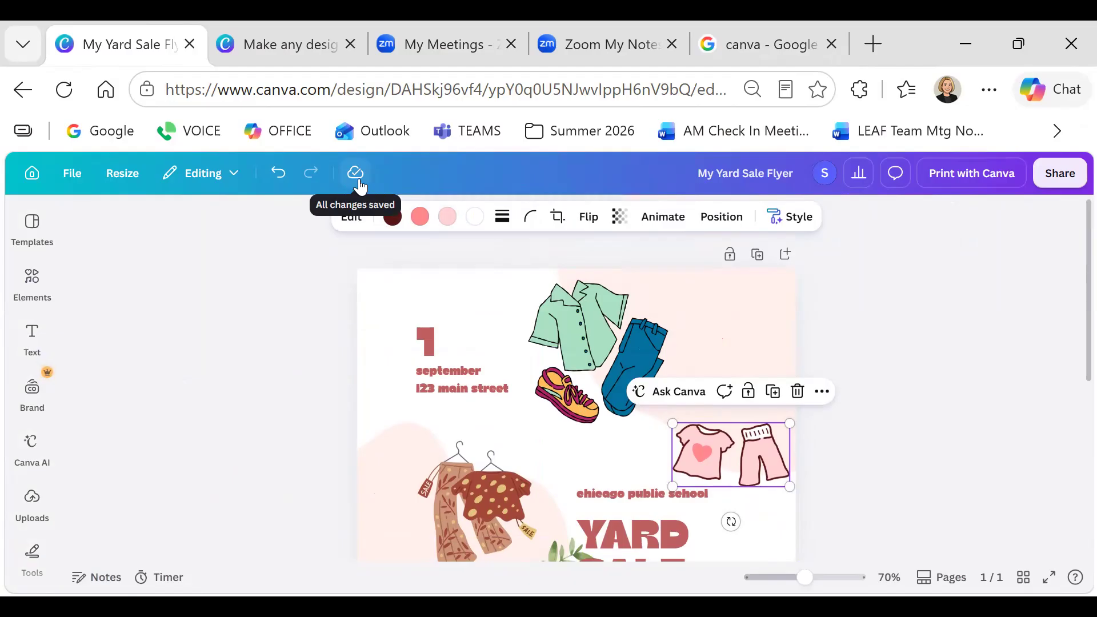
scroll(599, 393, "down", 4)
scroll(600, 397, "down", 4)
scroll(600, 397, "up", 6)
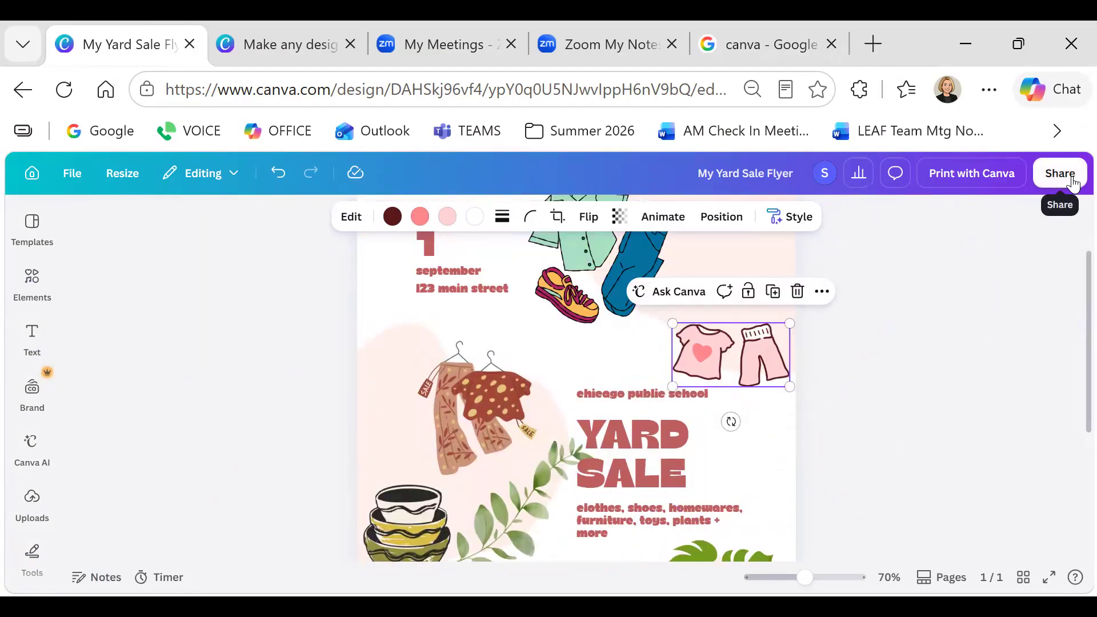
left_click(1065, 180)
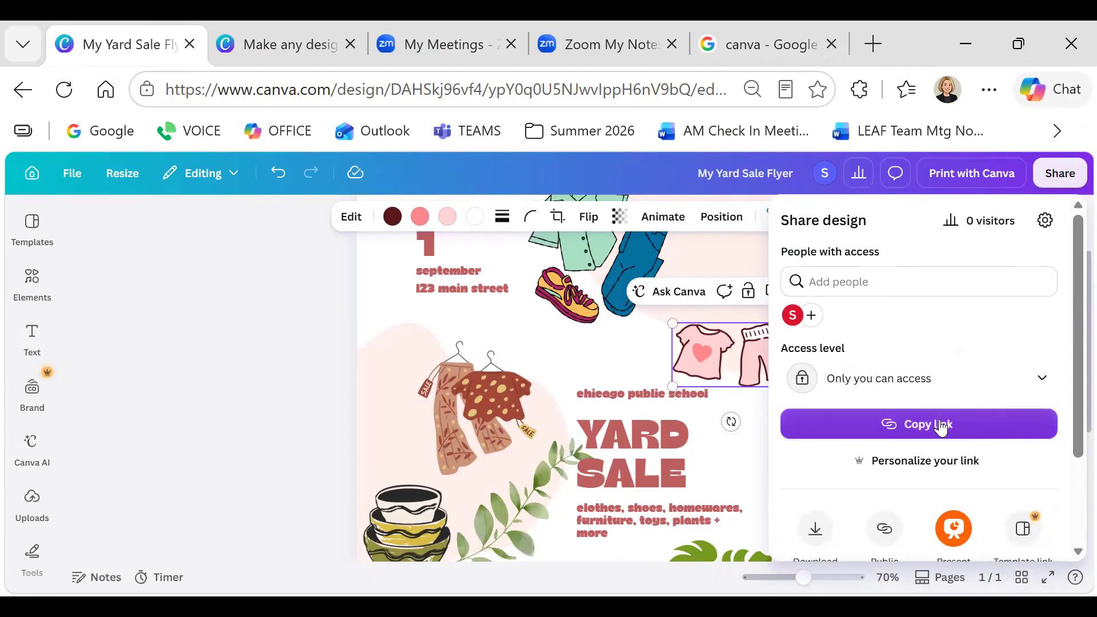
scroll(941, 427, "down", 2)
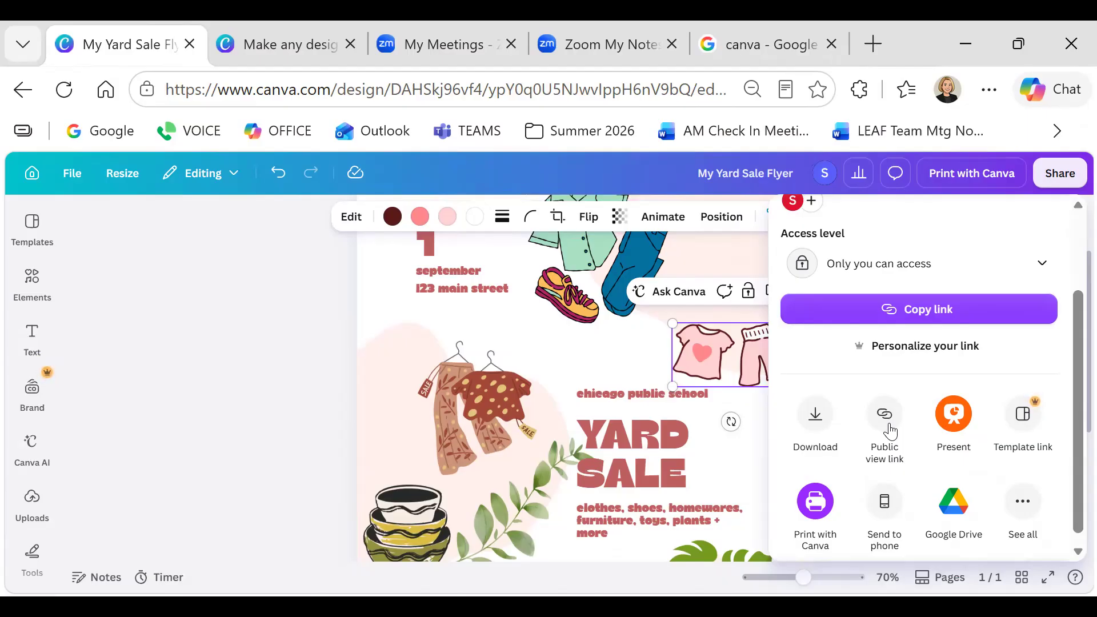
key("ctrl+l")
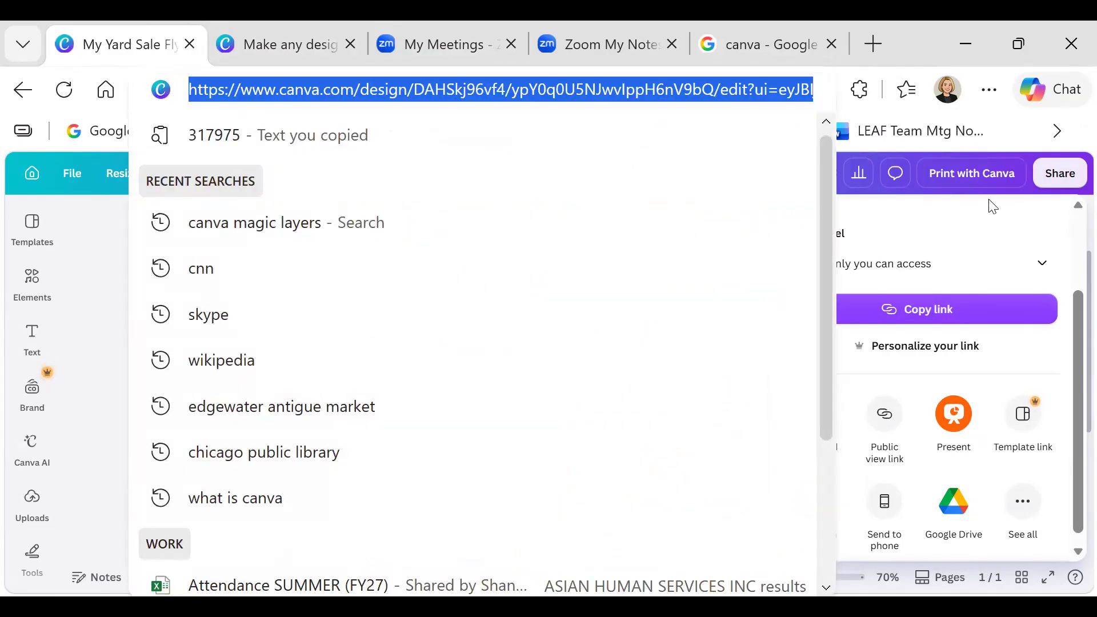
left_click(83, 254)
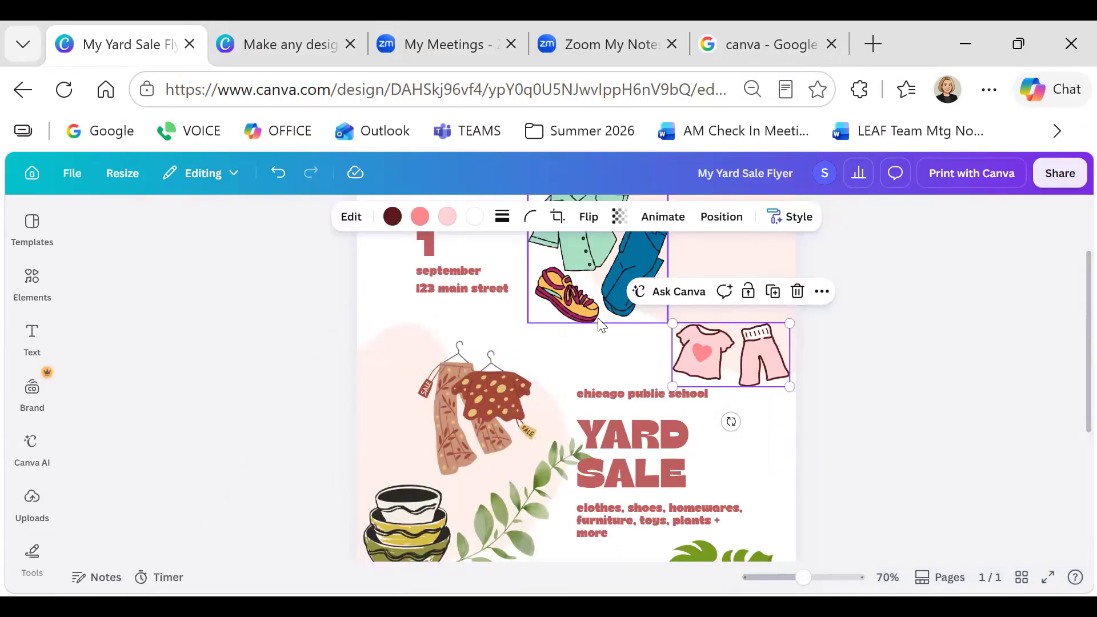
left_click(1041, 175)
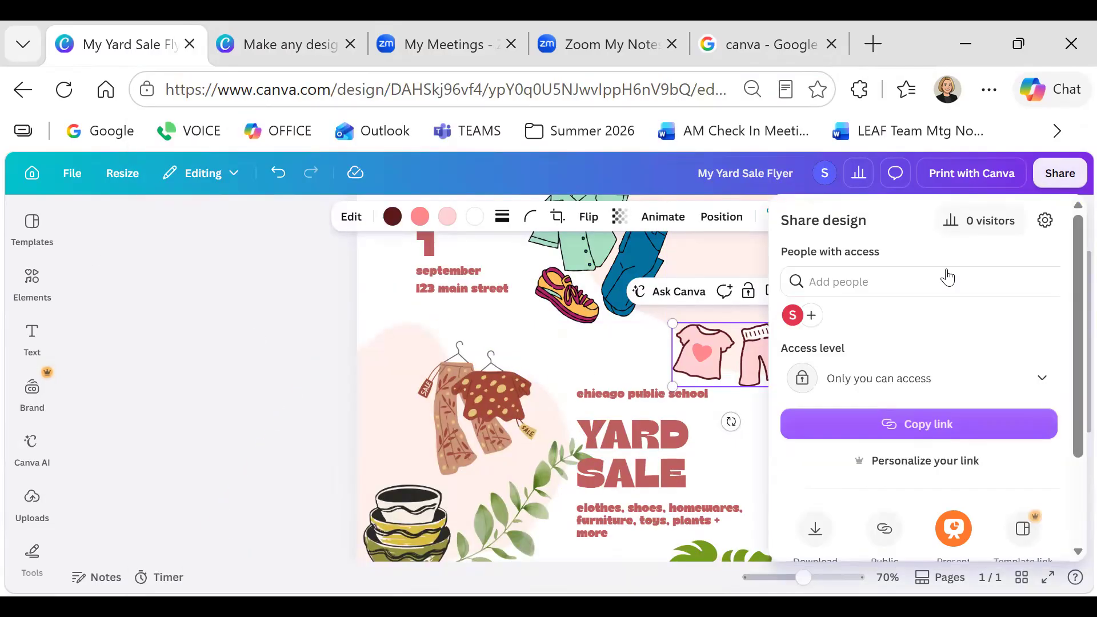
scroll(887, 387, "down", 2)
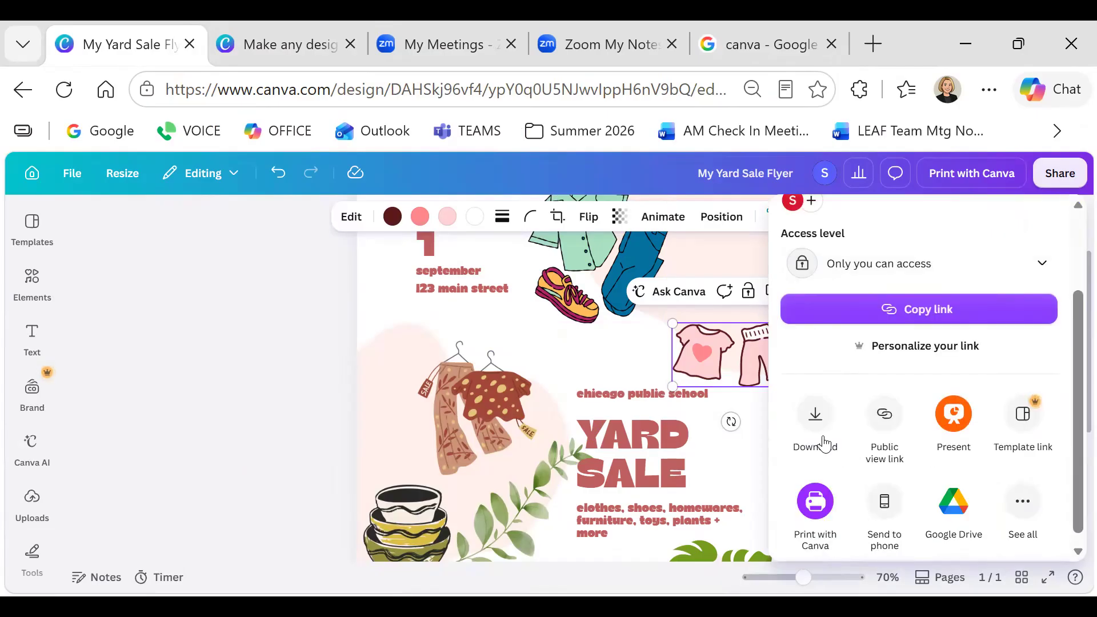
scroll(891, 480, "down", 1)
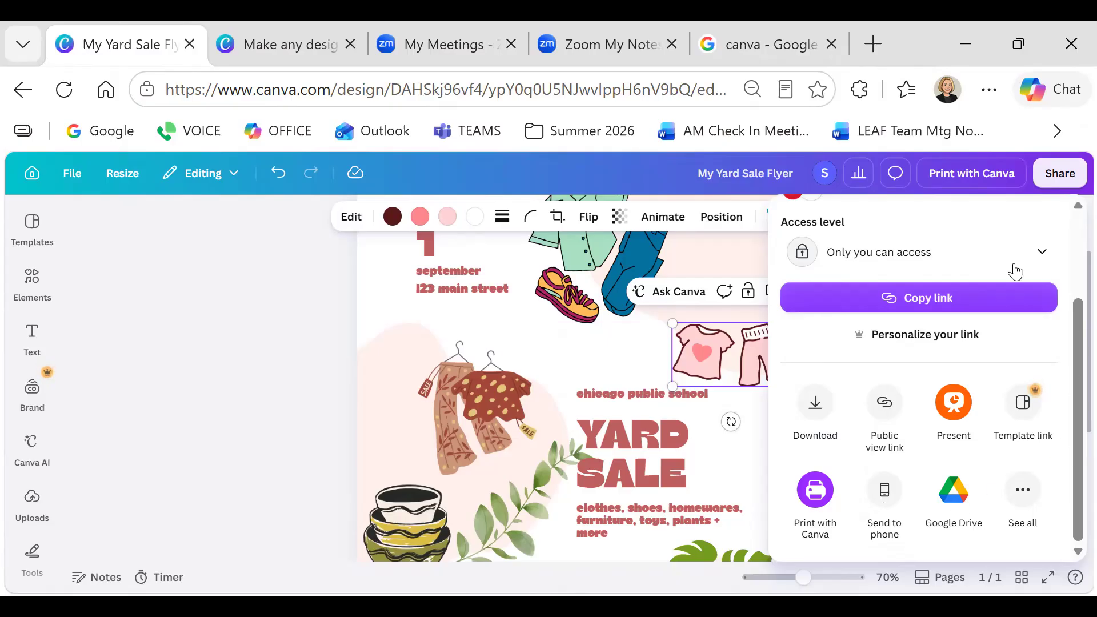
key("Escape")
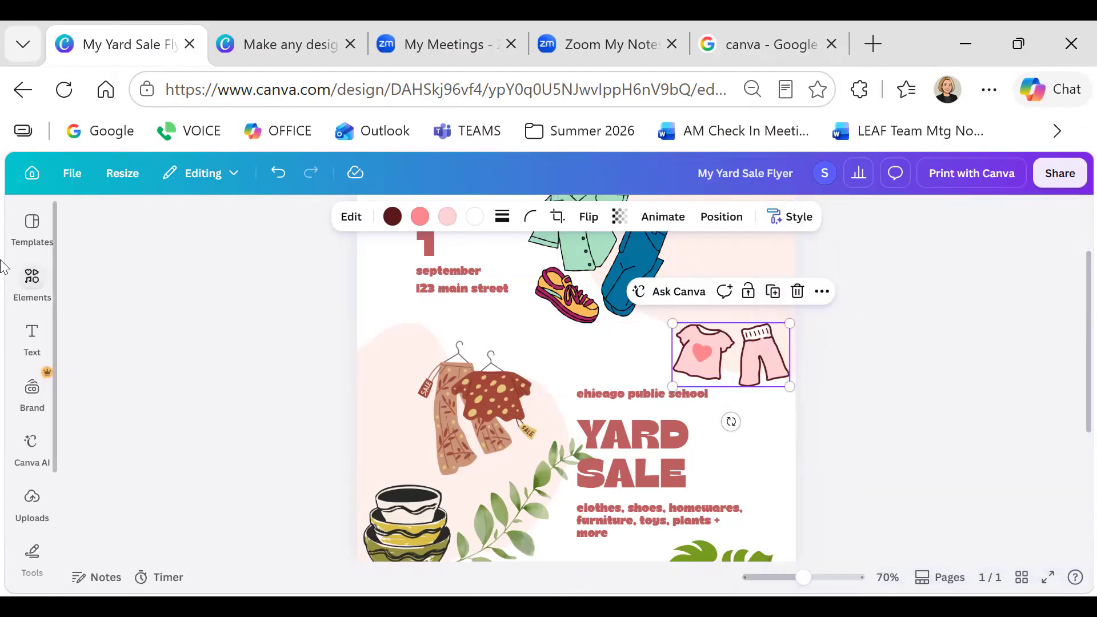
Leave the editor and move through Projects and Recents back to the Canva home page
left_click(31, 179)
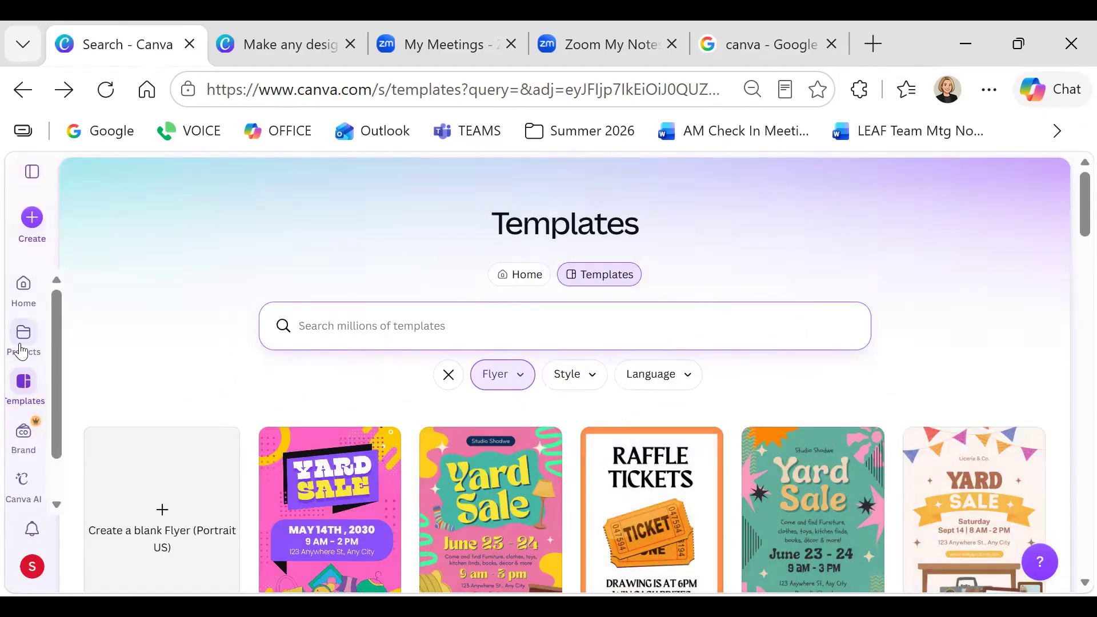
left_click(26, 336)
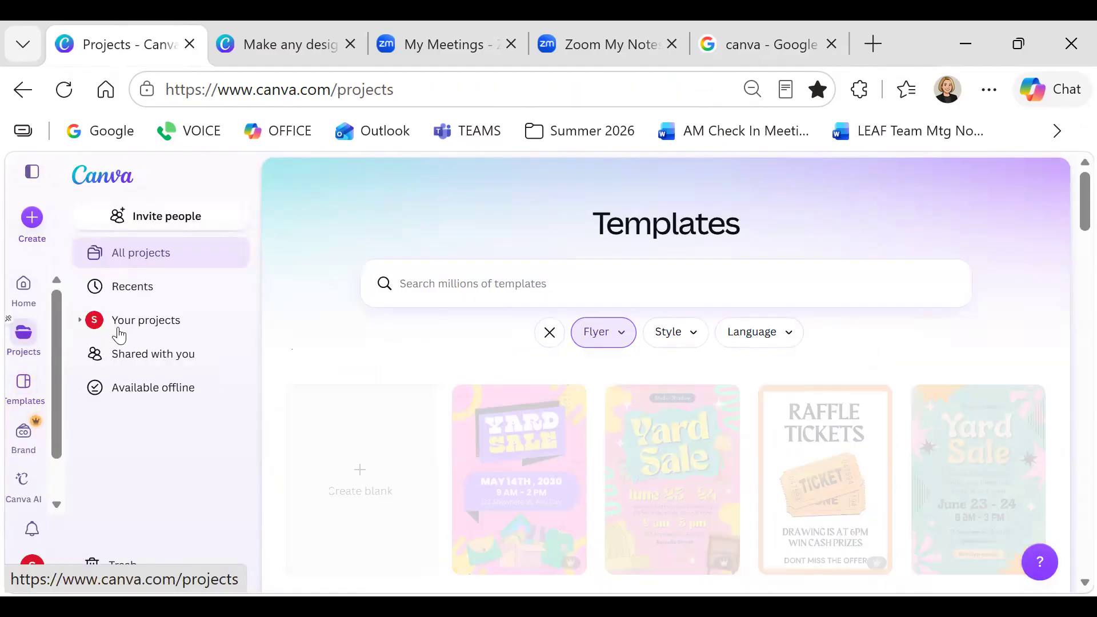
left_click(135, 293)
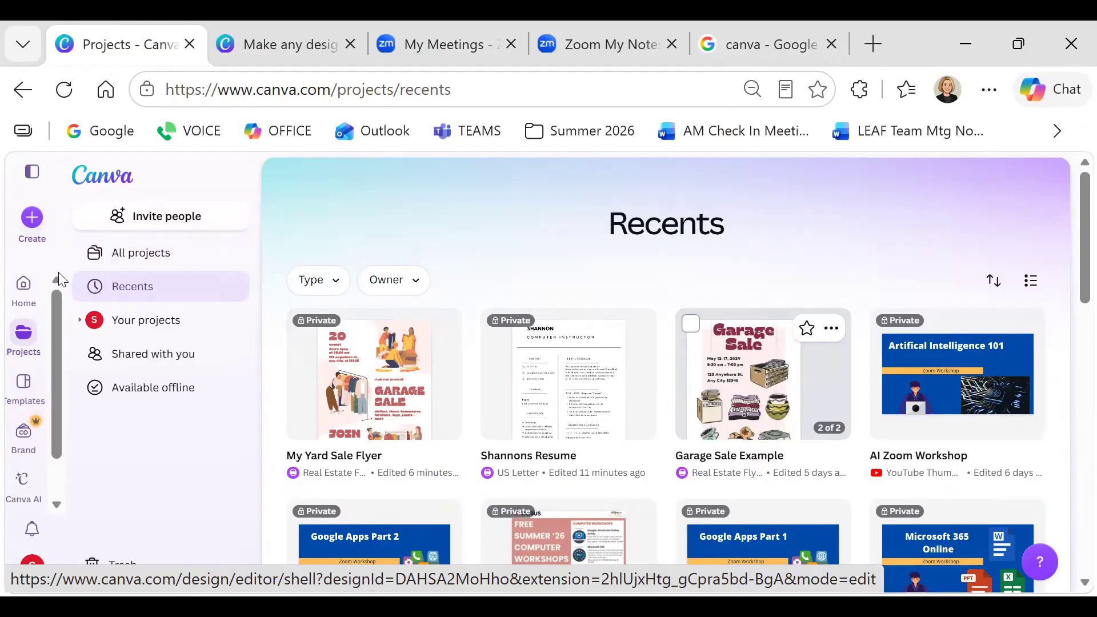
left_click(34, 294)
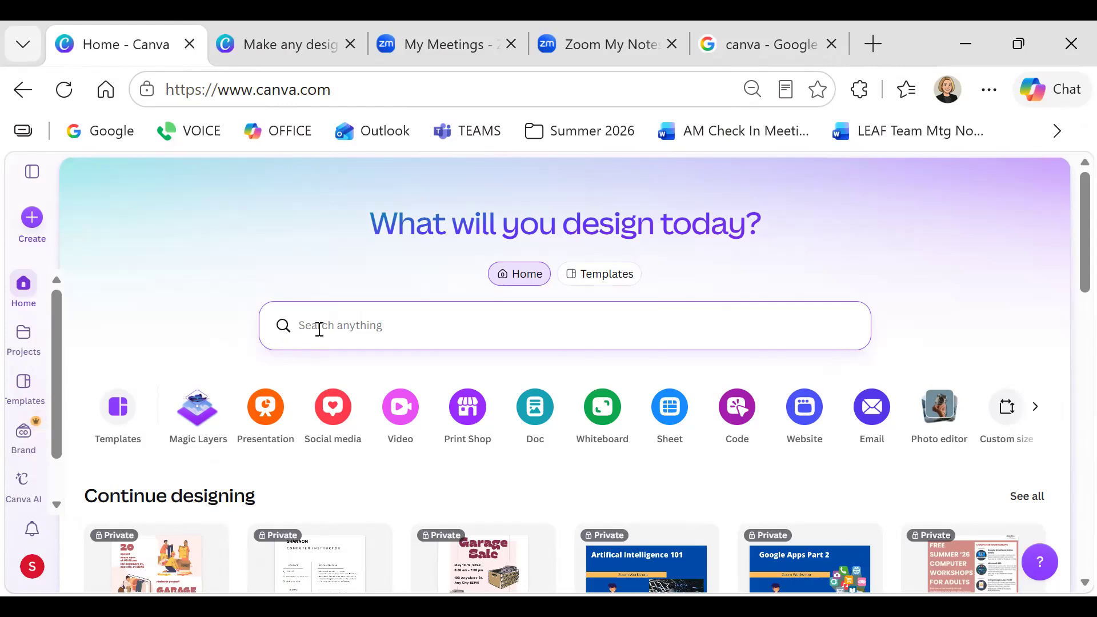
Search templates for 'yoga' and load two extra batches of results
type("yoga")
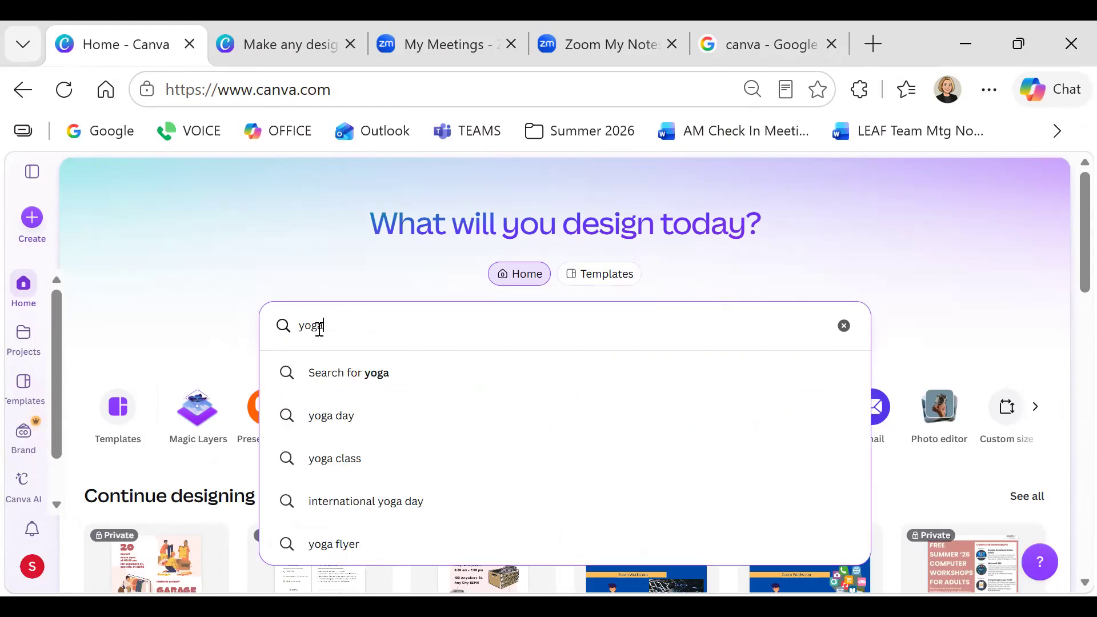
key("Return")
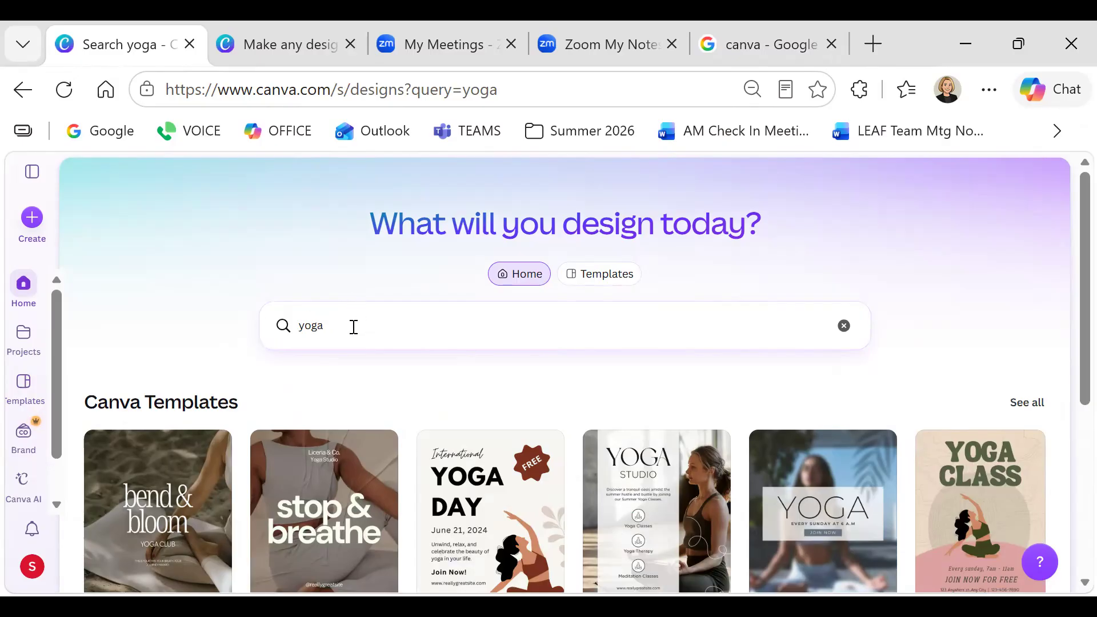
scroll(478, 333, "down", 1)
scroll(478, 333, "down", 1)
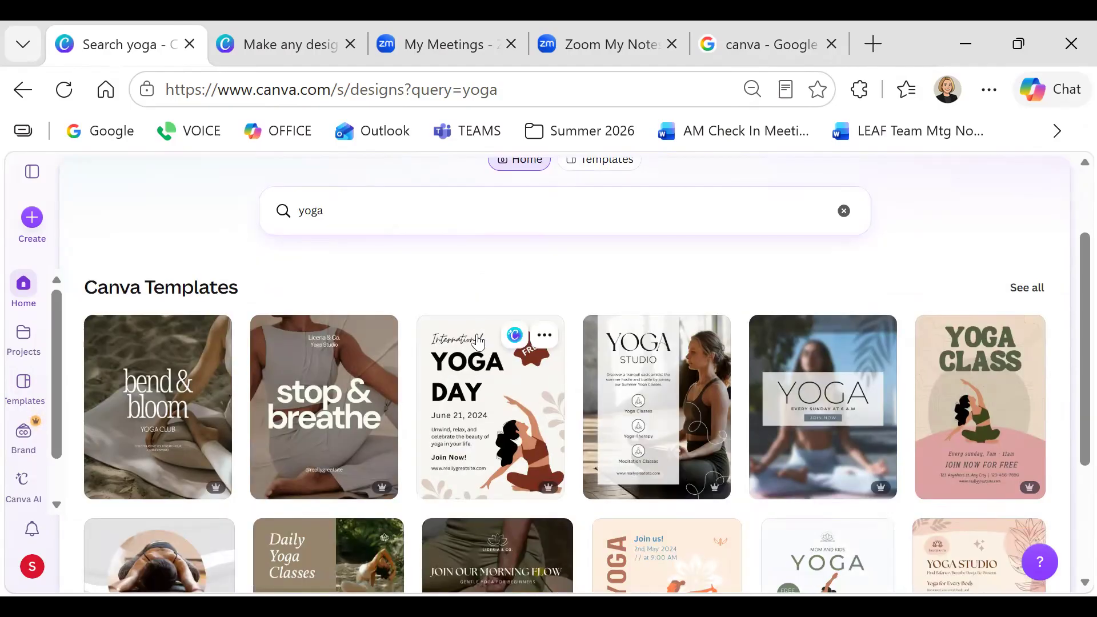
scroll(478, 342, "down", 3)
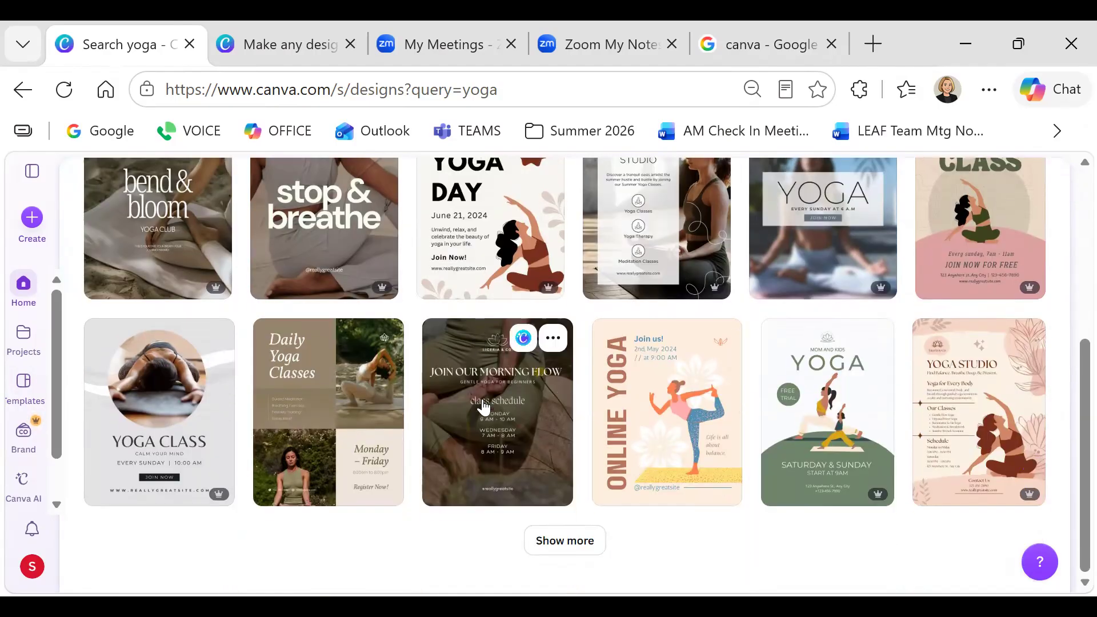
left_click(541, 542)
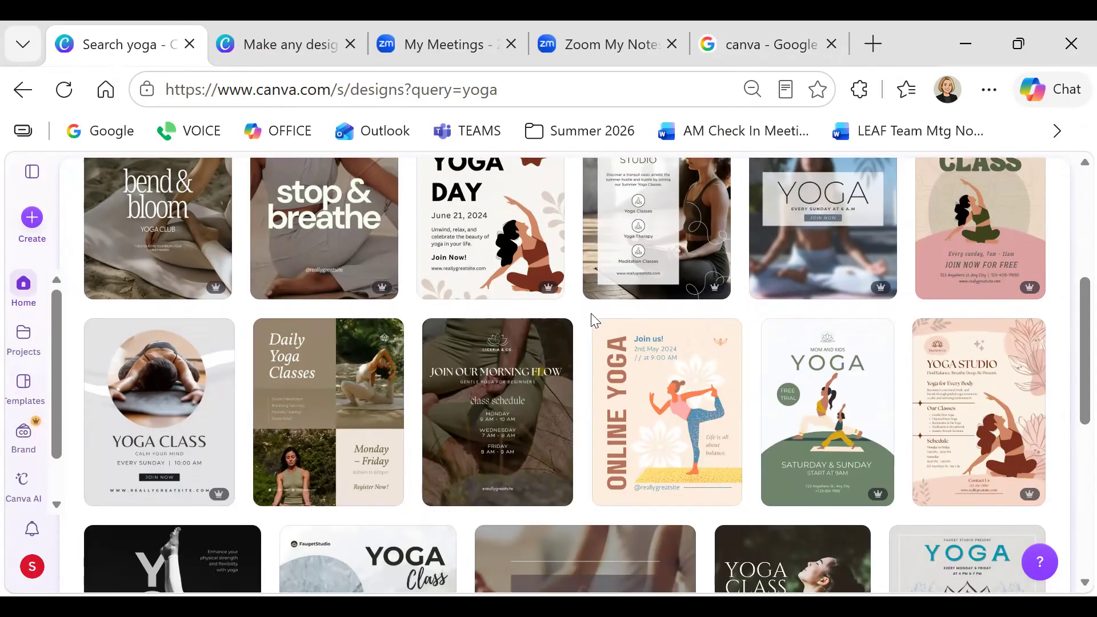
scroll(592, 325, "down", 2)
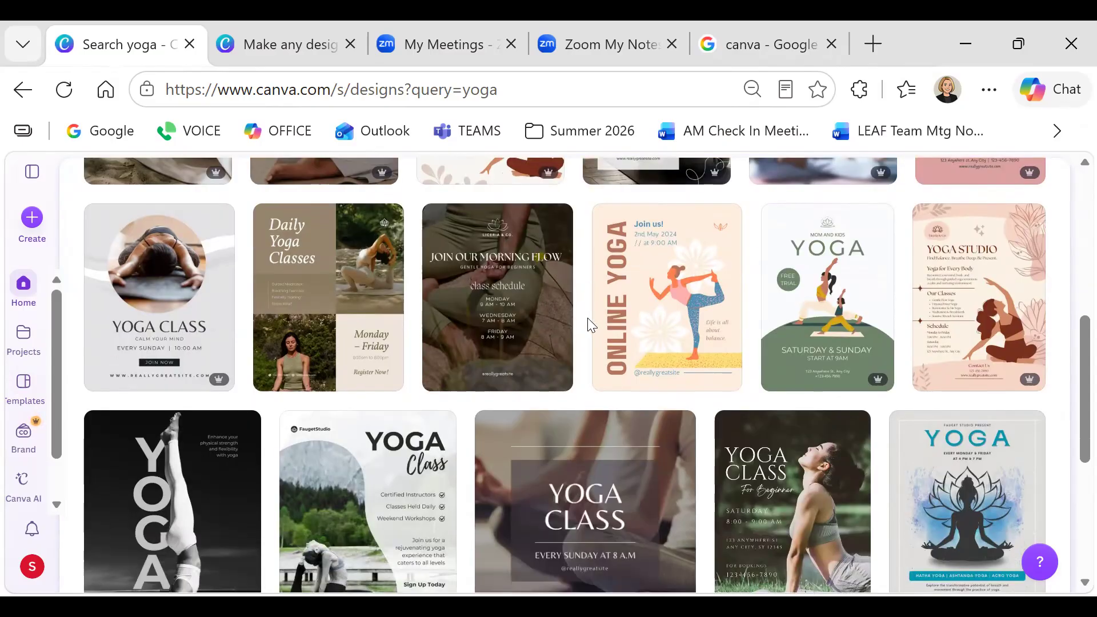
scroll(592, 325, "down", 2)
scroll(588, 325, "down", 2)
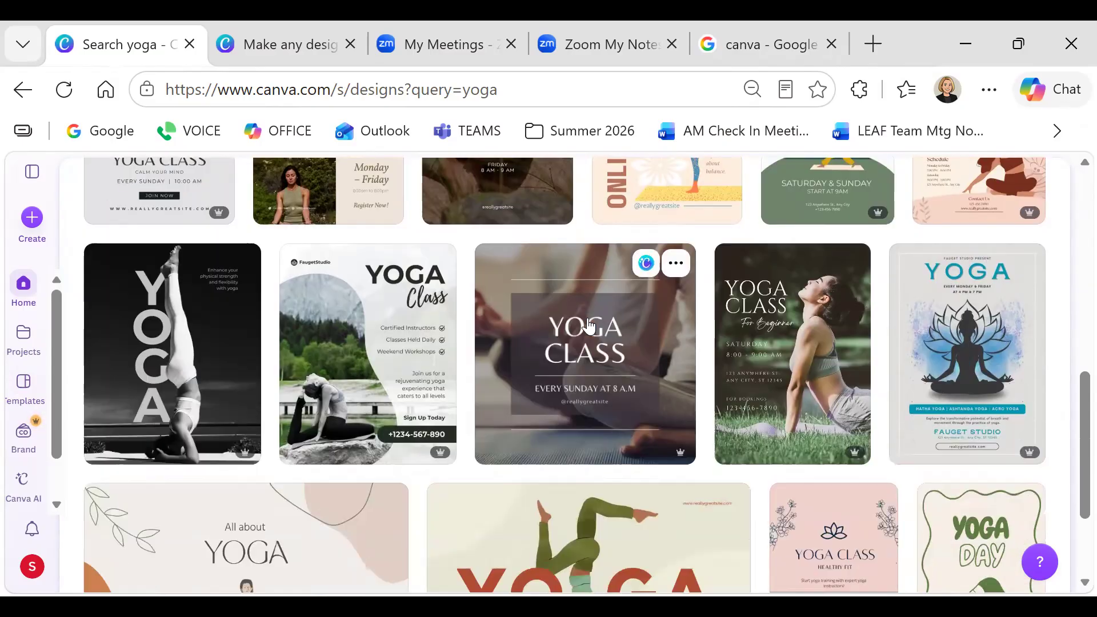
scroll(589, 326, "down", 2)
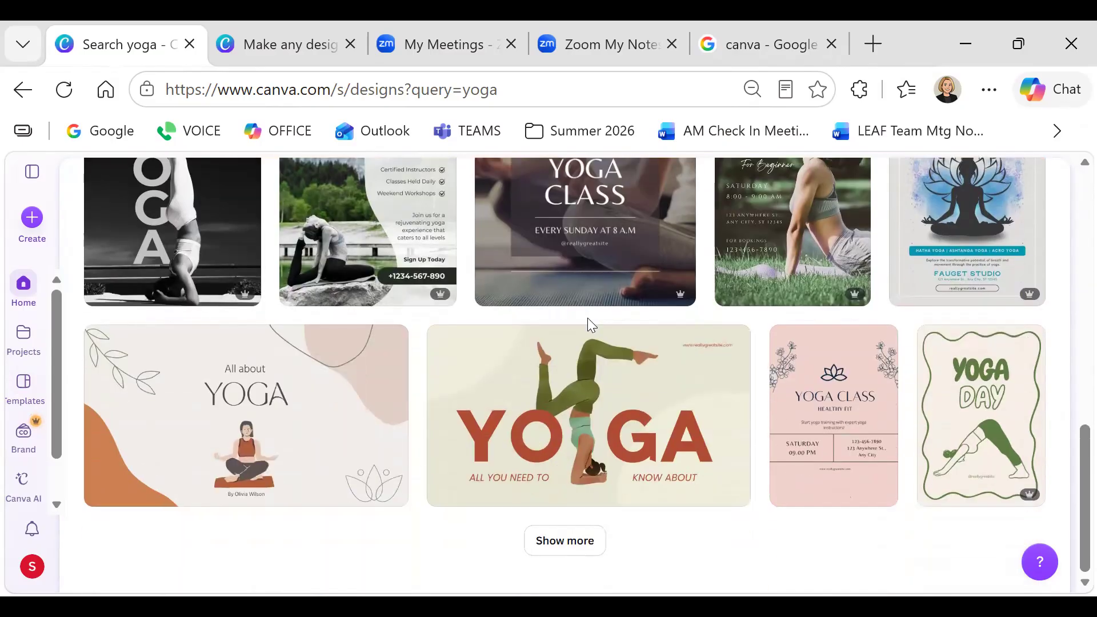
left_click(573, 537)
Preview the Black and Green Yoga Fitness Flyer (Find Your Balance) template details
scroll(592, 499, "down", 4)
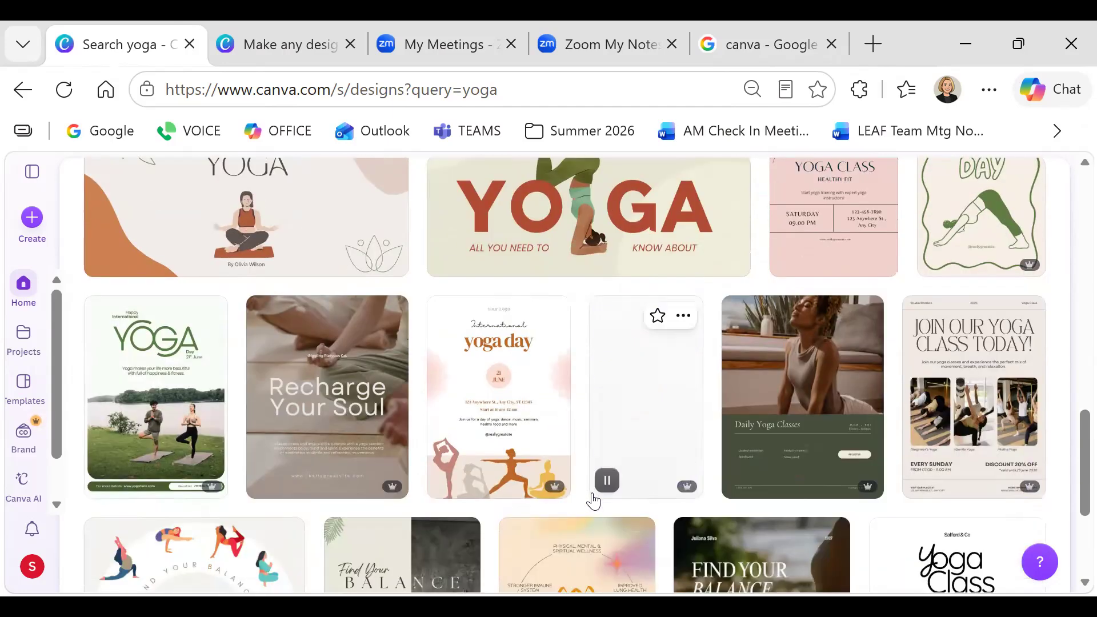
scroll(595, 491, "down", 4)
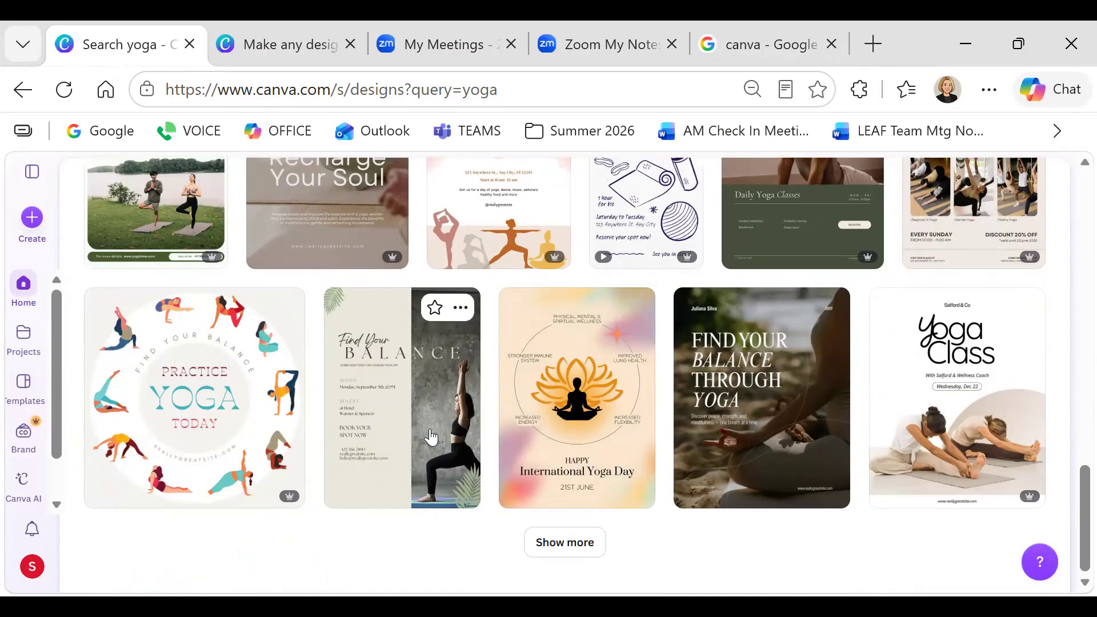
left_click(377, 360)
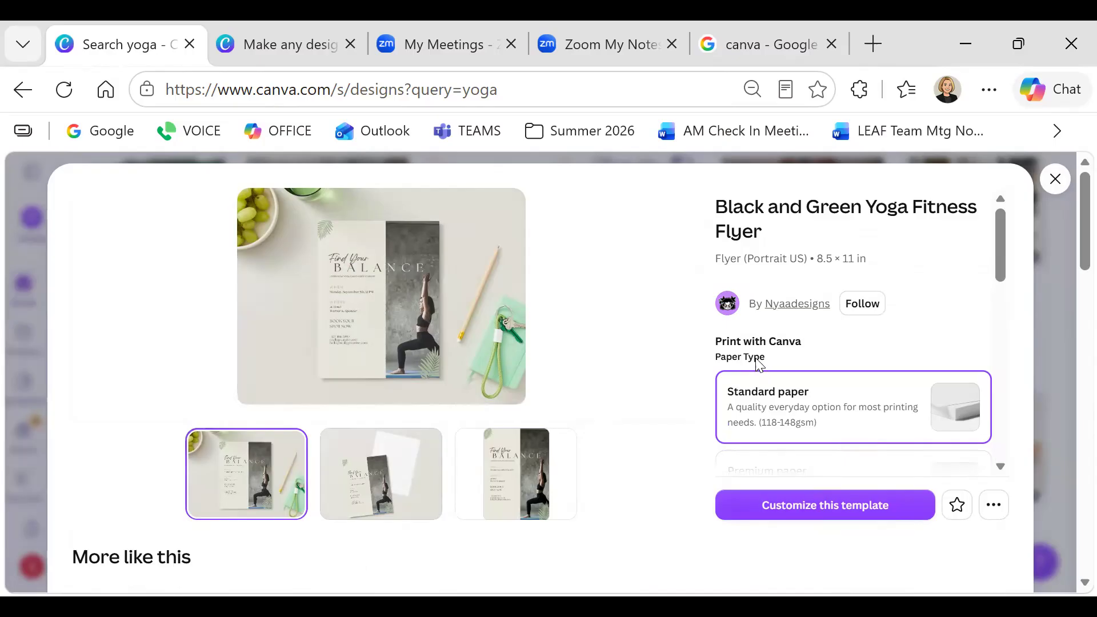
Customize the Black and Green Yoga Fitness Flyer template as a new design
left_click(801, 513)
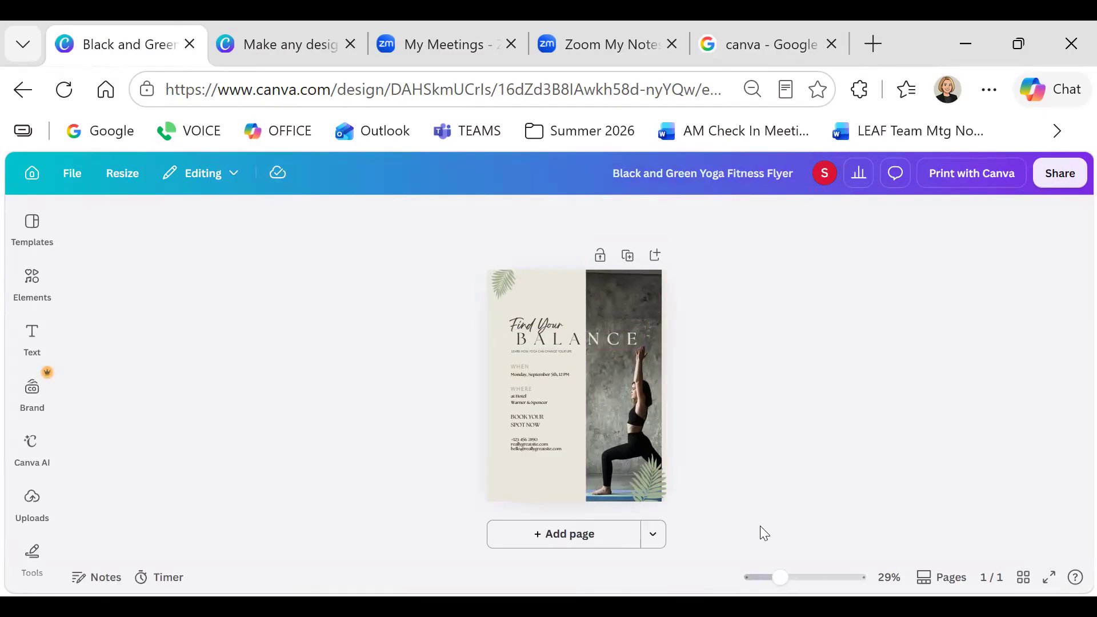
left_click_drag(782, 576, 812, 577)
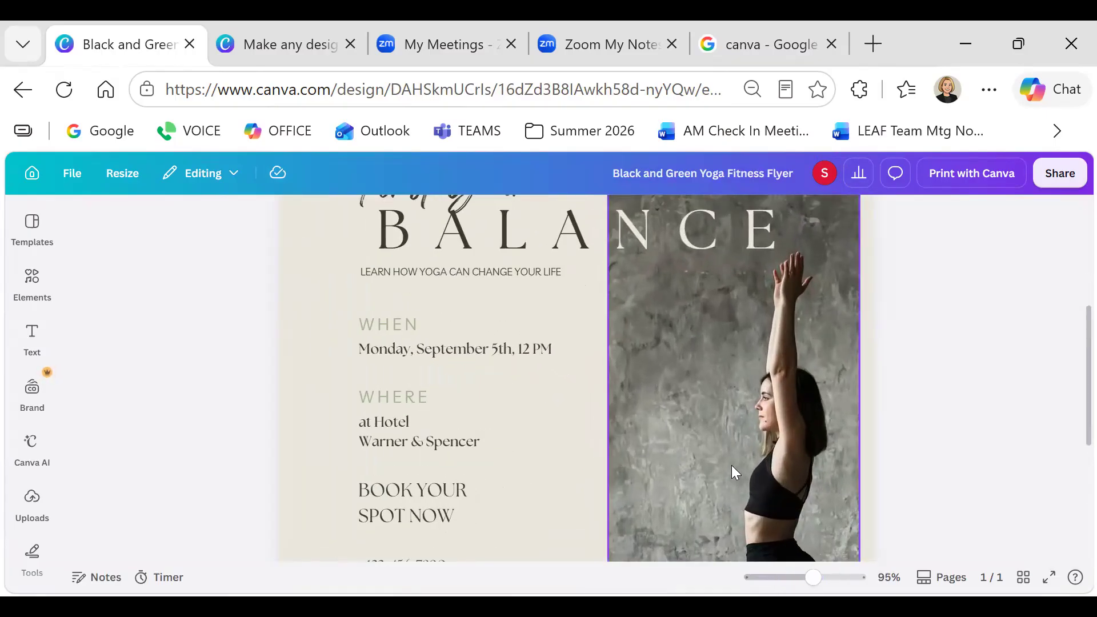
scroll(731, 458, "up", 4)
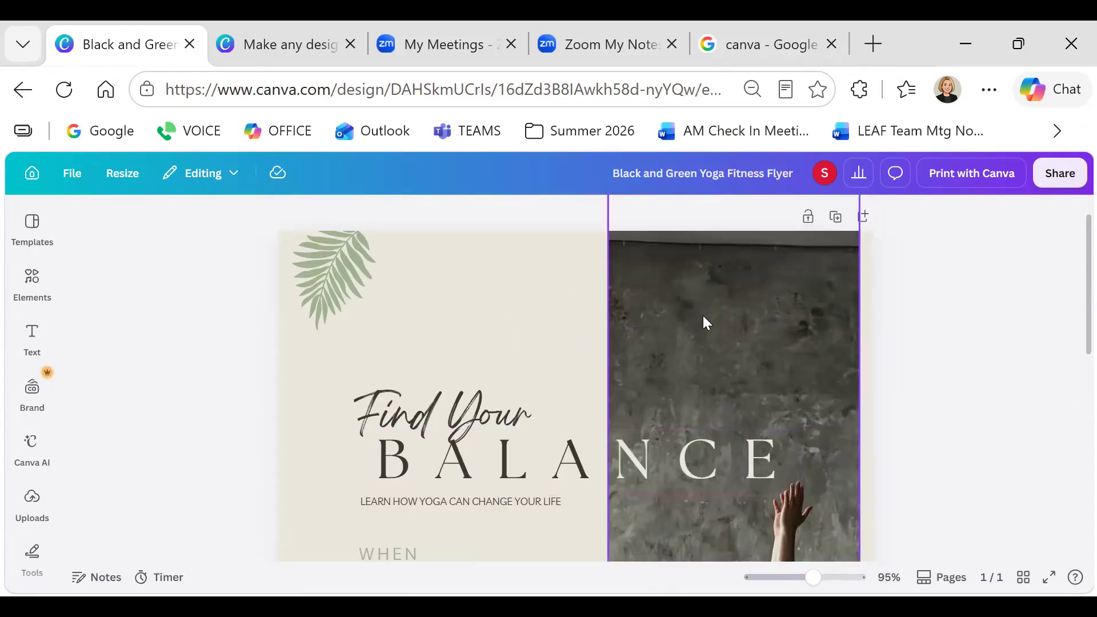
left_click(318, 261)
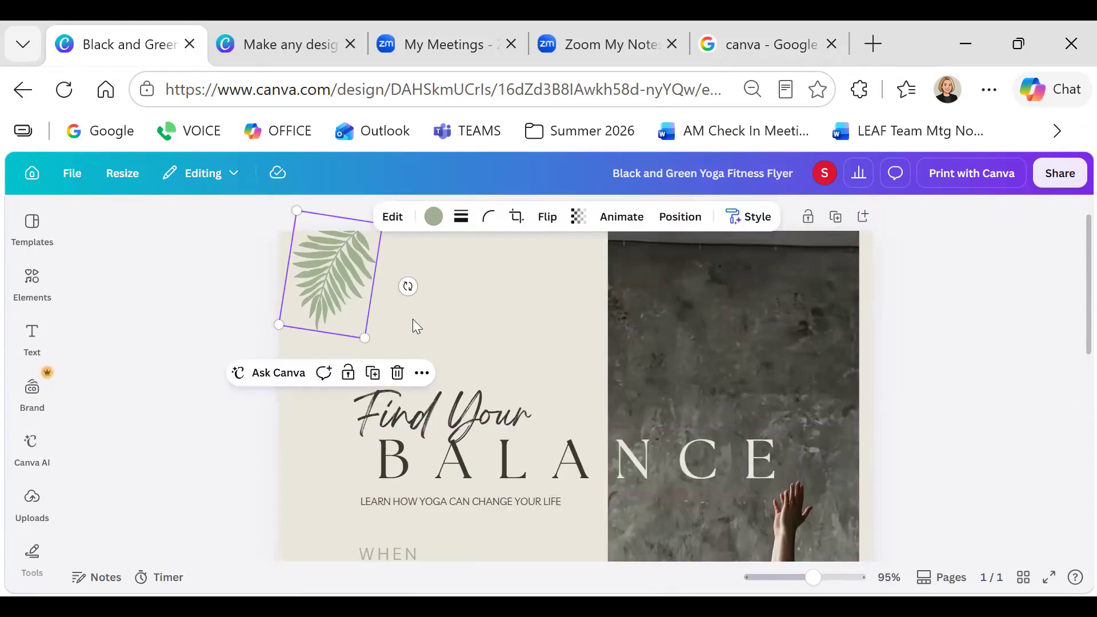
left_click(502, 417)
left_click(520, 465)
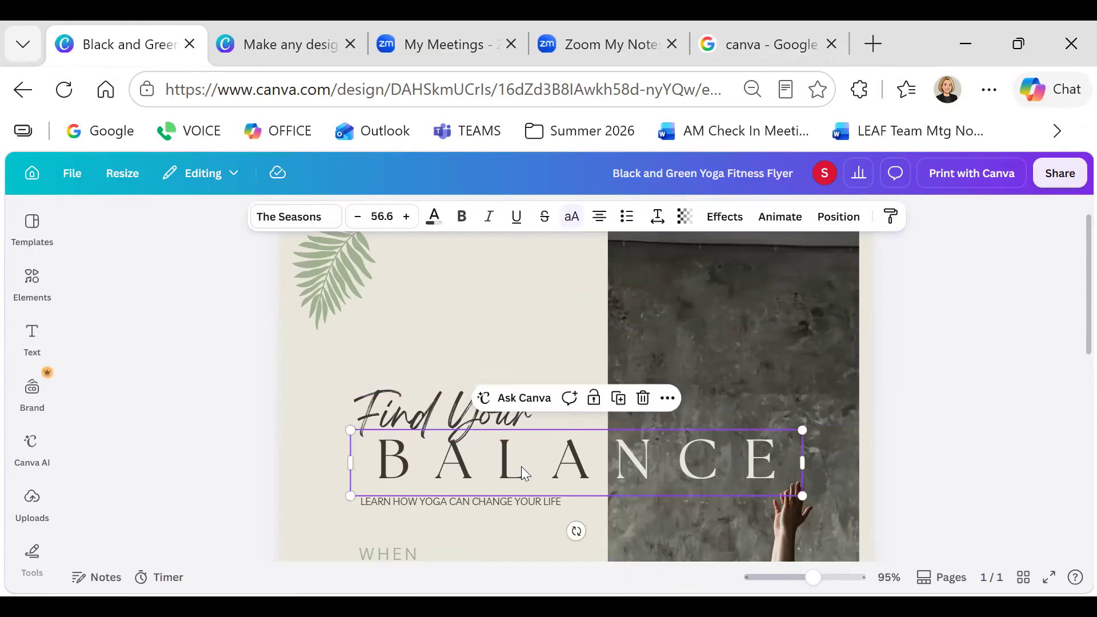
left_click(500, 504)
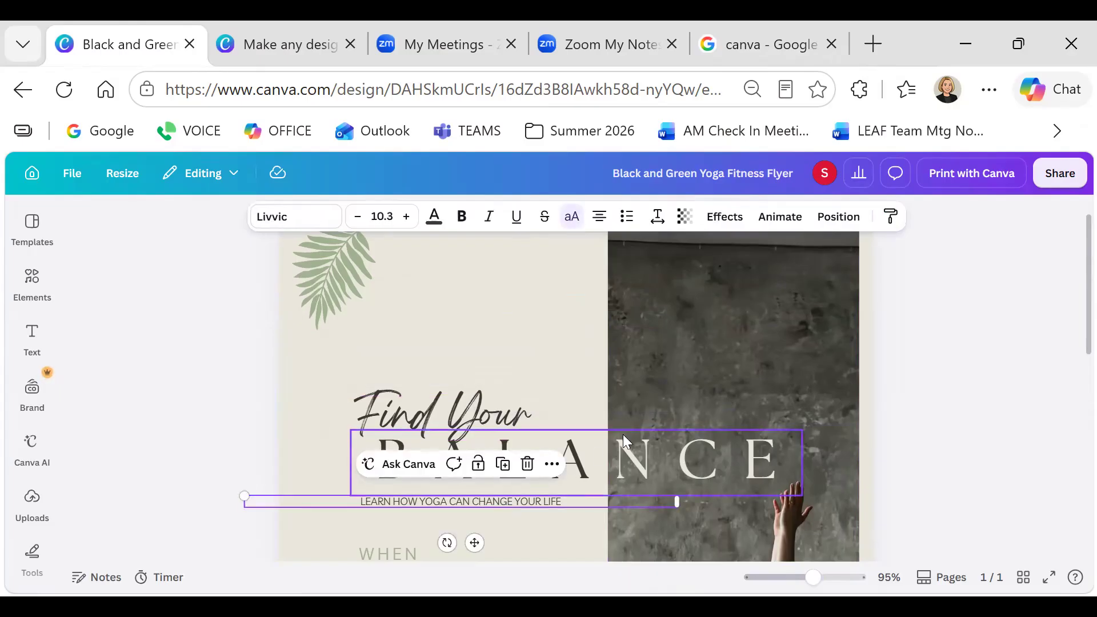
scroll(623, 434, "down", 4)
left_click(380, 321)
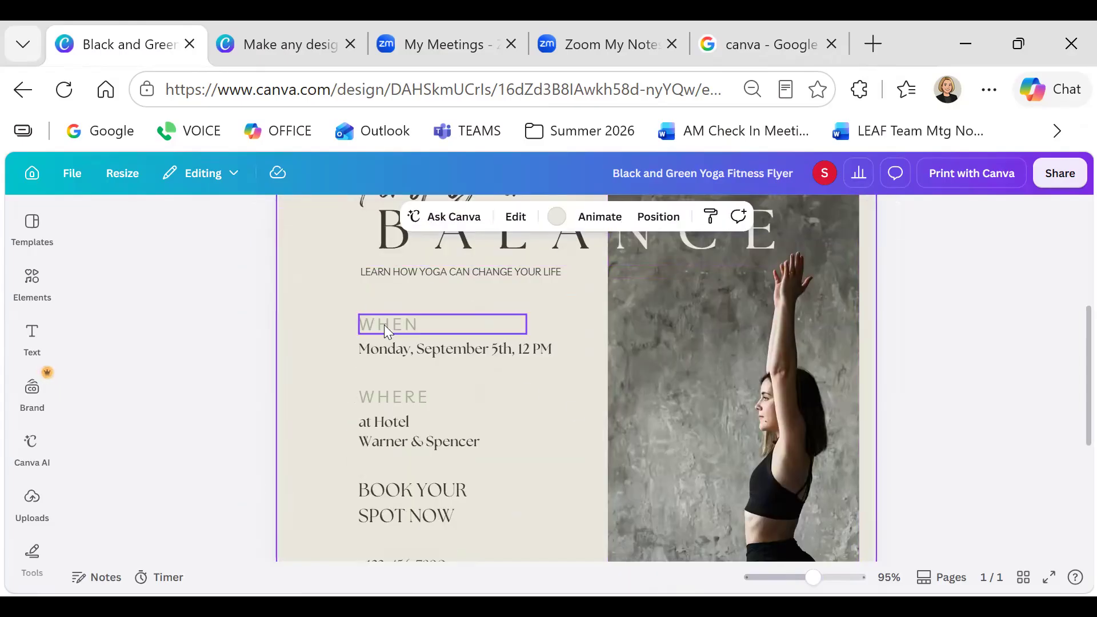
left_click(395, 348)
left_click(400, 396)
left_click(400, 422)
left_click(754, 400)
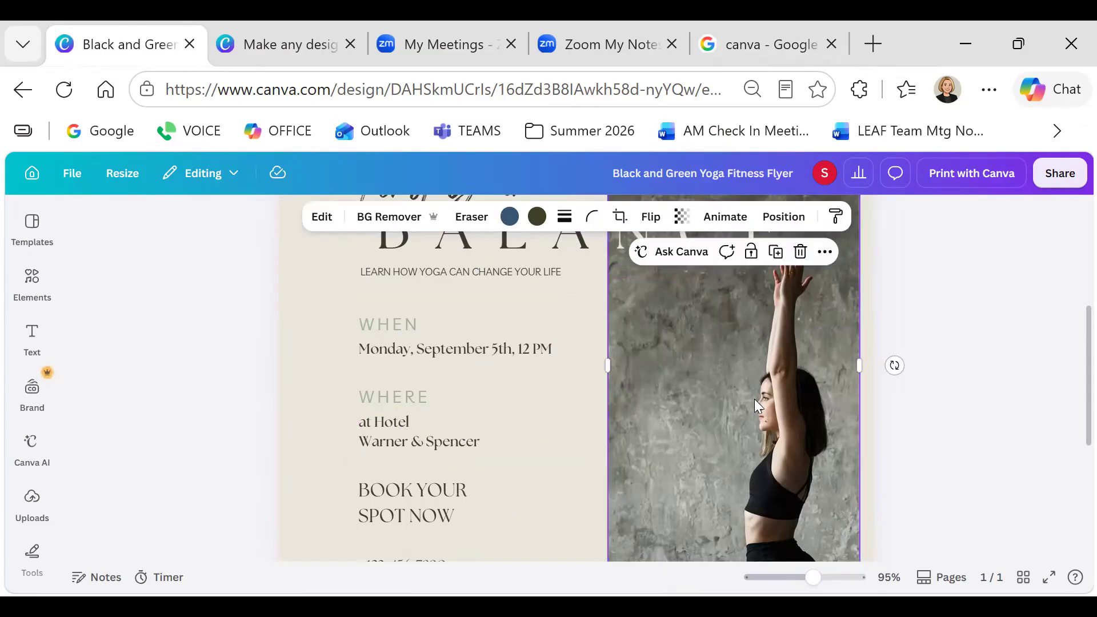
scroll(737, 399, "down", 2)
left_click(438, 384)
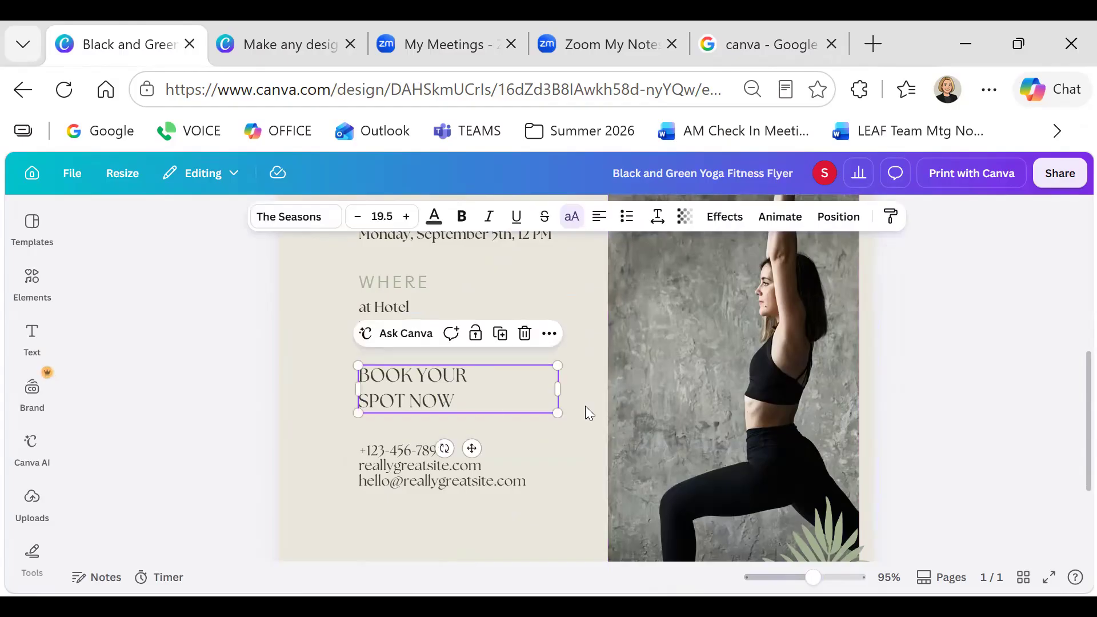
scroll(657, 445, "down", 1)
scroll(726, 477, "down", 1)
left_click(802, 465)
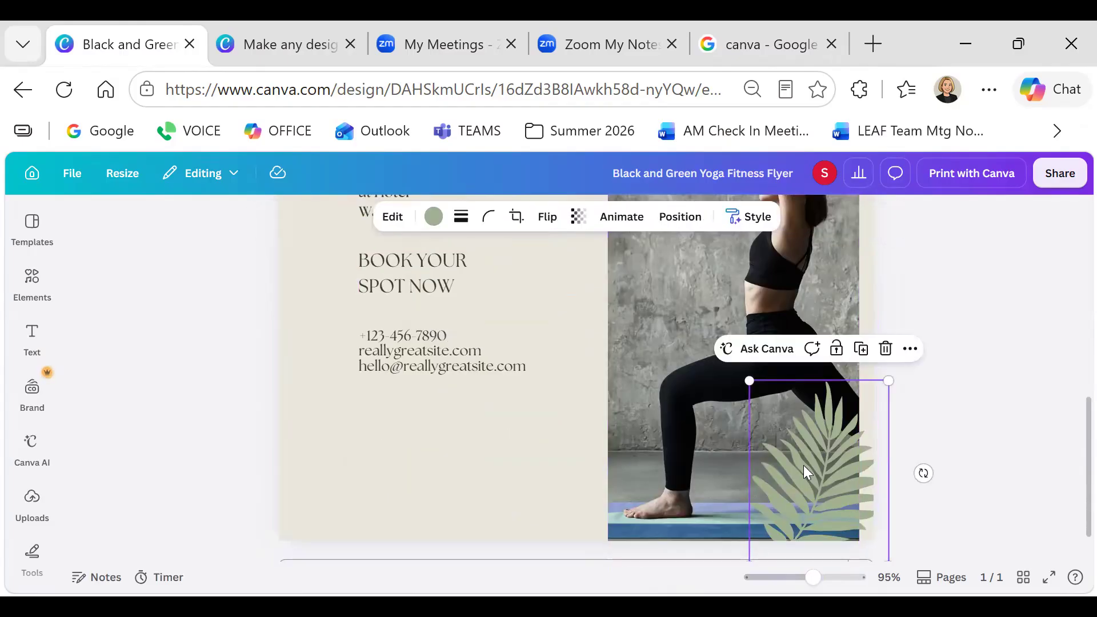
scroll(804, 465, "up", 7)
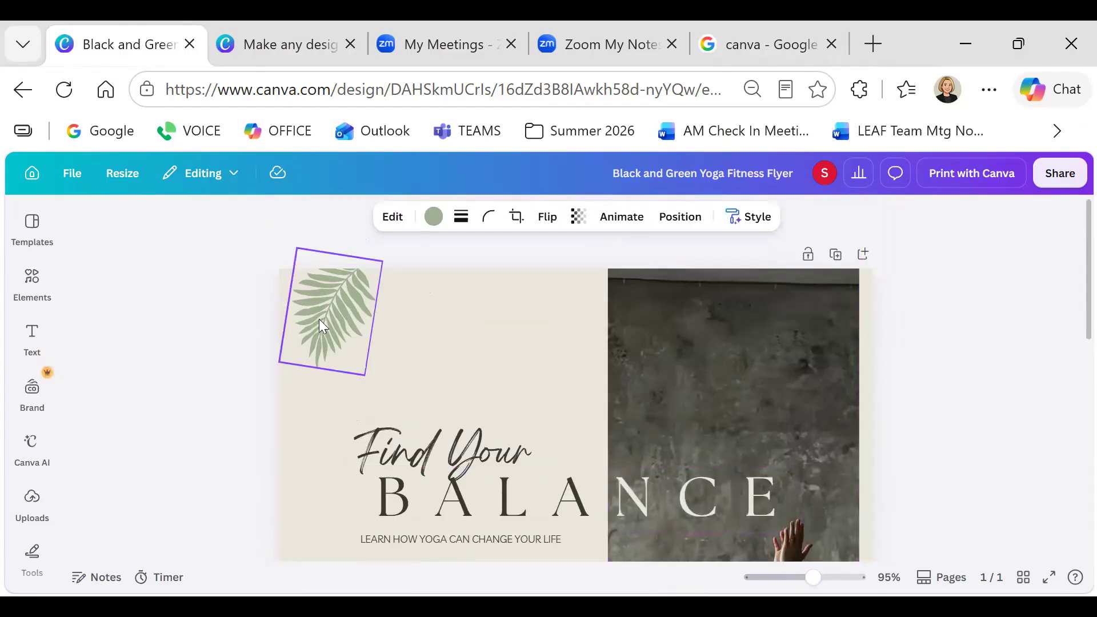
left_click(320, 320)
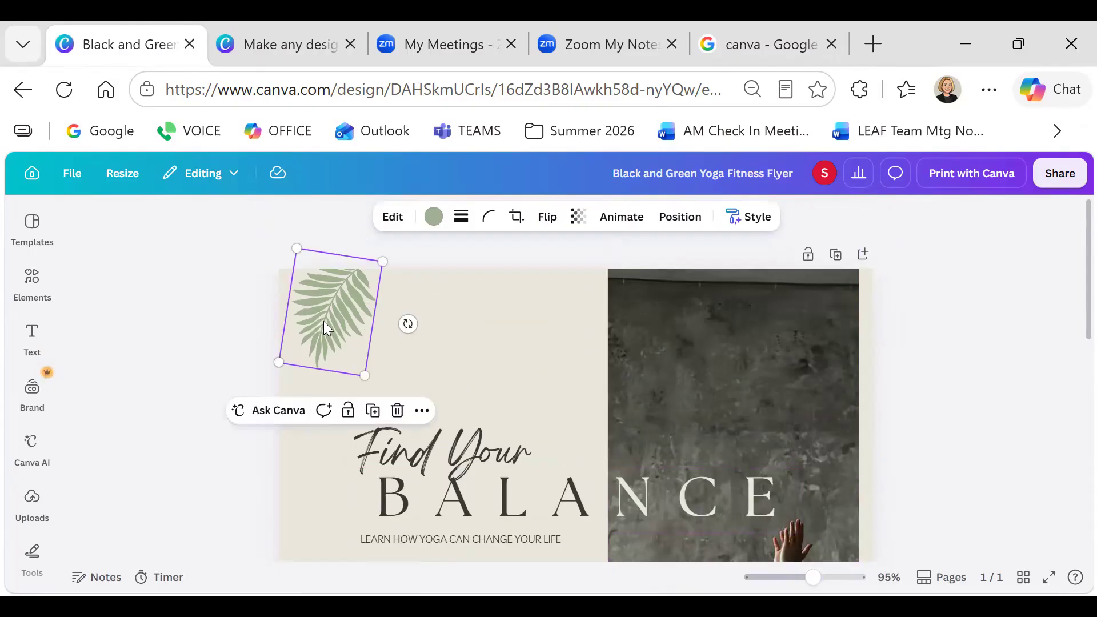
Delete the top-left leaf graphic and search the elements library for 'yo'
left_click(397, 410)
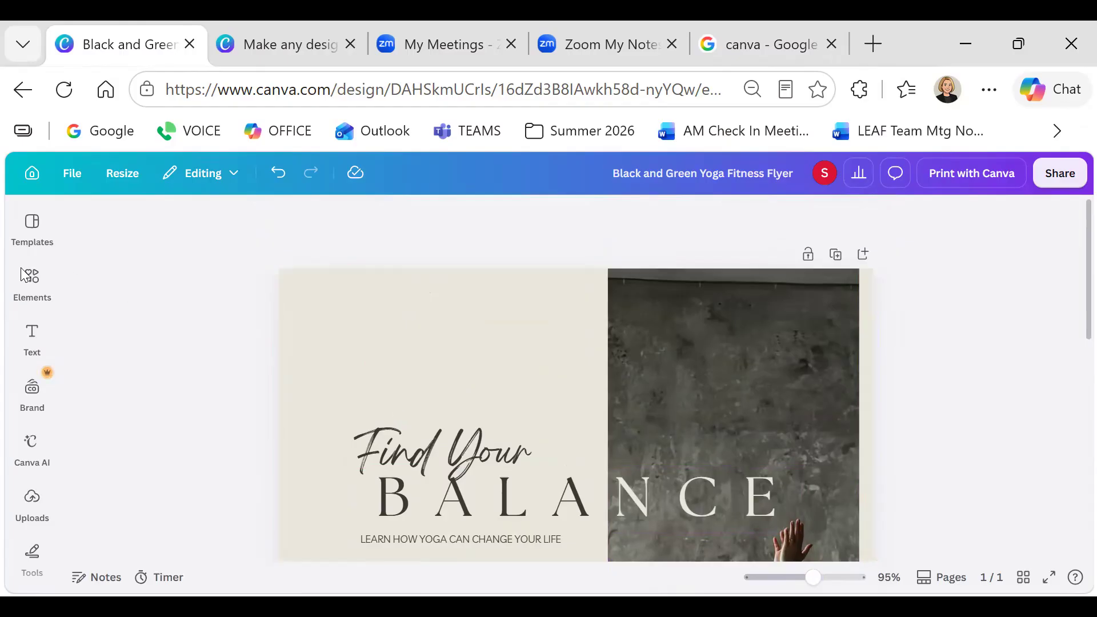
left_click(32, 282)
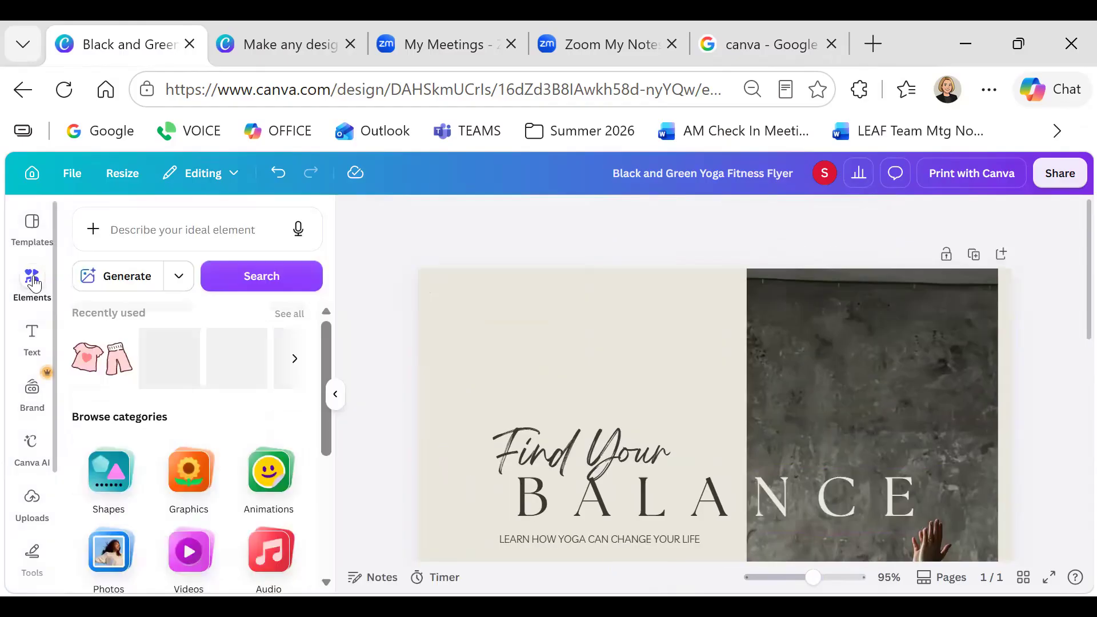
left_click(130, 228)
type("yoga")
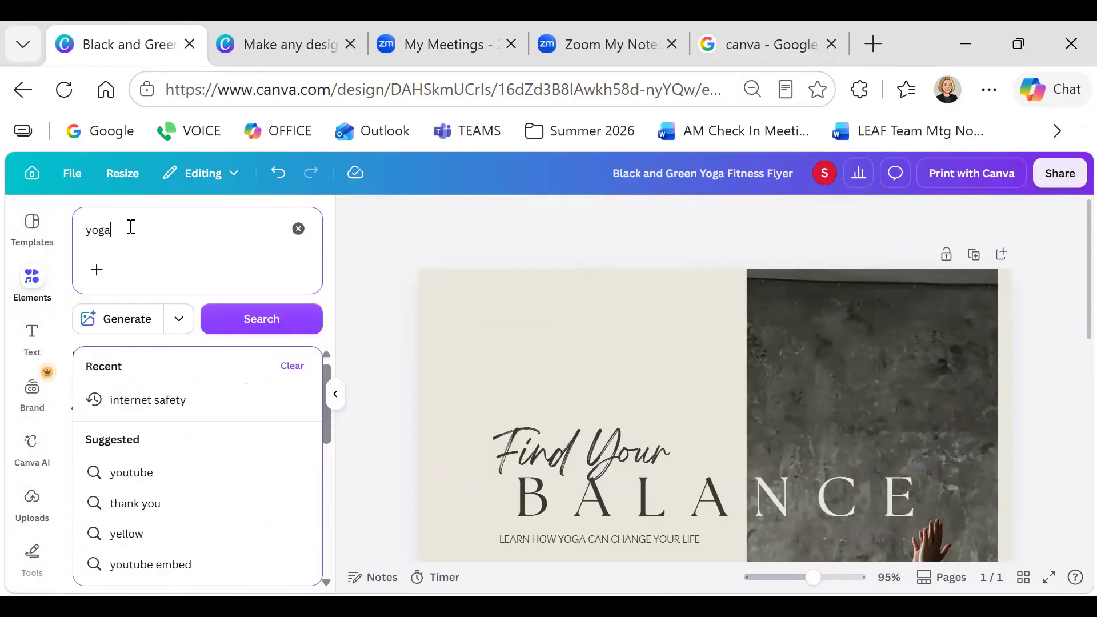
key("Return")
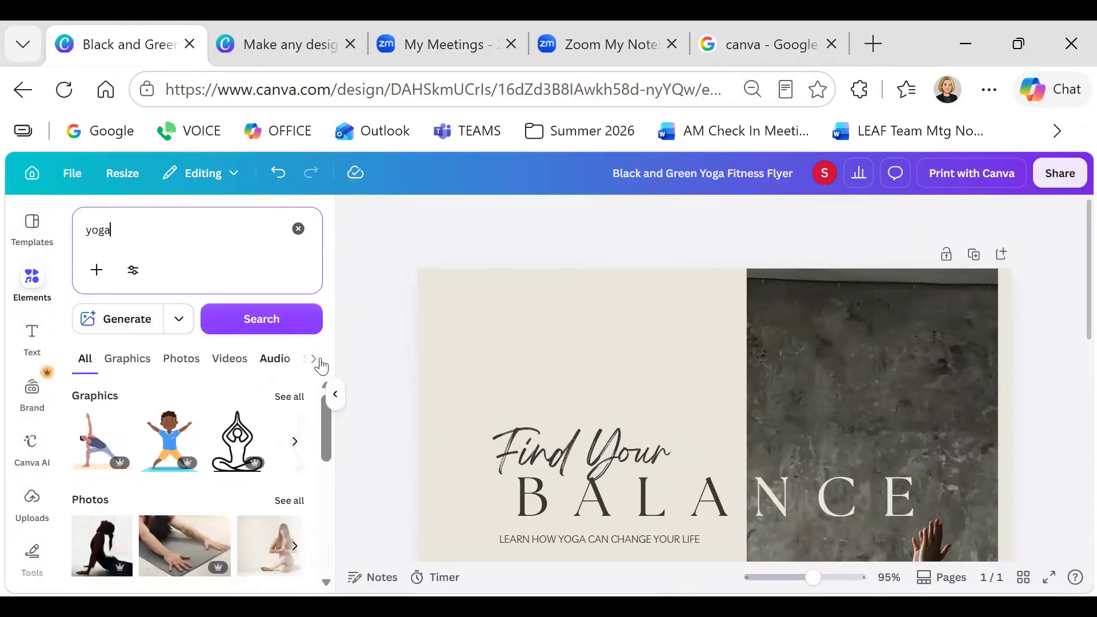
Filter yoga results to Graphics and place the black outline lotus at the flyer's top
left_click(310, 359)
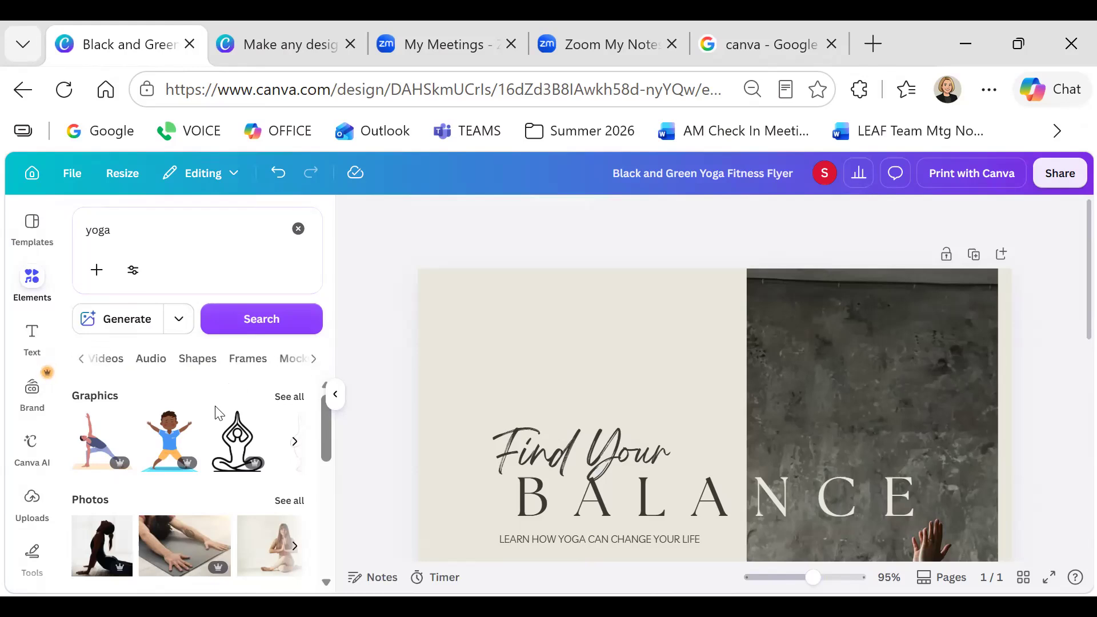
scroll(177, 431, "down", 2)
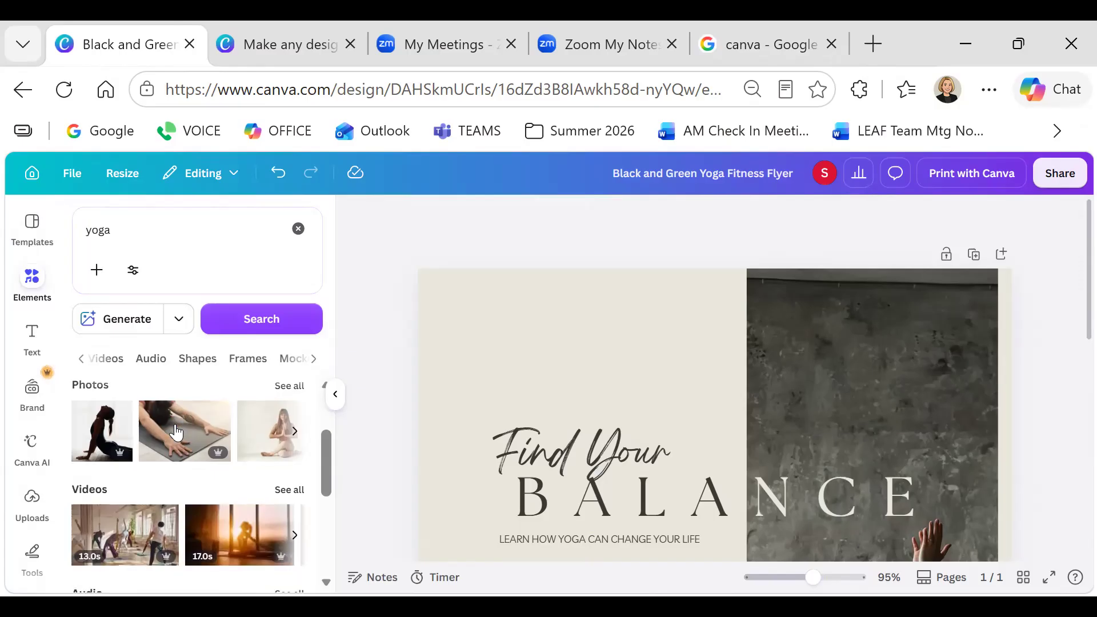
scroll(176, 432, "down", 2)
left_click(83, 358)
left_click(109, 360)
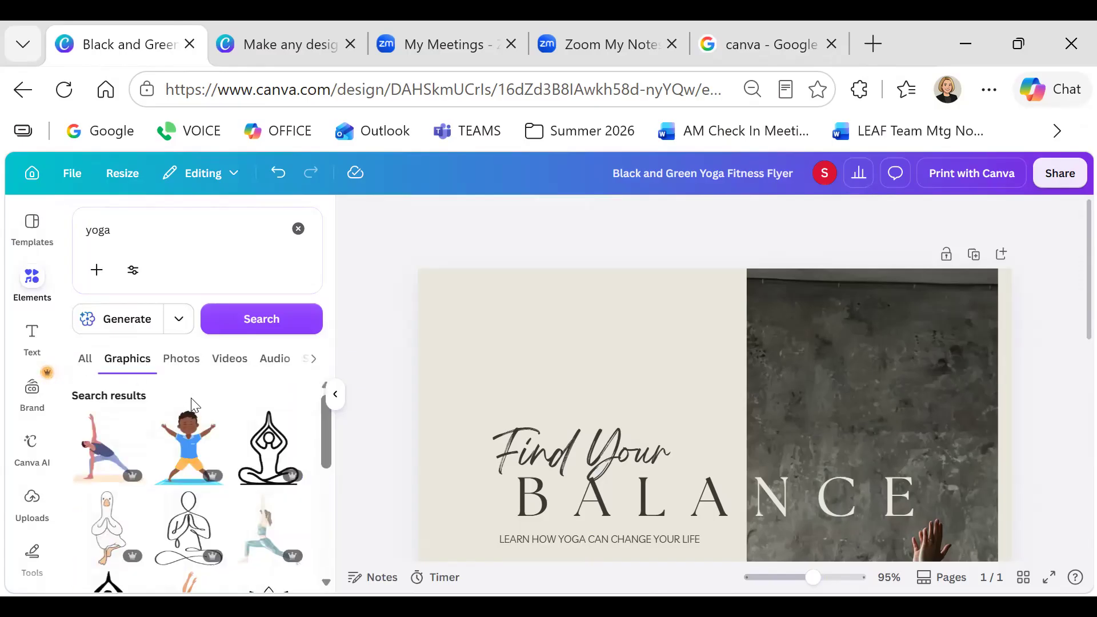
scroll(194, 405, "down", 2)
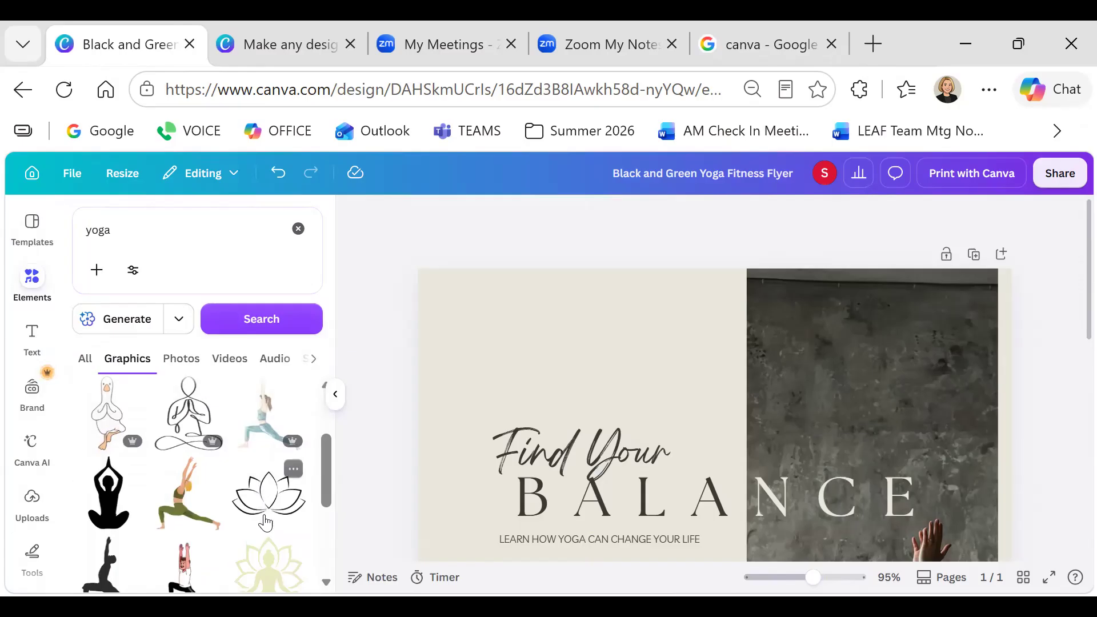
scroll(268, 508, "down", 2)
left_click_drag(271, 387, 472, 328)
left_click(707, 411)
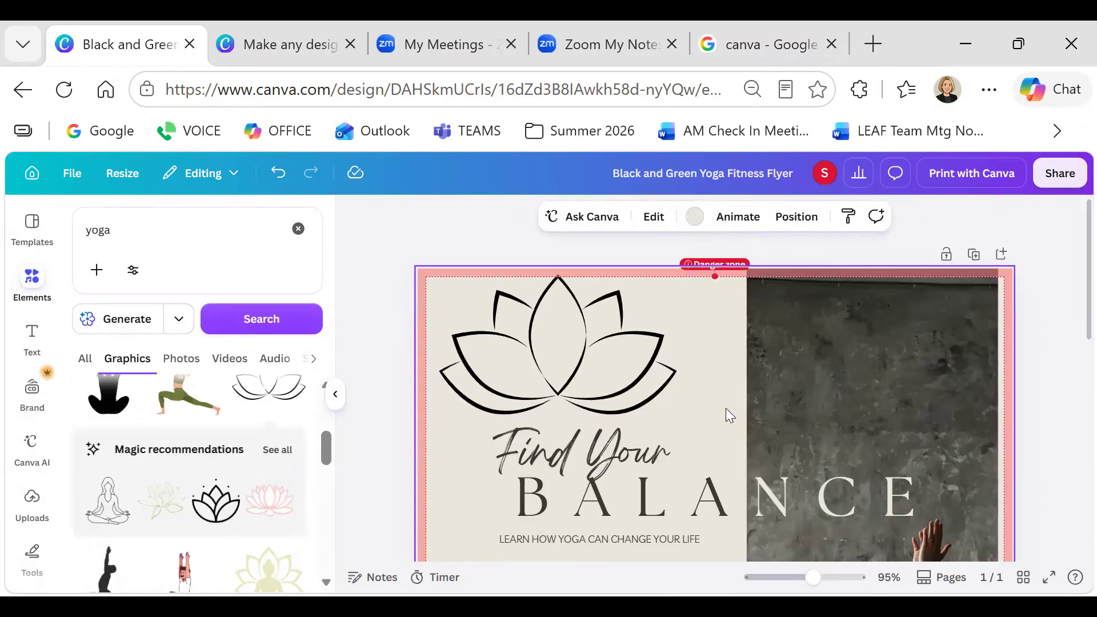
scroll(726, 408, "down", 2)
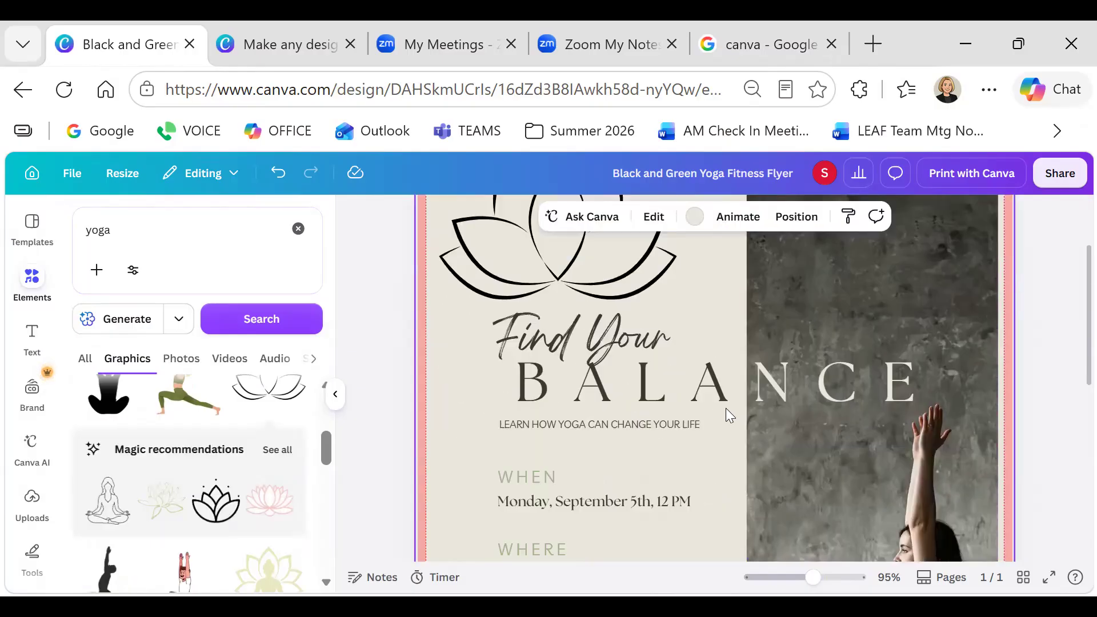
Change the 'Find Your' heading to 'Free Yoga Class' and delete BALANCE
left_click(611, 339)
left_click(616, 338)
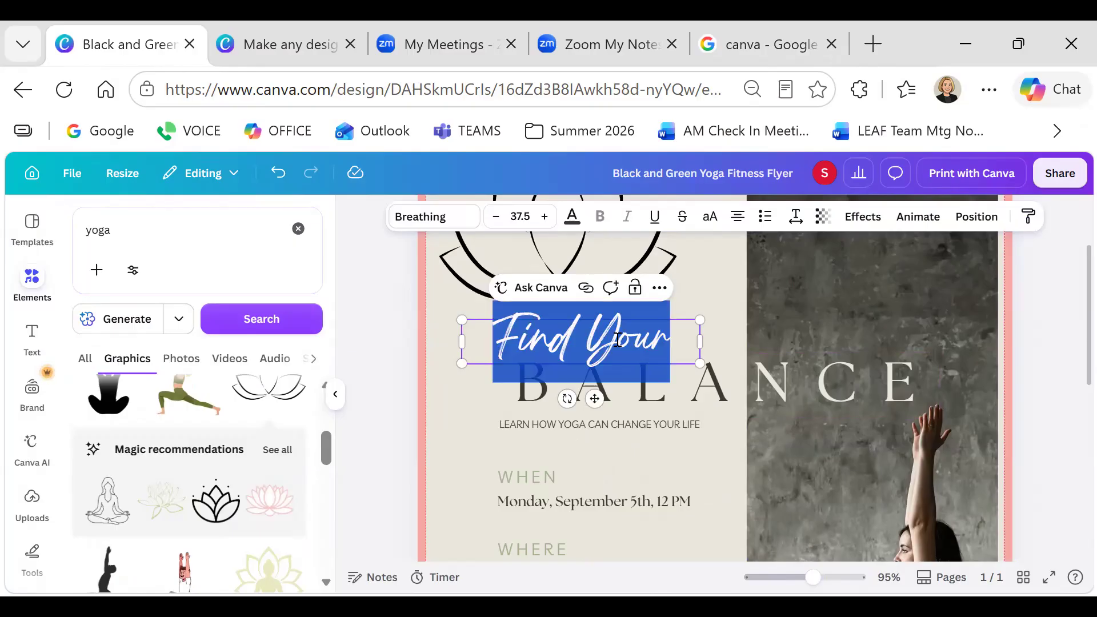
type("Fre")
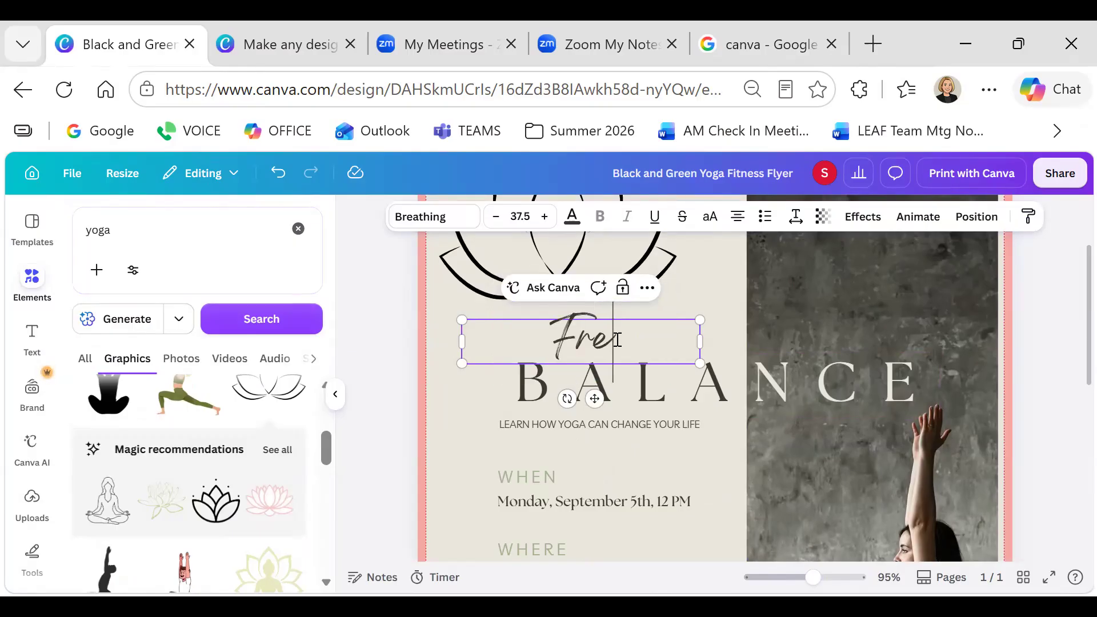
type("e Yoga")
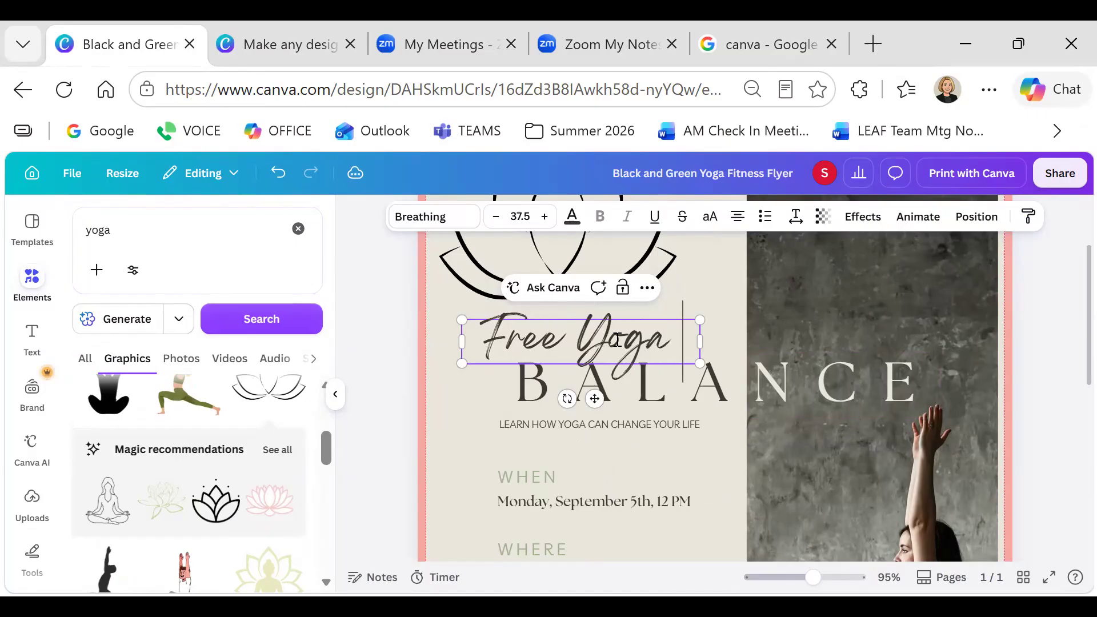
type(" Class")
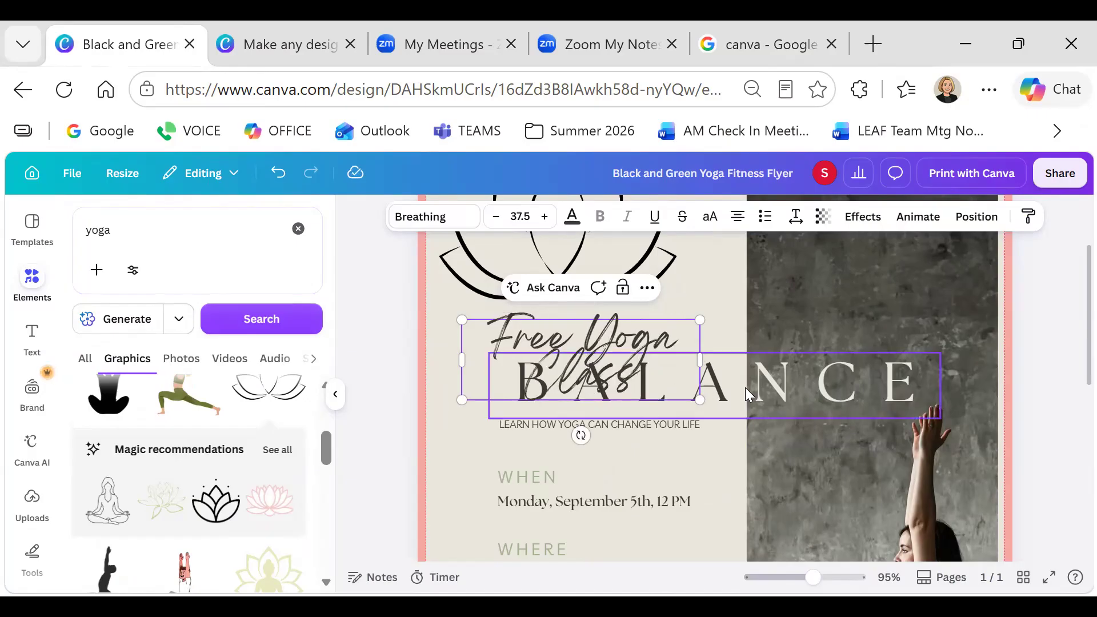
left_click(746, 388)
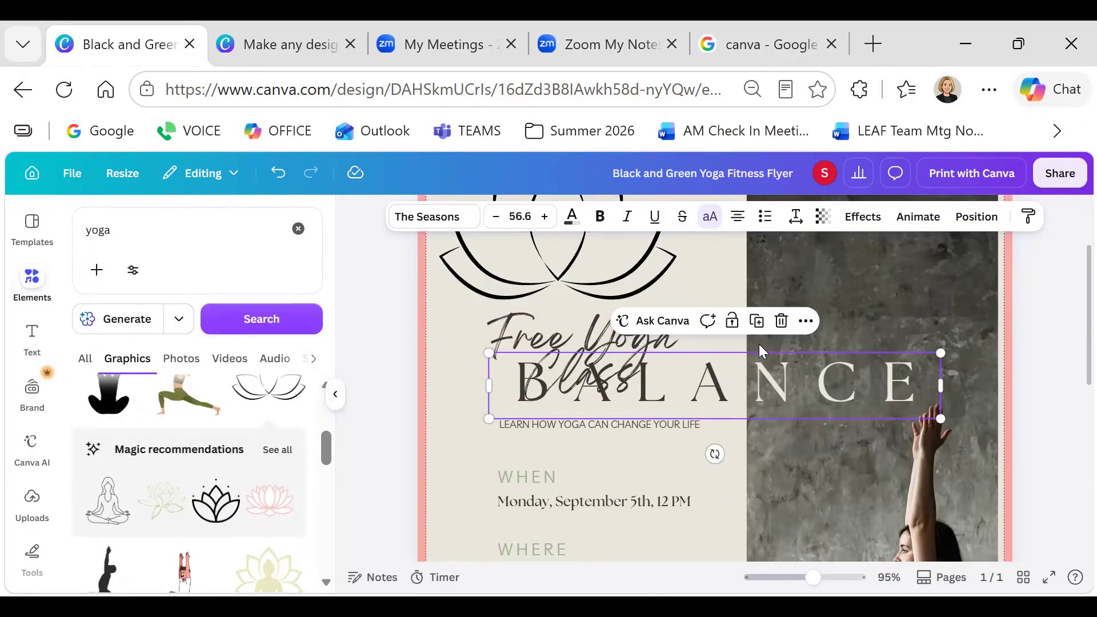
left_click(782, 323)
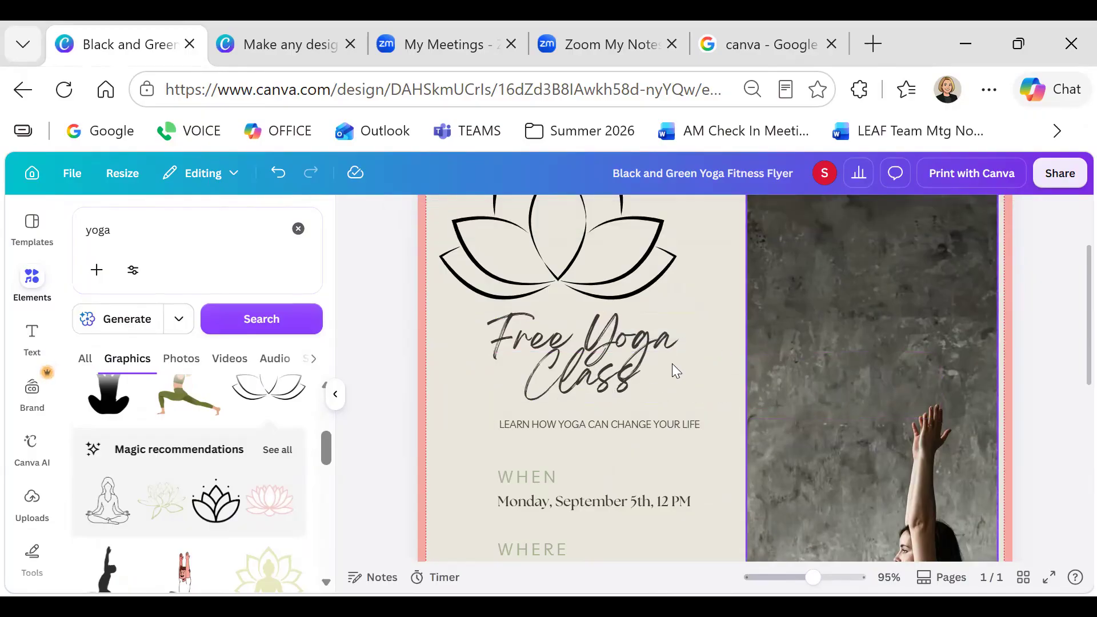
Replace the tagline with 'JOIN US FOR A FREE YOGA CLASS', fixing the GREE typo
left_click(606, 427)
left_click(606, 427)
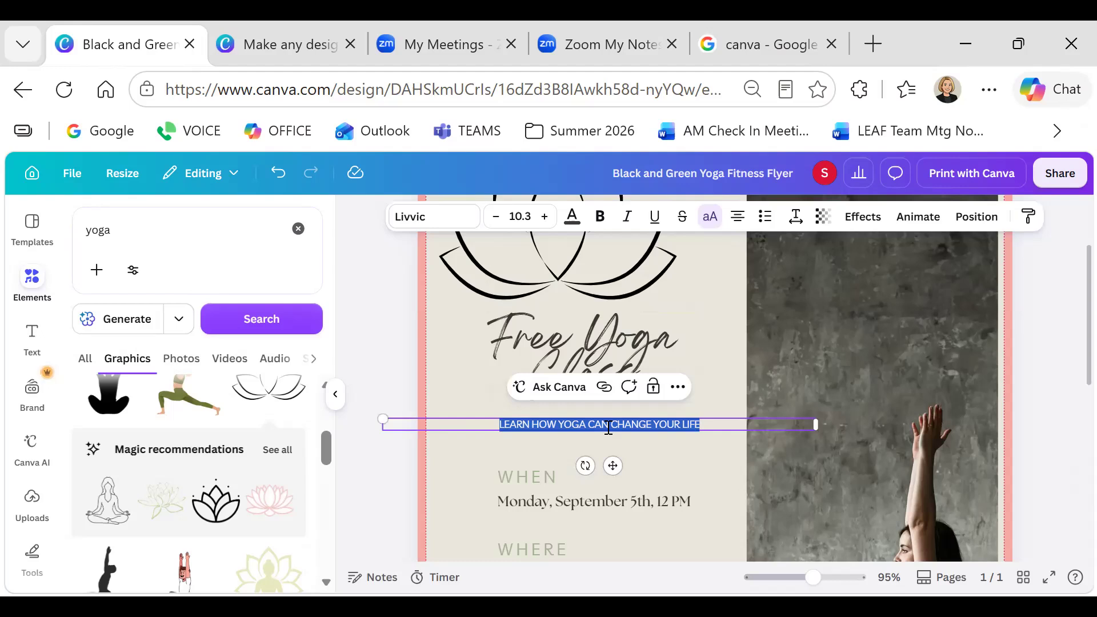
type("J")
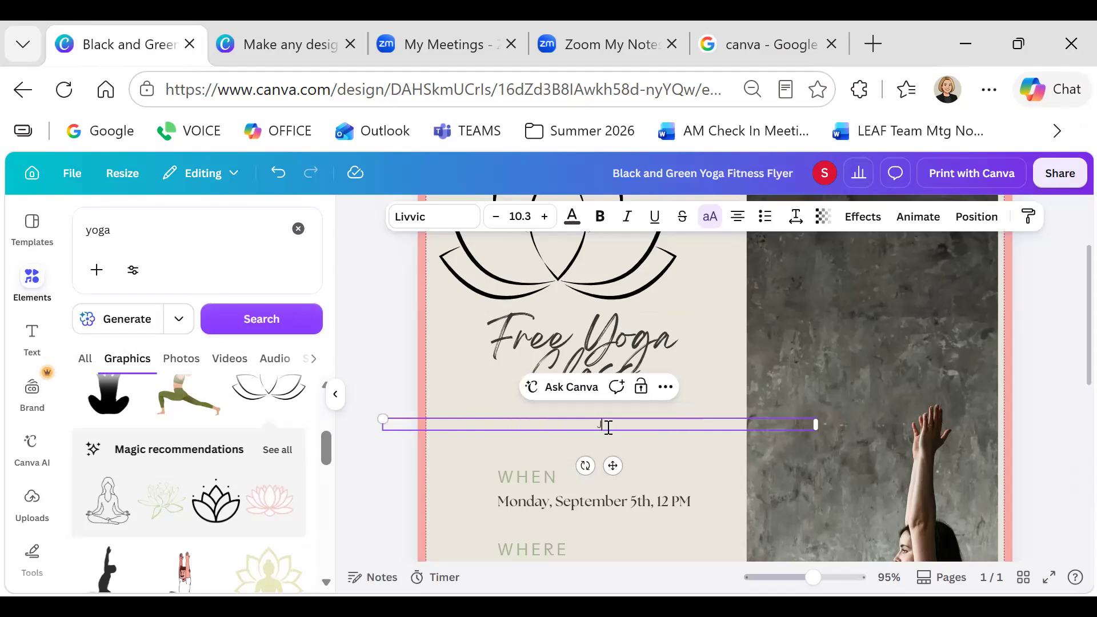
type("OIN US FOR A FREE YOGA CLASS")
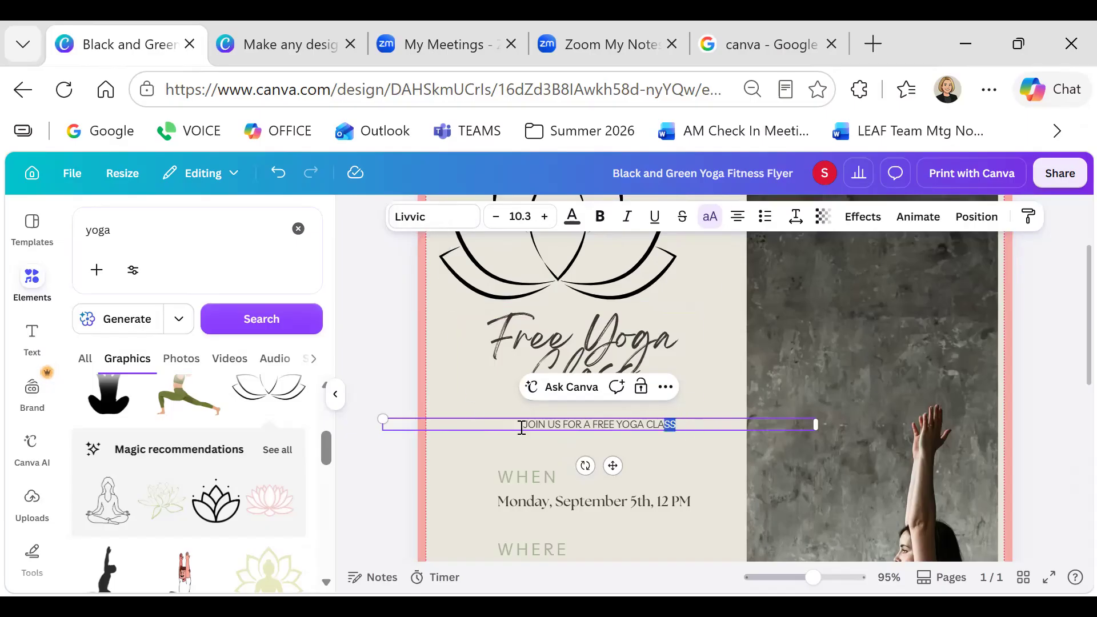
Set the JOIN US FOR A FREE YOGA CLASS tagline in the Roboto font
left_click_drag(522, 428, 502, 416)
left_click(446, 215)
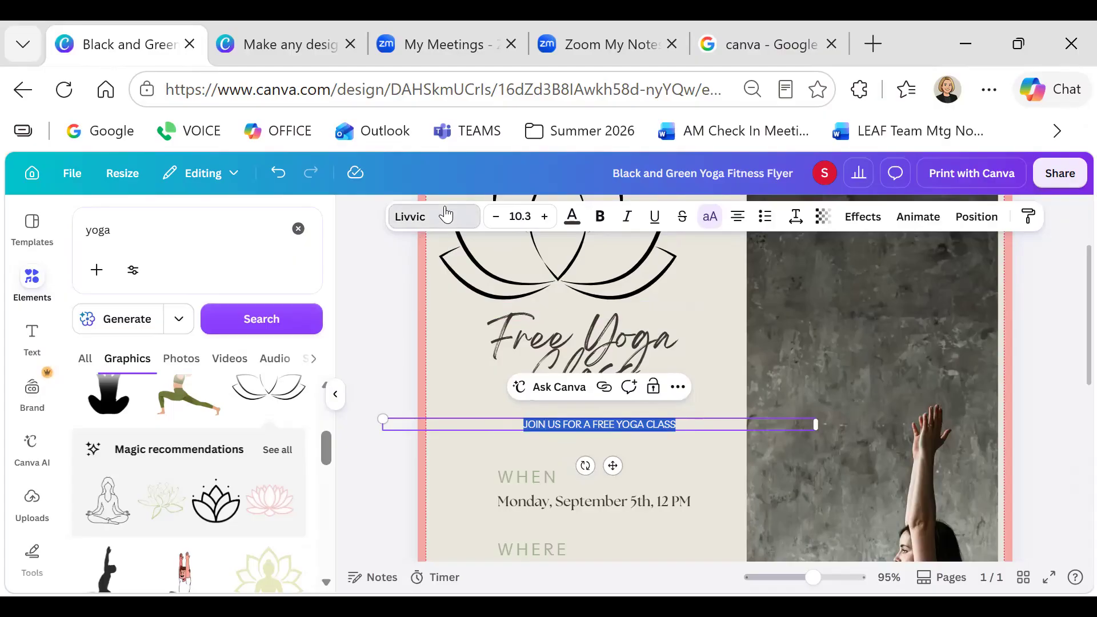
scroll(122, 459, "down", 2)
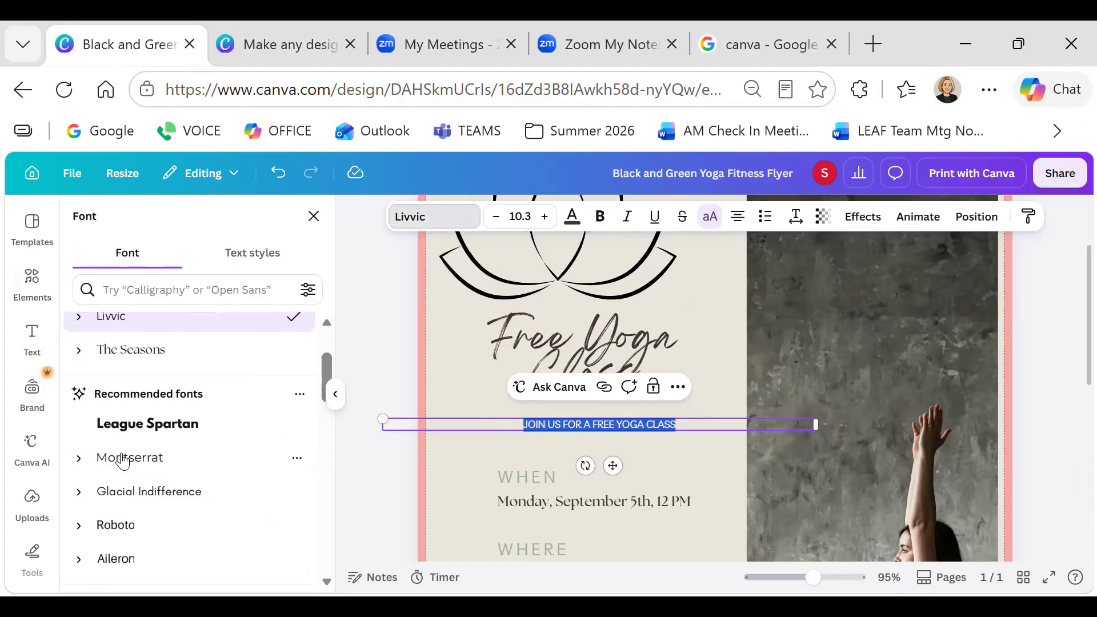
scroll(122, 461, "down", 2)
scroll(123, 461, "up", 4)
scroll(125, 463, "down", 4)
left_click(121, 412)
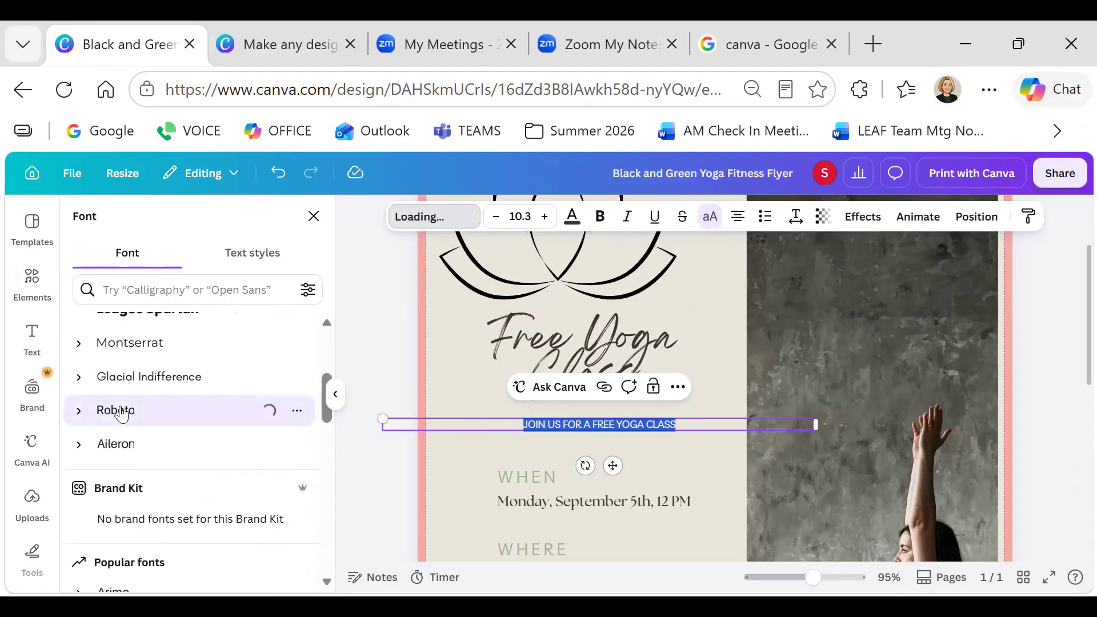
Enlarge the tagline to size 16.3 and colour it orange-brown from the Brand Kit
left_click(546, 217)
left_click(547, 217)
left_click(547, 217)
left_click(546, 217)
left_click(546, 218)
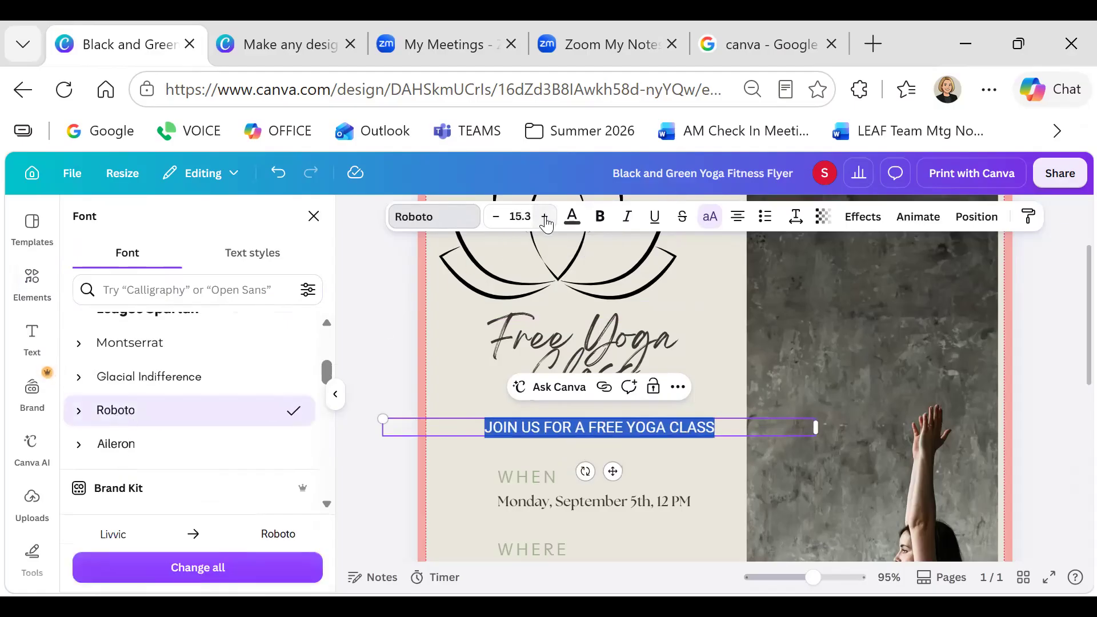
left_click(546, 218)
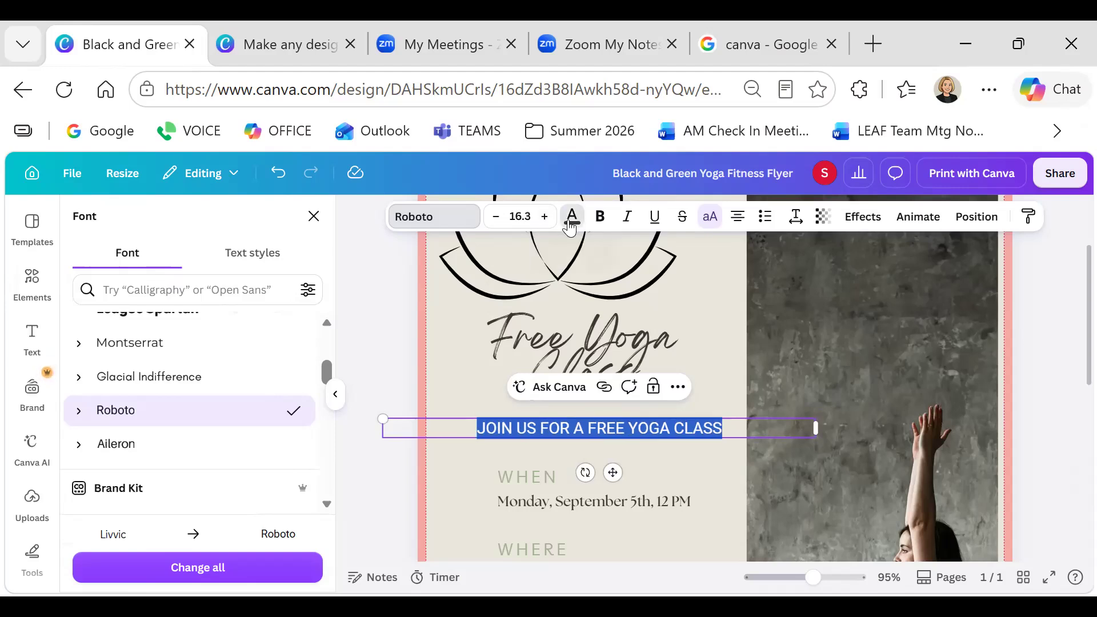
left_click(571, 223)
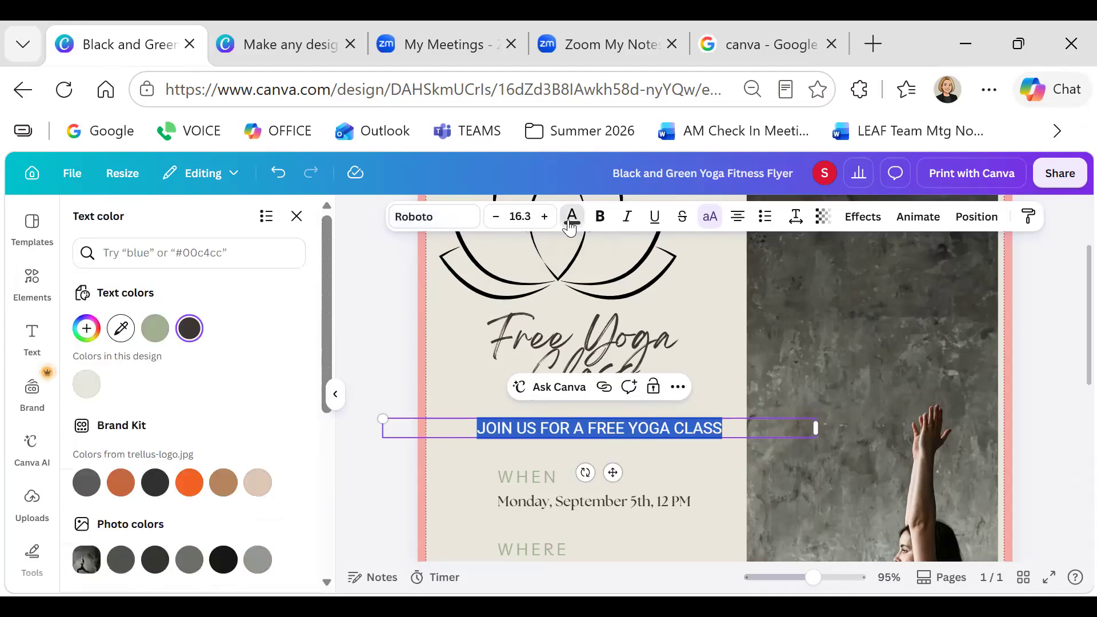
left_click(121, 482)
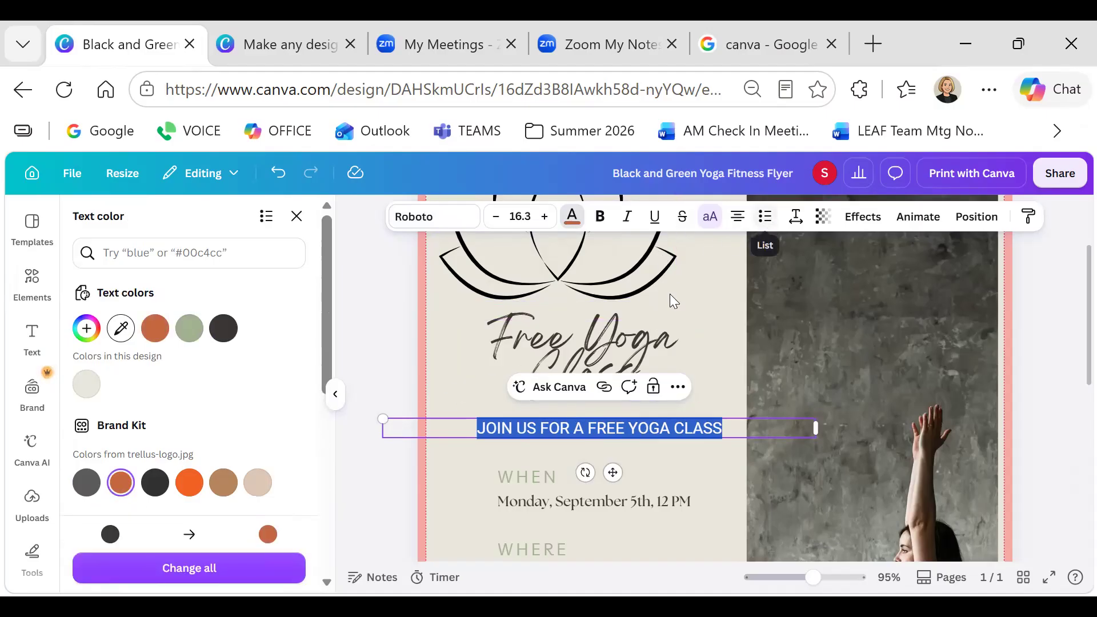
left_click(681, 464)
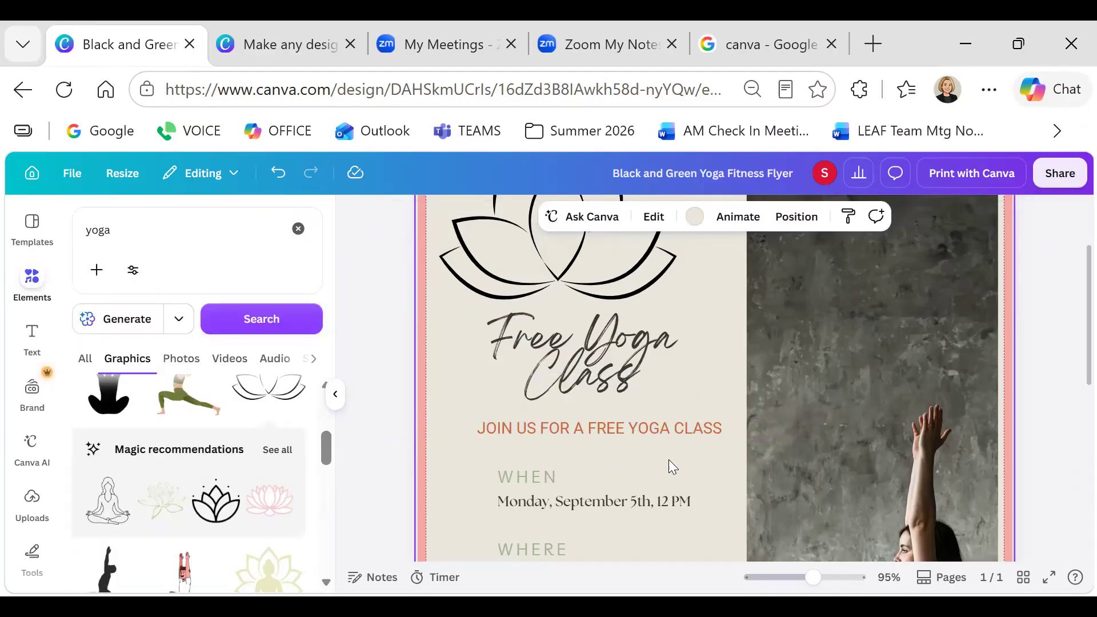
Replace the old event date with August 18, 2026
scroll(563, 462, "down", 3)
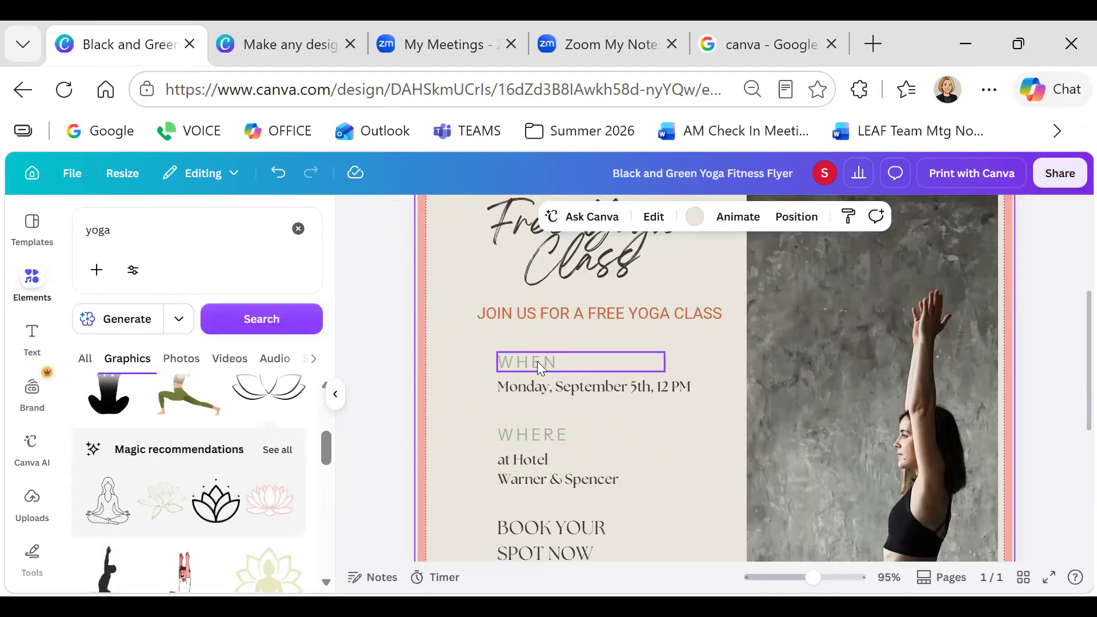
left_click(537, 361)
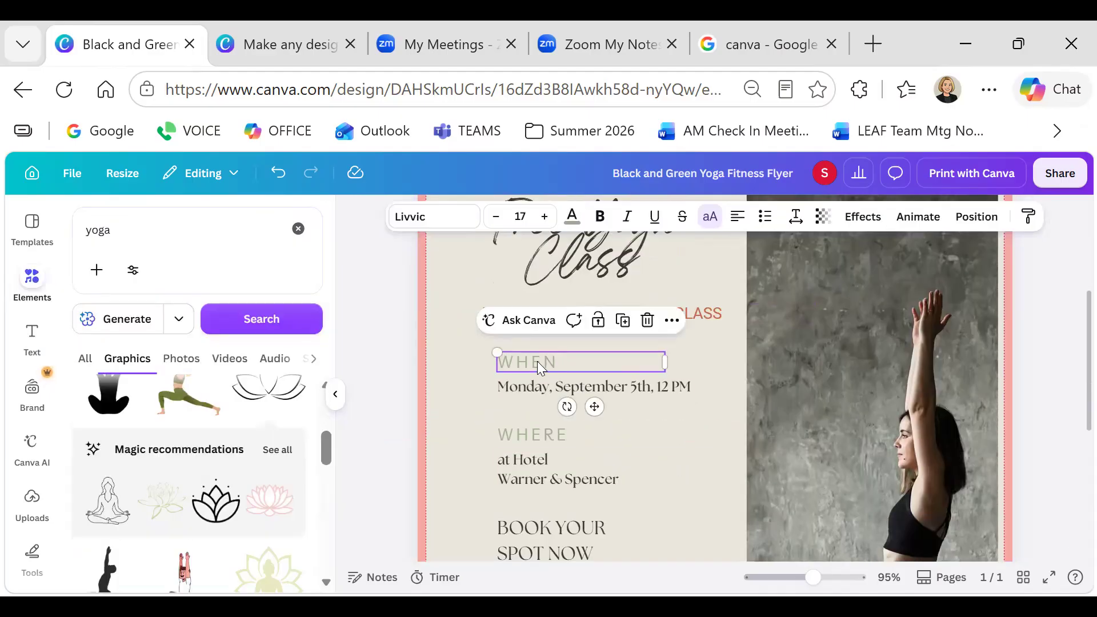
left_click(588, 386)
left_click(592, 386)
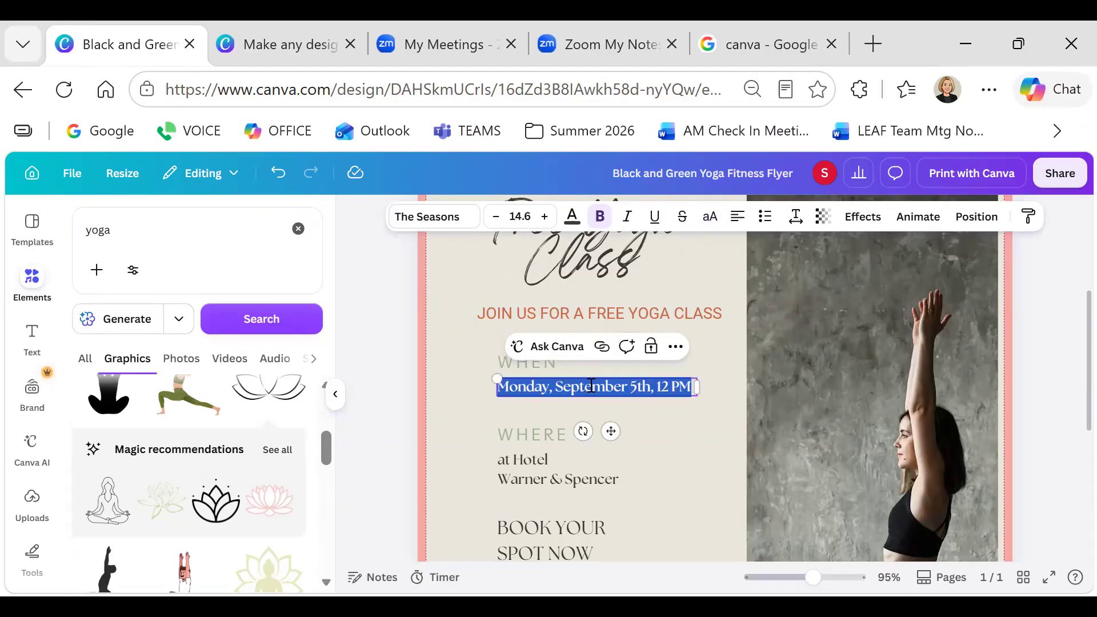
type("August 18, 2026")
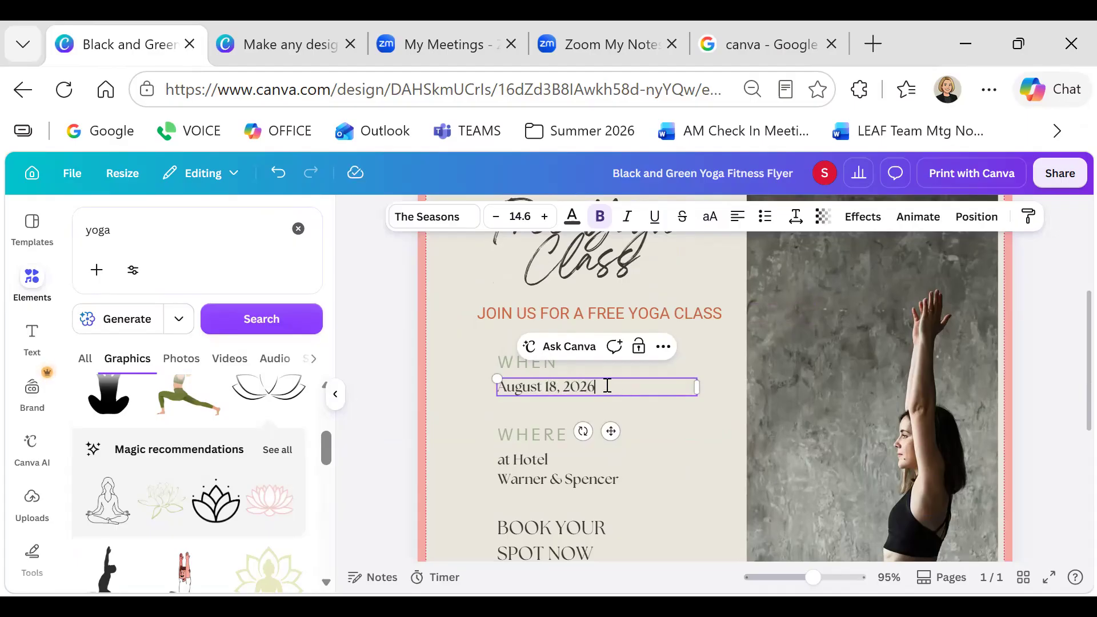
Set the date in Open Sans with a sage-green text colour
left_click_drag(607, 387, 496, 390)
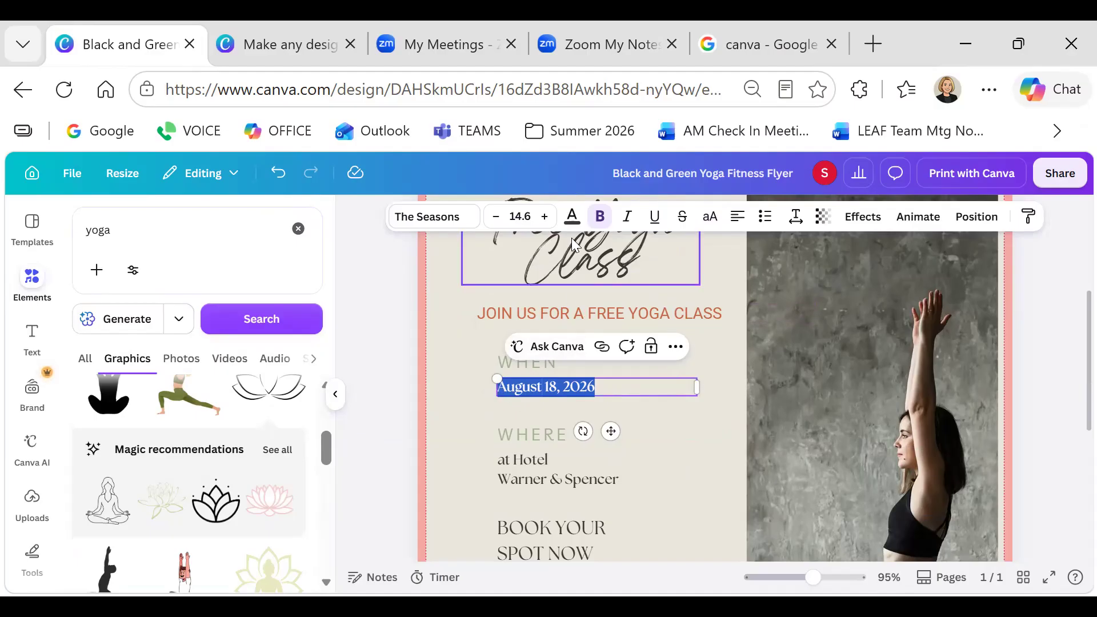
left_click(464, 219)
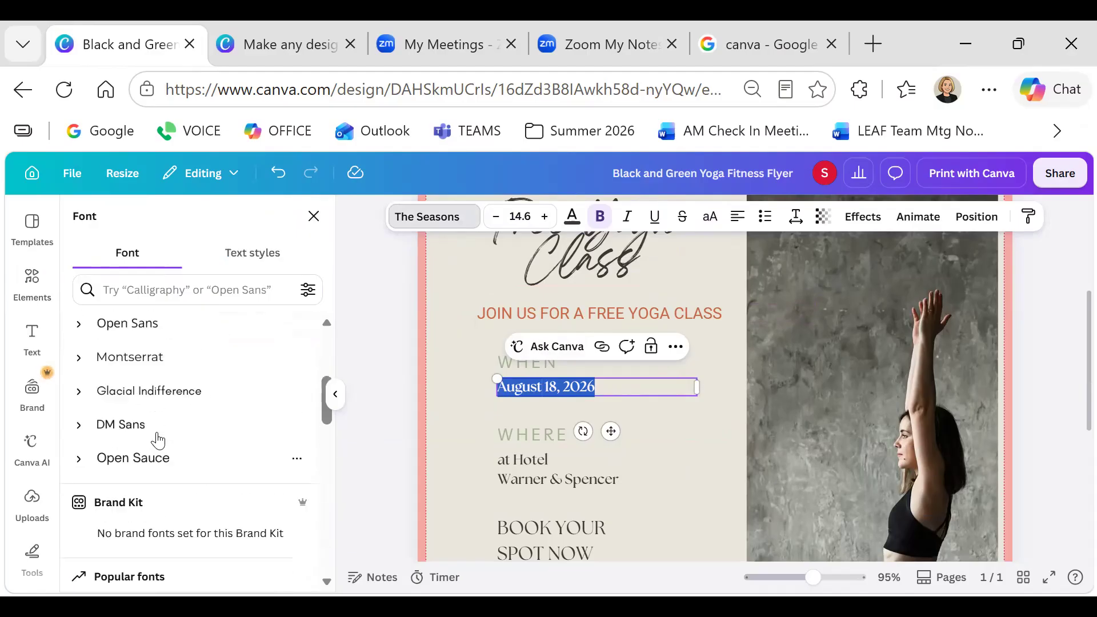
scroll(159, 440, "up", 2)
left_click(147, 429)
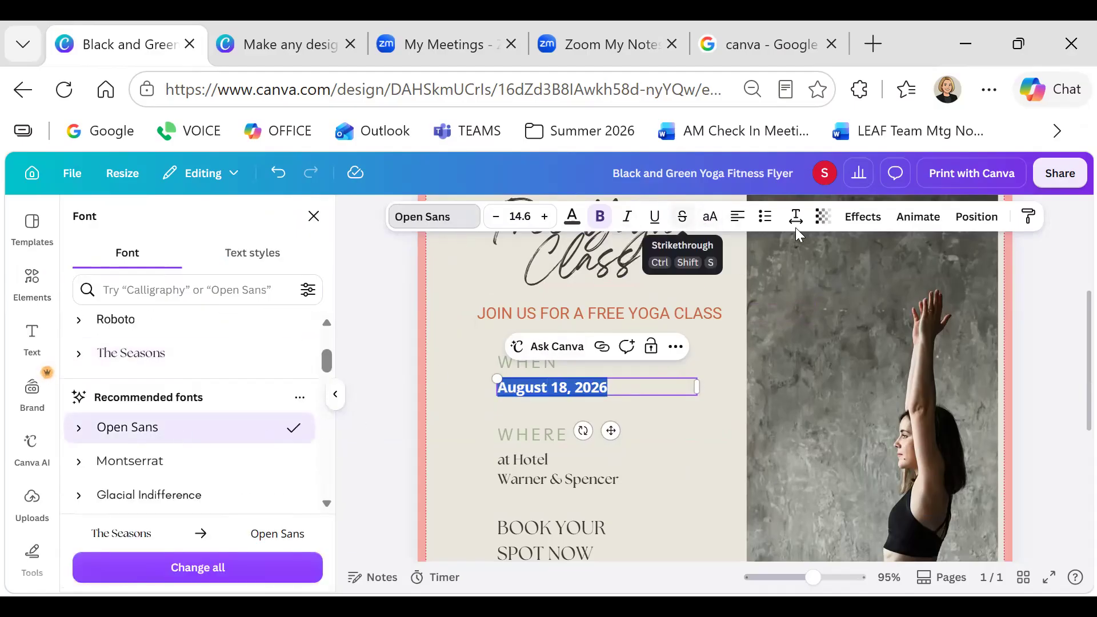
left_click(572, 220)
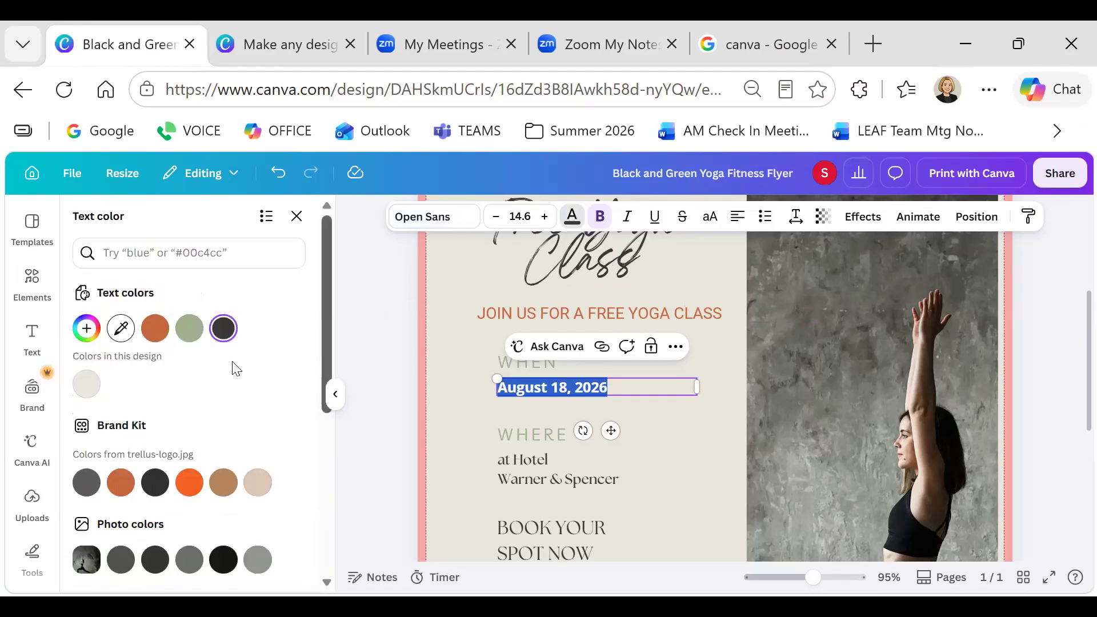
left_click(596, 506)
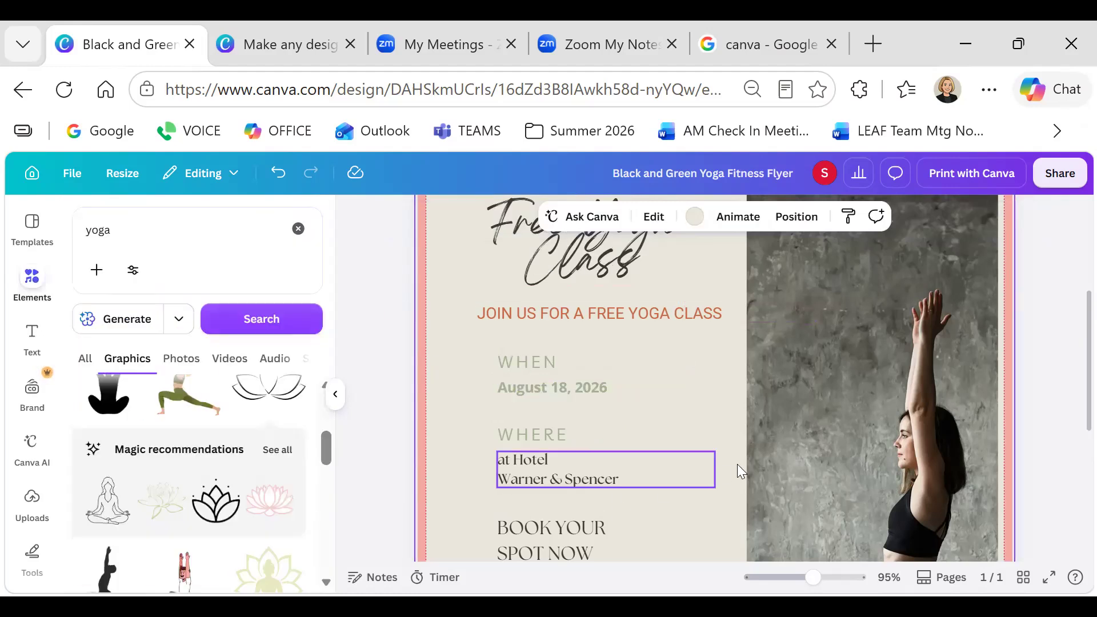
Delete the hotel location, WHERE heading, BOOK YOUR SPOT NOW line and contact details
scroll(733, 470, "down", 1)
scroll(735, 475, "down", 3)
left_click(617, 359)
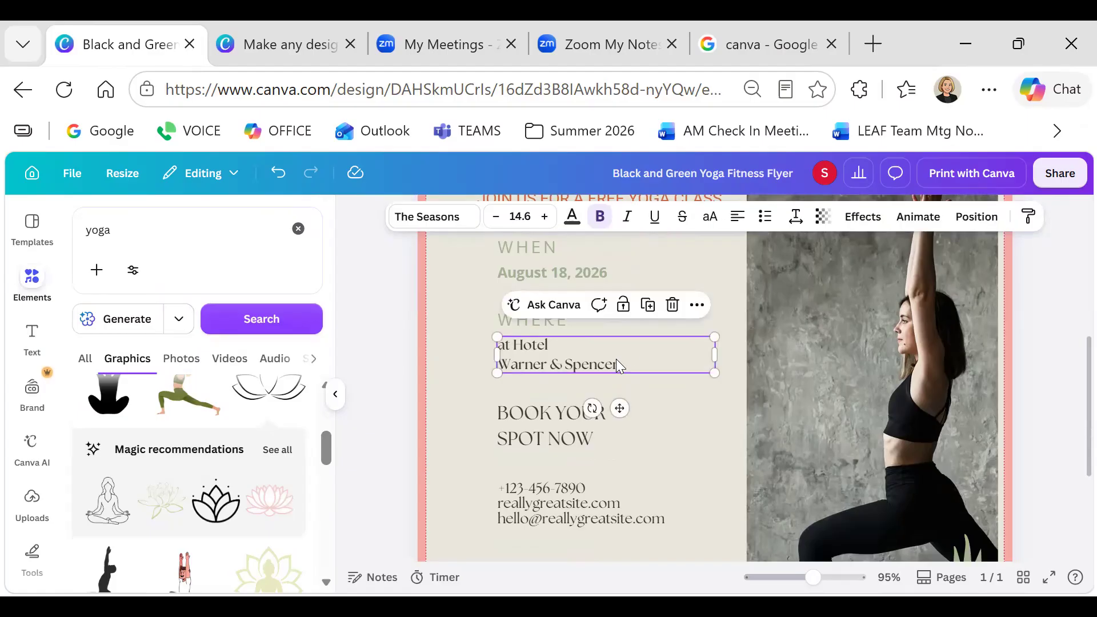
left_click(673, 305)
left_click(544, 320)
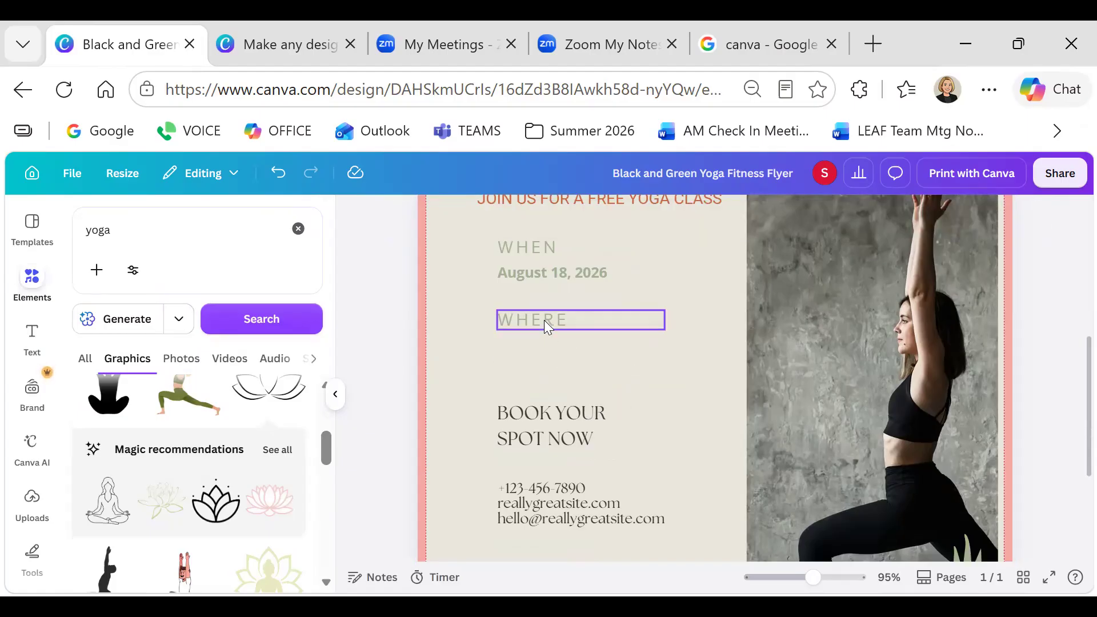
left_click(650, 279)
left_click(535, 432)
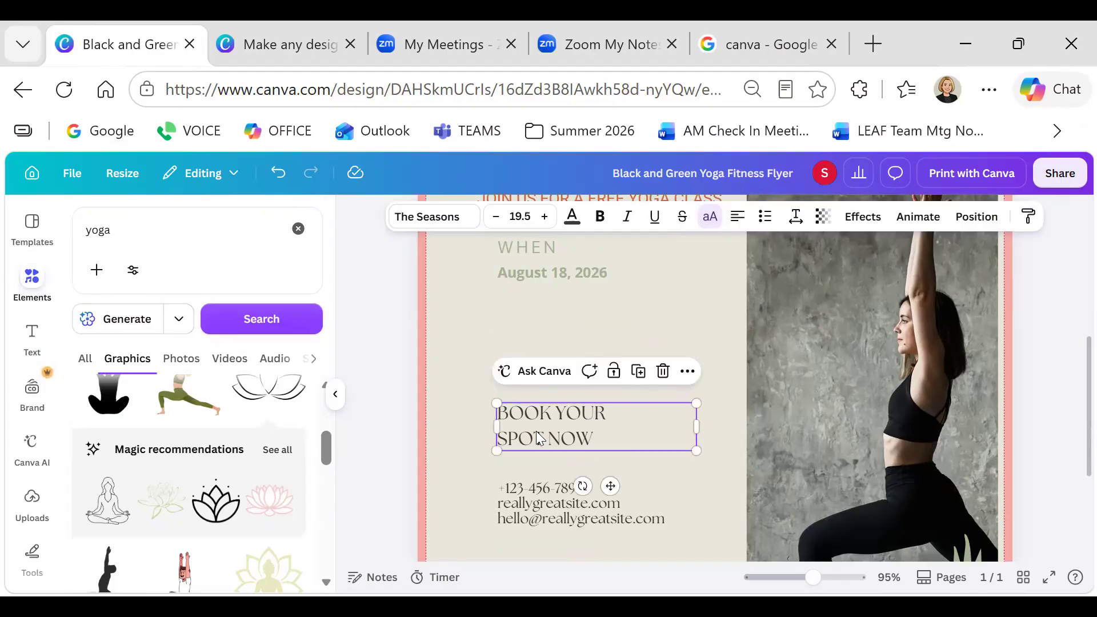
left_click(662, 372)
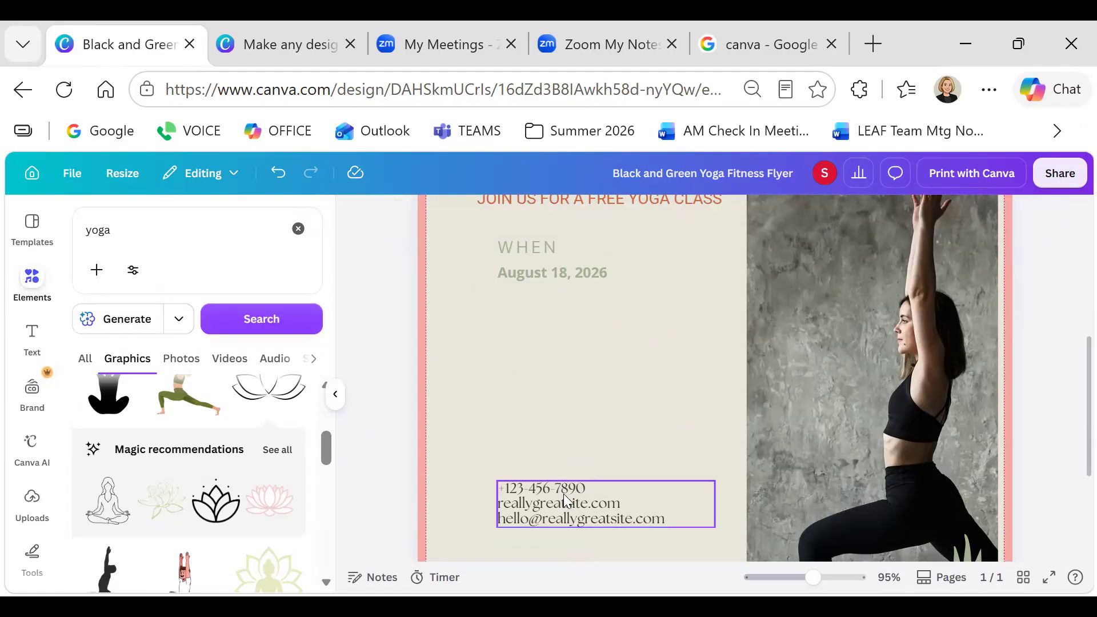
left_click(564, 494)
left_click(672, 447)
Delete the yoga photo from the right side of the flyer
scroll(672, 446, "down", 2)
scroll(672, 445, "down", 2)
scroll(672, 445, "up", 8)
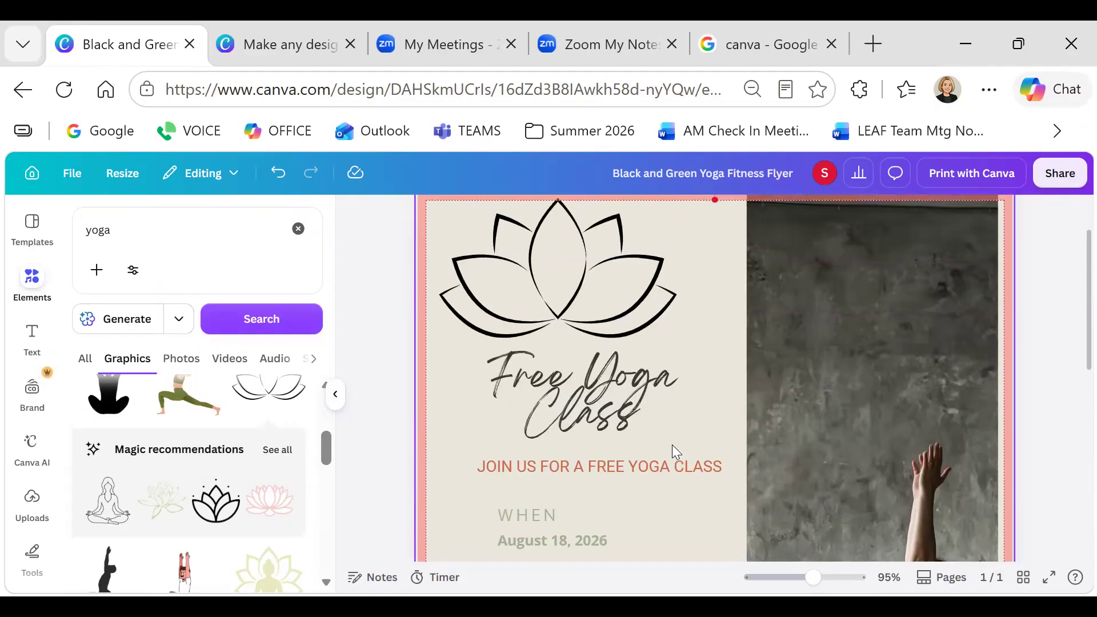
scroll(672, 445, "up", 1)
scroll(672, 444, "down", 5)
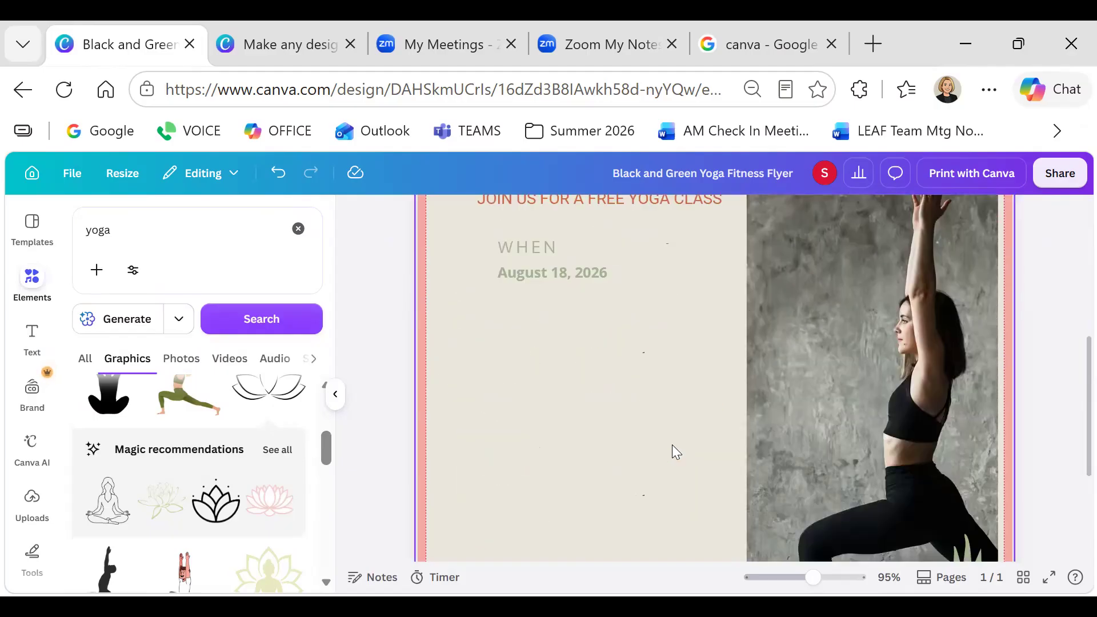
left_click(823, 394)
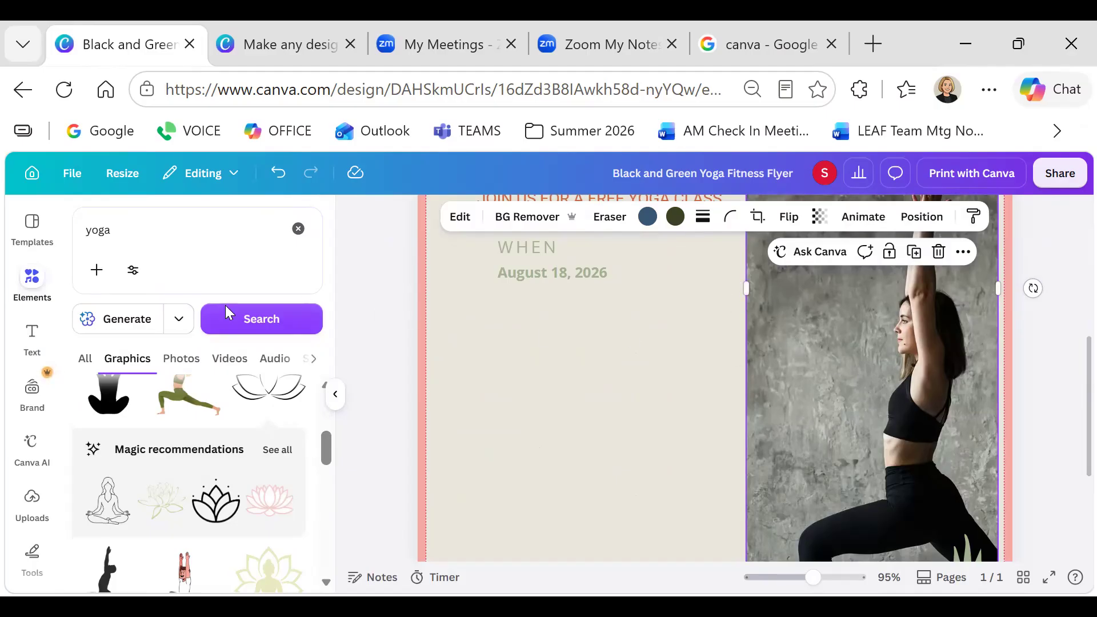
scroll(150, 435, "down", 2)
scroll(154, 448, "down", 3)
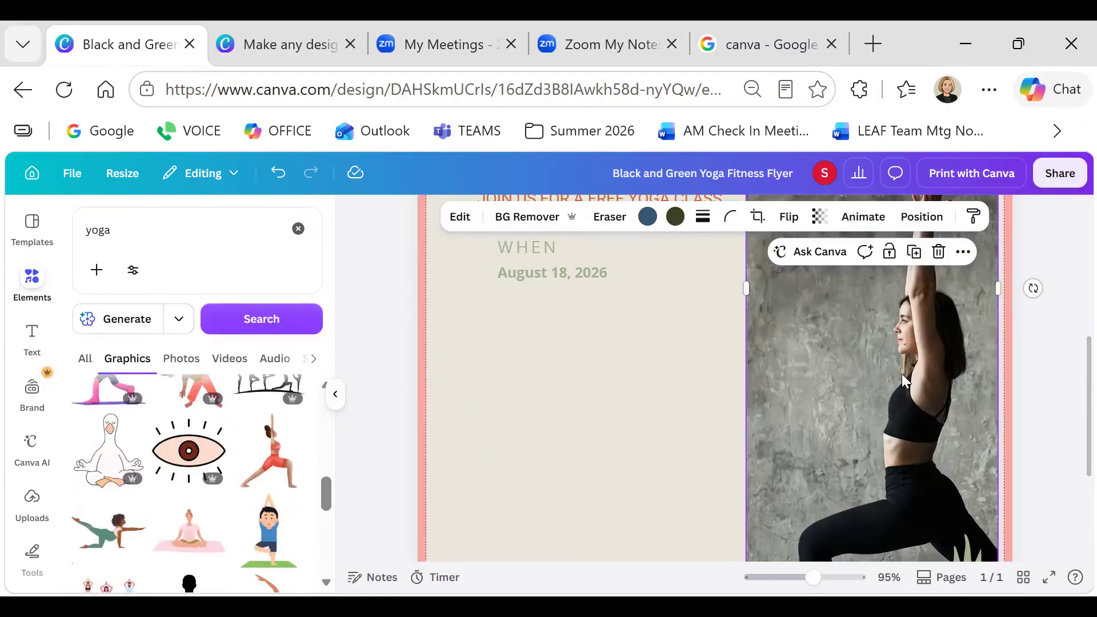
scroll(155, 448, "up", 1)
left_click(938, 251)
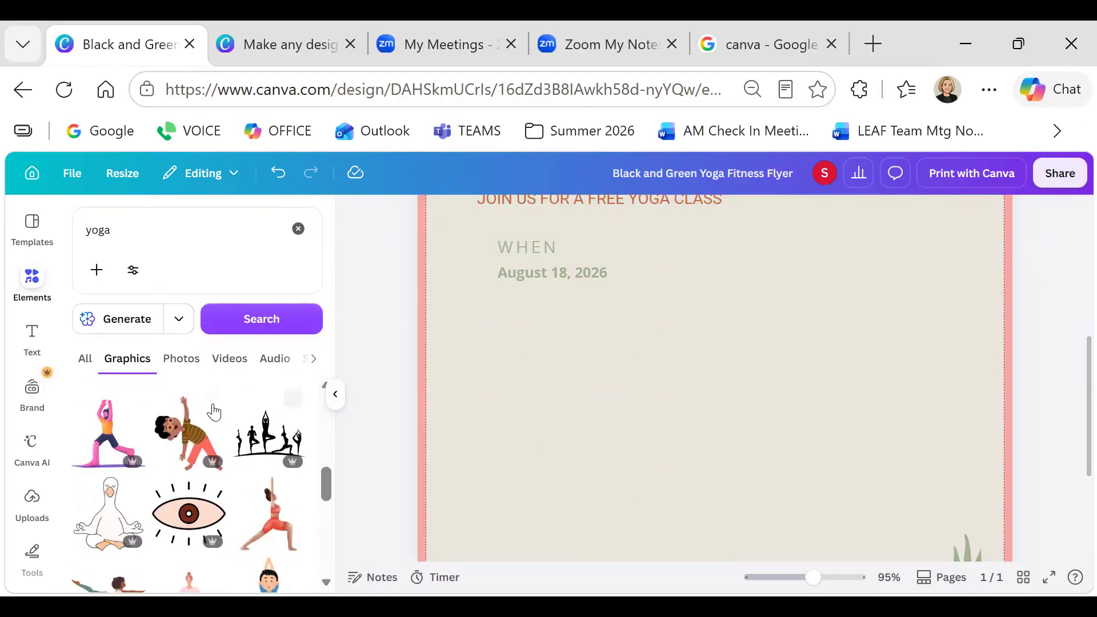
Add the dancer yoga-pose graphic and shrink it to about 4.9 by 5.3
scroll(213, 411, "down", 3)
scroll(211, 462, "down", 1)
scroll(211, 461, "up", 1)
left_click(105, 497)
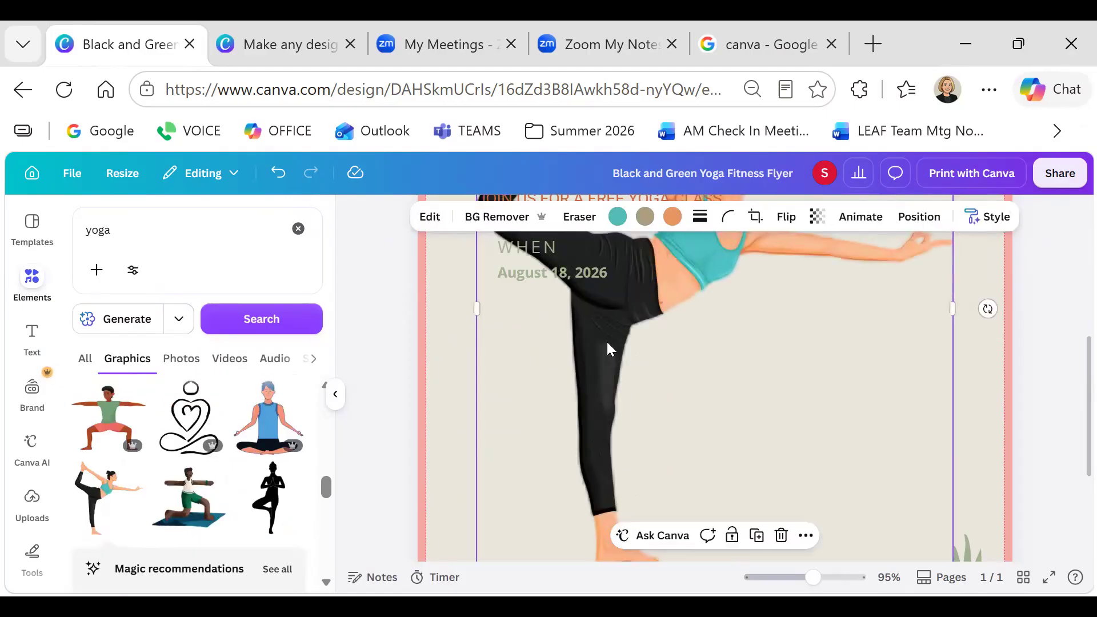
scroll(656, 391, "up", 4)
left_click_drag(486, 279, 681, 408)
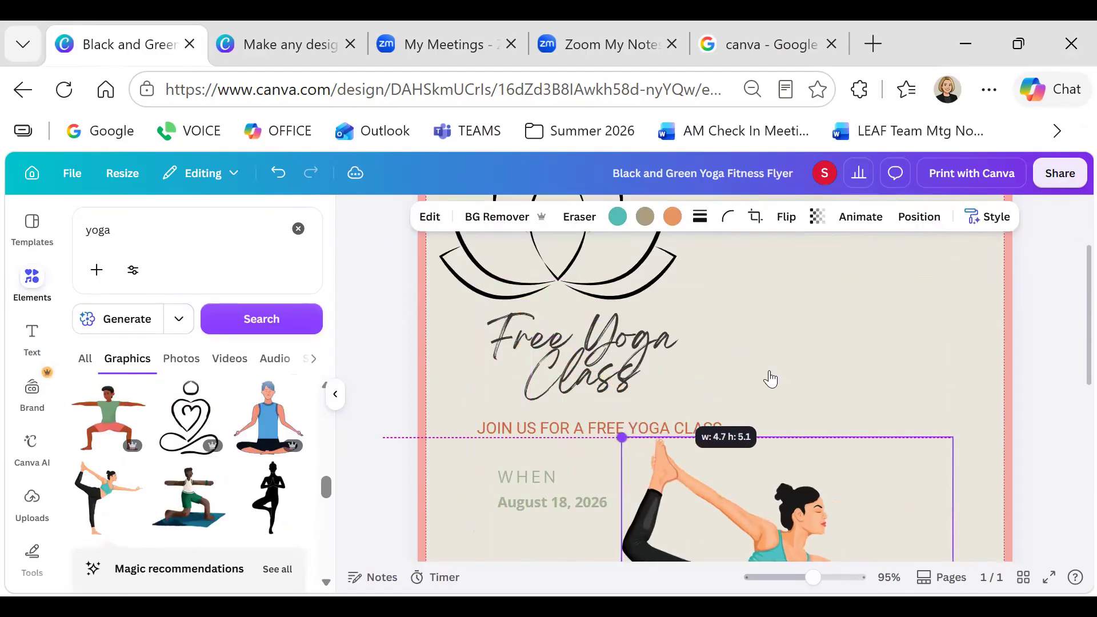
Delete the fern-leaf graphic from the flyer's lower-right corner
scroll(793, 349, "down", 4)
scroll(788, 349, "down", 5)
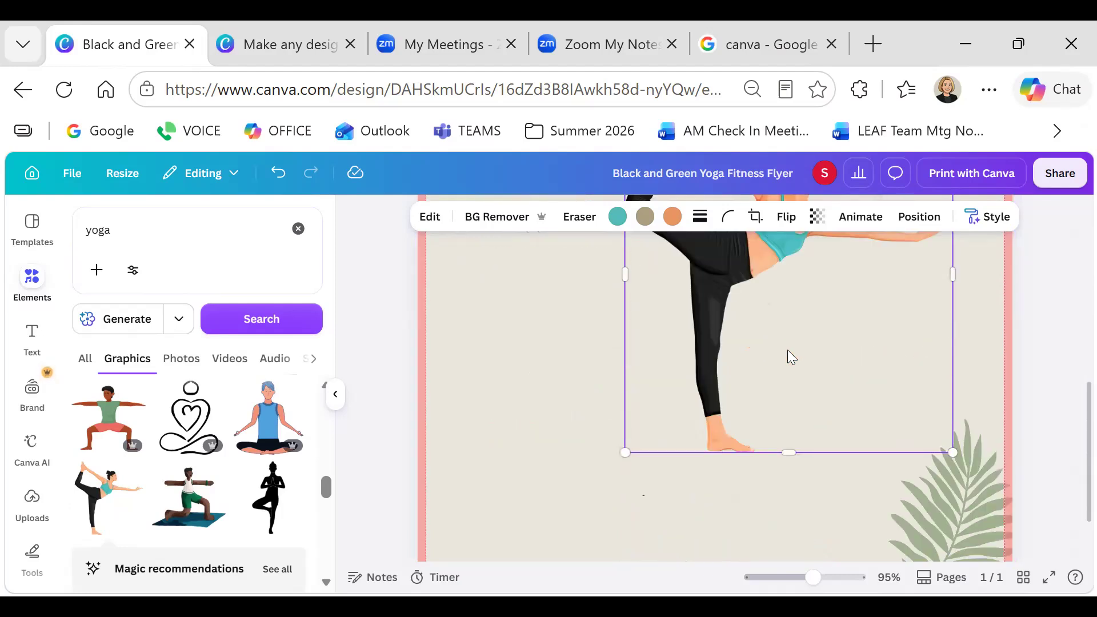
scroll(787, 350, "down", 2)
left_click(995, 421)
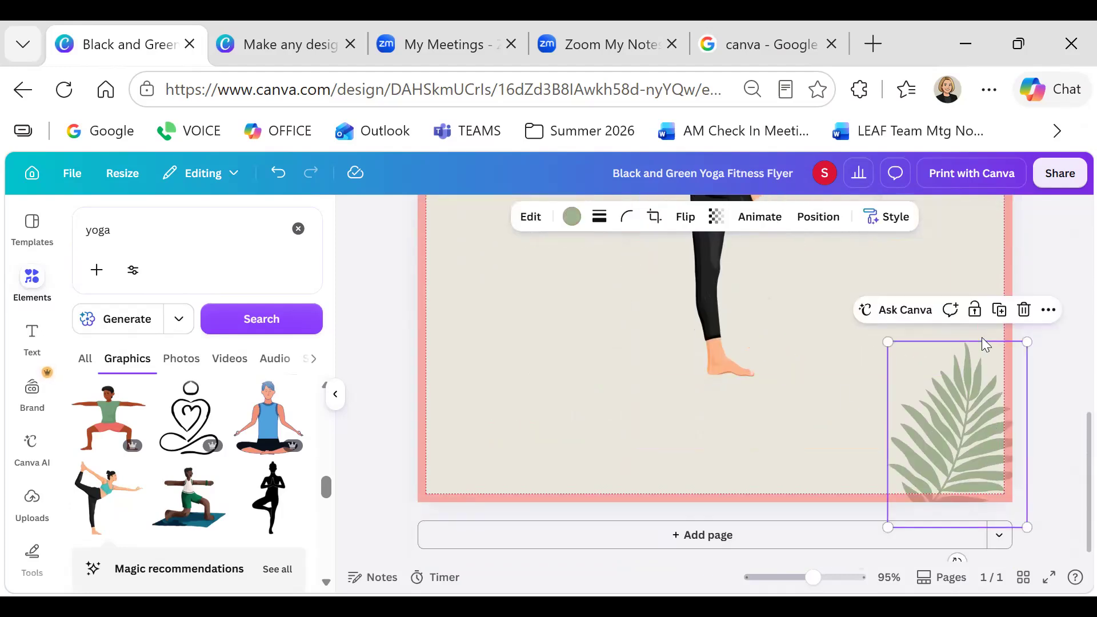
left_click(1024, 310)
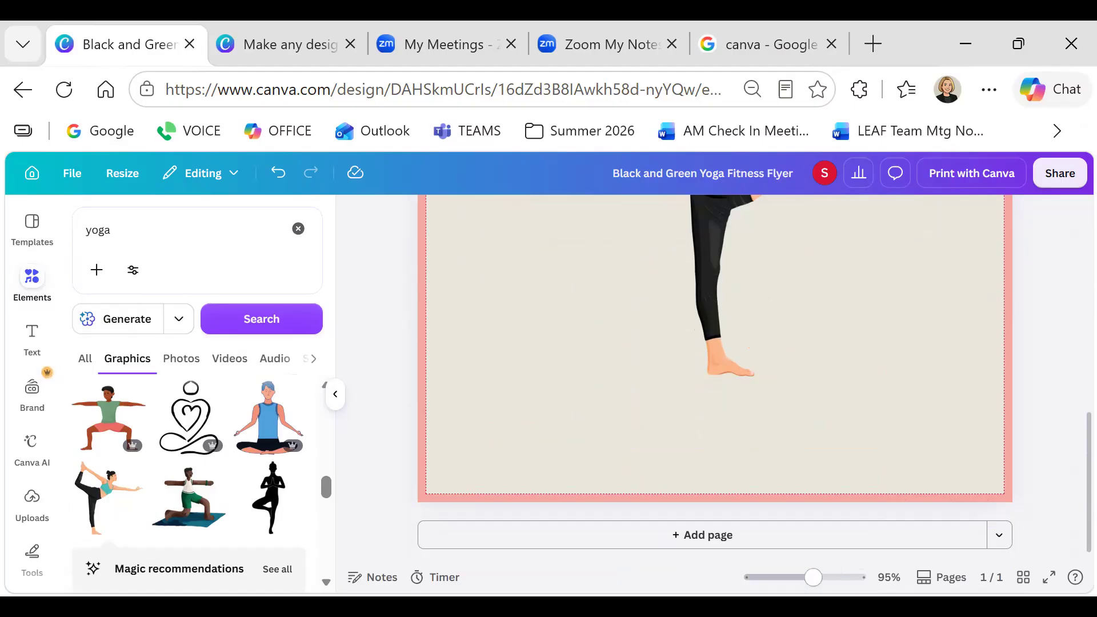
Move the dancer to the lower right and centre the lotus and Free Yoga Class heading
left_click_drag(813, 576, 786, 576)
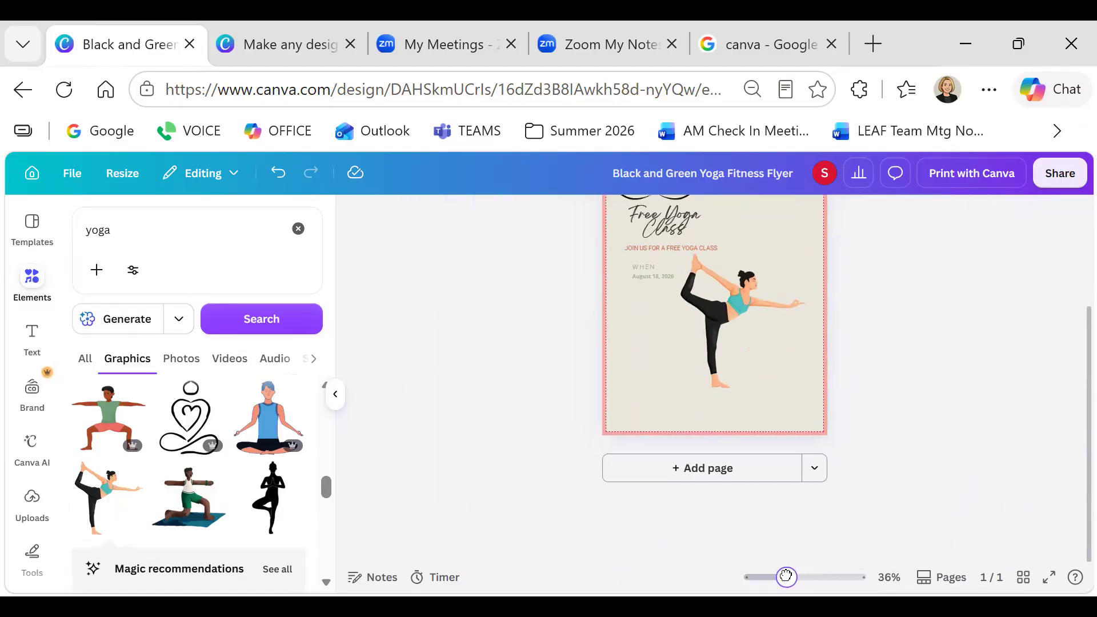
left_click_drag(750, 438, 765, 467)
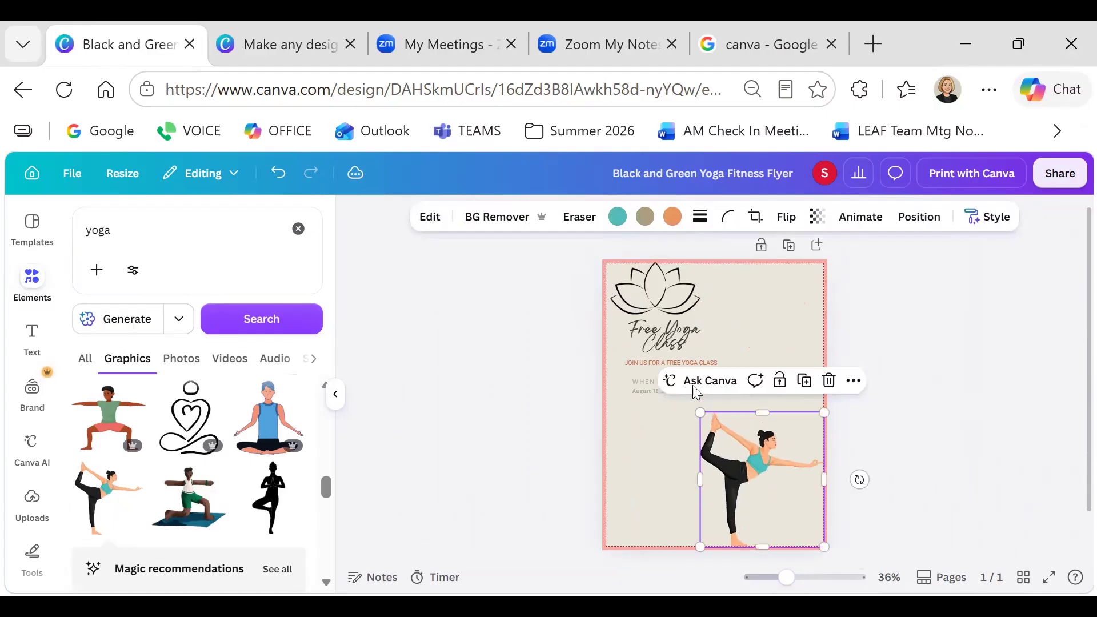
left_click(684, 291)
left_click_drag(684, 291, 724, 289)
left_click(693, 330)
left_click_drag(693, 330, 738, 330)
Move the date and WHEN label down to the bottom of the page
left_click(646, 381)
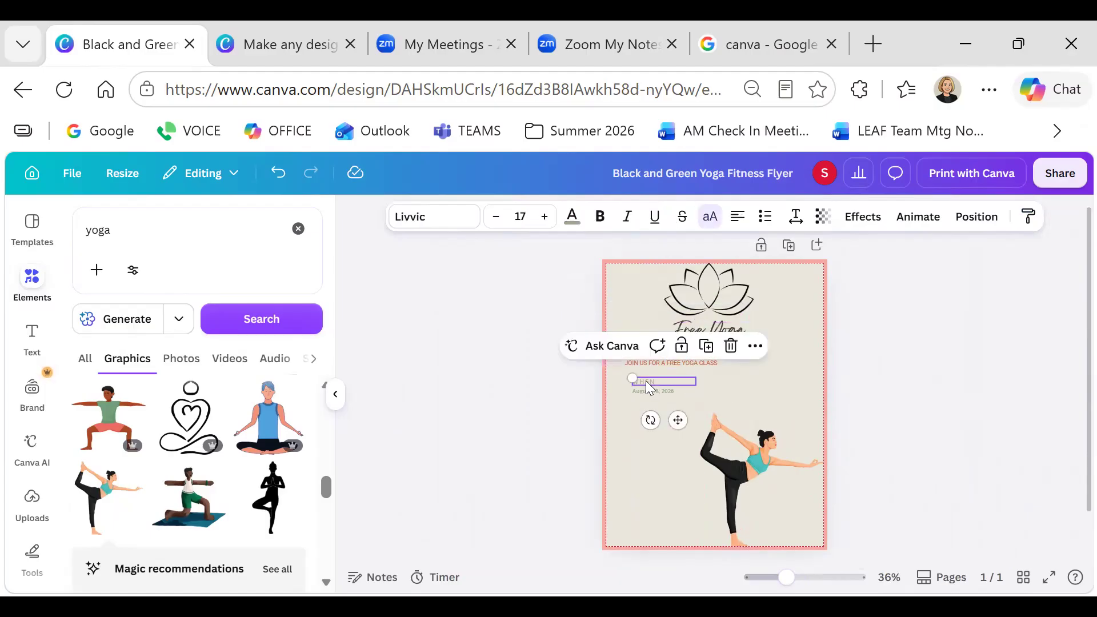
left_click(649, 392)
left_click_drag(666, 438, 635, 511)
left_click_drag(645, 381, 628, 526)
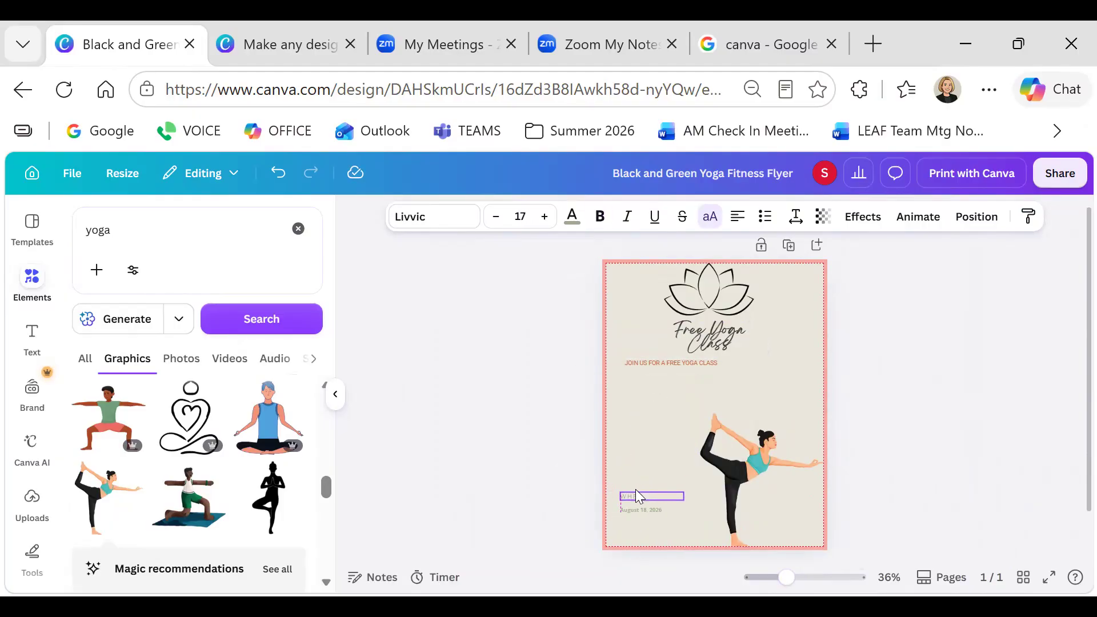
Enlarge the tagline to size 26.3 and move it back onto the page
left_click(672, 362)
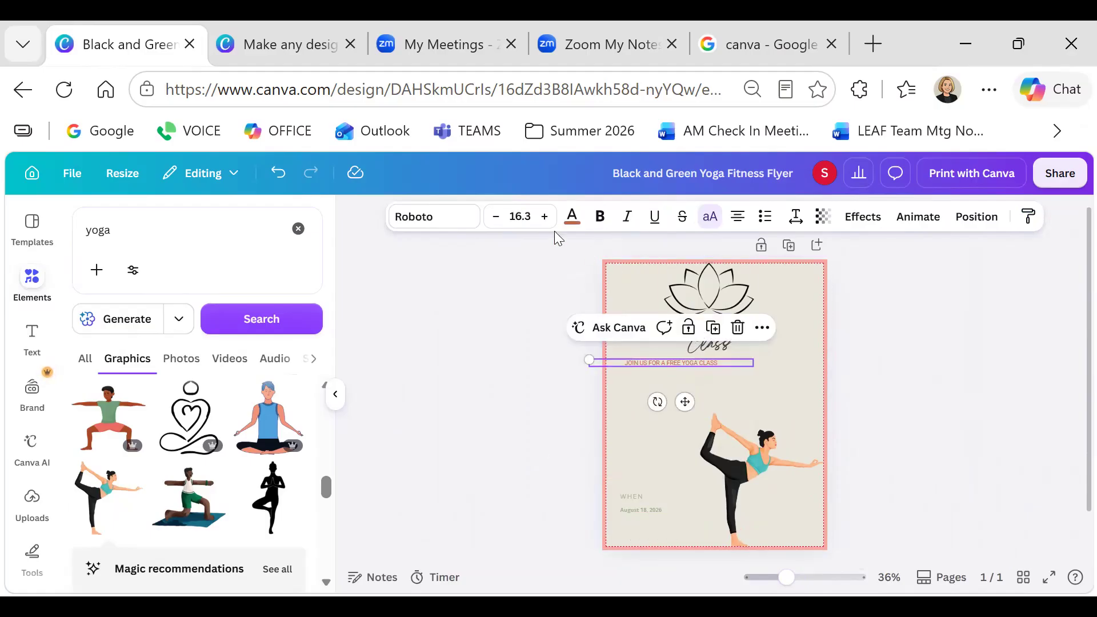
left_click(545, 217)
left_click(545, 216)
left_click(546, 217)
left_click(546, 216)
left_click(546, 217)
left_click(546, 217)
left_click(546, 217)
left_click(545, 216)
left_click(546, 217)
left_click(546, 216)
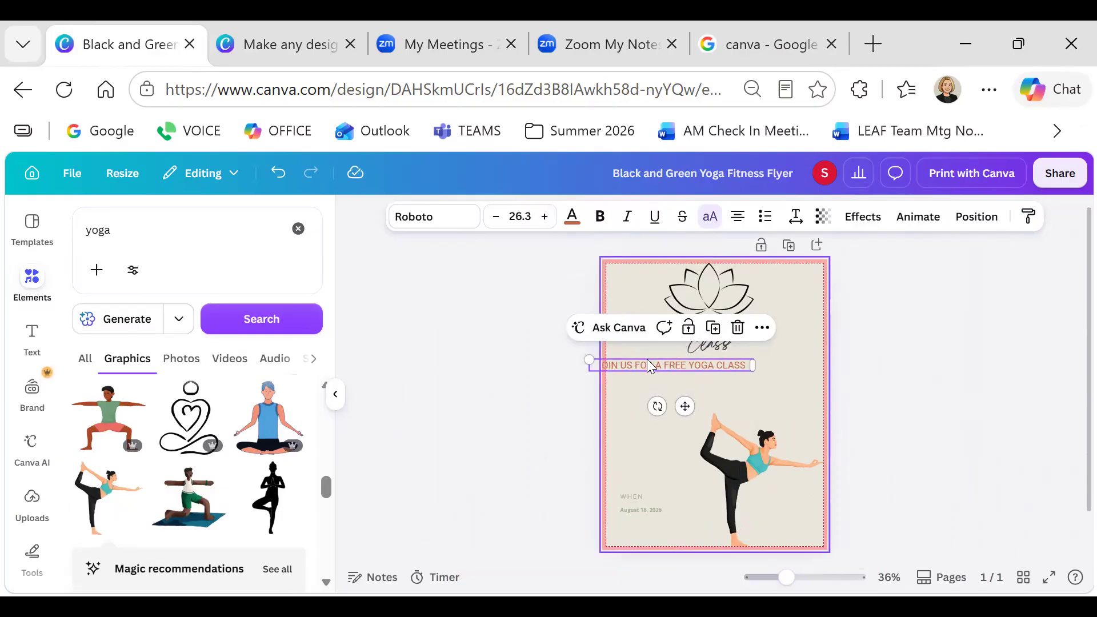
left_click_drag(649, 361, 694, 393)
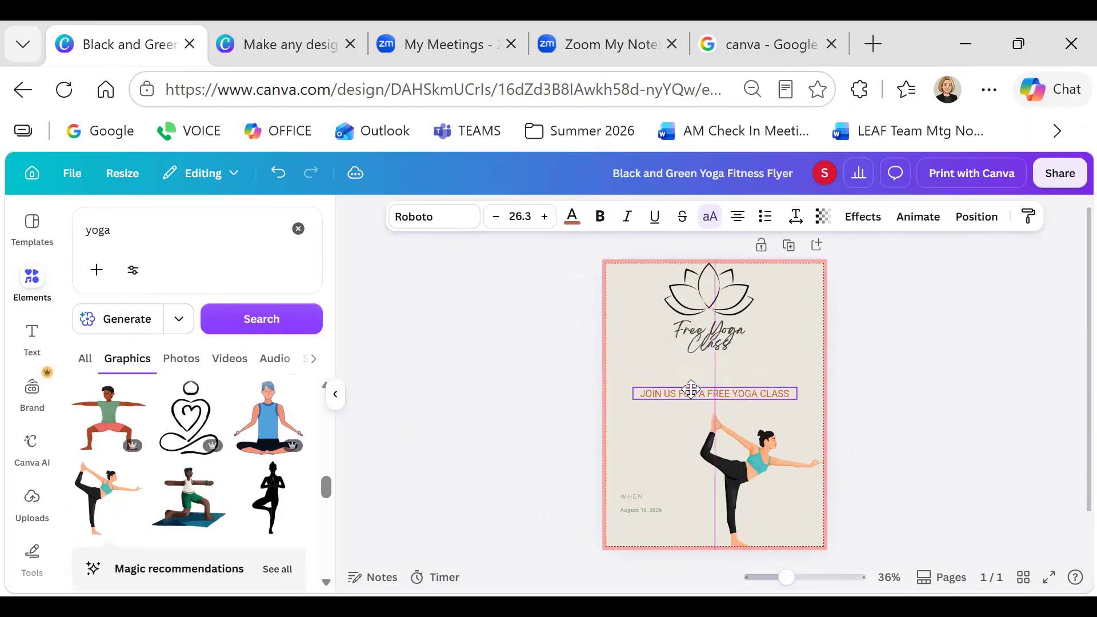
Enlarge the Free Yoga Class heading to 49.5, widen it to one line, and centre it
left_click(694, 346)
left_click(545, 217)
left_click(545, 216)
left_click(545, 216)
left_click(545, 217)
left_click(545, 217)
left_click(545, 216)
left_click(545, 216)
left_click(545, 217)
left_click(545, 216)
left_click(545, 216)
left_click(545, 217)
left_click(545, 217)
left_click_drag(665, 358, 635, 353)
left_click_drag(790, 352, 811, 355)
left_click_drag(724, 343, 717, 374)
Hide the side panel and snap the lotus to the page's centre line
left_click(718, 307)
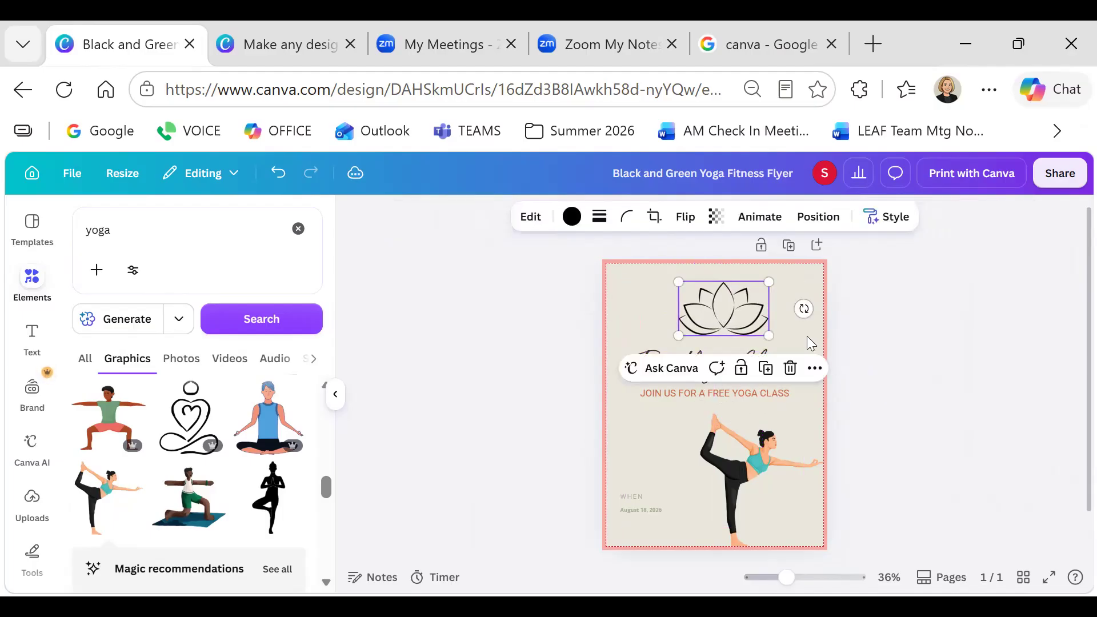
left_click(336, 397)
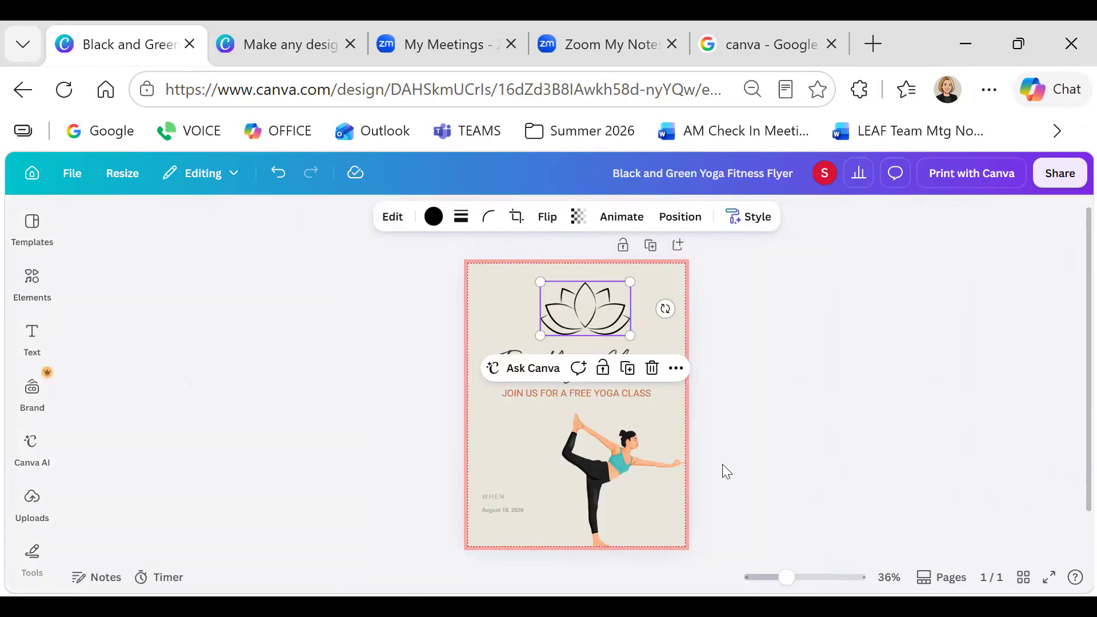
left_click(749, 422)
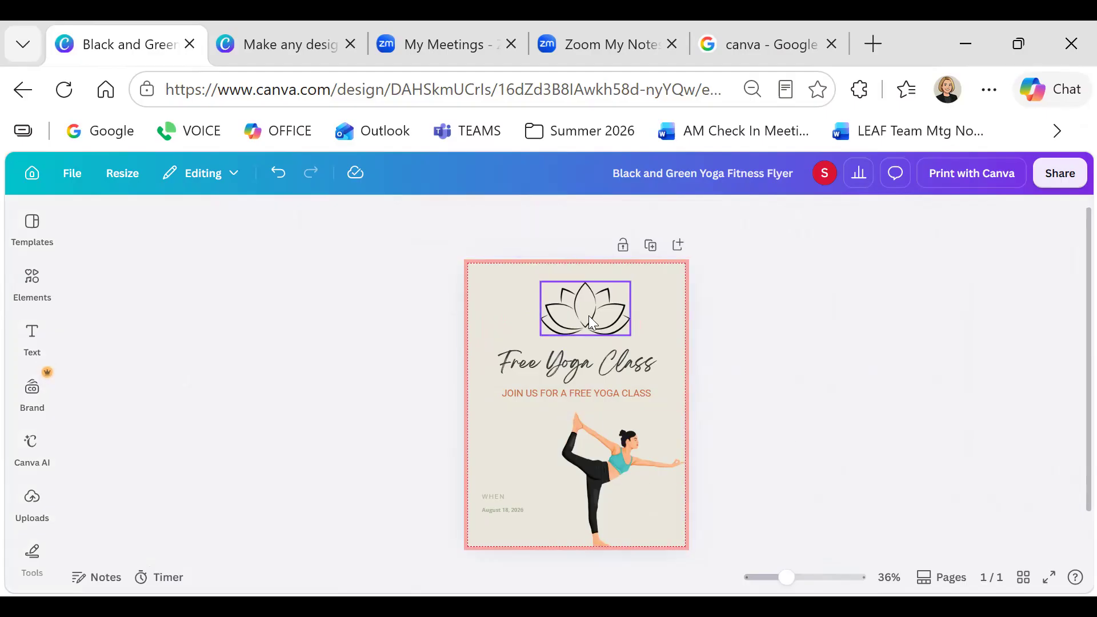
left_click_drag(585, 314, 577, 314)
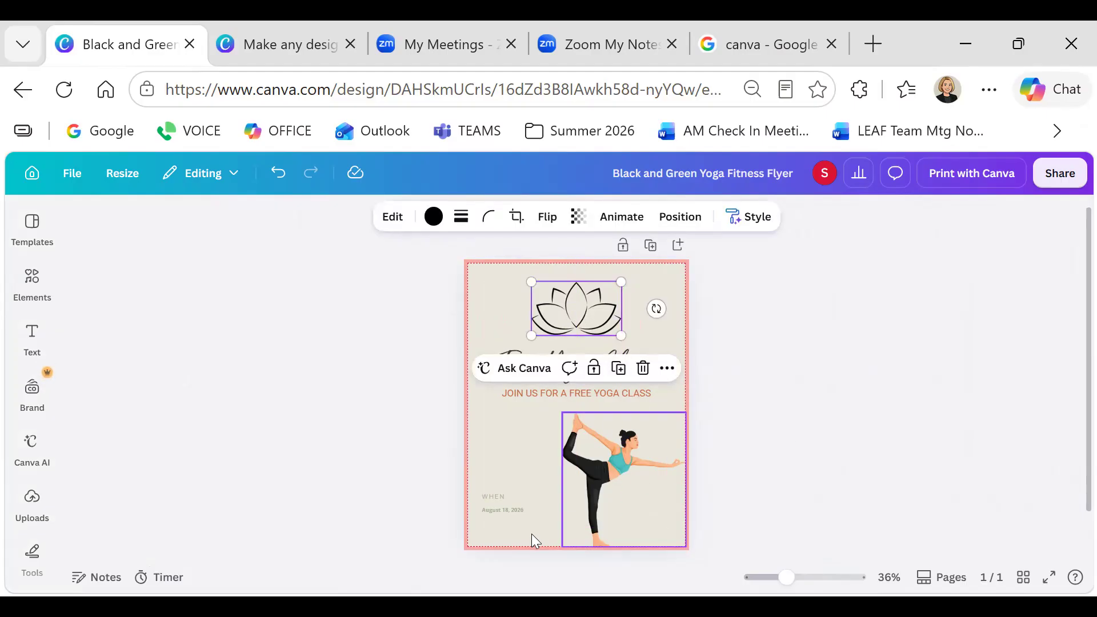
Enlarge the WHEN label to size 22
left_click(488, 495)
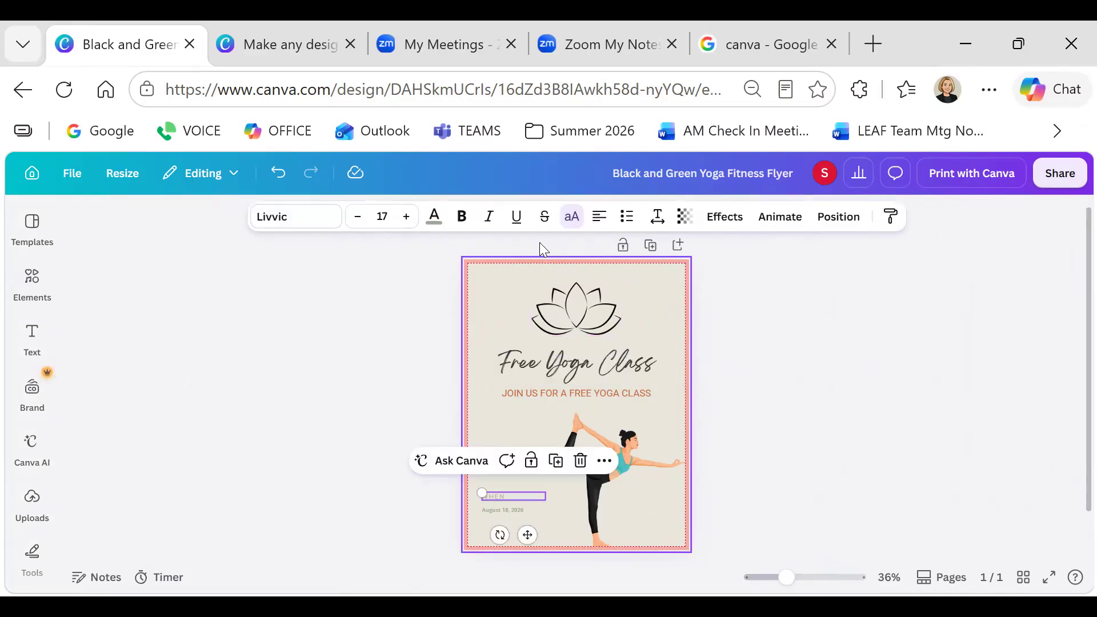
left_click(406, 217)
left_click(407, 216)
left_click(407, 217)
left_click(406, 217)
left_click(407, 217)
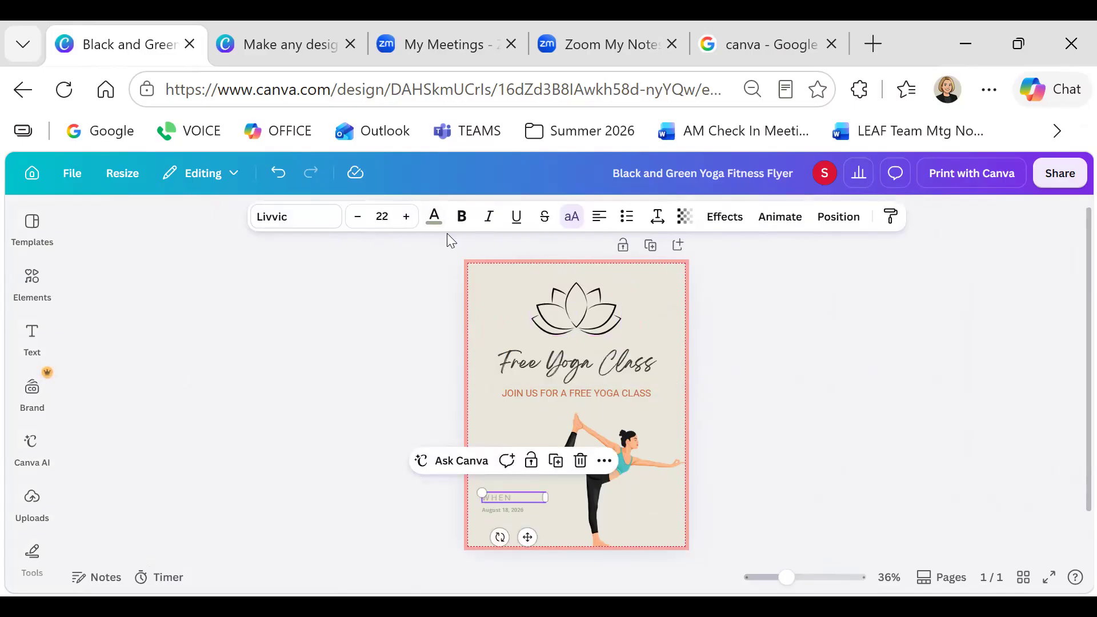
Enlarge the date to size 22.6 and colour it dark grey-brown
left_click(435, 218)
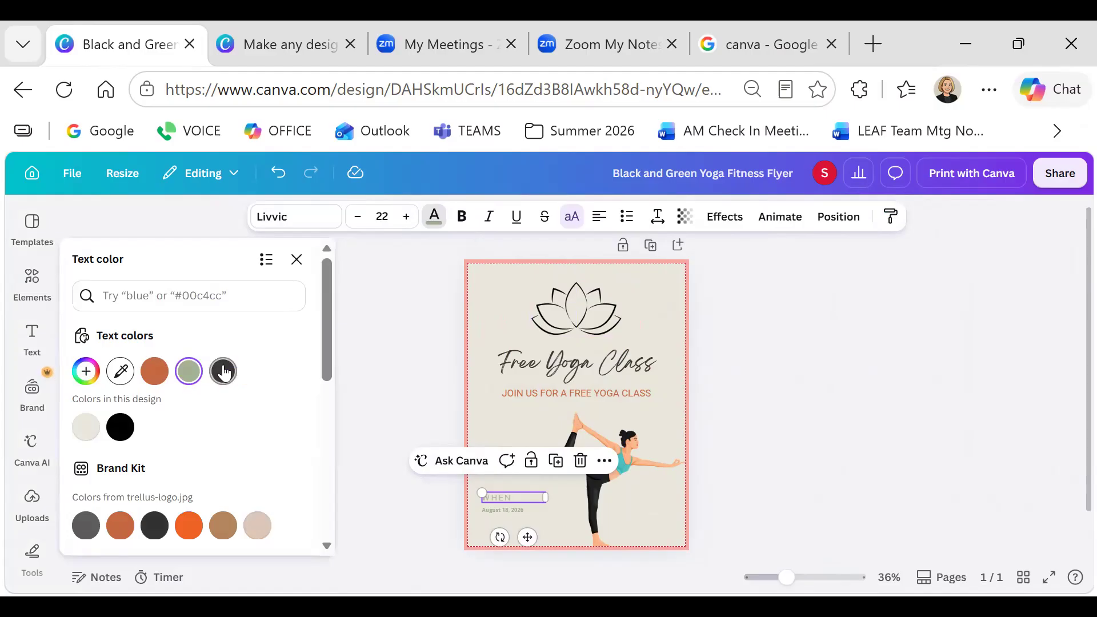
left_click(505, 510)
left_click(406, 217)
left_click(406, 217)
left_click(407, 217)
left_click(406, 217)
left_click(407, 218)
left_click(406, 217)
left_click(406, 217)
left_click(407, 217)
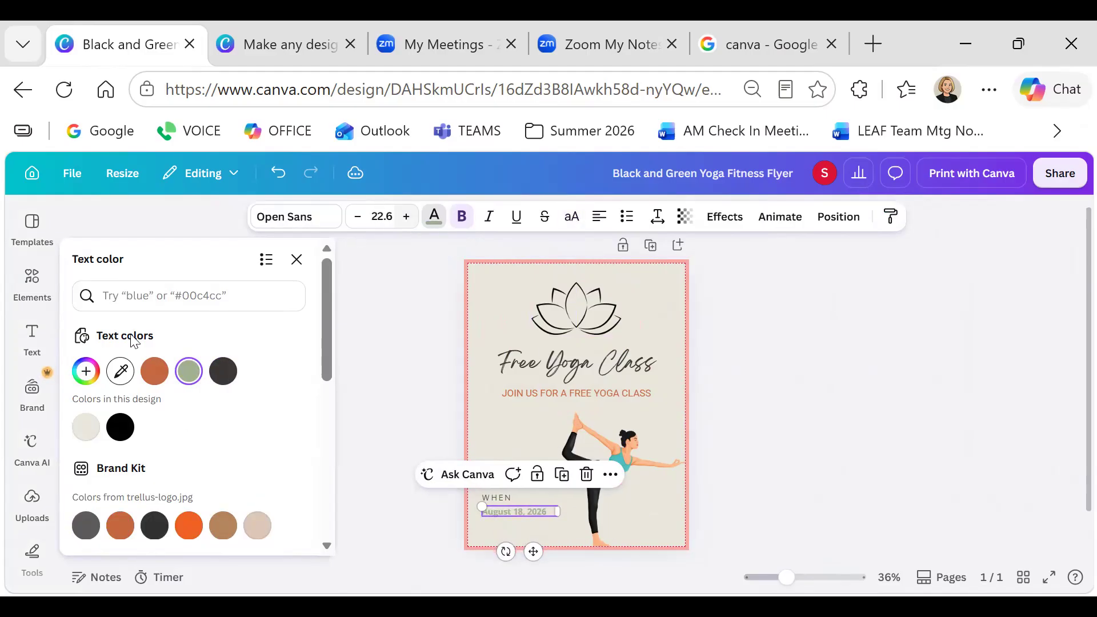
left_click(223, 372)
key("Escape")
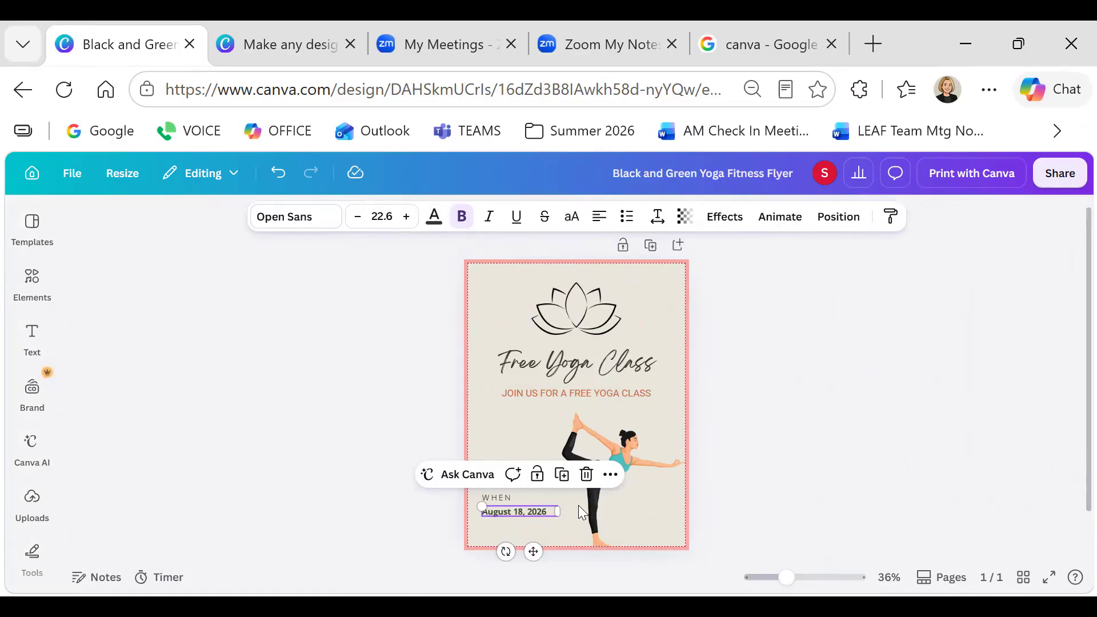
Check the label, heading, lotus, tagline and dancer, then select the design title for renaming
left_click(504, 498)
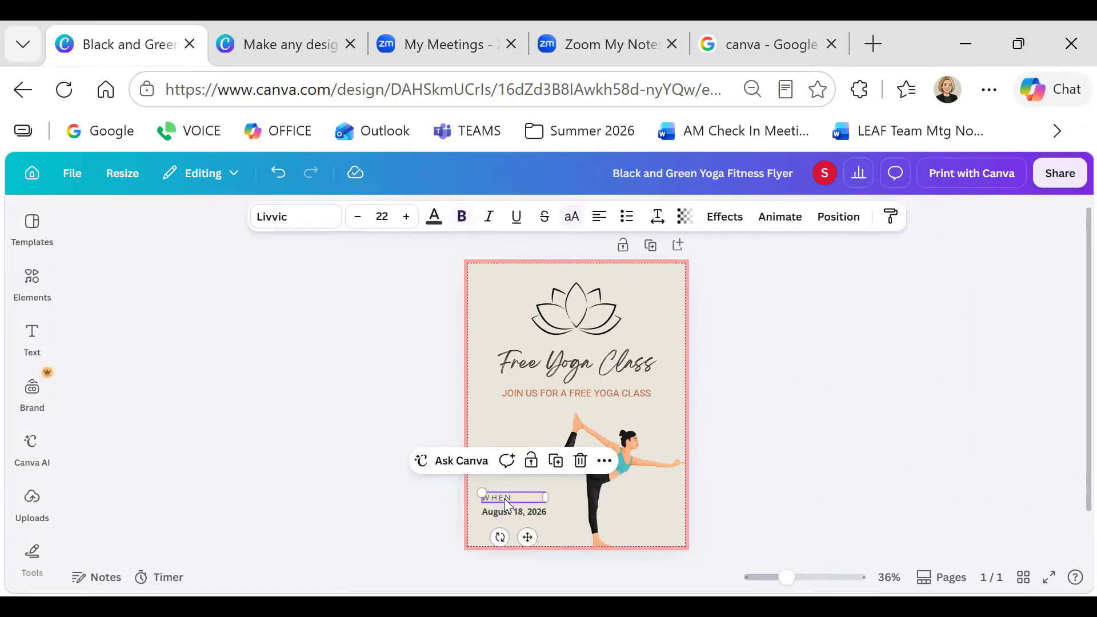
left_click(539, 364)
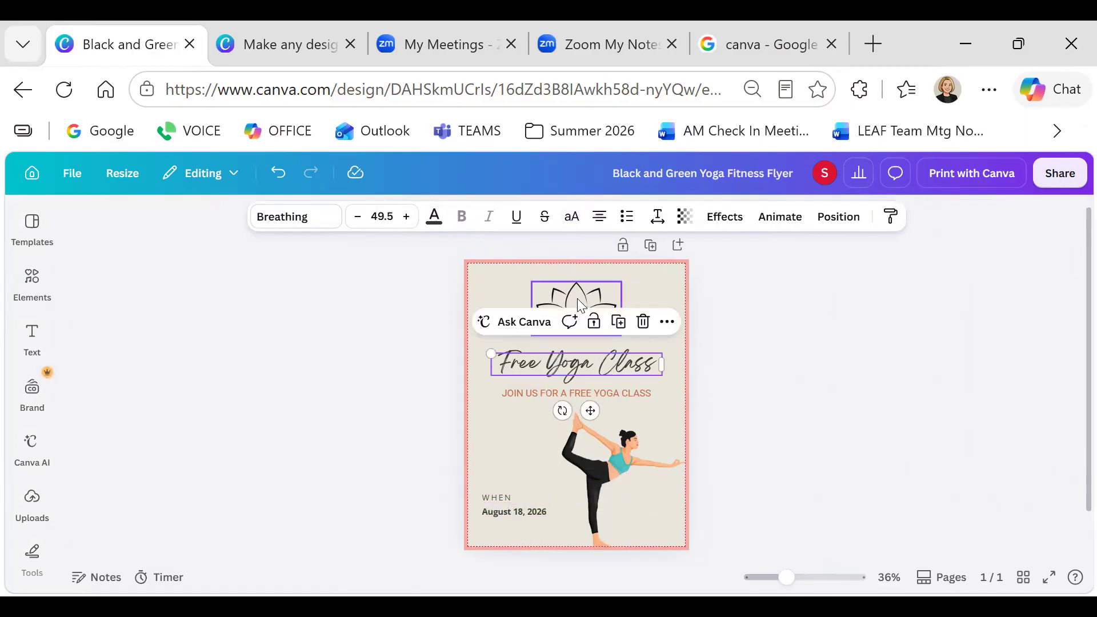
left_click(577, 300)
left_click(583, 396)
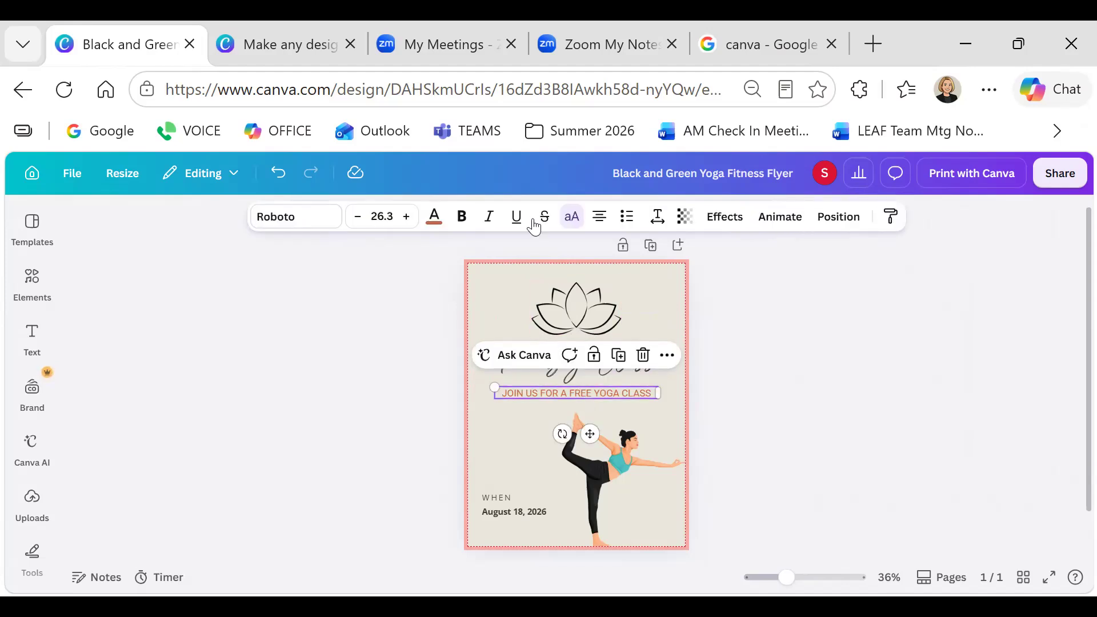
left_click(573, 291)
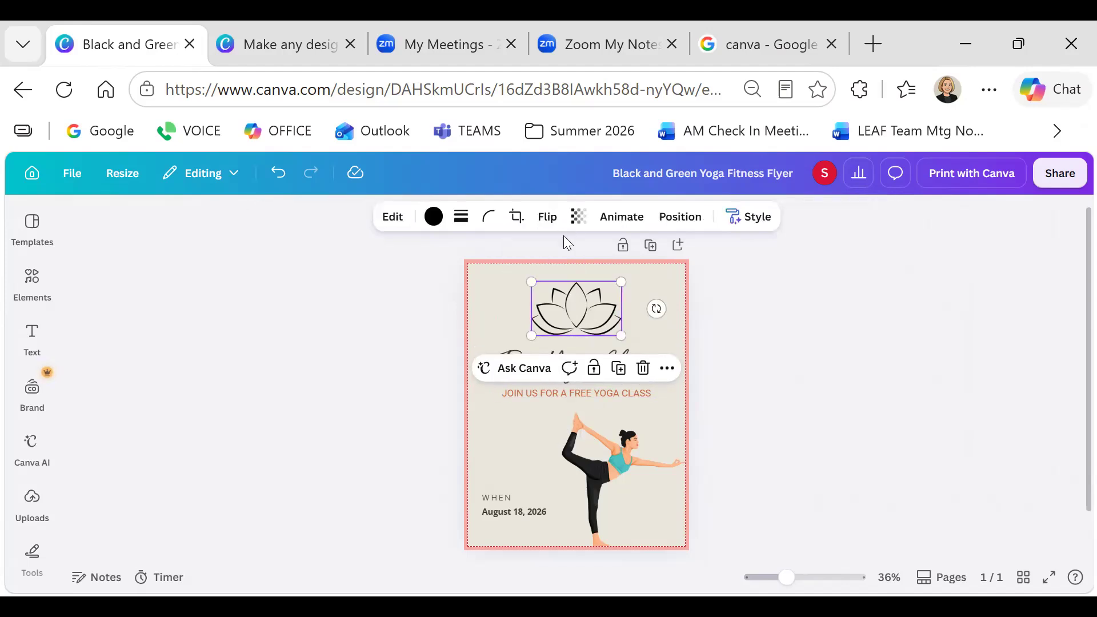
left_click(572, 347)
left_click(577, 400)
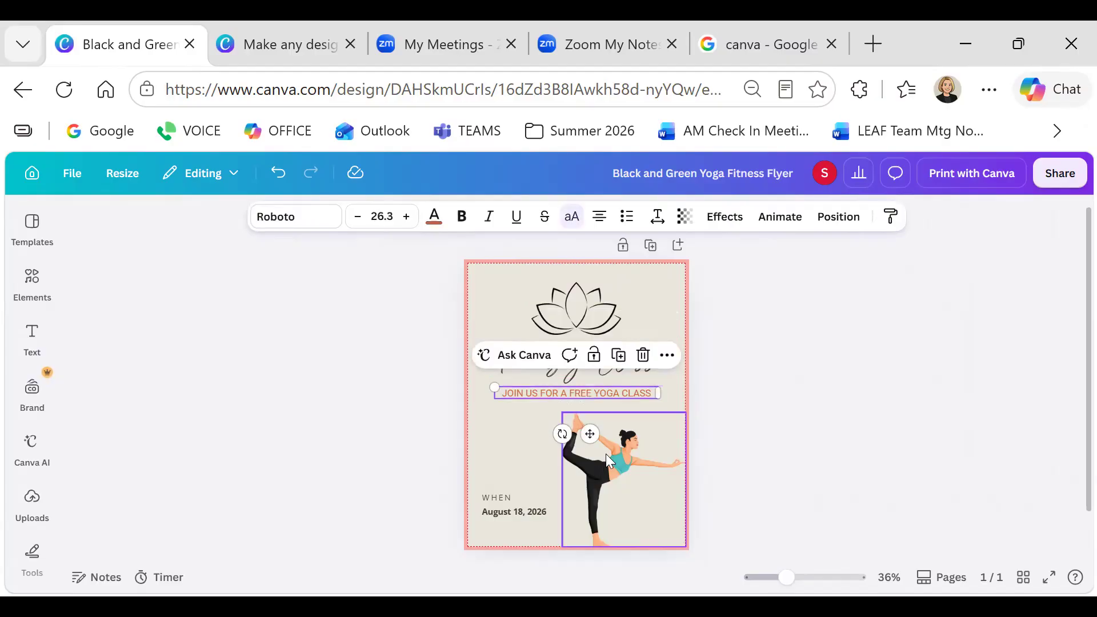
left_click(615, 472)
left_click(589, 314)
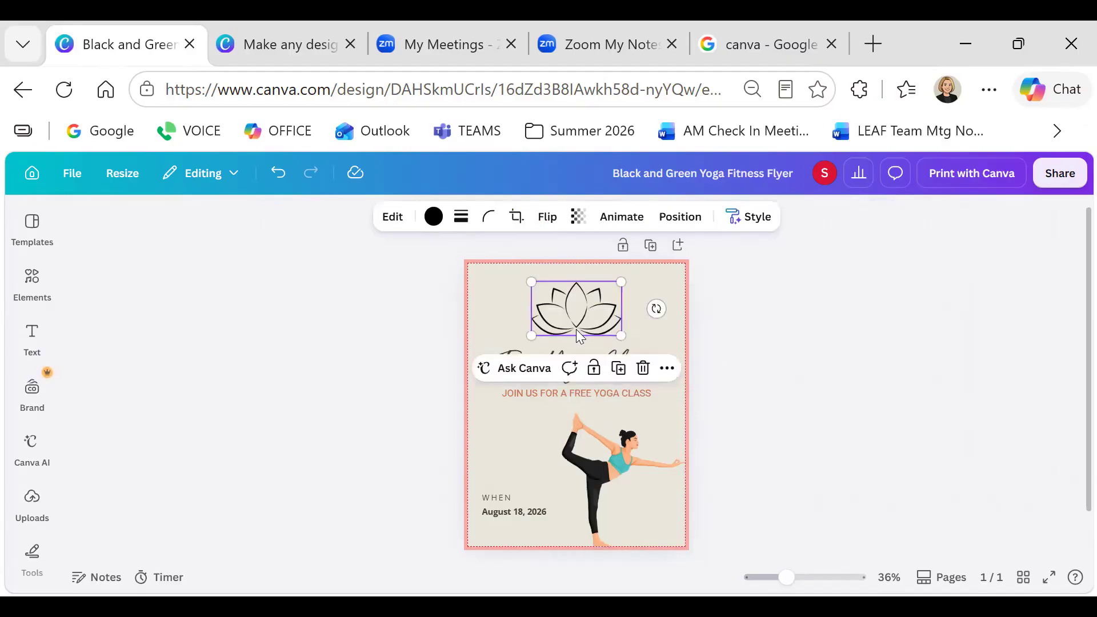
left_click(546, 357)
left_click(543, 393)
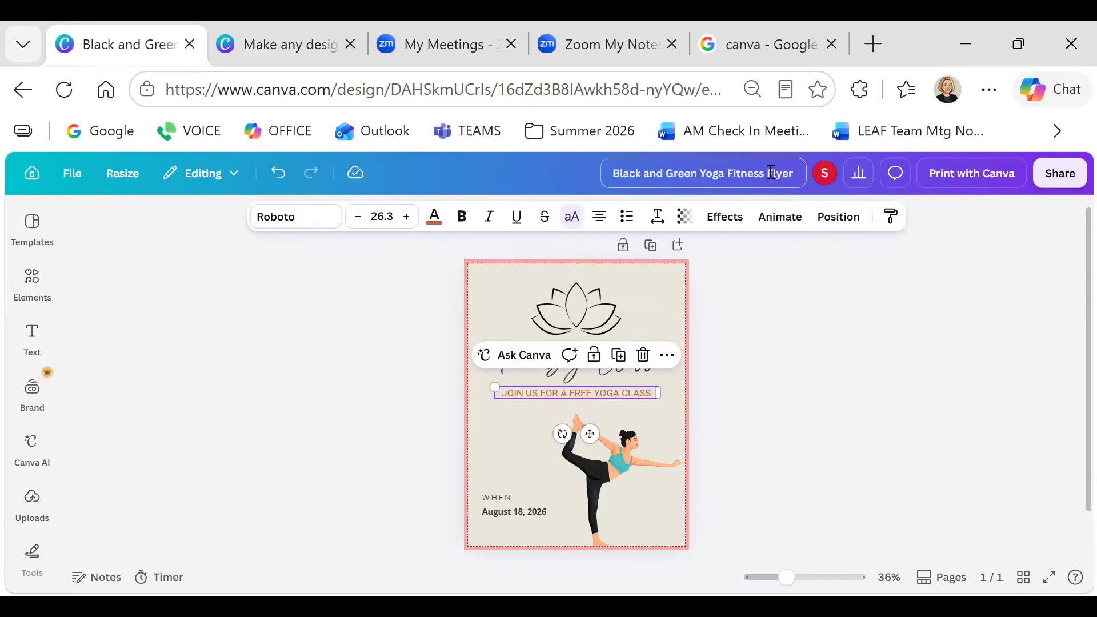
left_click_drag(770, 173, 596, 180)
Rename the design to 'Shannons Yoga Class'
type("Shannos")
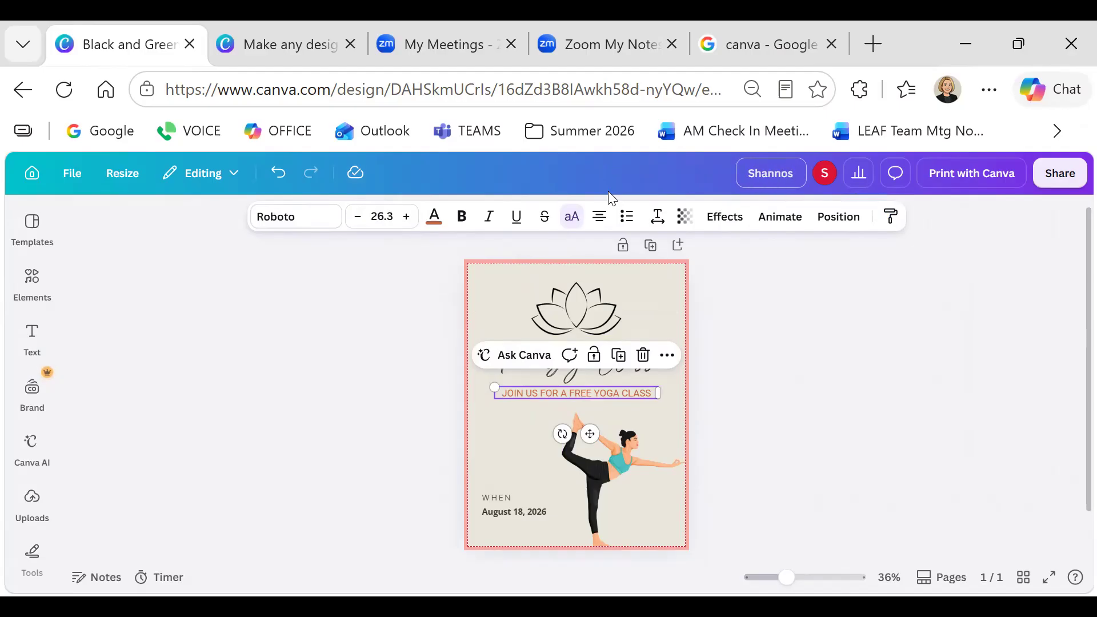
key("BackSpace")
type("ns Yoga CLas")
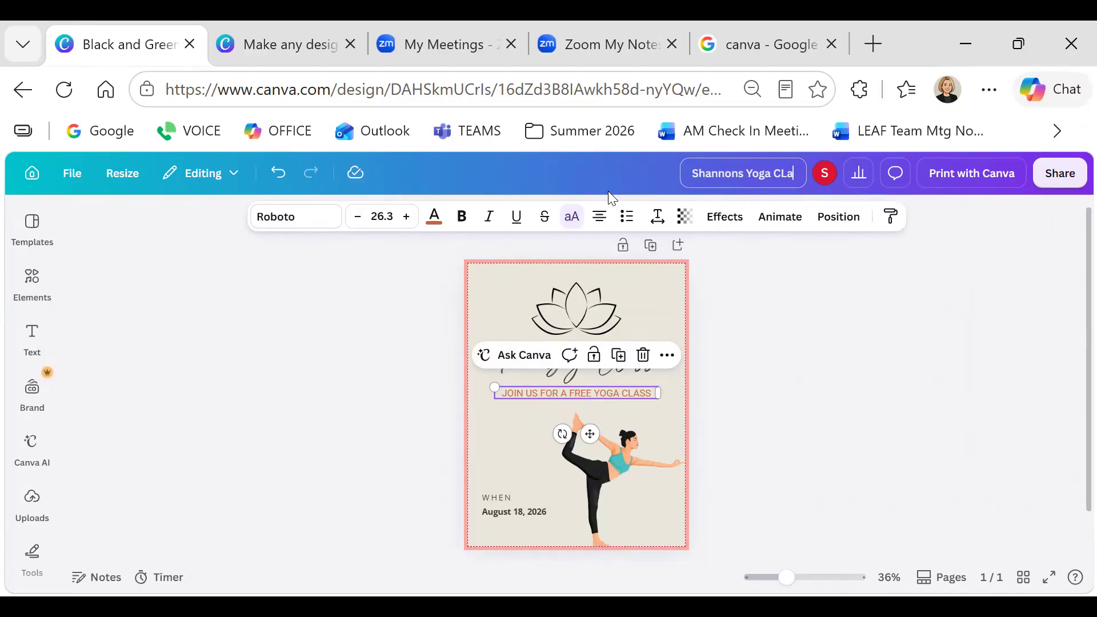
key("BackSpace")
key("BackSpace")
key("BackSpace")
key("BackSpace")
type("Class")
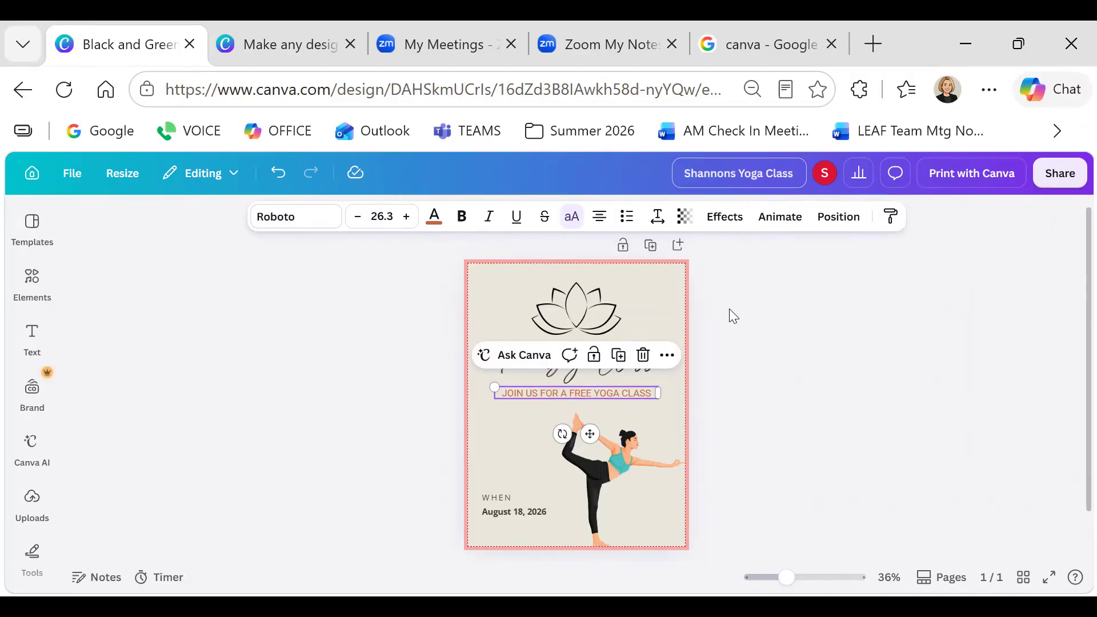
left_click(764, 341)
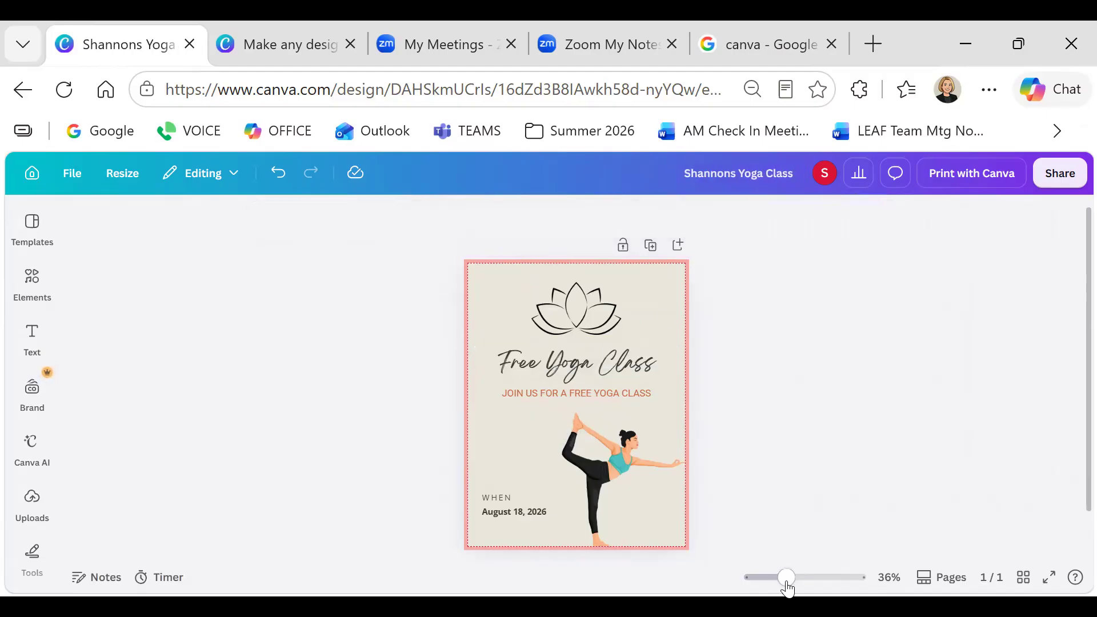
Zoom in on the flyer and add a new text box from the Text panel
left_click_drag(787, 577, 794, 577)
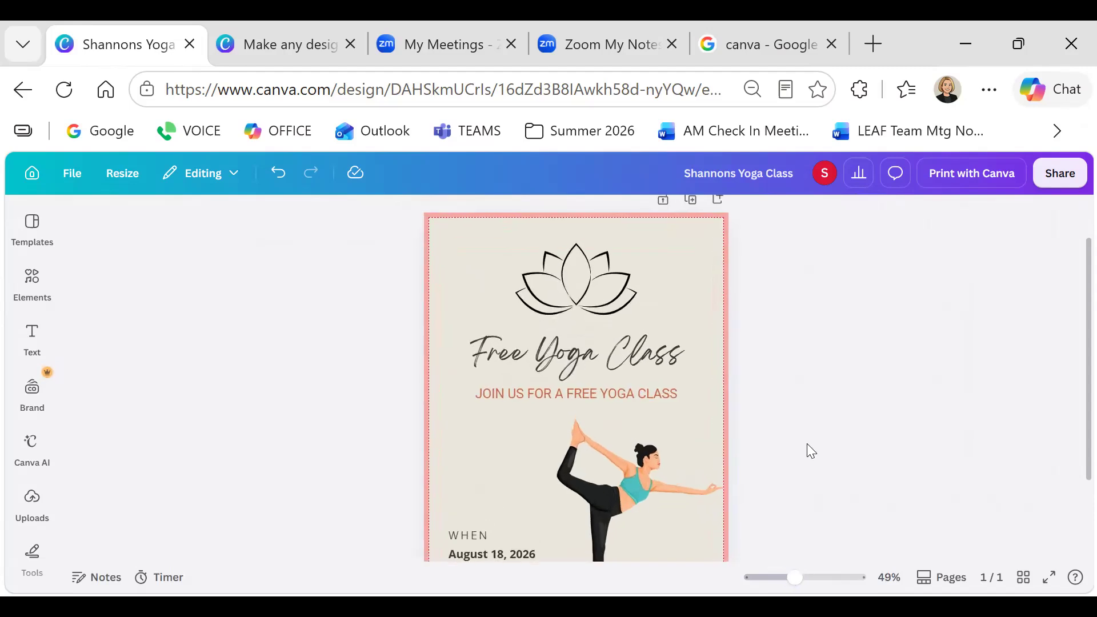
scroll(807, 445, "down", 2)
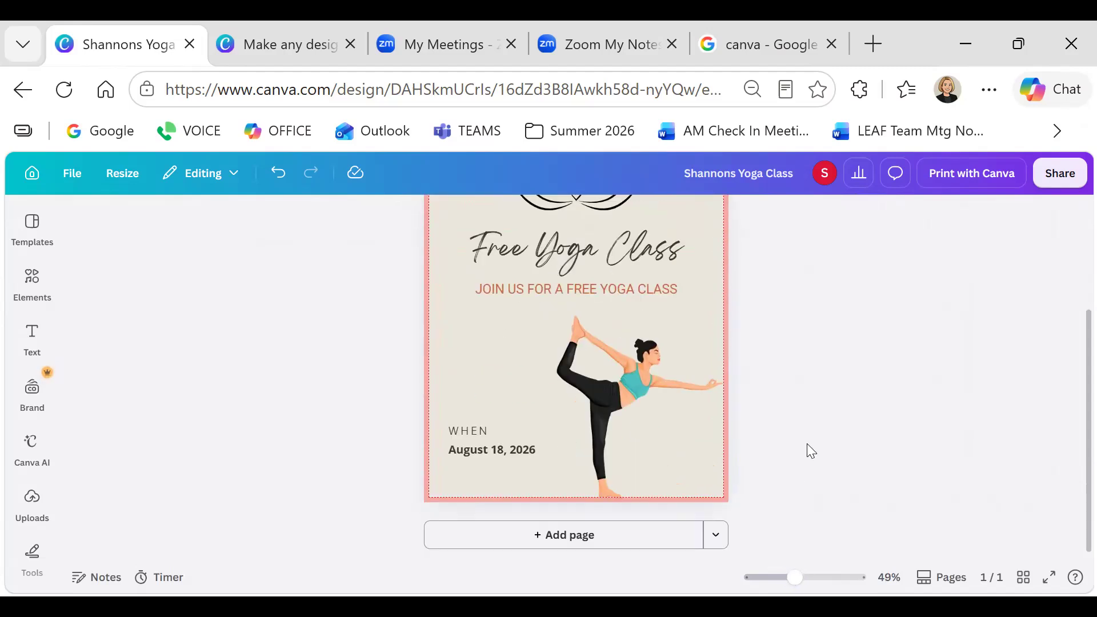
scroll(807, 445, "up", 2)
scroll(807, 445, "down", 2)
scroll(805, 449, "up", 2)
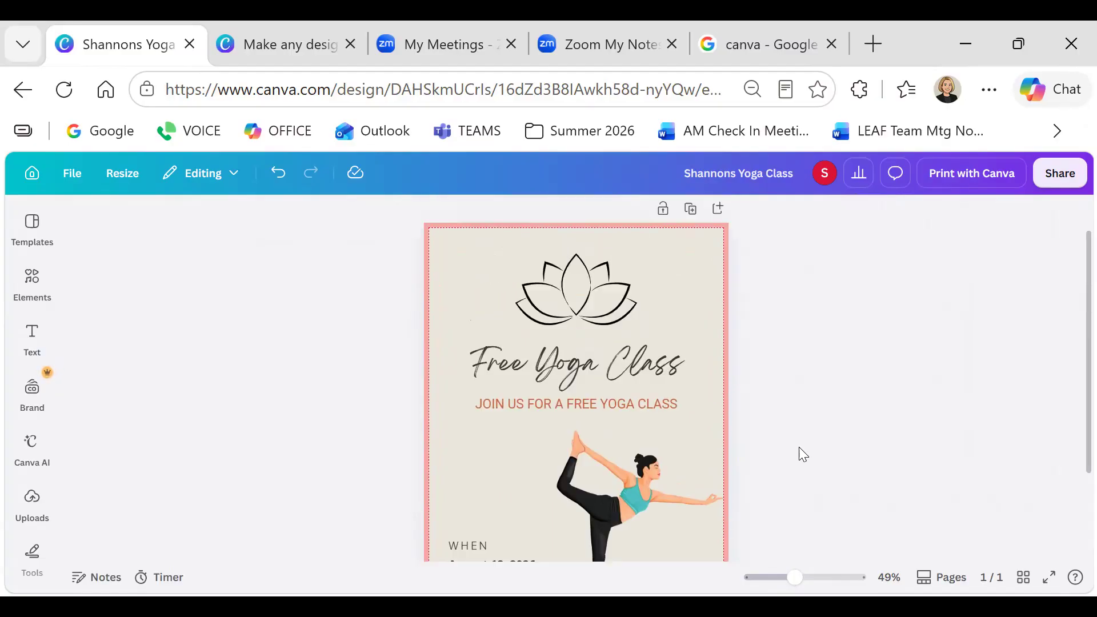
left_click(31, 345)
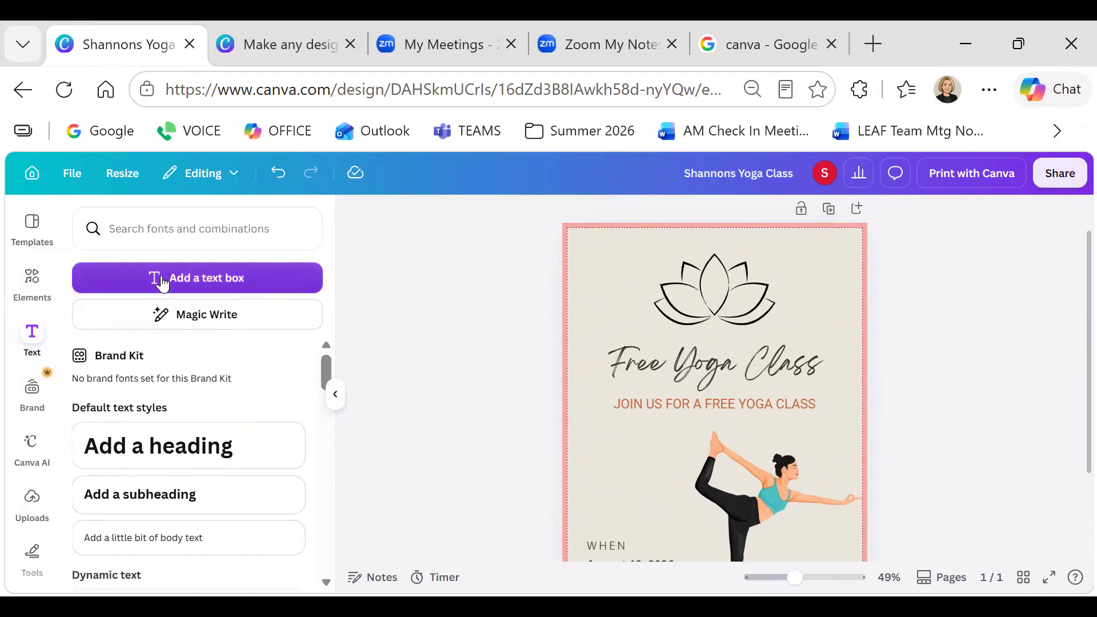
left_click(232, 288)
Remove the stray placeholder text box from the flyer
left_click(588, 258)
left_click_drag(591, 275, 633, 324)
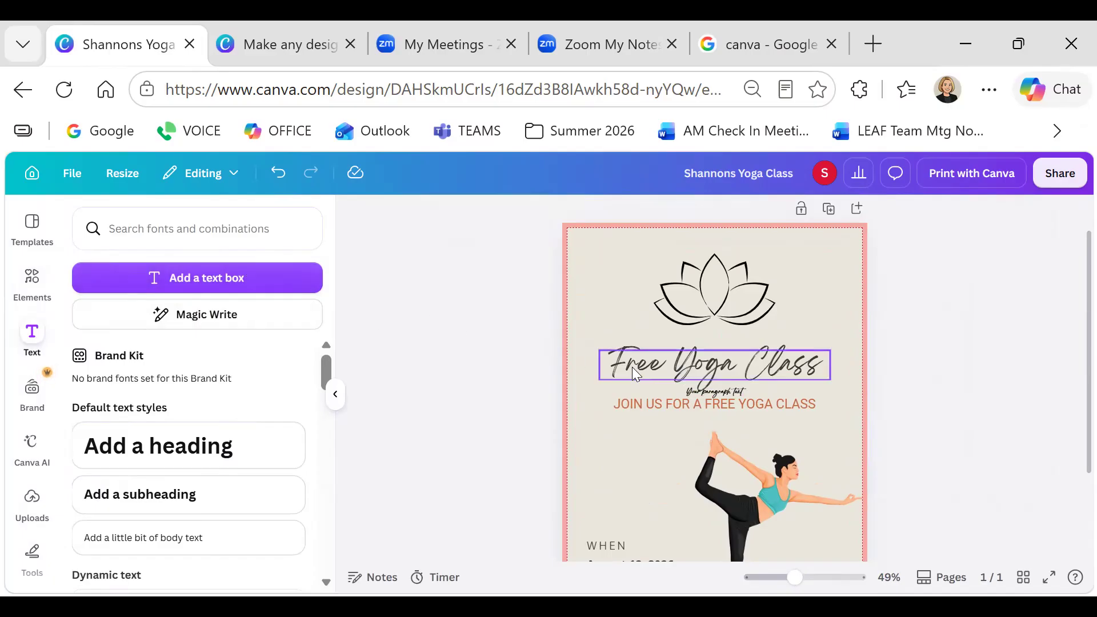
left_click(727, 398)
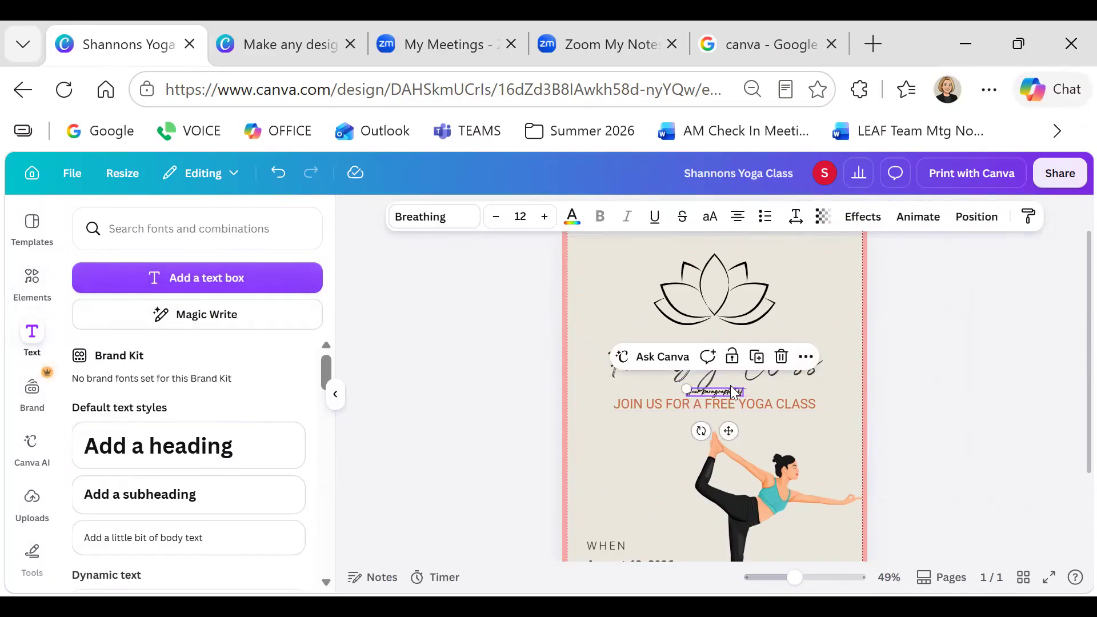
left_click(780, 355)
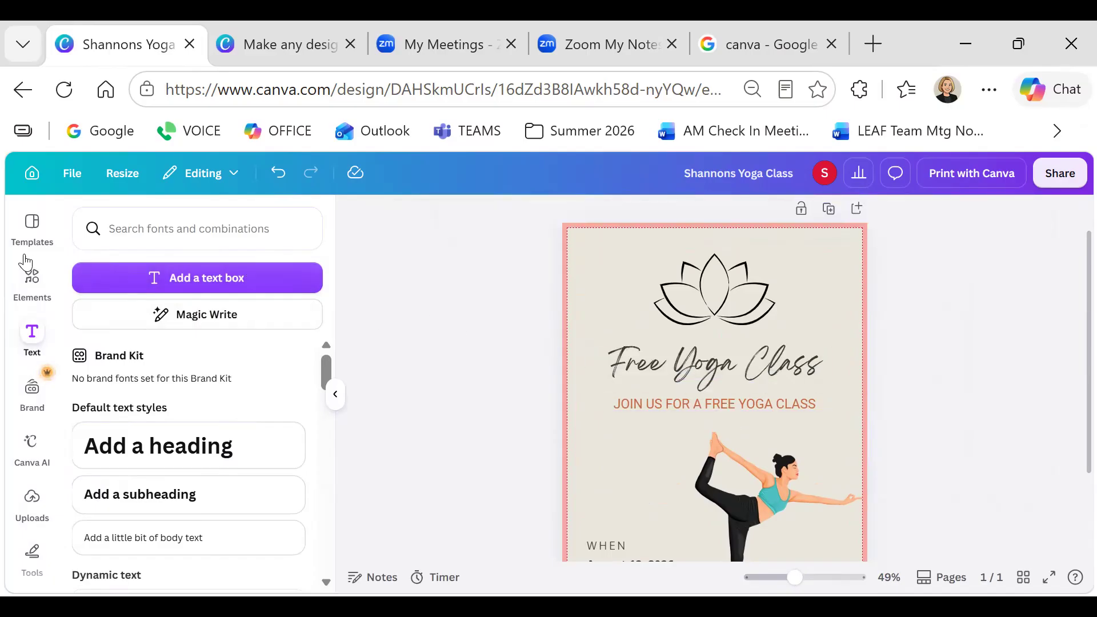
Add a fresh text box and replace its placeholder with a line naming the teacher
left_click(180, 279)
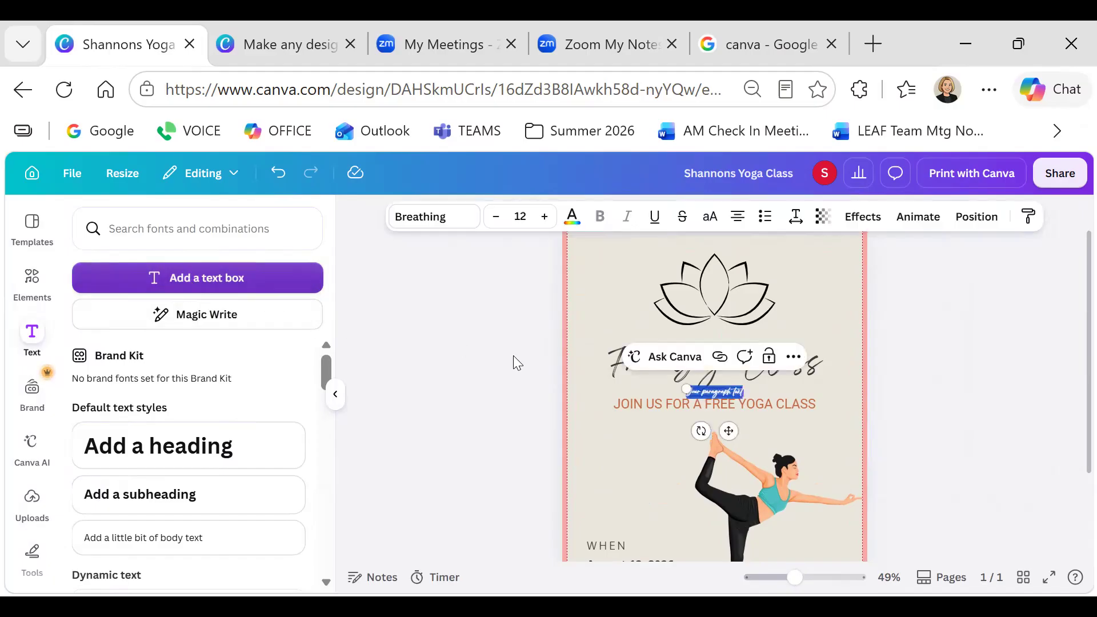
left_click(707, 391)
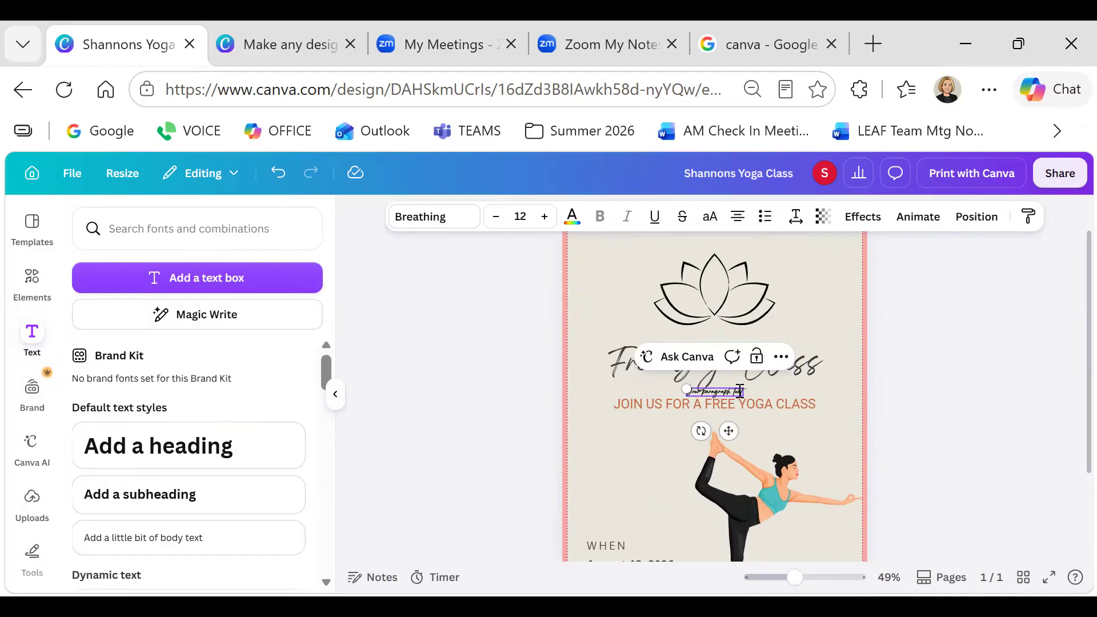
left_click_drag(697, 393, 618, 445)
double_click(693, 443)
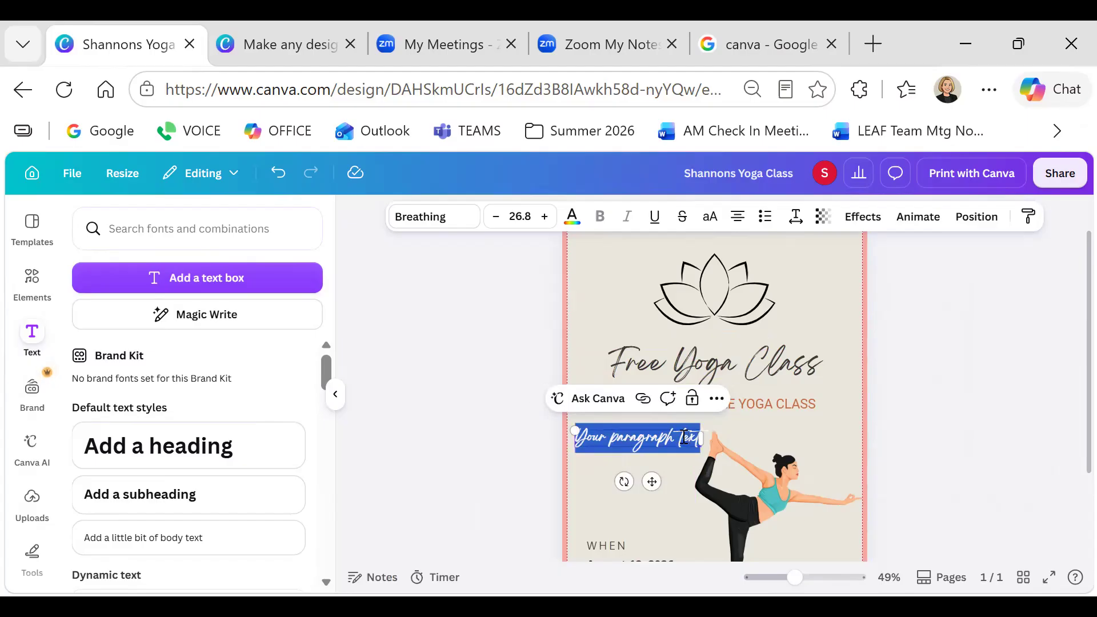
type("Your teacher is Shannon")
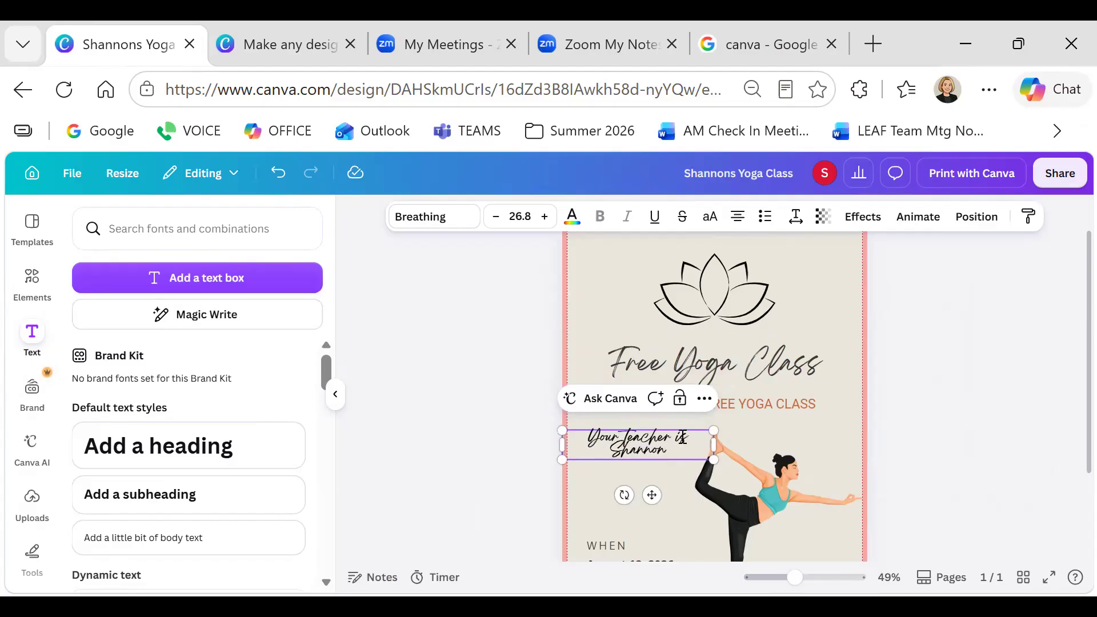
Set the teacher line in the Roboto font
left_click_drag(667, 453, 580, 440)
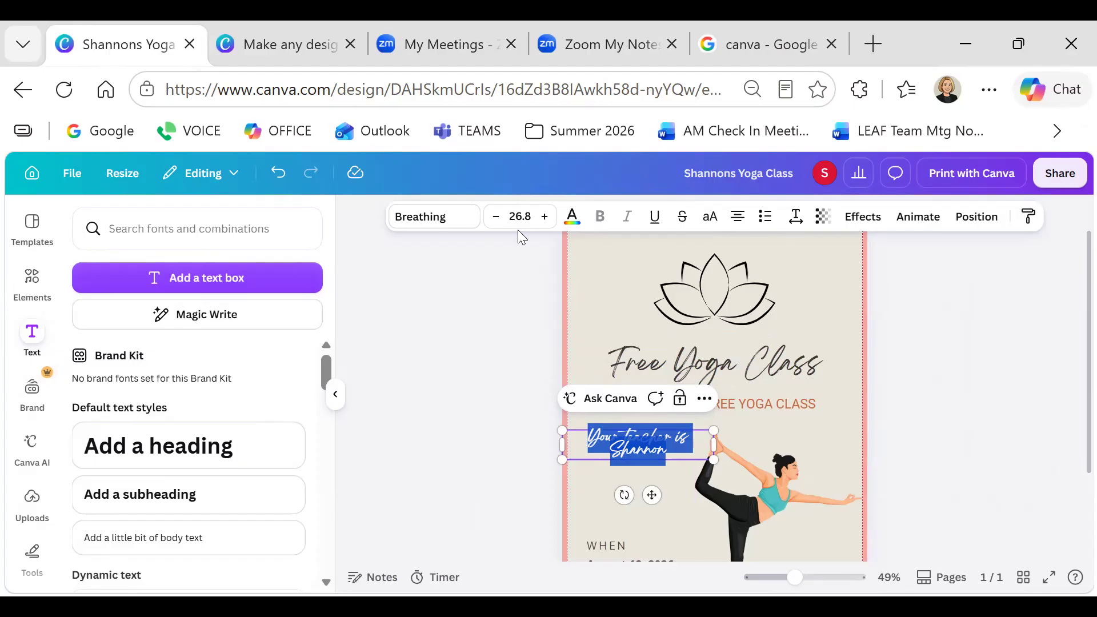
left_click(466, 218)
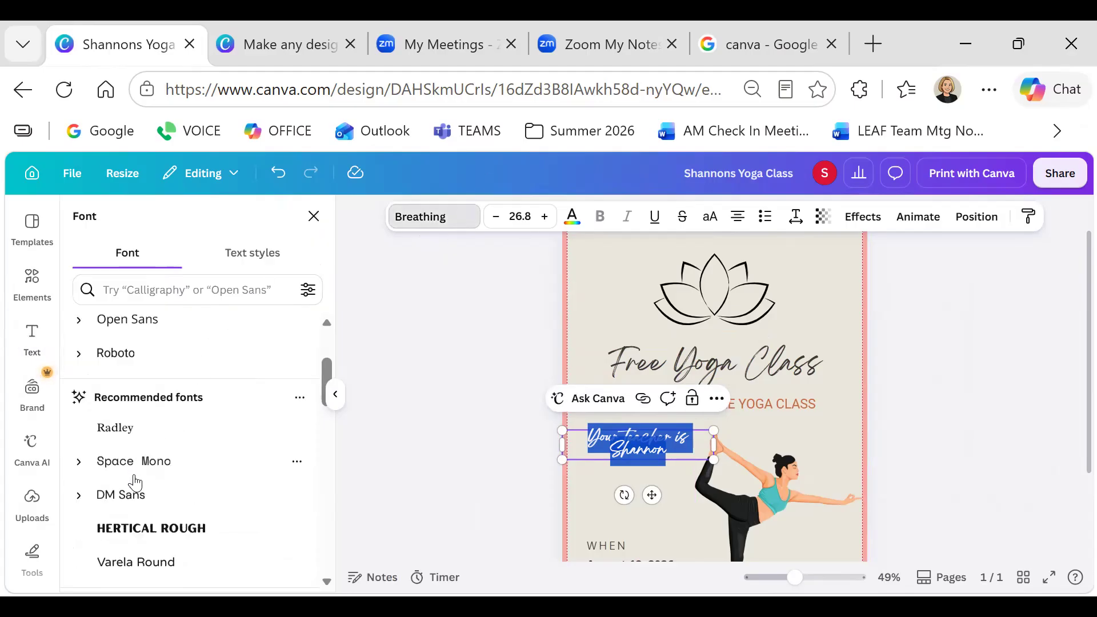
left_click(120, 354)
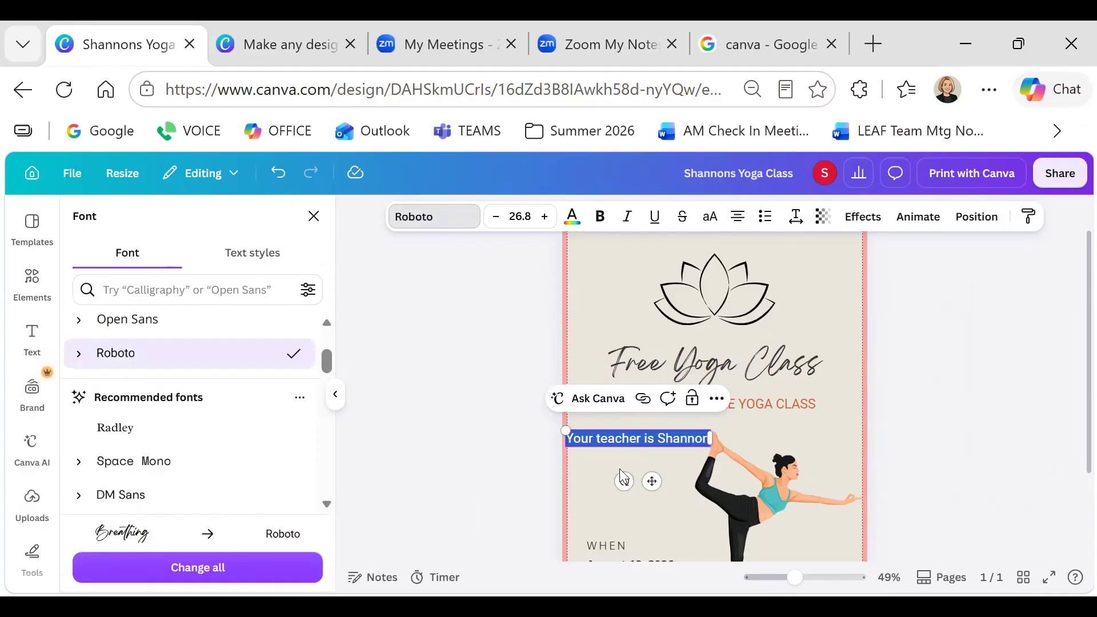
left_click(32, 339)
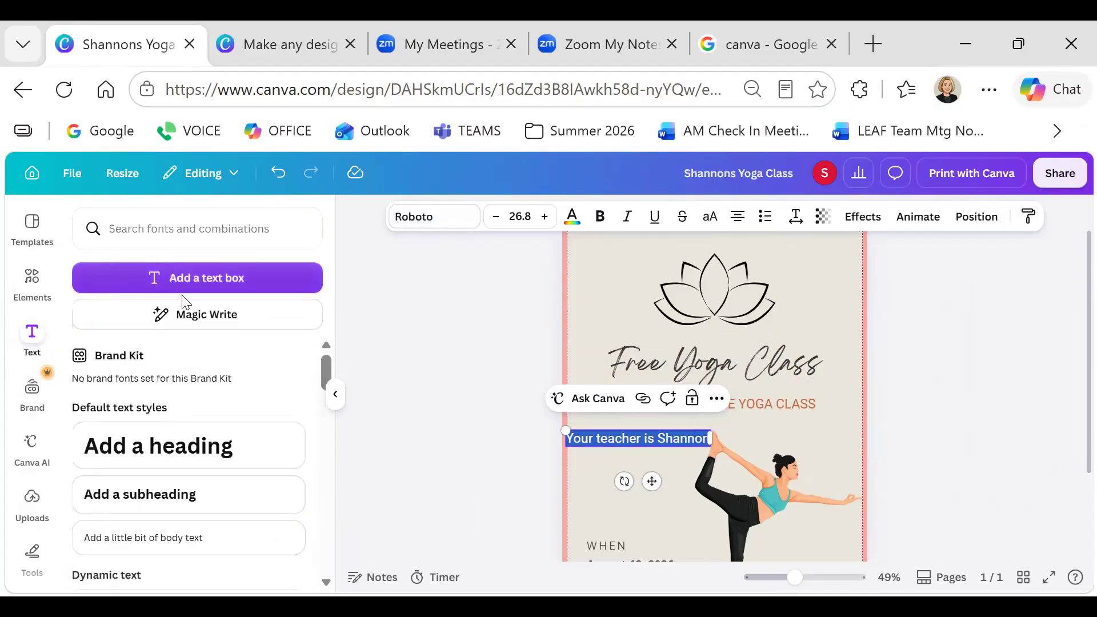
Centre the teacher introduction line directly under the orange JOIN US tagline, then collapse the text panel
left_click(194, 331)
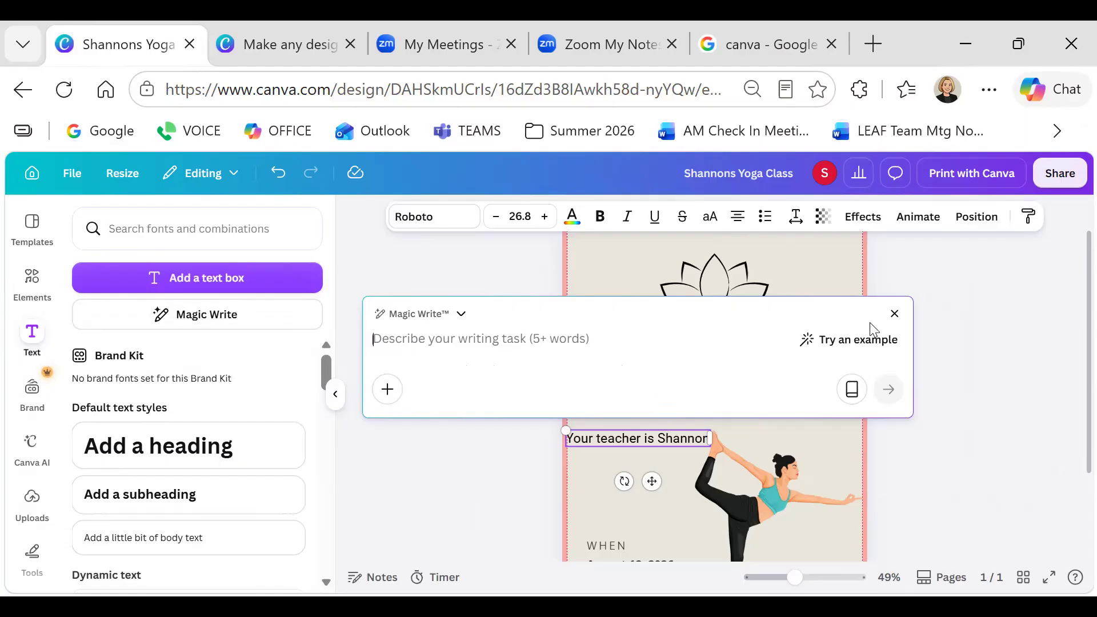
left_click(895, 314)
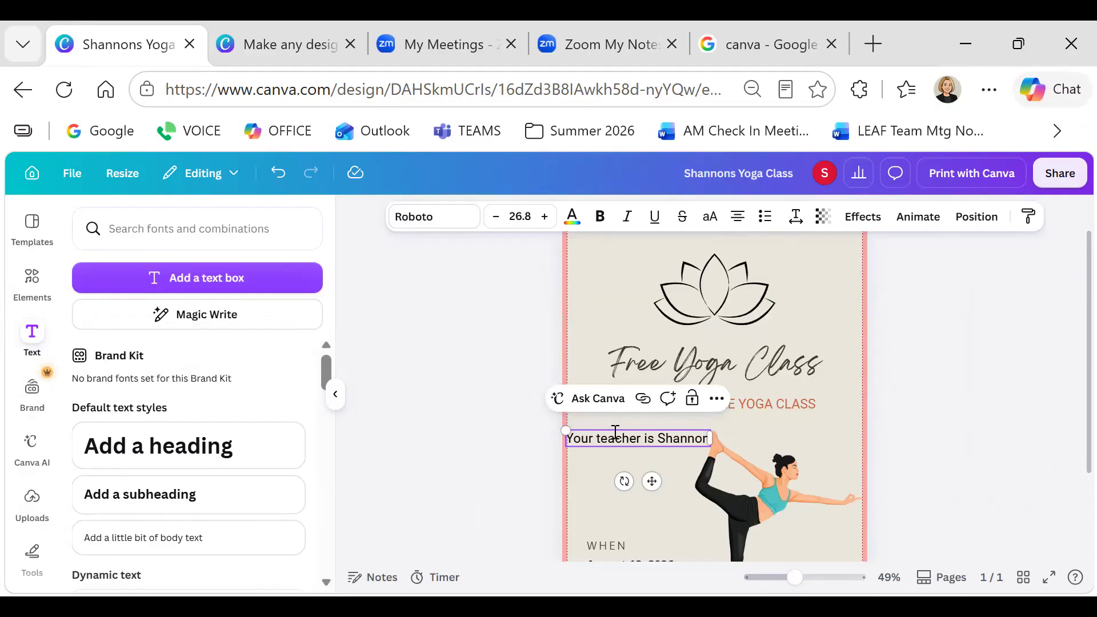
left_click_drag(615, 429, 681, 414)
left_click(930, 421)
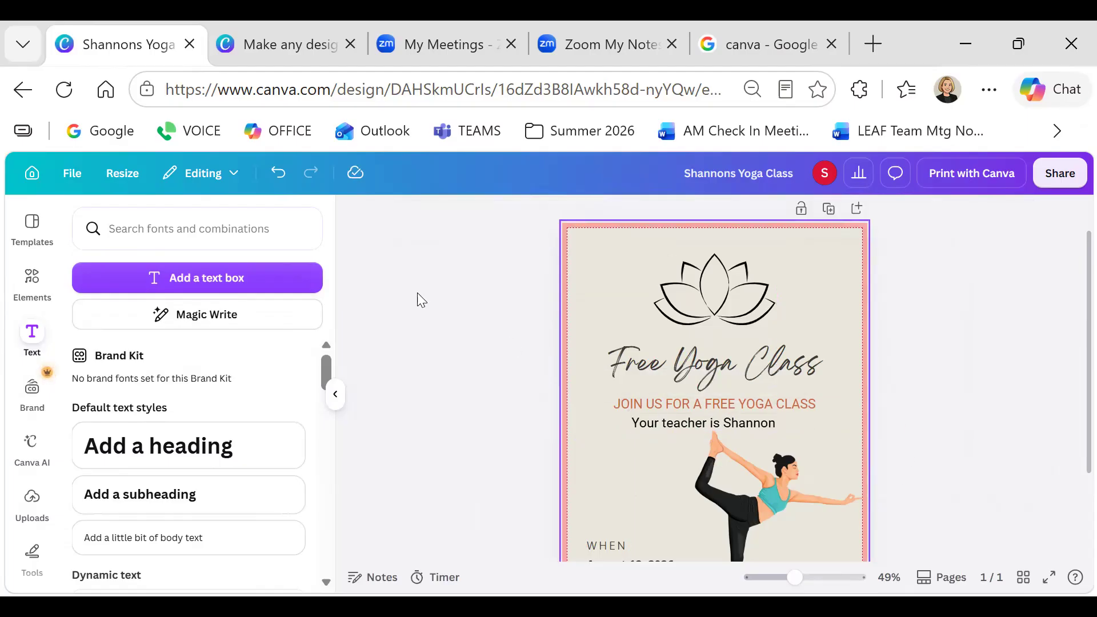
left_click(336, 395)
scroll(782, 372, "down", 2)
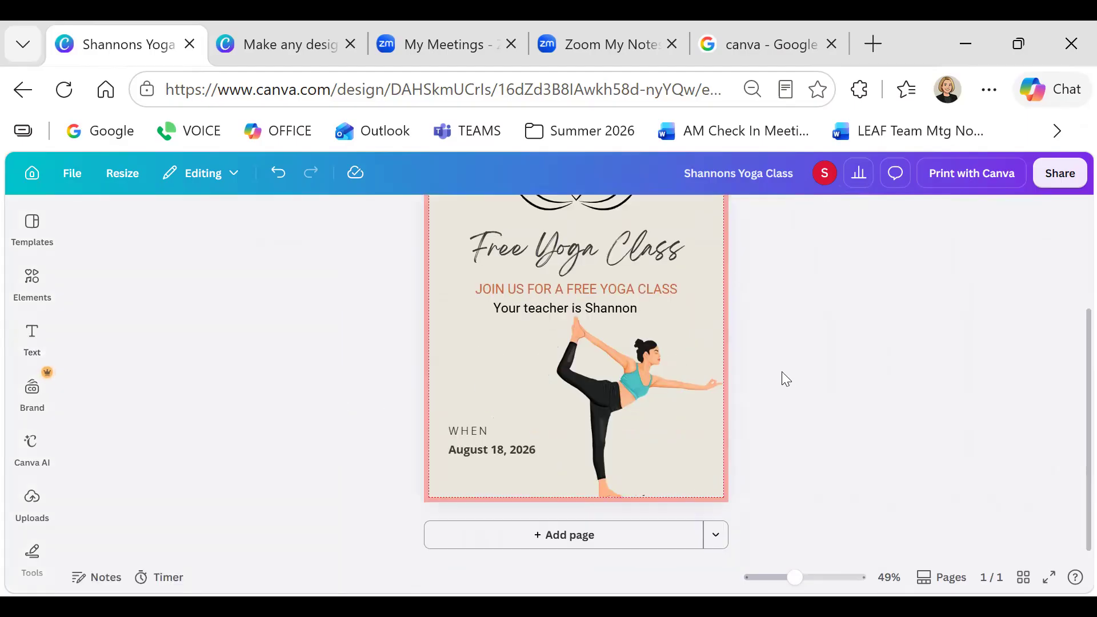
scroll(781, 373, "up", 2)
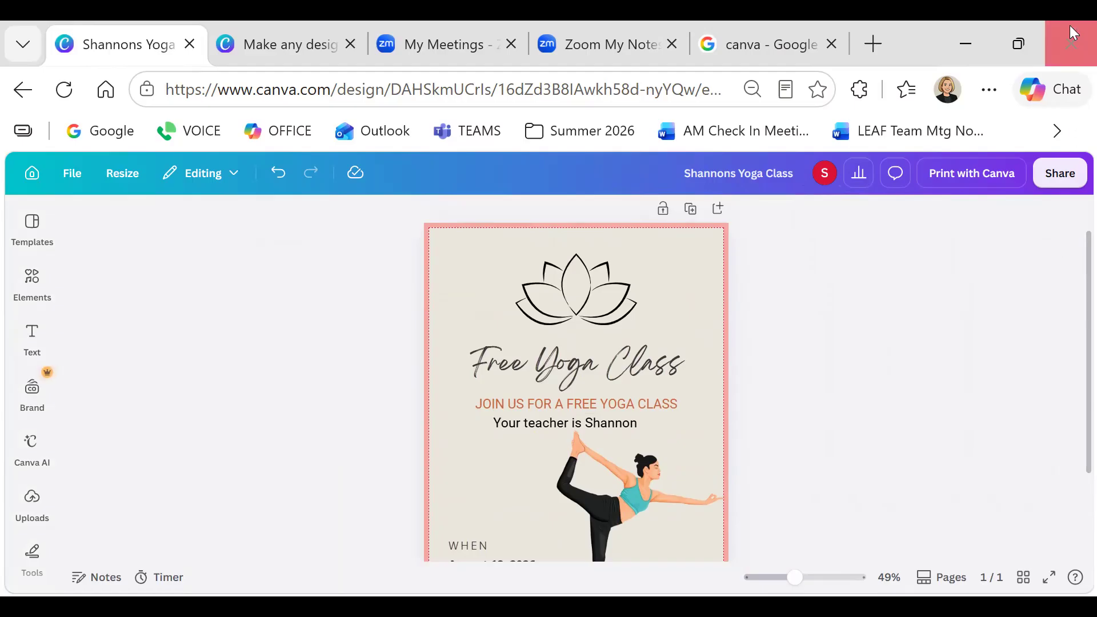
Review the flyer's sharing access settings, then leave the editor for the 'yoga' design search
left_click(1047, 174)
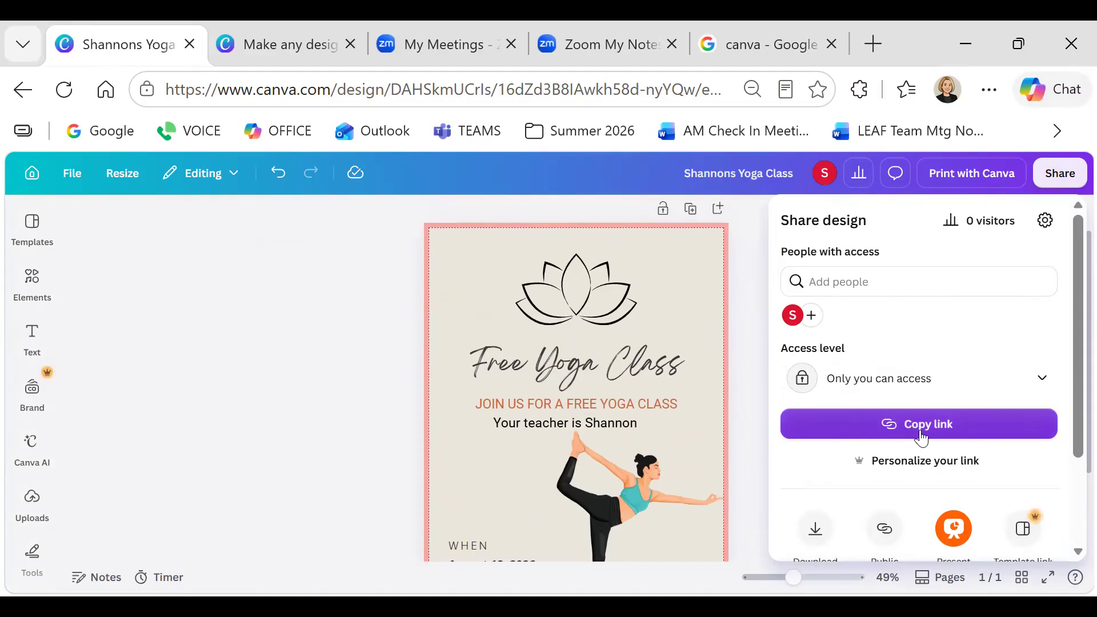
scroll(919, 439, "down", 2)
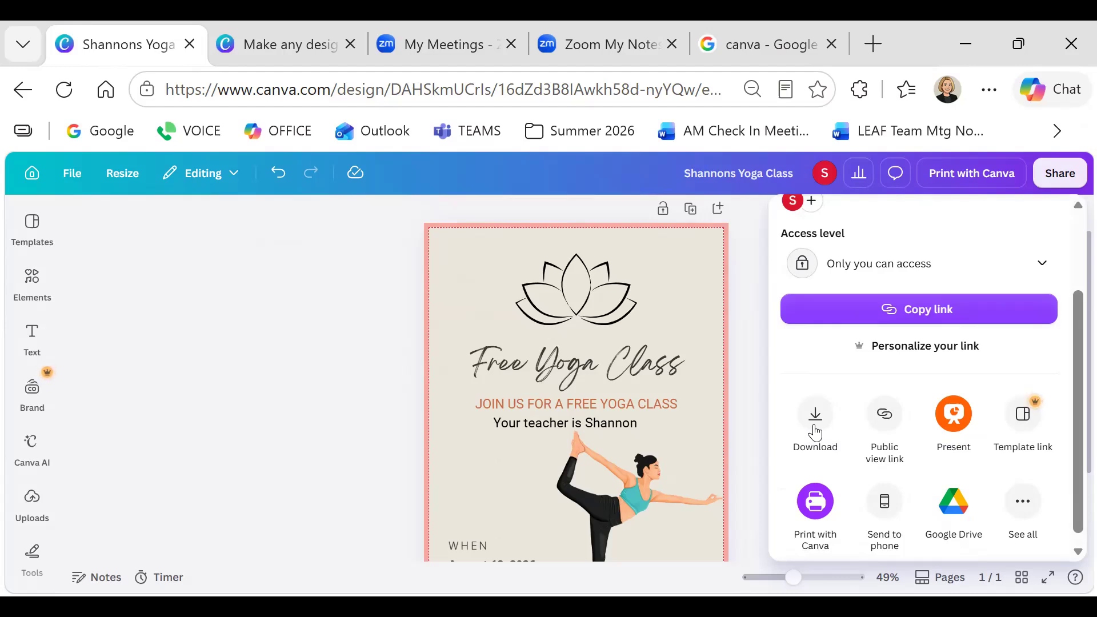
scroll(862, 451, "down", 1)
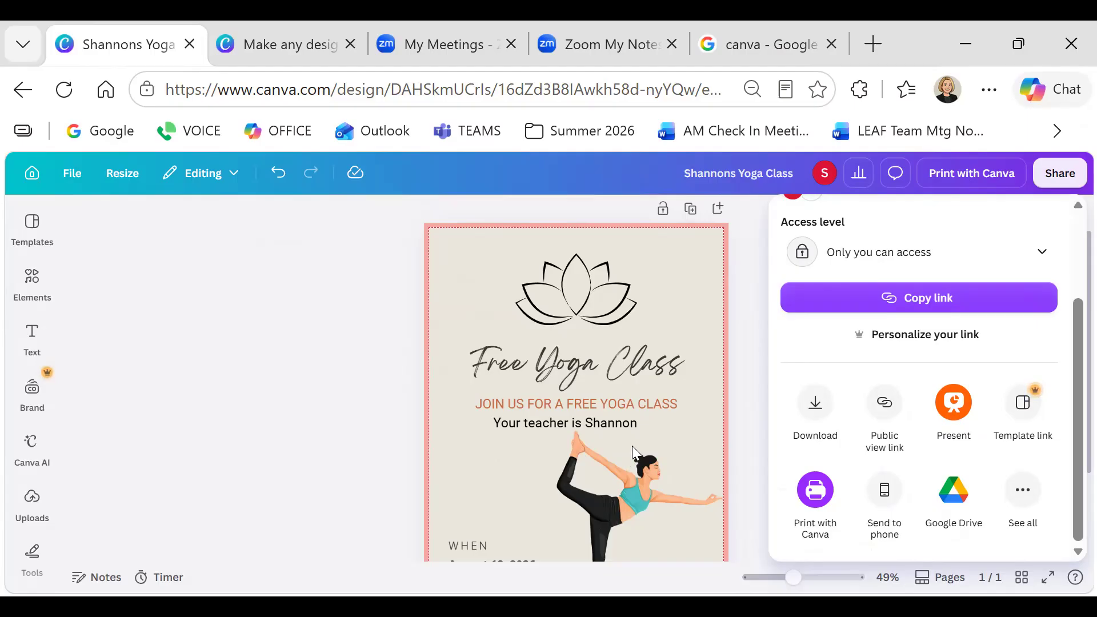
left_click(1042, 252)
left_click(33, 173)
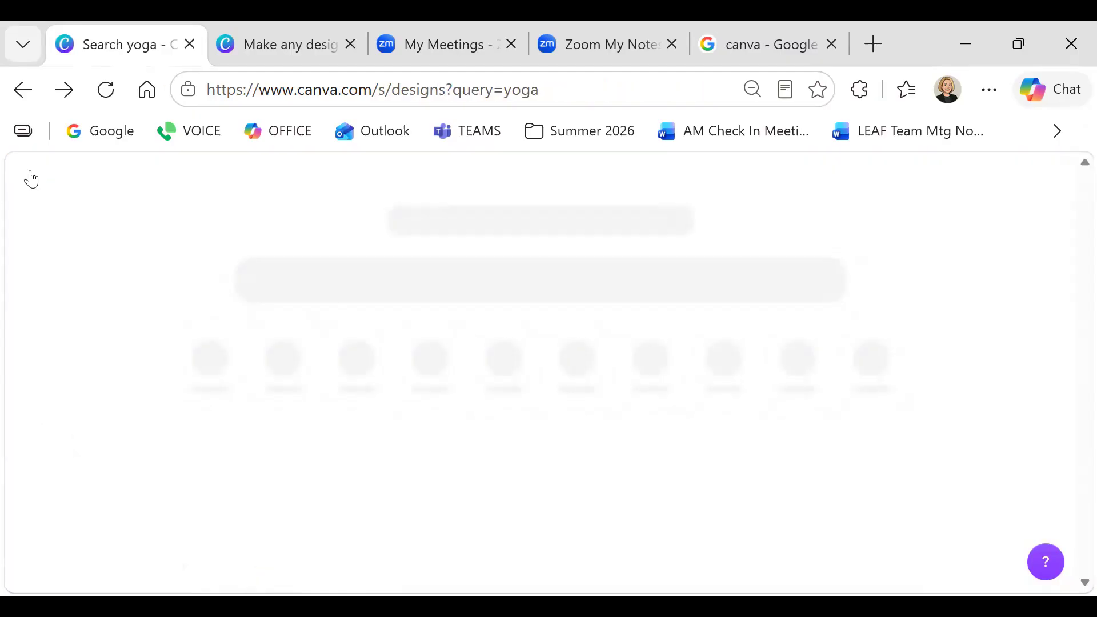
Show Recents under Projects, then open the resume design in a new tab and close it
left_click(24, 340)
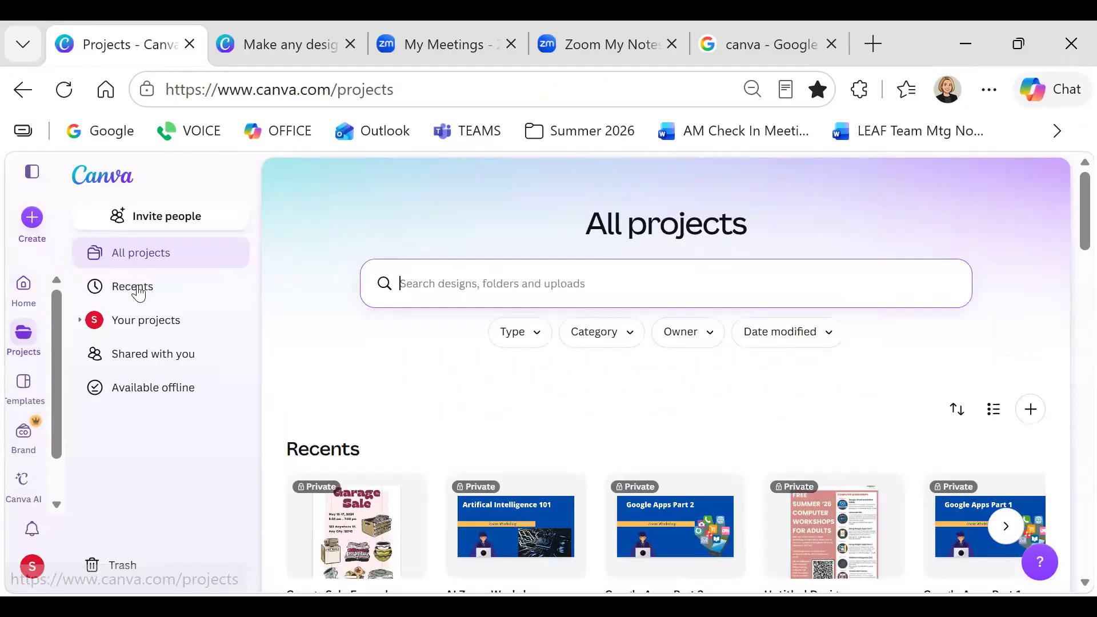
left_click(137, 289)
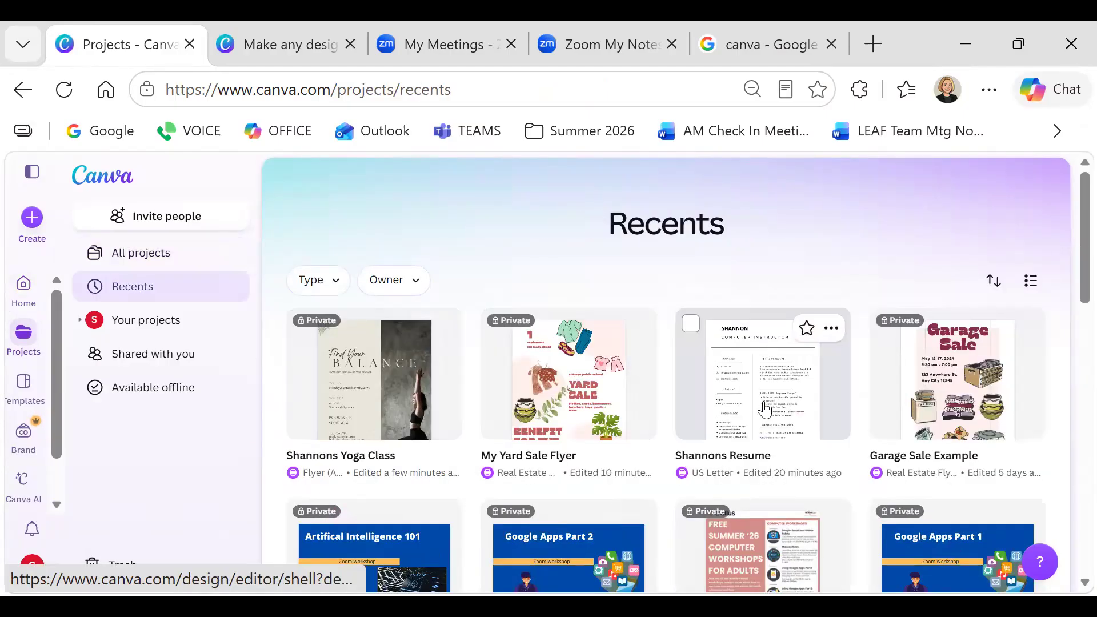
left_click(763, 392)
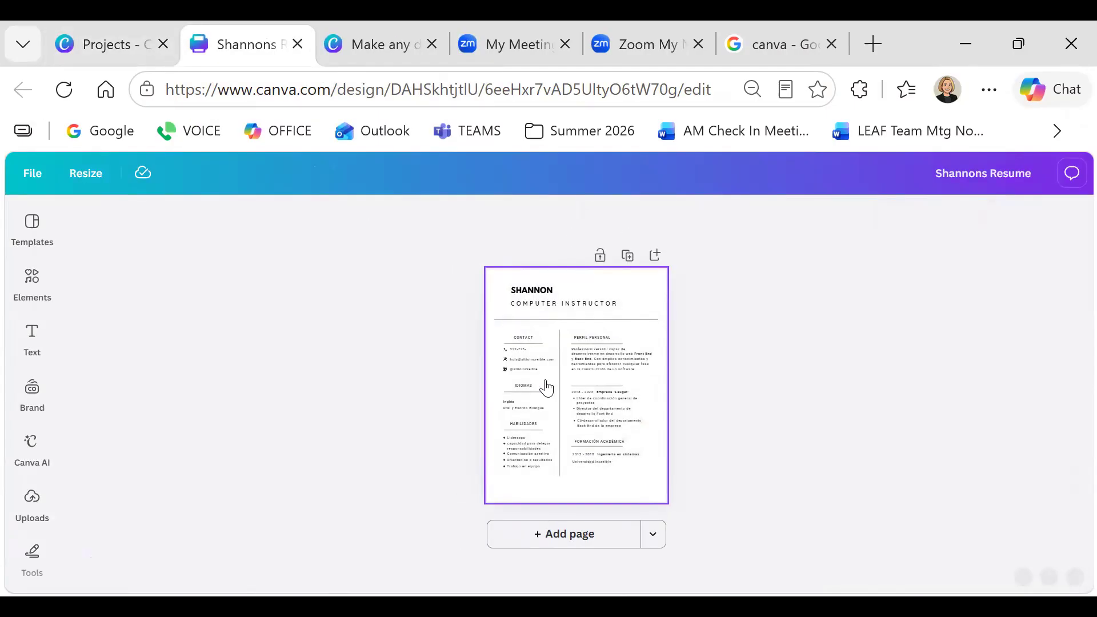
key("ctrl+w")
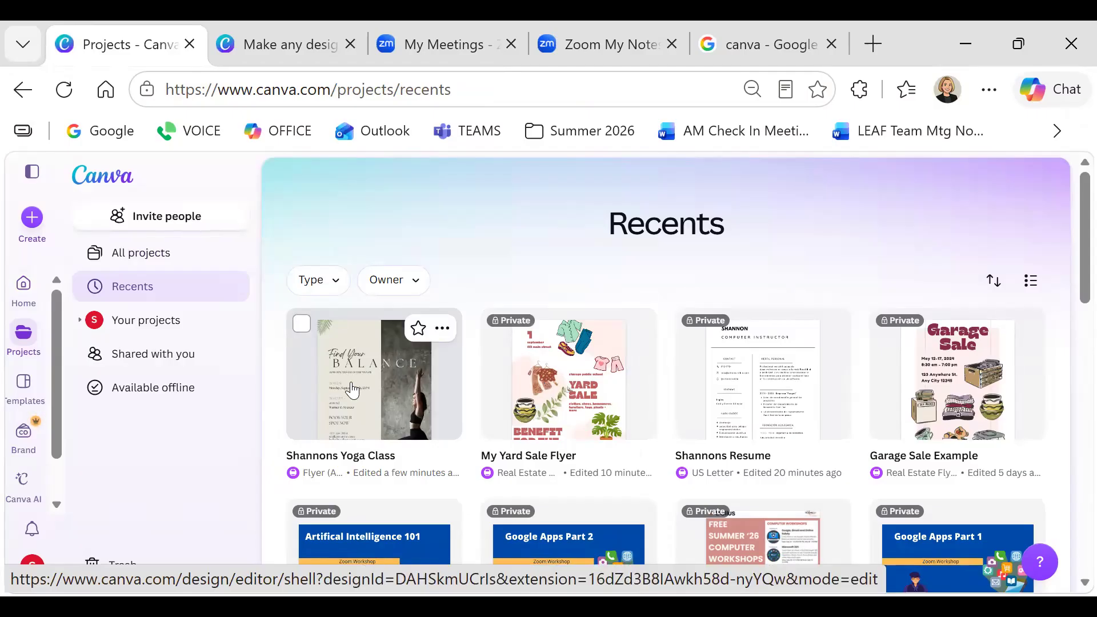
Check the resume card's options menu, dismiss it, and go to the Canva Home page
left_click(831, 327)
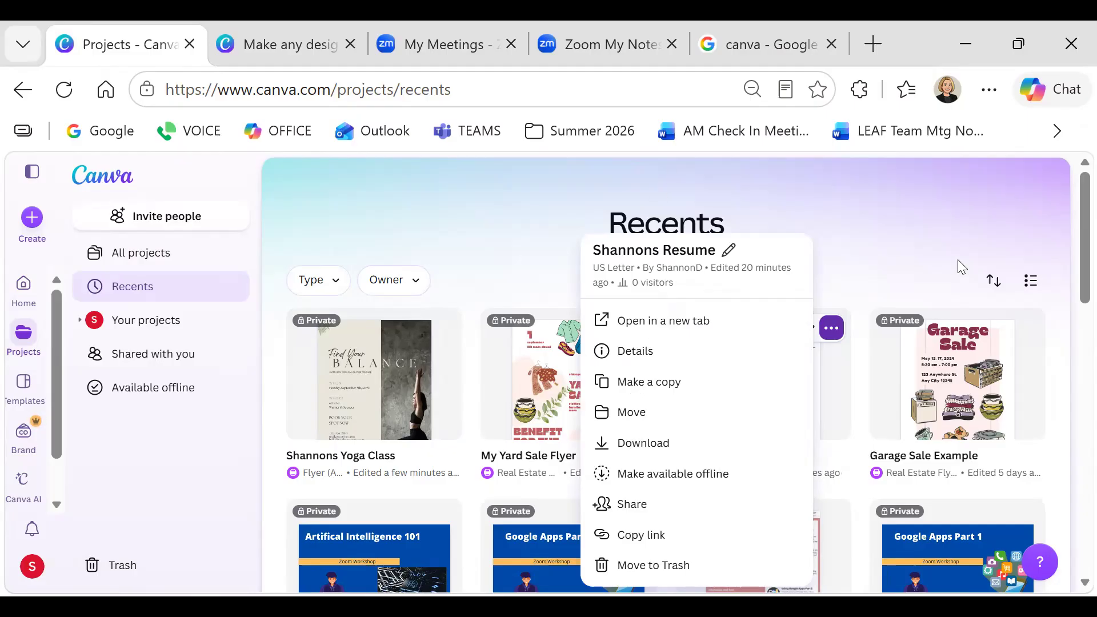
left_click(934, 225)
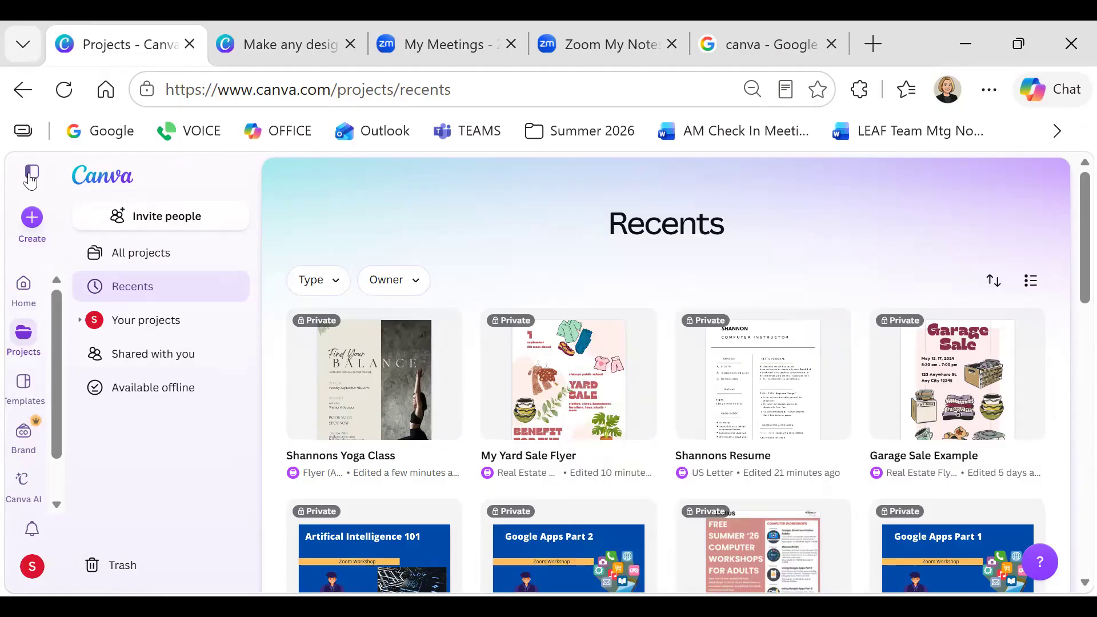
left_click(28, 302)
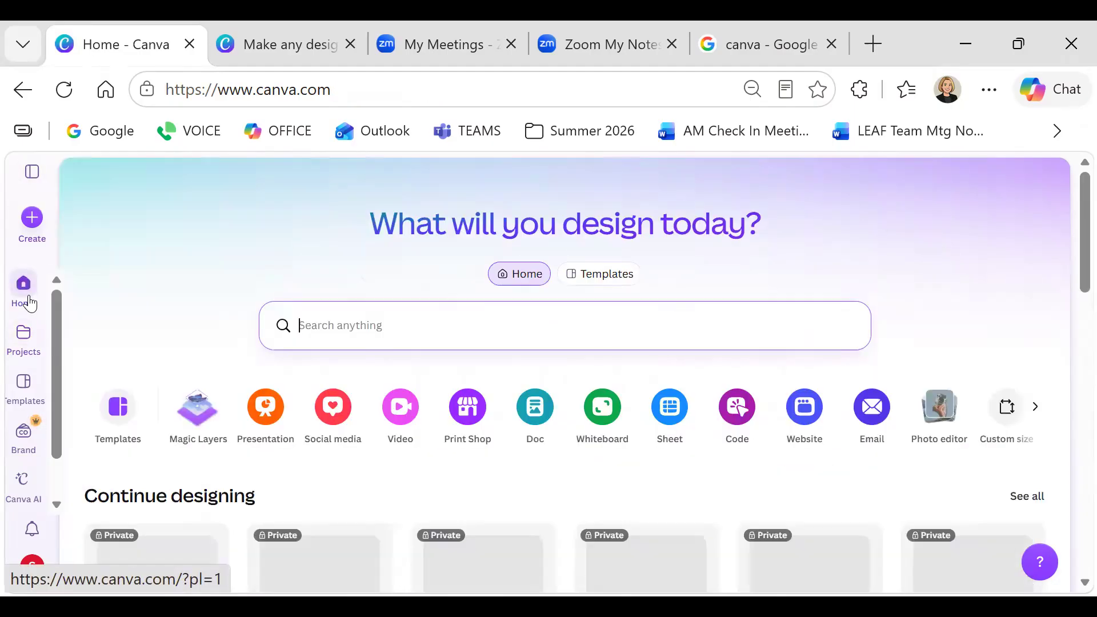